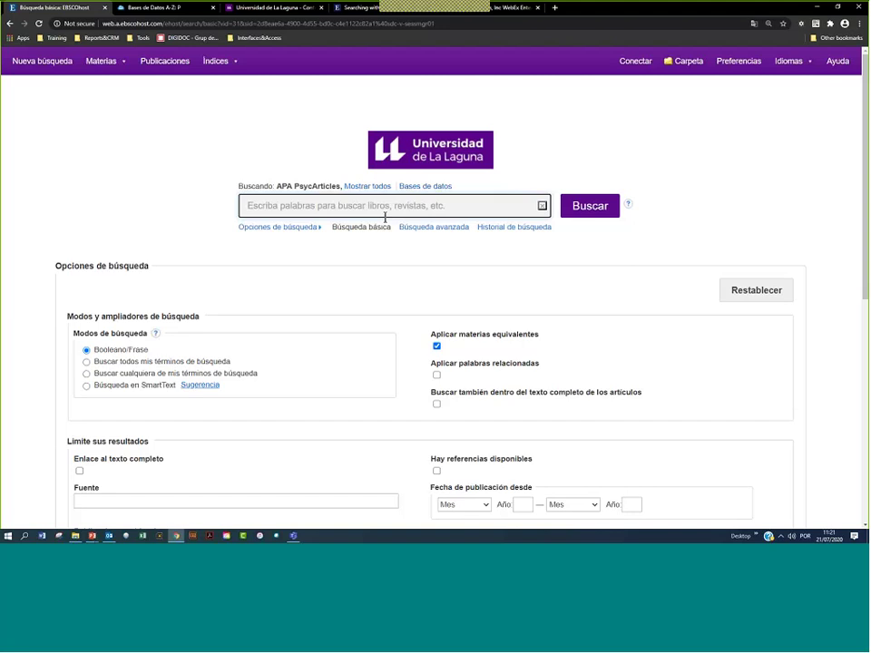
# Run an advanced search for "schizophrenia" in APA PsycArticles and check the number of results
pyautogui.click(436, 233)
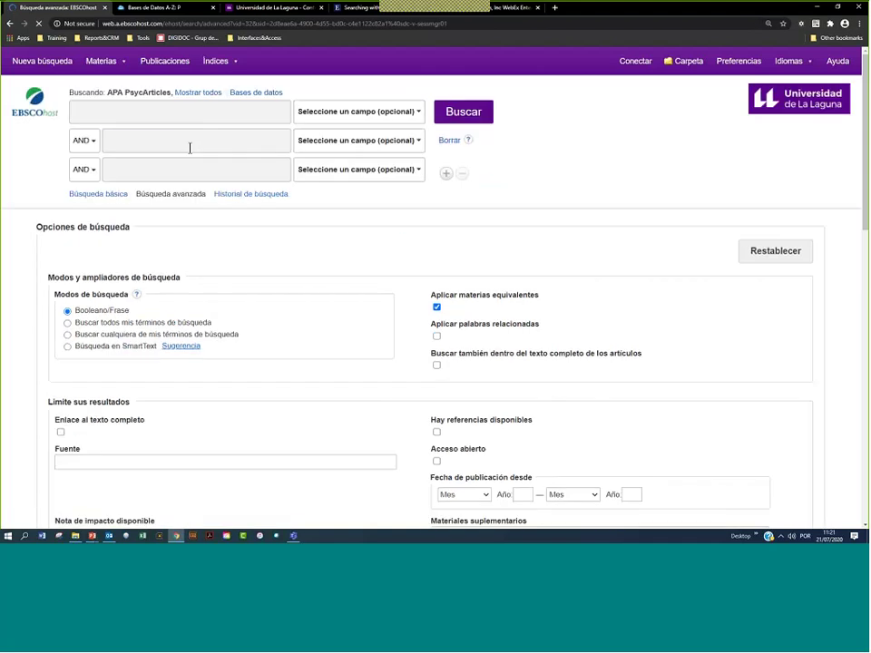
pyautogui.click(88, 116)
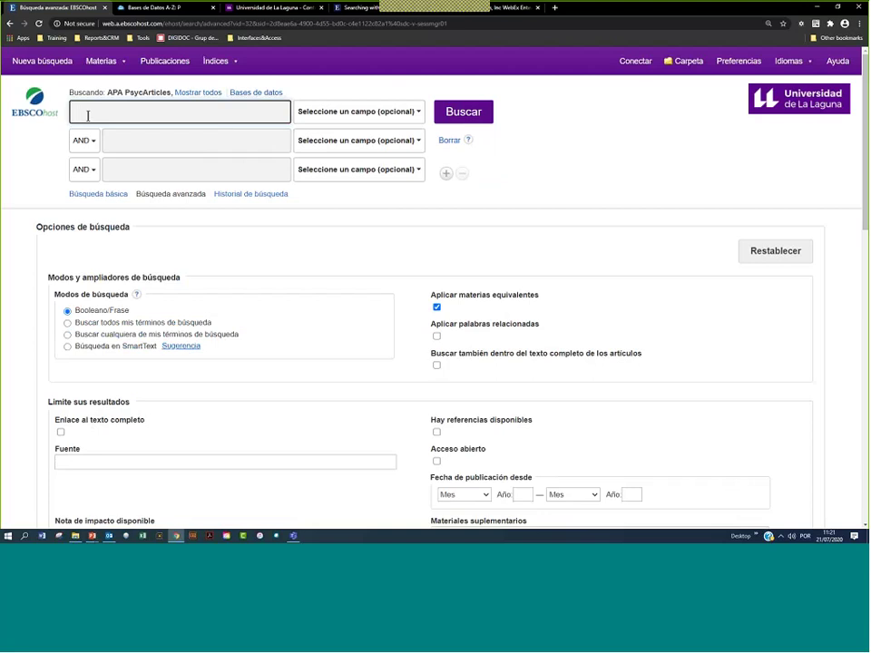
pyautogui.write('S')
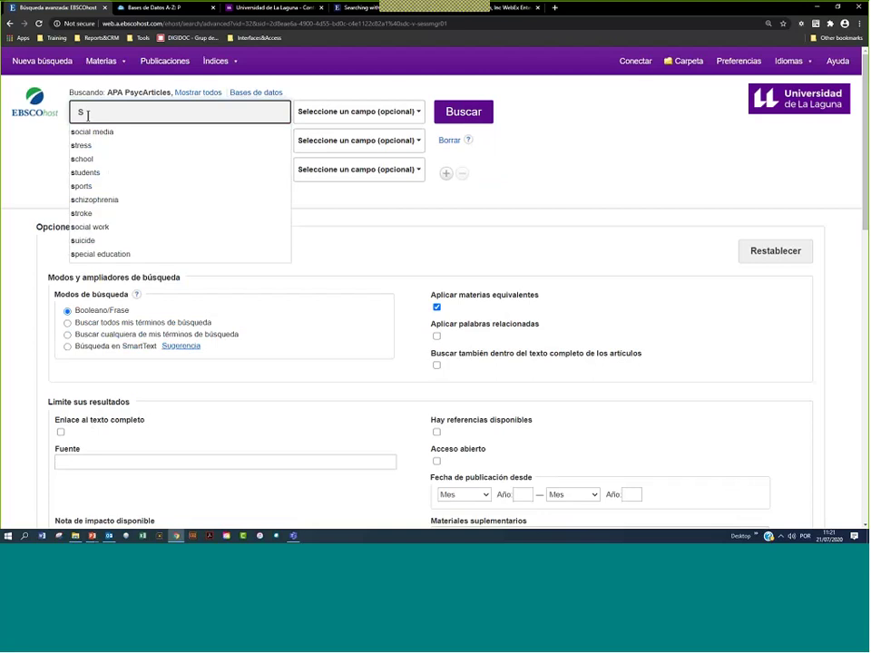
pyautogui.write('c')
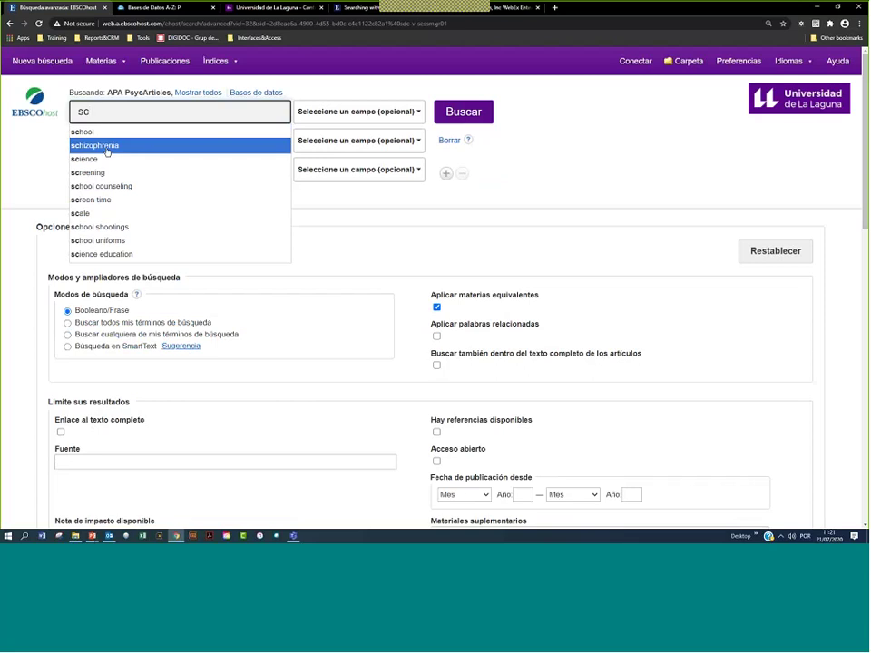
pyautogui.click(106, 151)
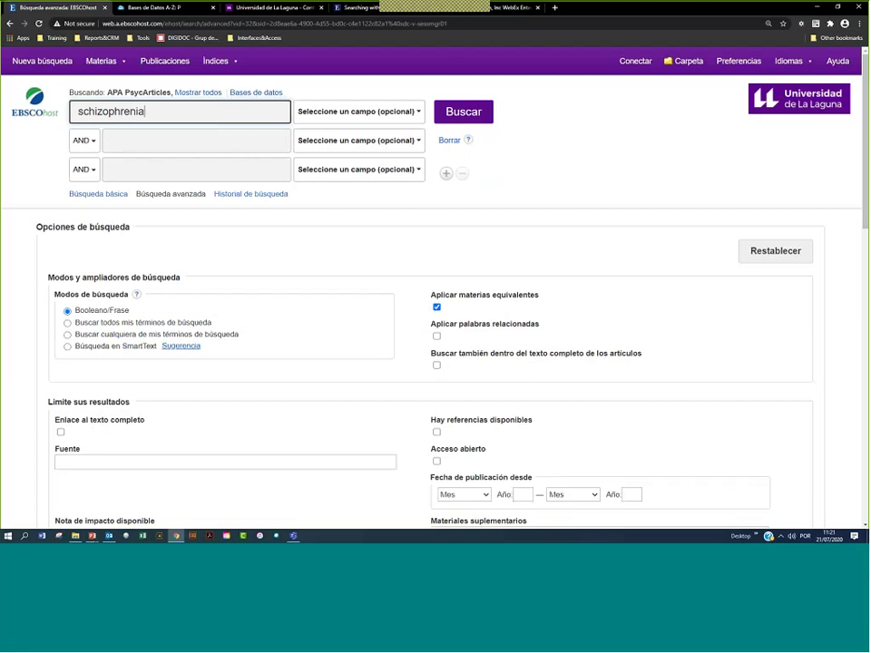
pyautogui.click(484, 122)
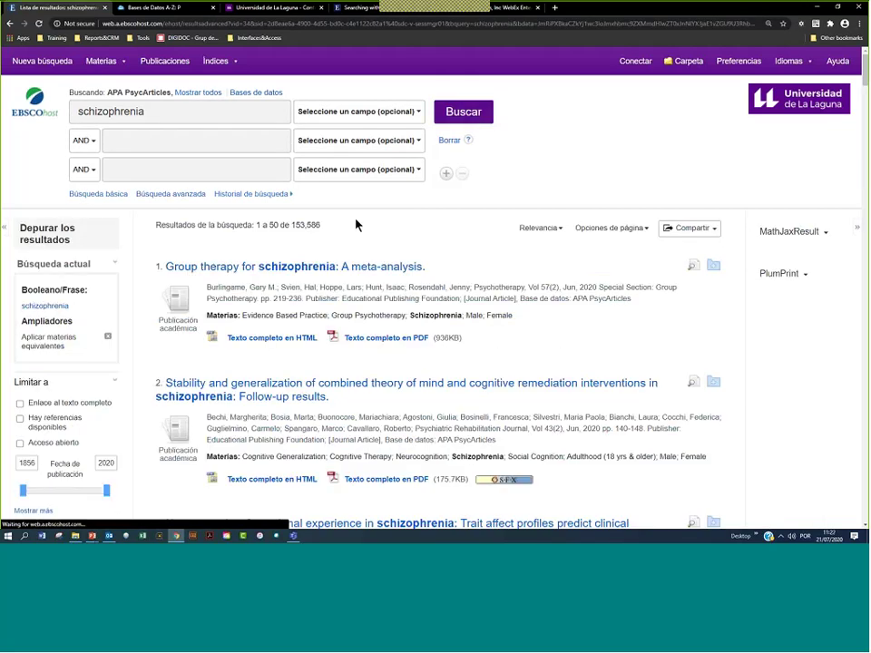
pyautogui.doubleClick(294, 225)
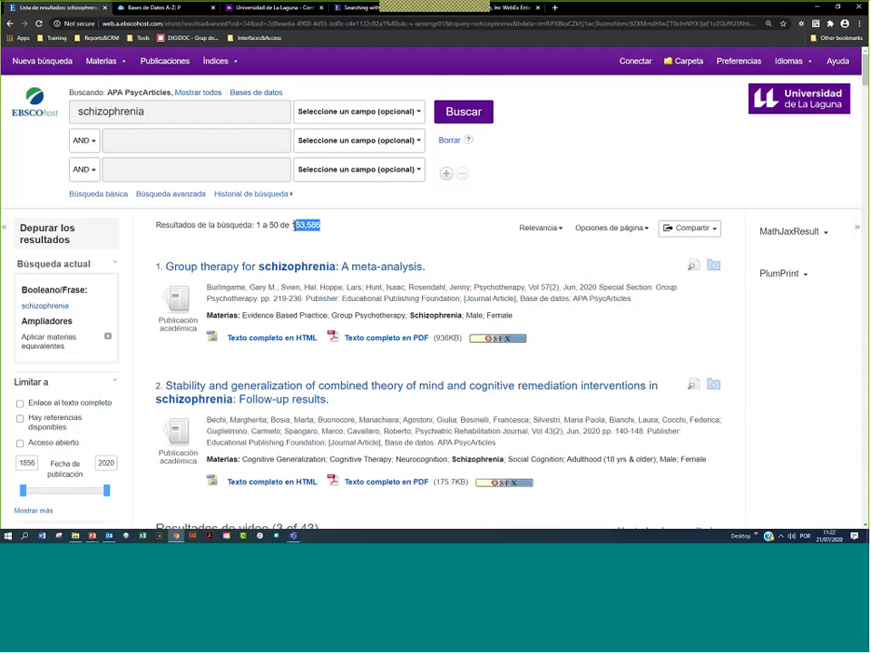
pyautogui.click(331, 228)
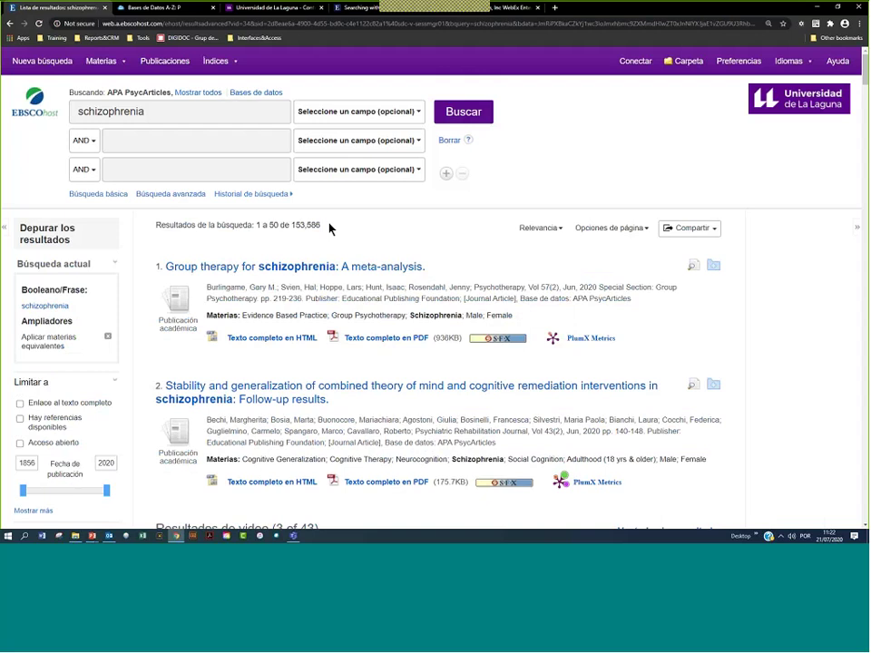
# Copy the search term and look up "schizophrenia" in the APA Thesaurus of Psychological Index Terms
pyautogui.moveTo(95, 61)
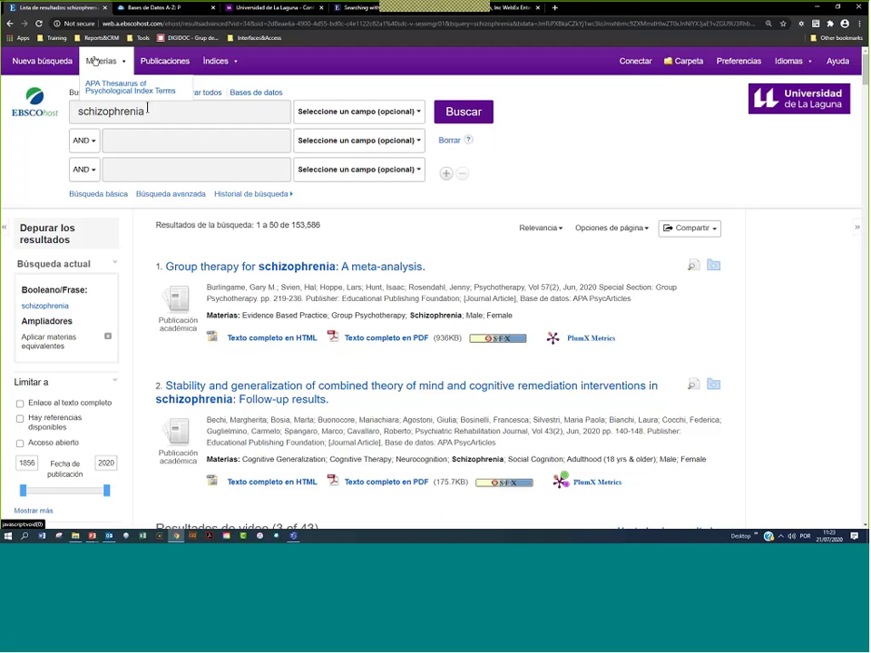
pyautogui.doubleClick(155, 111)
pyautogui.hotkey('ctrl', 'c')
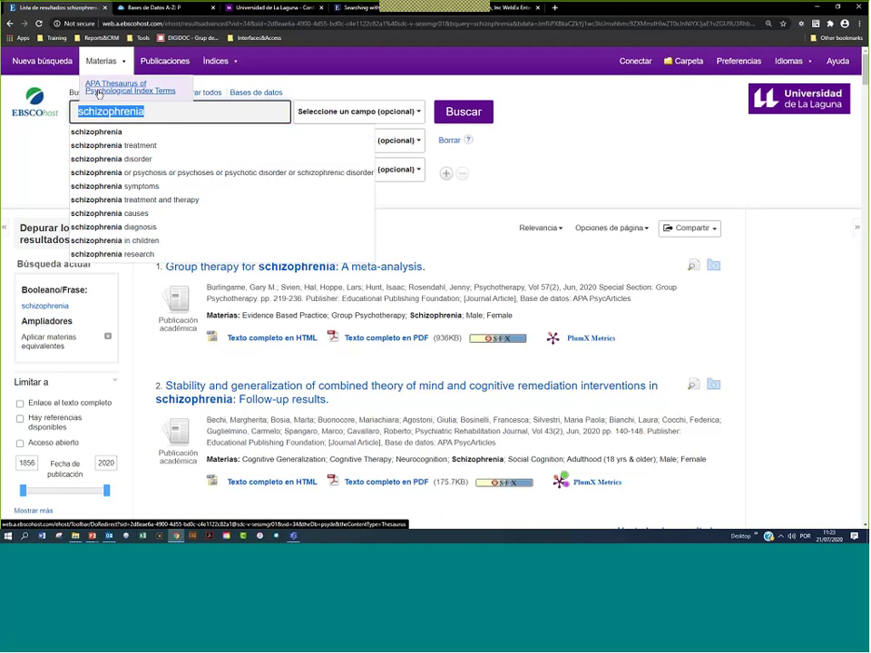
pyautogui.click(100, 94)
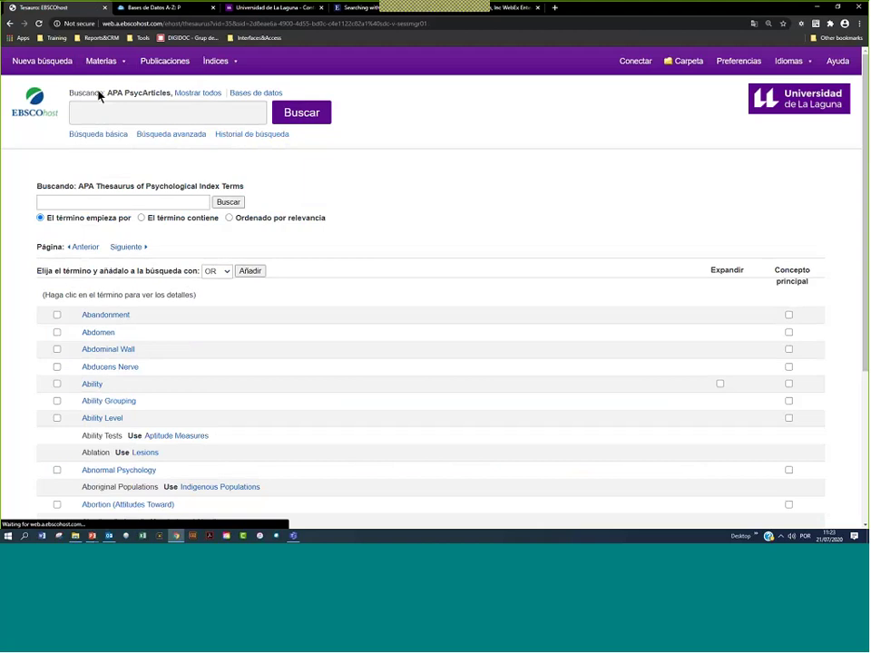
pyautogui.rightClick(77, 205)
pyautogui.click(106, 274)
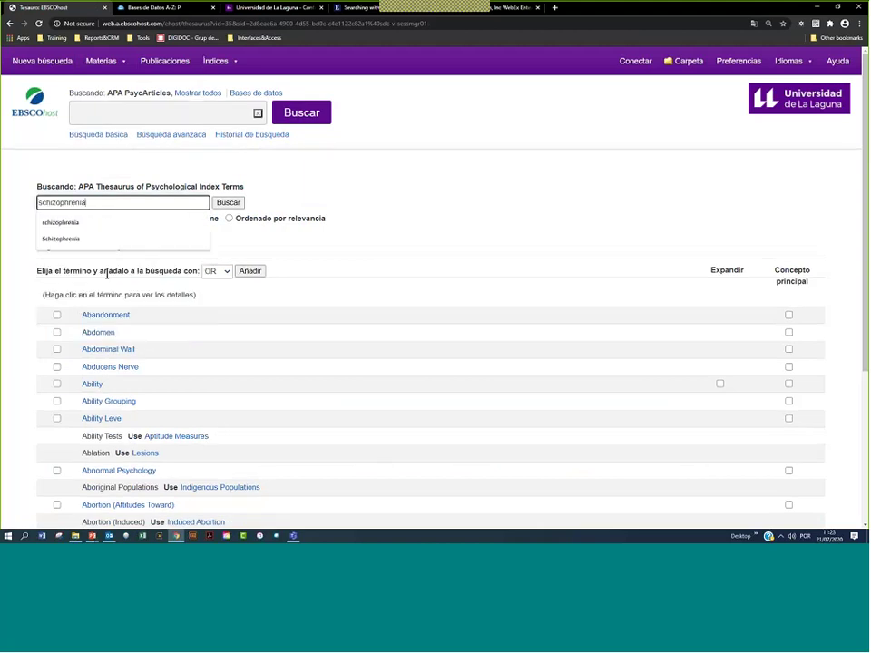
pyautogui.click(228, 202)
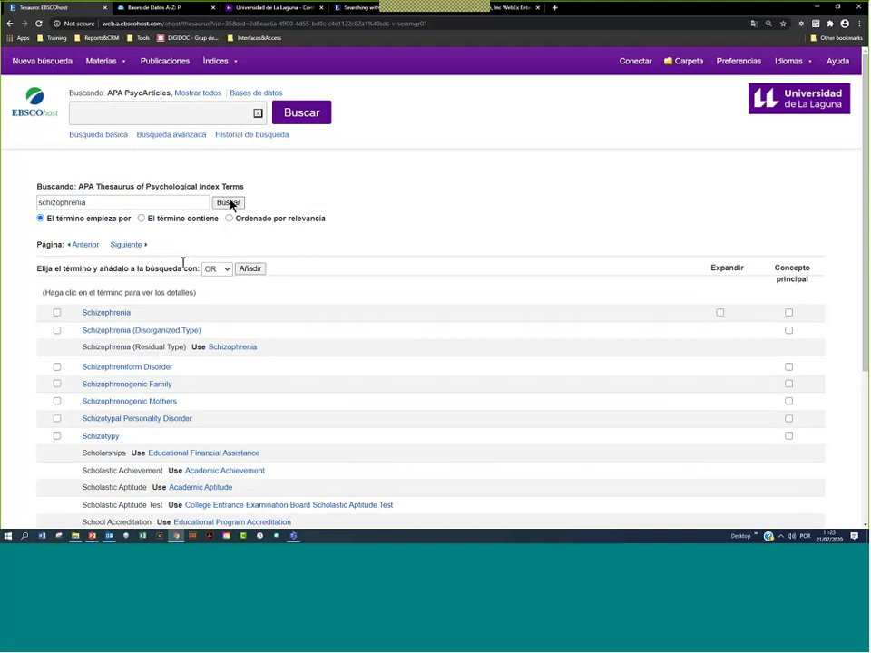
# Open the thesaurus entry for Schizophrenia and read its scope note and history note
pyautogui.scroll(-1, 231, 205)
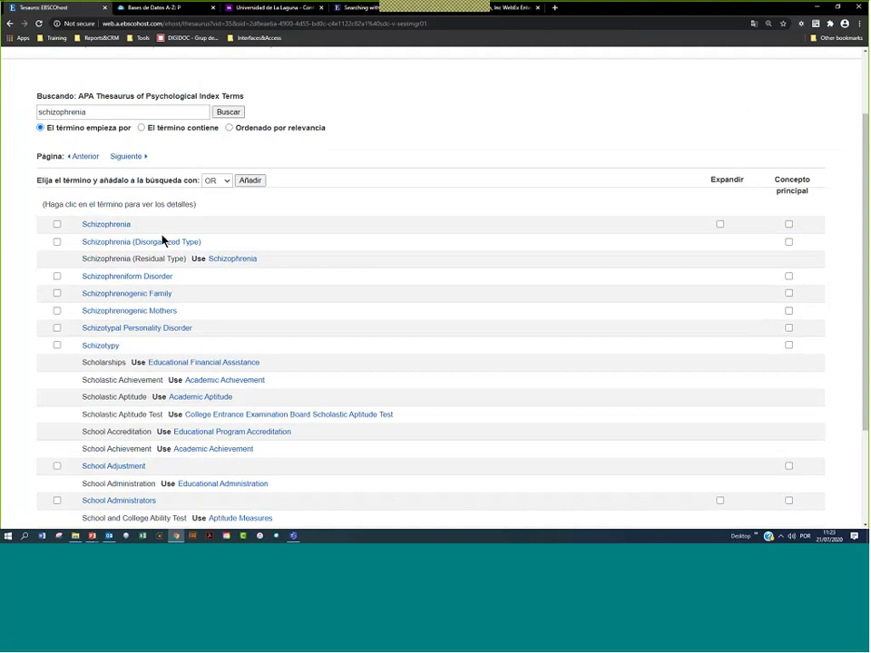
pyautogui.moveTo(136, 224); pyautogui.dragTo(87, 224)
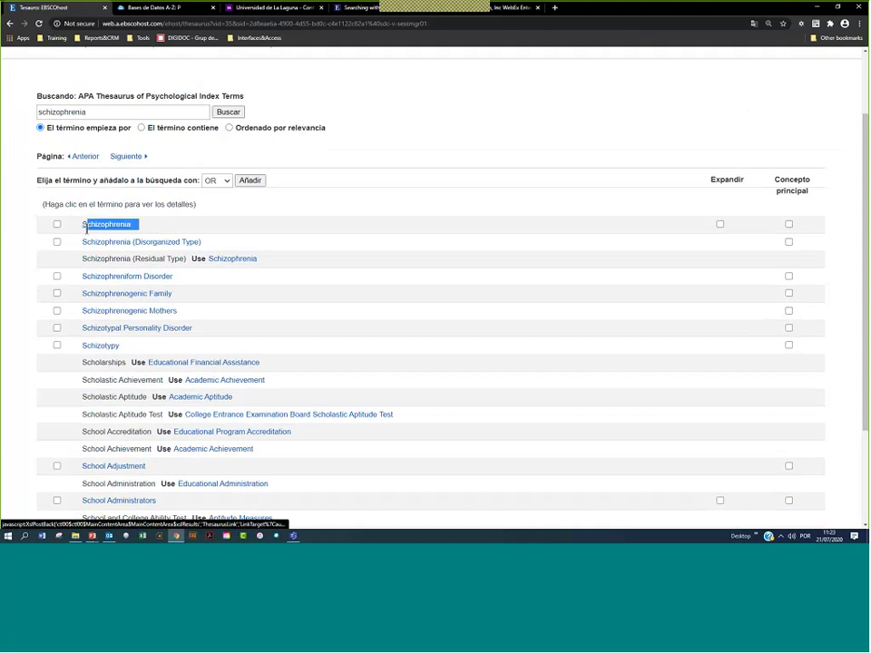
pyautogui.click(112, 228)
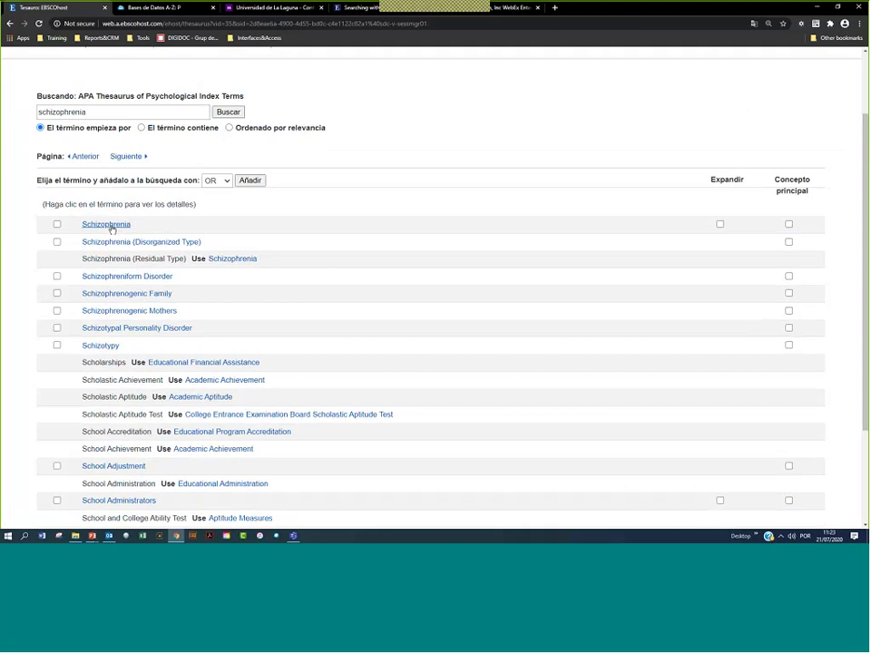
pyautogui.click(112, 228)
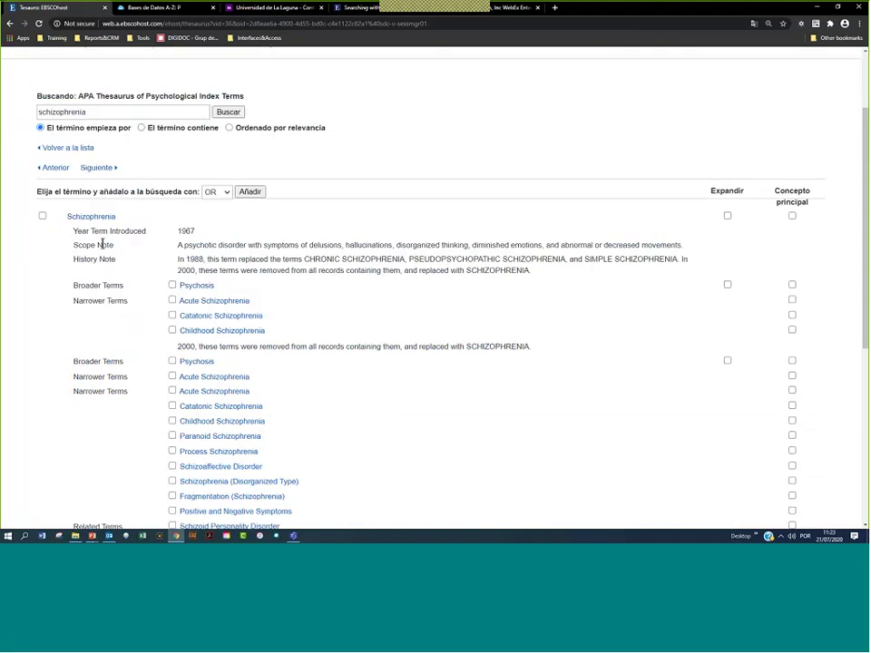
pyautogui.moveTo(176, 247); pyautogui.dragTo(531, 281)
pyautogui.click(519, 311)
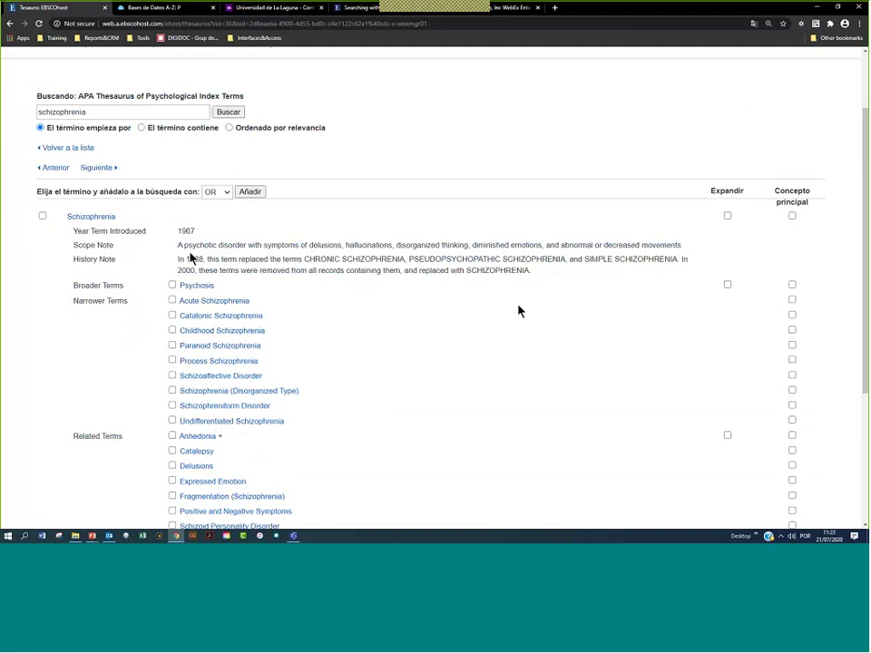
pyautogui.moveTo(183, 245); pyautogui.dragTo(678, 246)
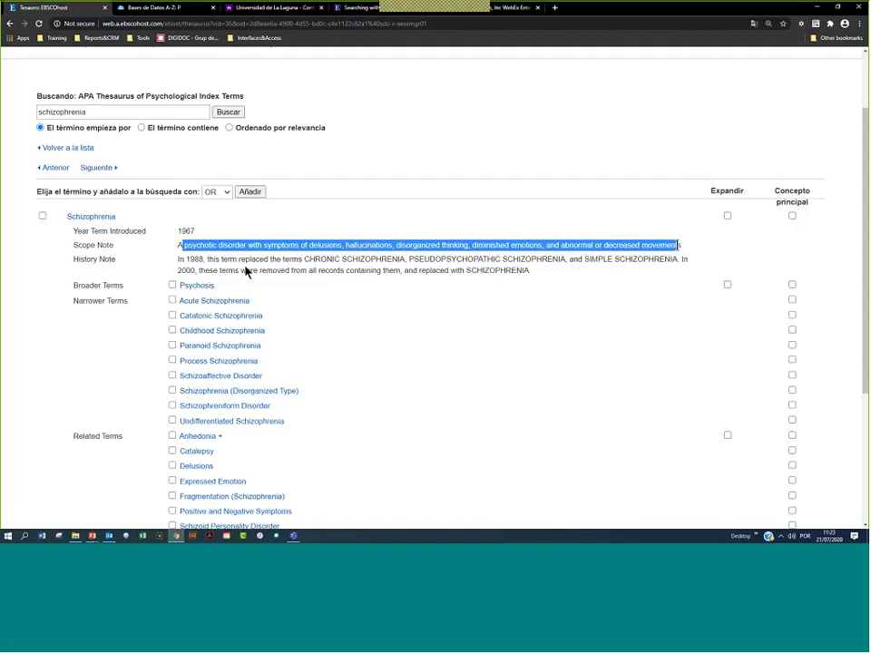
pyautogui.moveTo(178, 260); pyautogui.dragTo(528, 270)
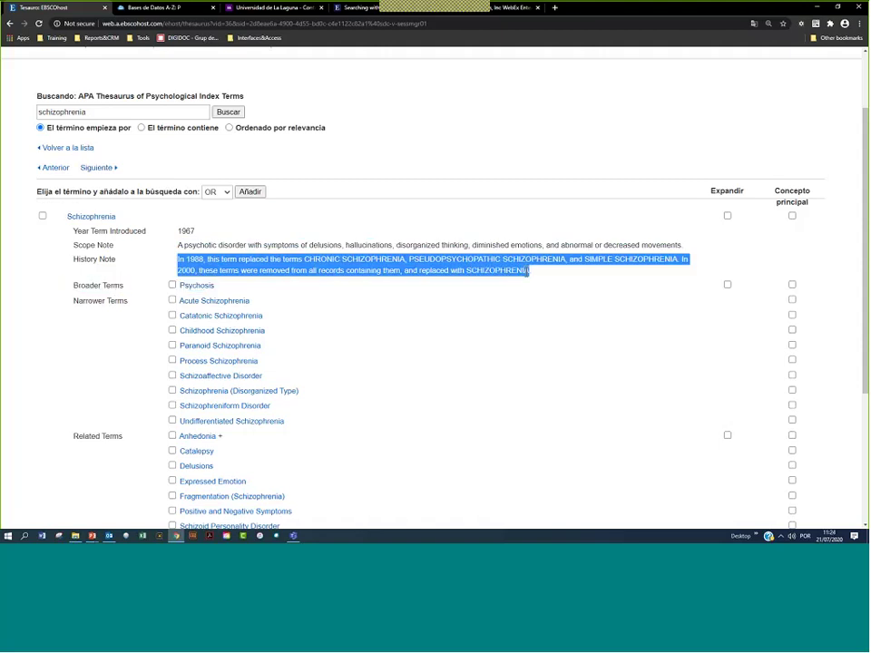
# Select the Schizophrenia thesaurus term and add it to the search query with OR
pyautogui.scroll(1, 90, 247)
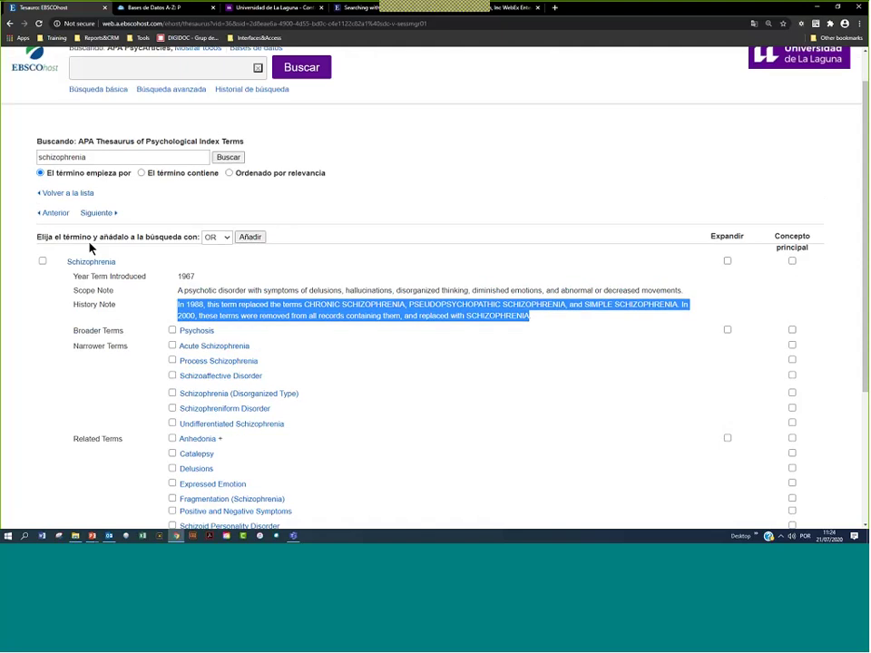
pyautogui.click(41, 264)
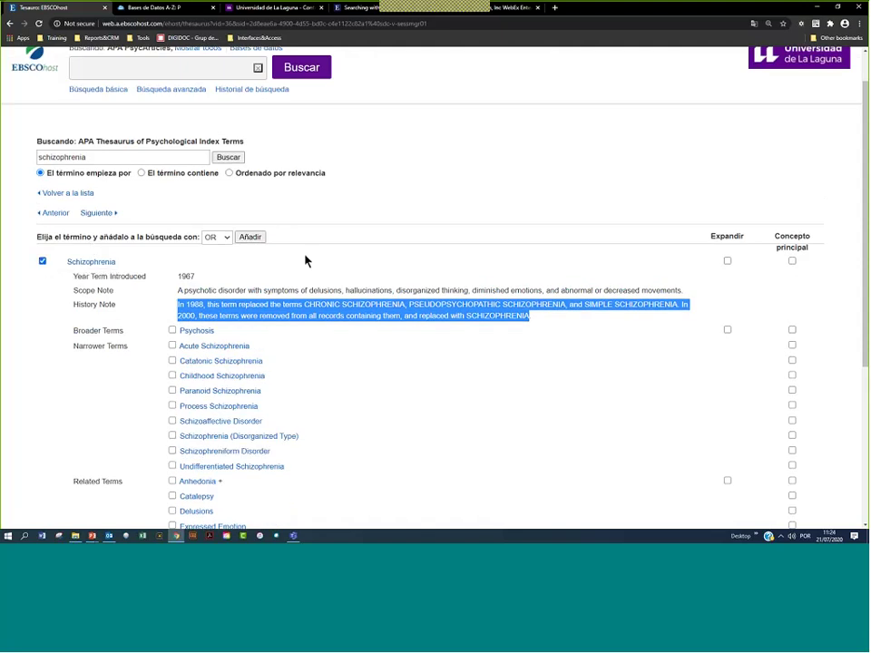
pyautogui.scroll(1, 252, 284)
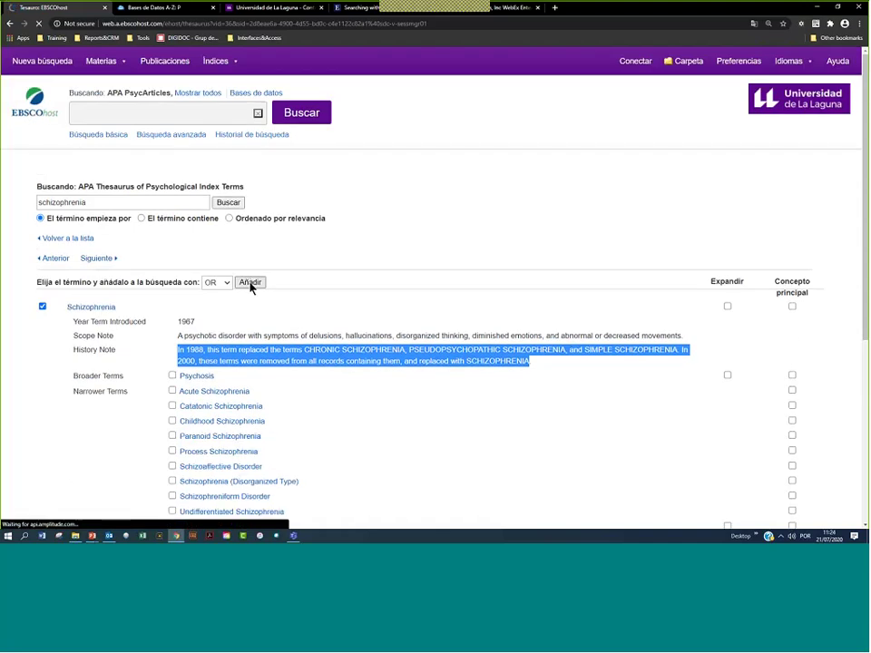
pyautogui.click(250, 283)
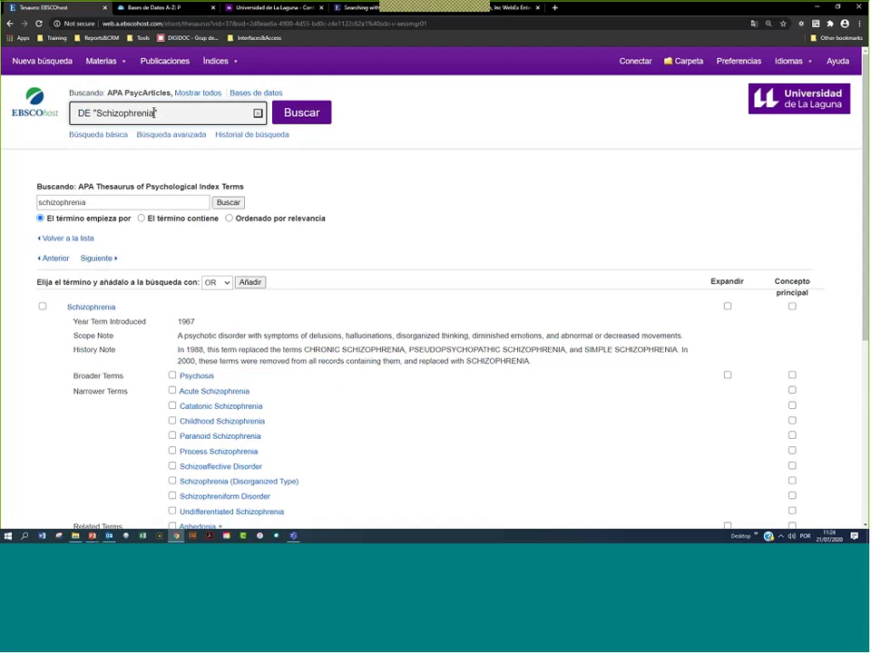
# Review the DE "Schizophrenia" query syntax, run the search and check the number of results
pyautogui.doubleClick(153, 112)
pyautogui.doubleClick(84, 113)
pyautogui.click(98, 112)
pyautogui.doubleClick(98, 113)
pyautogui.click(297, 121)
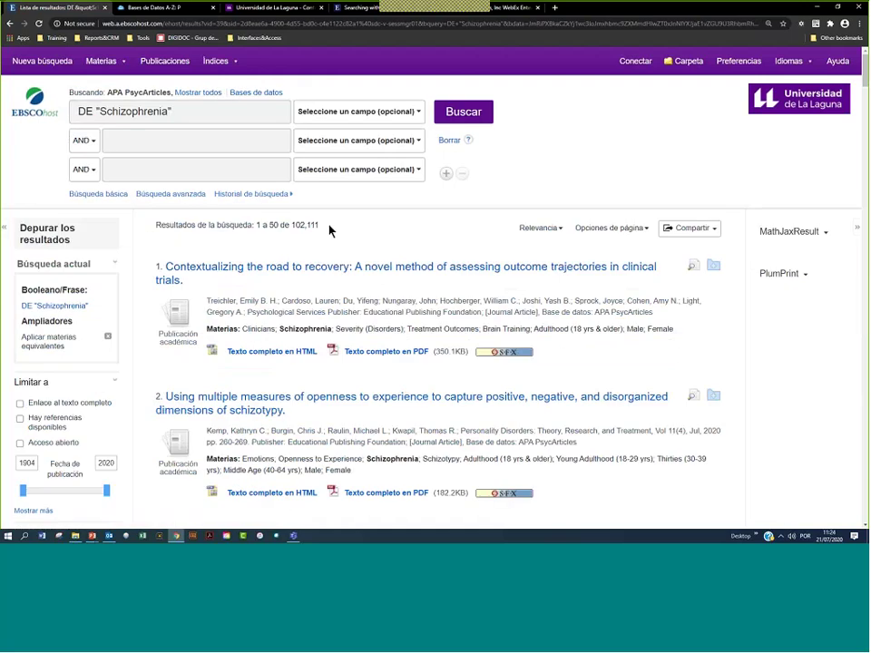
pyautogui.moveTo(330, 231); pyautogui.dragTo(295, 225)
# Return to the Schizophrenia thesaurus entry, select the term again and briefly circle its Expandir option
pyautogui.click(10, 24)
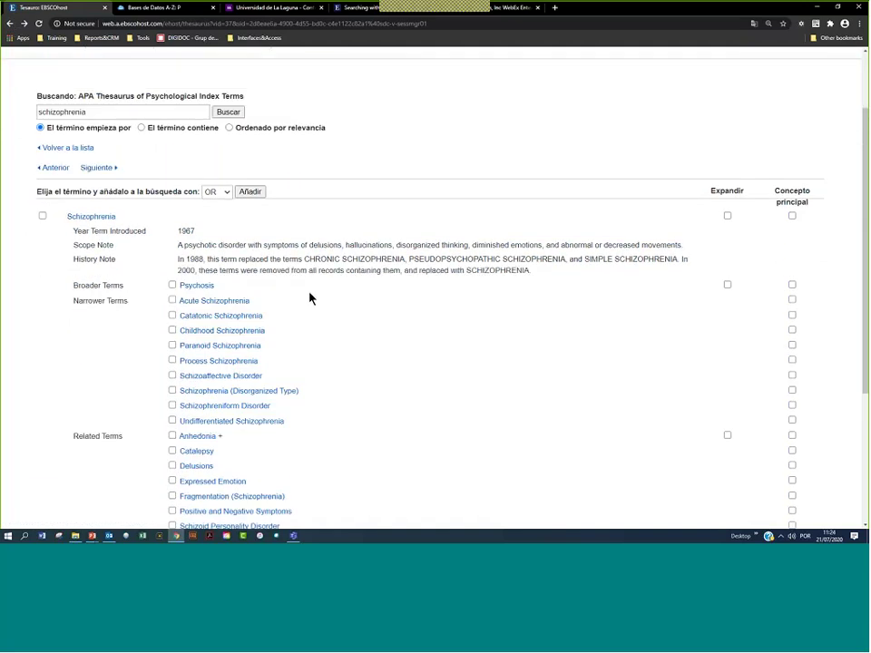
pyautogui.click(42, 216)
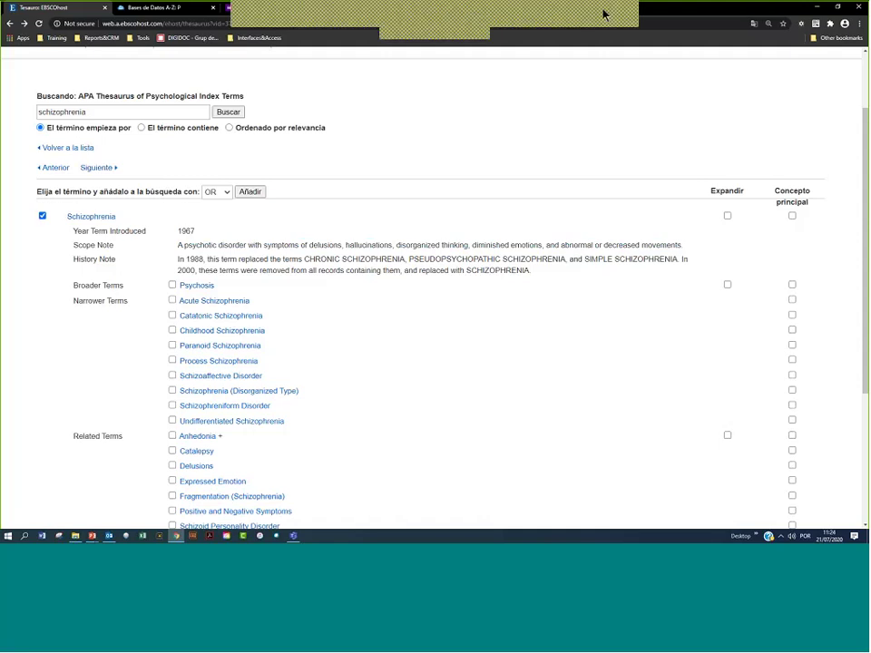
pyautogui.moveTo(737, 178)
pyautogui.mouseDown()
pyautogui.moveTo(746, 252)
pyautogui.moveTo(741, 170)
pyautogui.mouseUp()
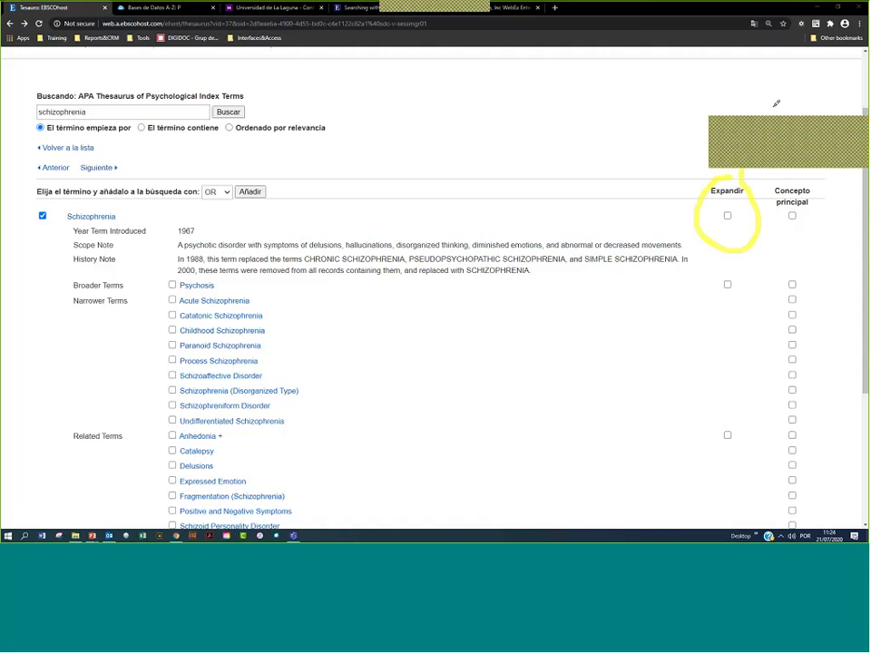
pyautogui.press('Escape')
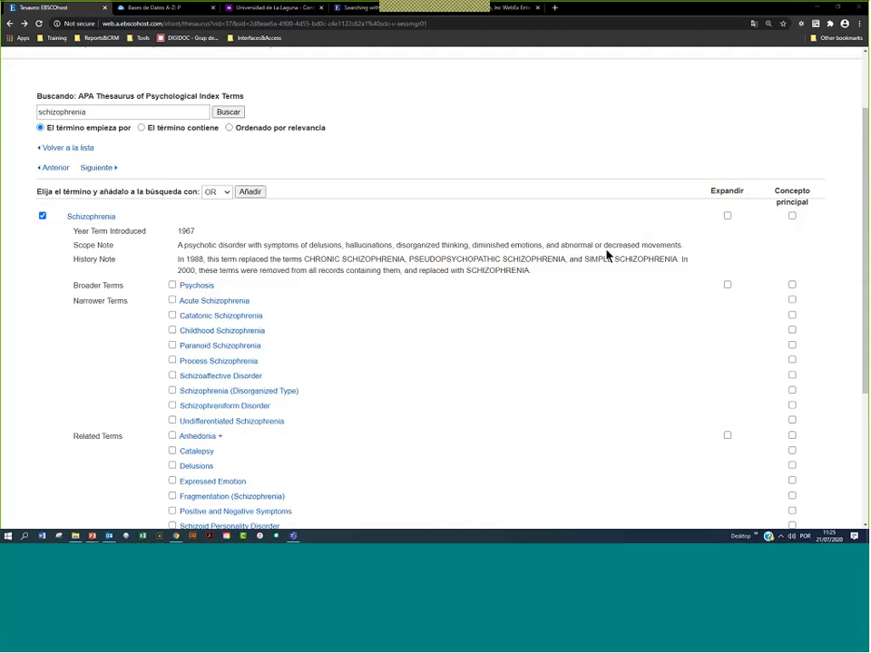
# Enable Expandir for the selected Schizophrenia term and add it to the empty search query with OR
pyautogui.moveTo(118, 217); pyautogui.dragTo(91, 217)
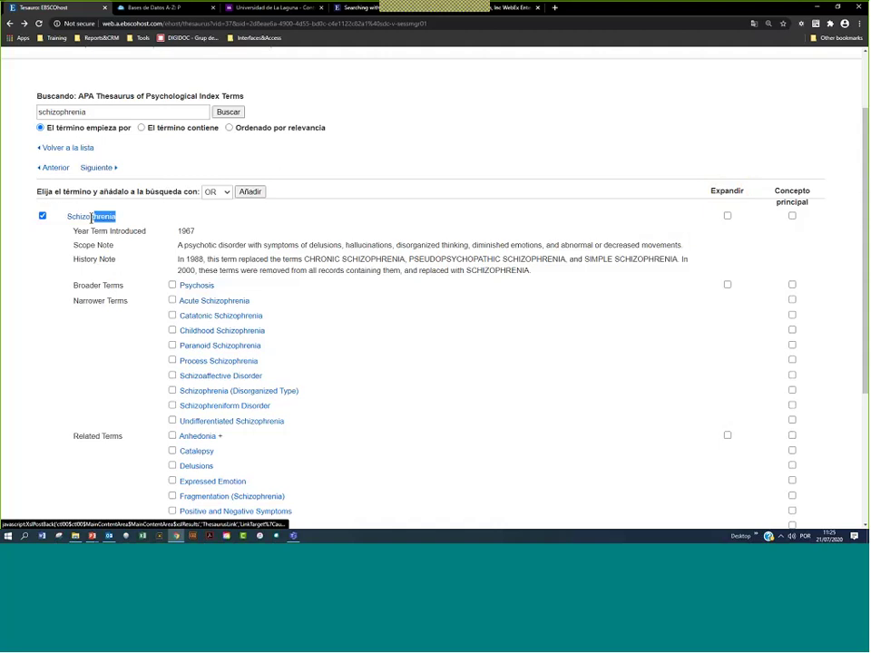
pyautogui.moveTo(90, 218); pyautogui.dragTo(67, 218)
pyautogui.click(727, 217)
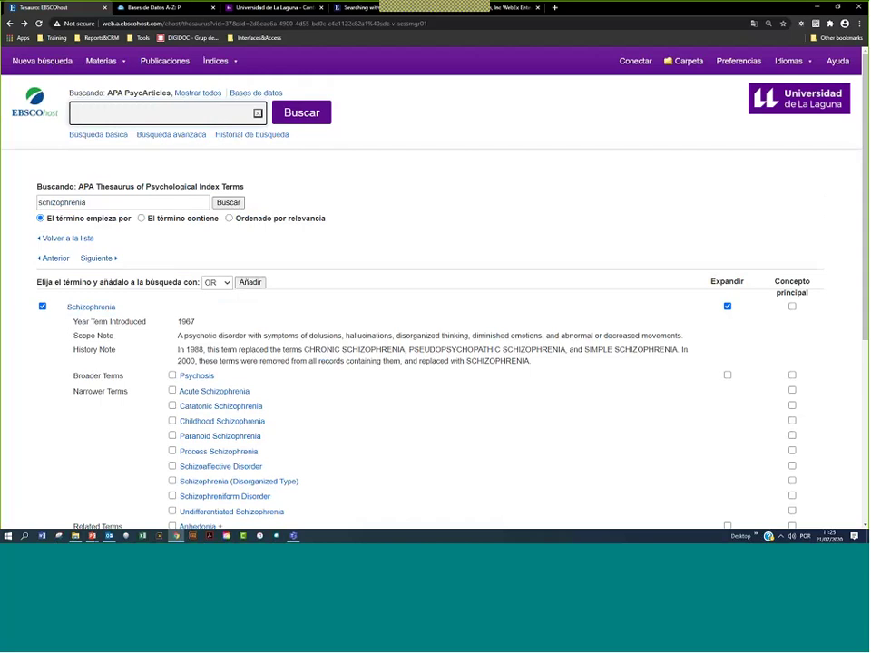
pyautogui.click(94, 112)
pyautogui.click(252, 284)
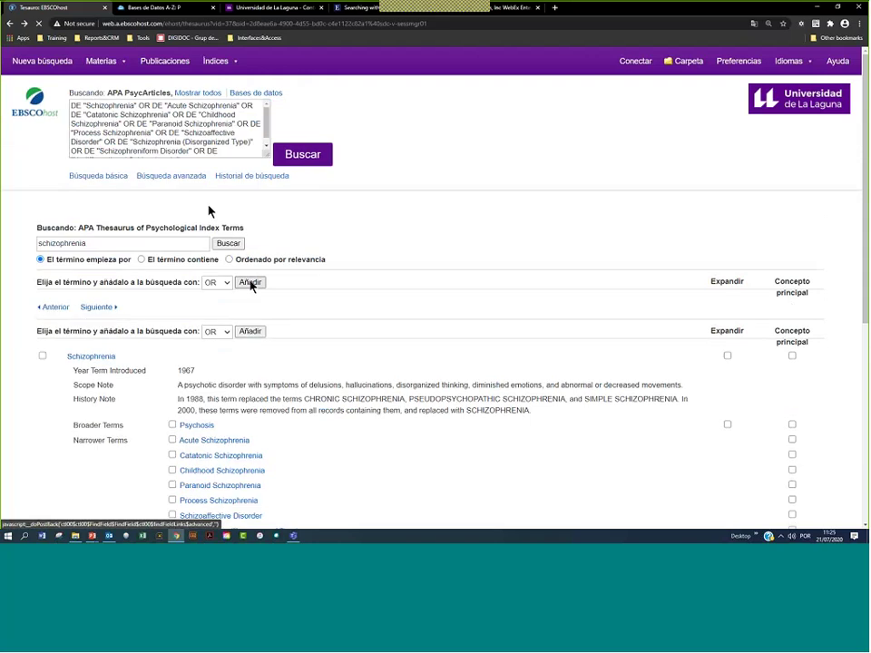
# Compare the descriptors in the expanded query with the narrower terms listed under Schizophrenia
pyautogui.moveTo(88, 106); pyautogui.dragTo(129, 127)
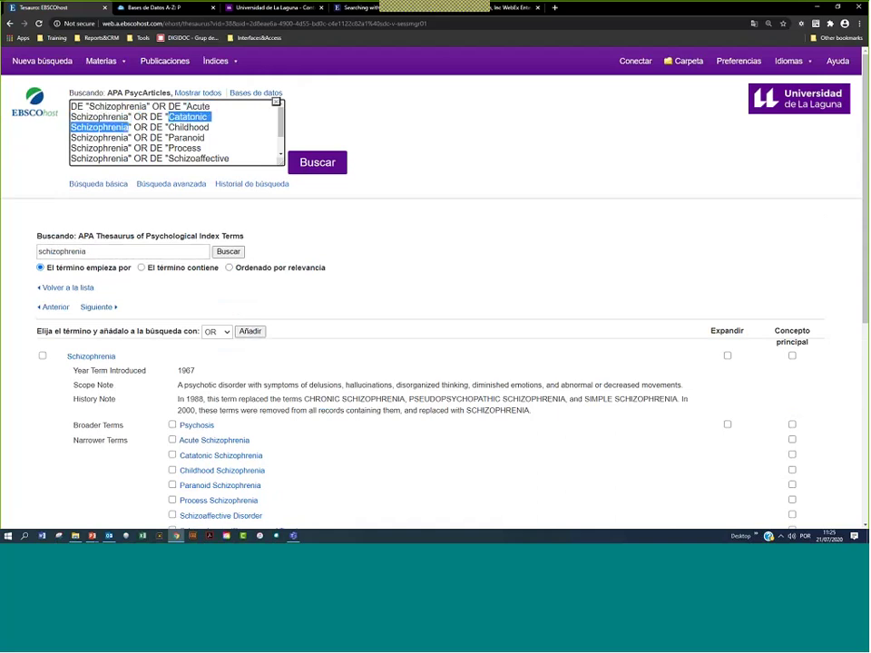
pyautogui.scroll(-3, 182, 308)
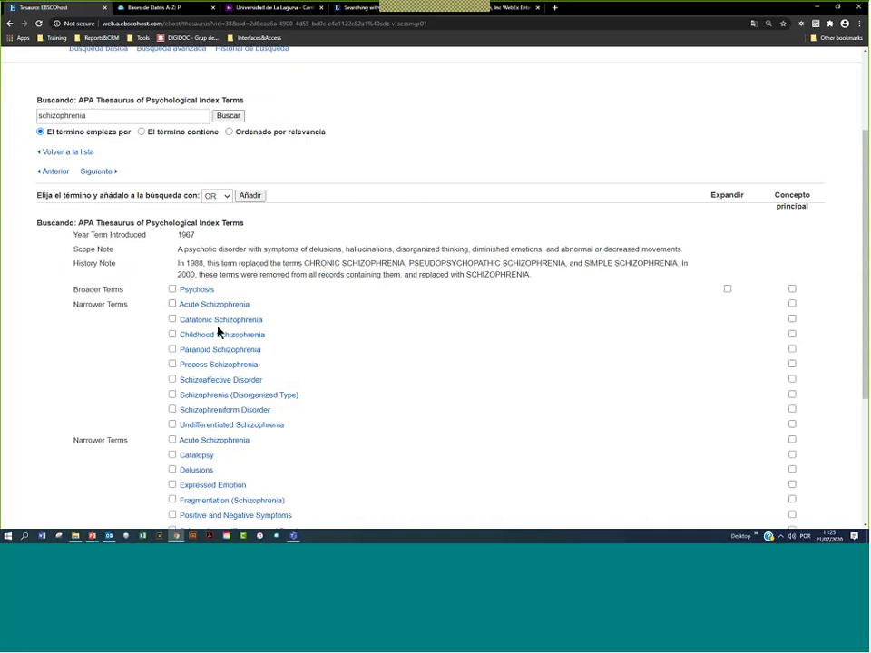
pyautogui.moveTo(179, 304); pyautogui.dragTo(290, 433)
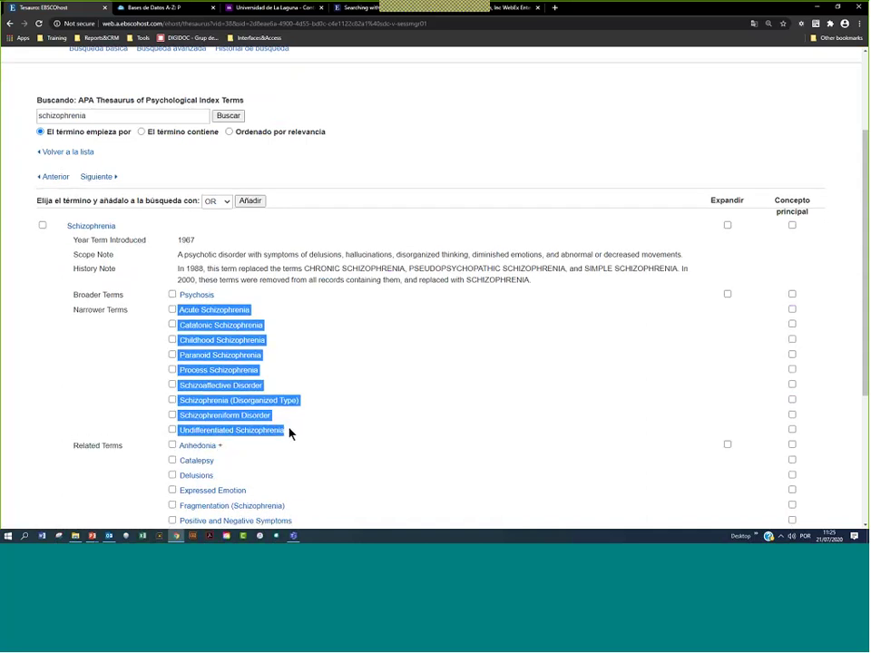
# Clear the expanded descriptor query from the search box above the thesaurus entry
pyautogui.scroll(2, 272, 381)
pyautogui.click(247, 289)
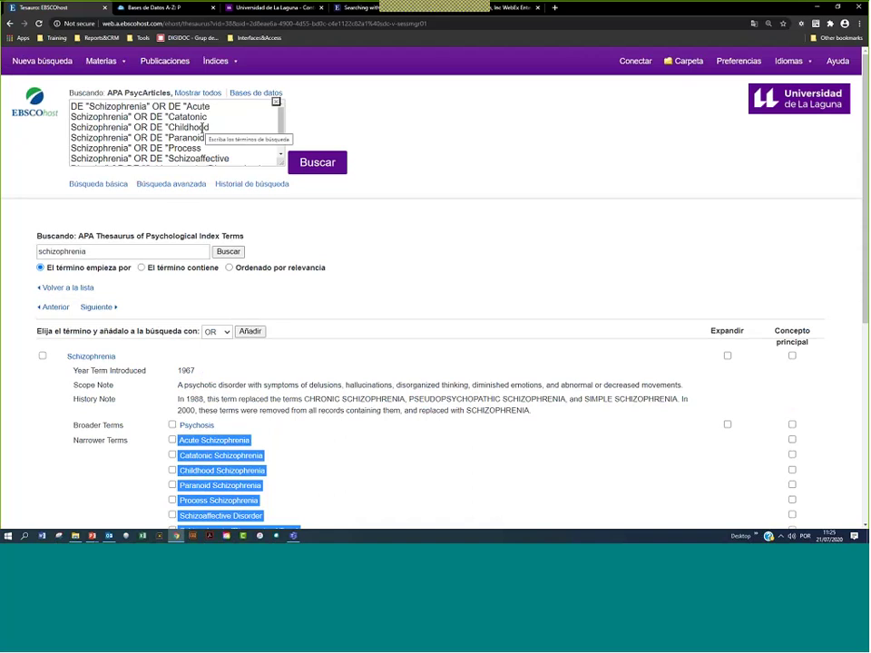
pyautogui.moveTo(238, 157); pyautogui.dragTo(269, 361)
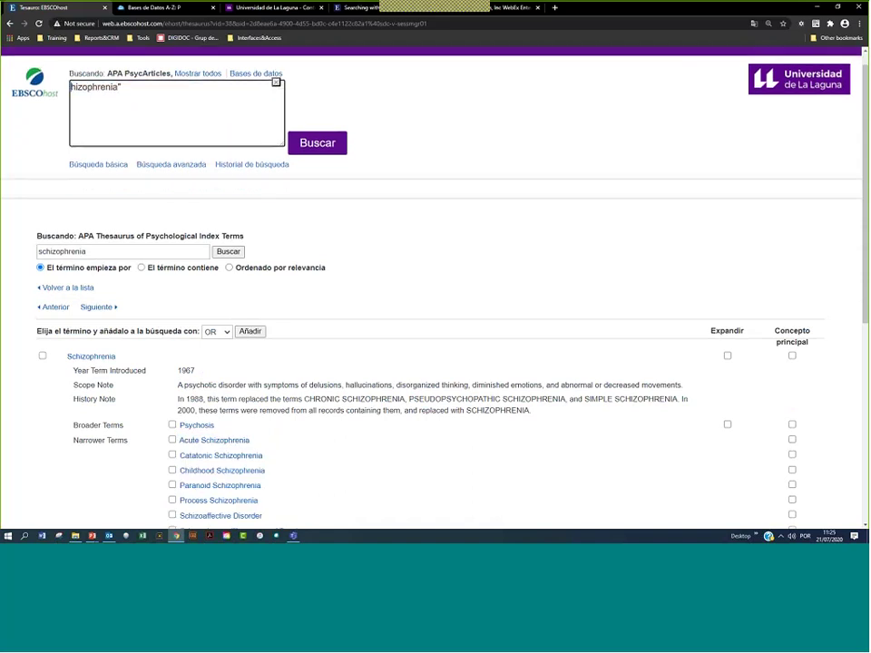
# Select the narrower term Childhood Schizophrenia, add it to the empty query with OR and run the search
pyautogui.scroll(-5, 269, 361)
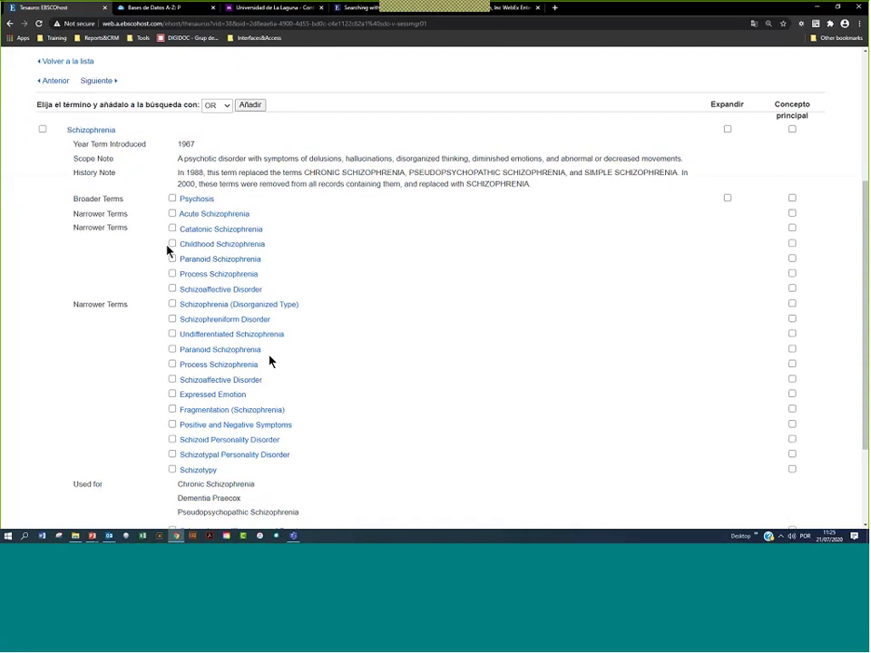
pyautogui.click(173, 244)
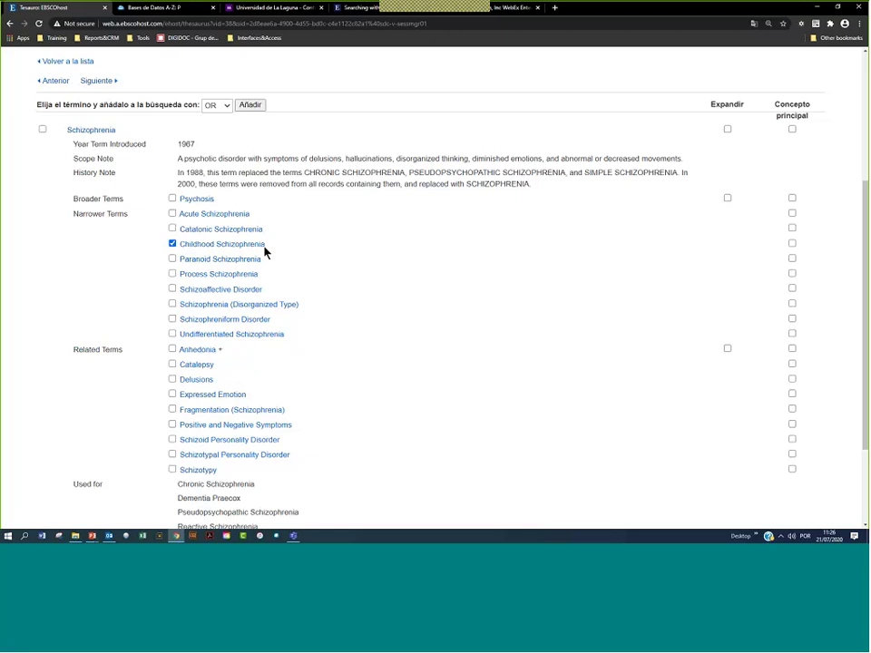
pyautogui.moveTo(265, 250); pyautogui.dragTo(250, 248)
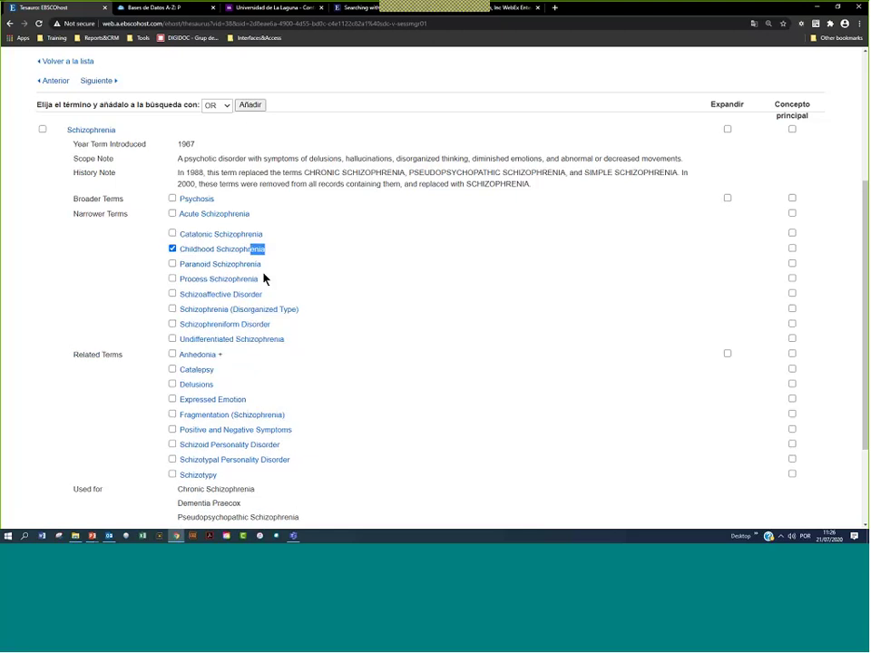
pyautogui.scroll(3, 264, 278)
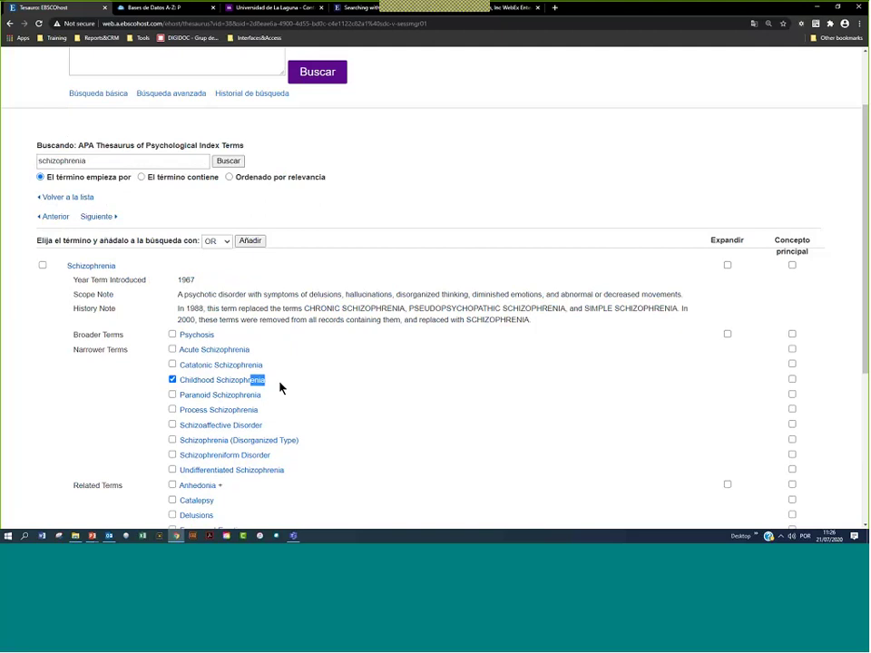
pyautogui.click(283, 385)
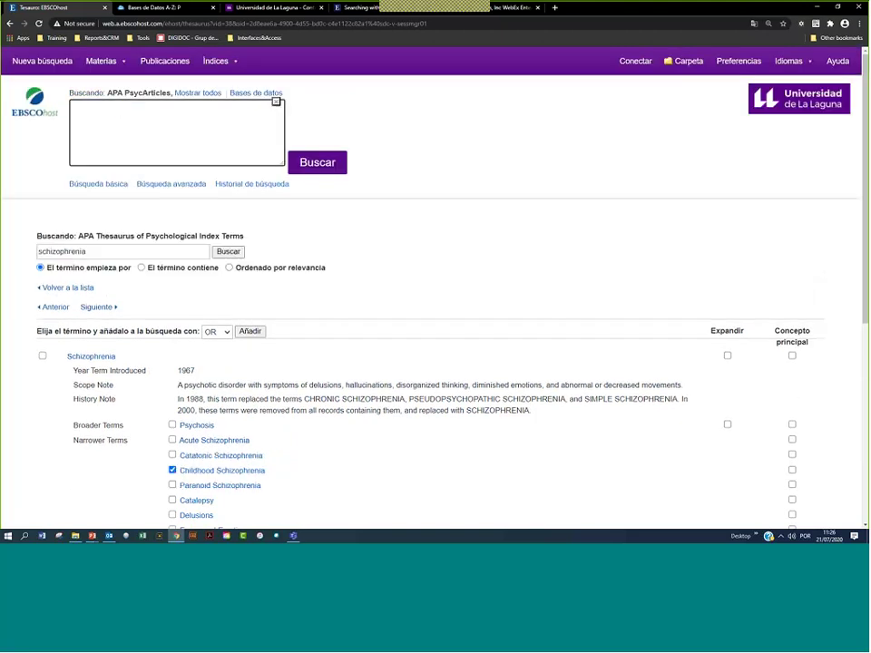
pyautogui.click(247, 332)
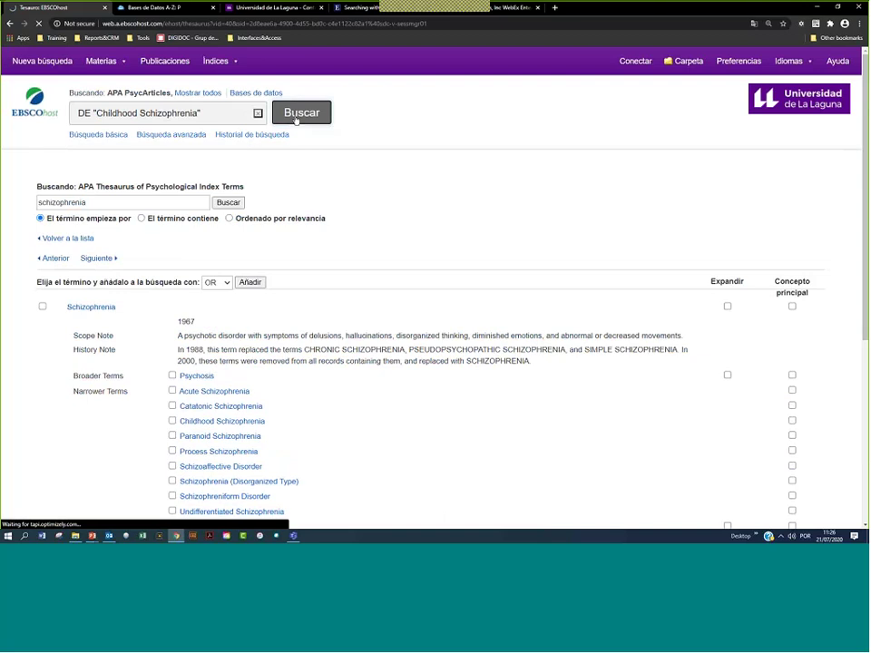
pyautogui.click(296, 118)
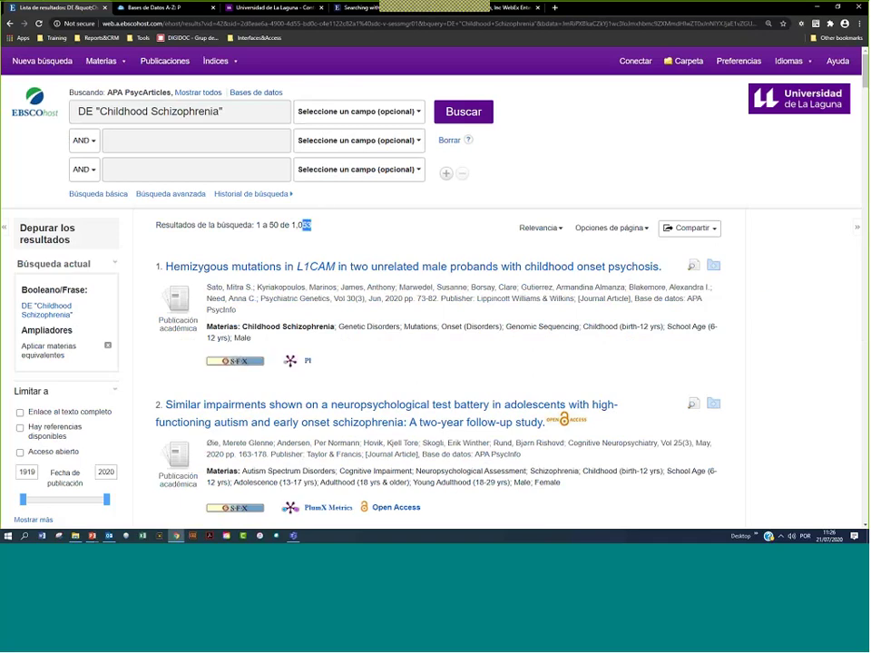
# Check the Materias line of the first and third results for the Childhood Schizophrenia descriptor
pyautogui.scroll(-3, 262, 233)
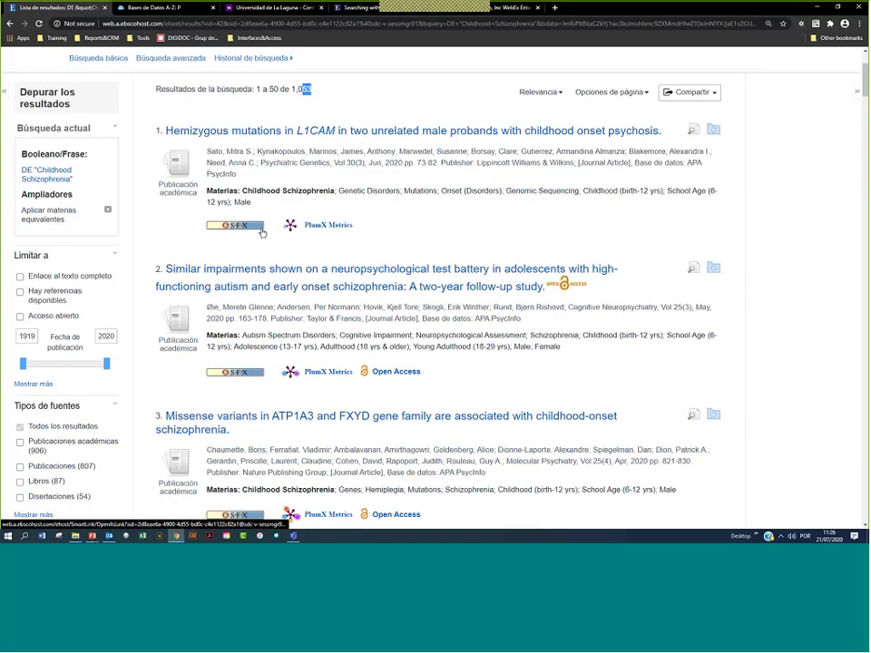
pyautogui.moveTo(212, 191); pyautogui.dragTo(233, 192)
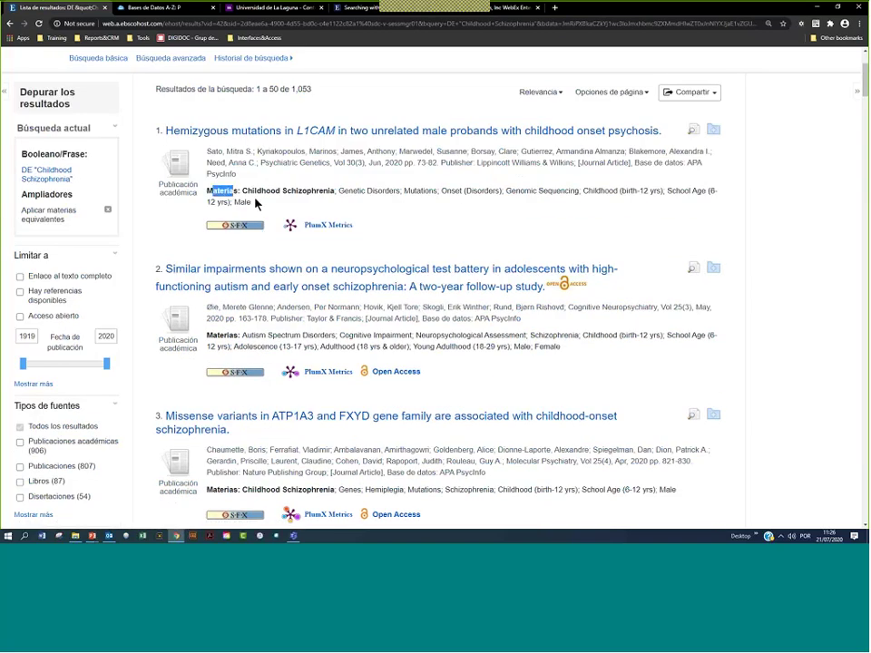
pyautogui.click(244, 190)
pyautogui.moveTo(244, 191); pyautogui.dragTo(331, 195)
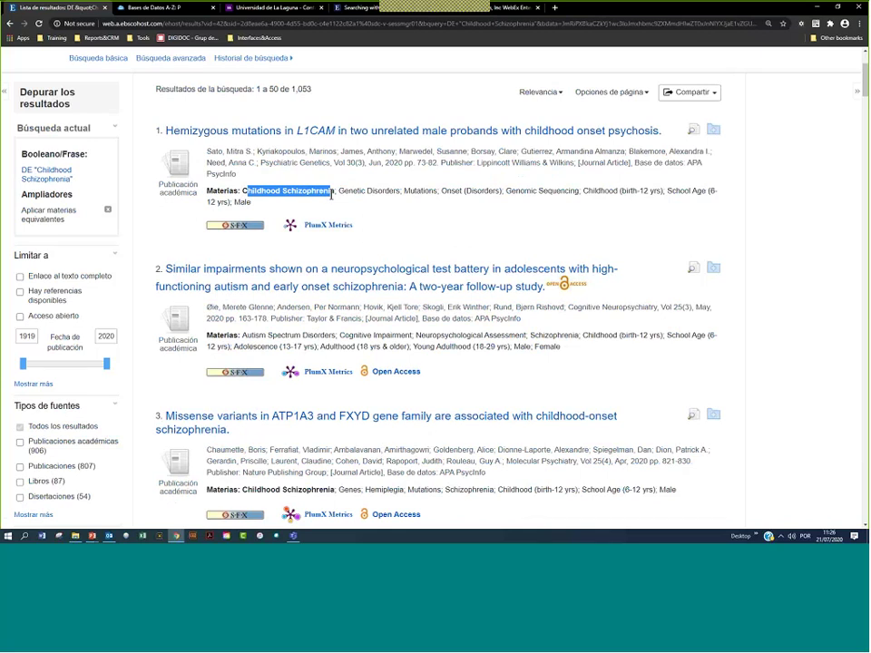
pyautogui.scroll(-4, 331, 196)
pyautogui.moveTo(334, 308); pyautogui.dragTo(270, 309)
pyautogui.scroll(1, 307, 195)
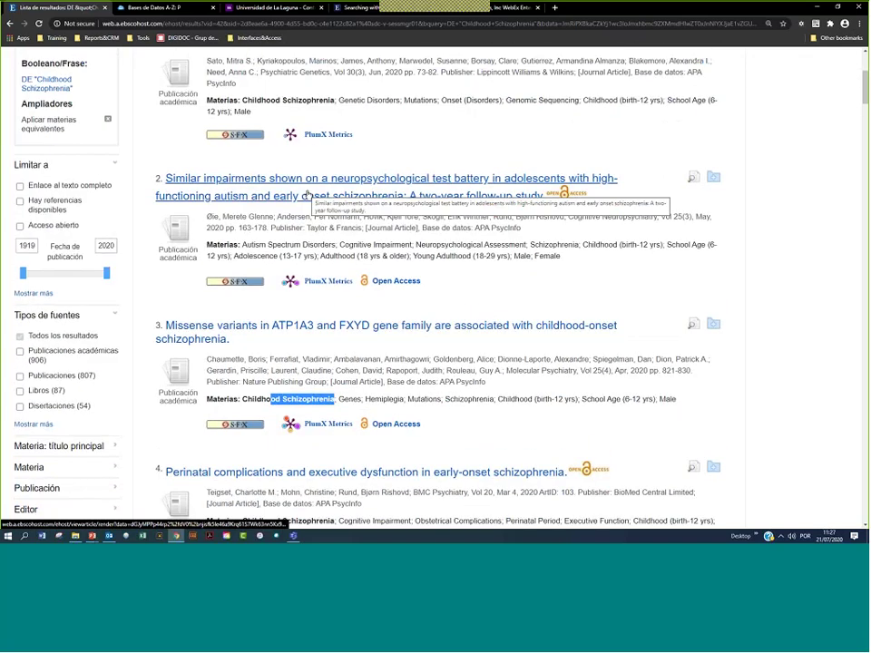
# Open the second result's detailed record, check its subjects for Childhood Schizophrenia and return to the results list
pyautogui.click(306, 195)
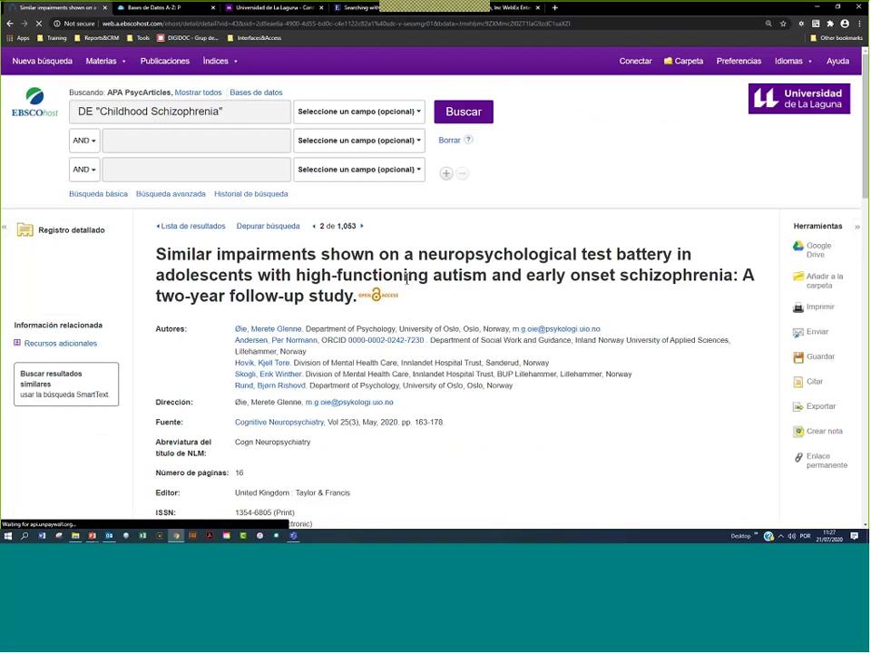
pyautogui.scroll(-5, 405, 279)
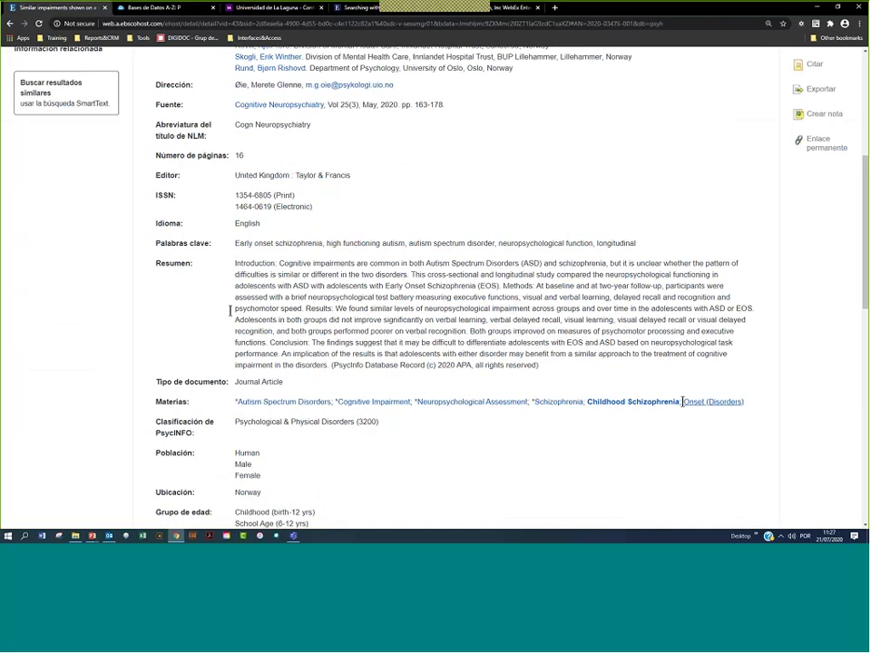
pyautogui.moveTo(682, 402); pyautogui.dragTo(577, 402)
pyautogui.click(9, 23)
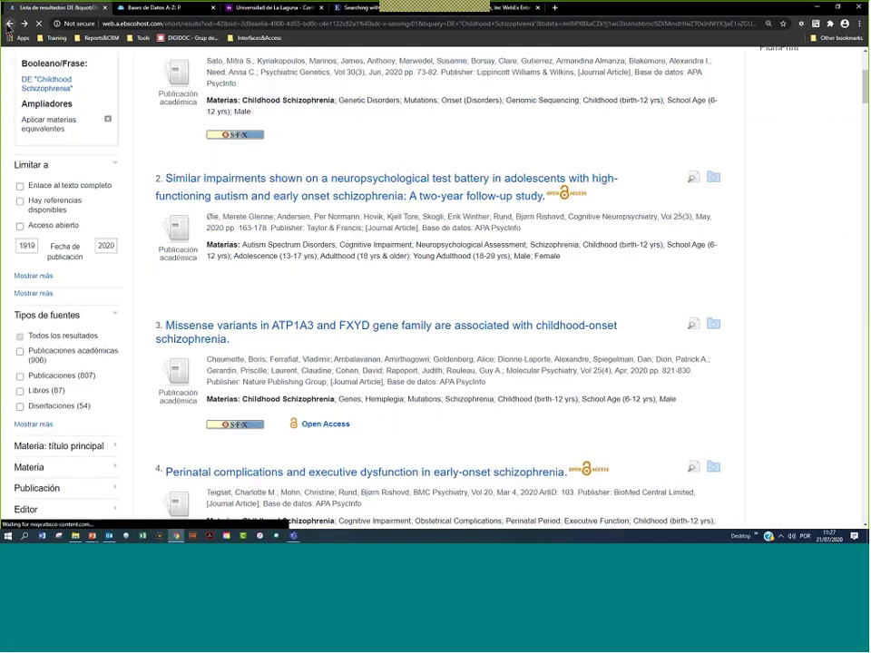
pyautogui.scroll(-3, 257, 269)
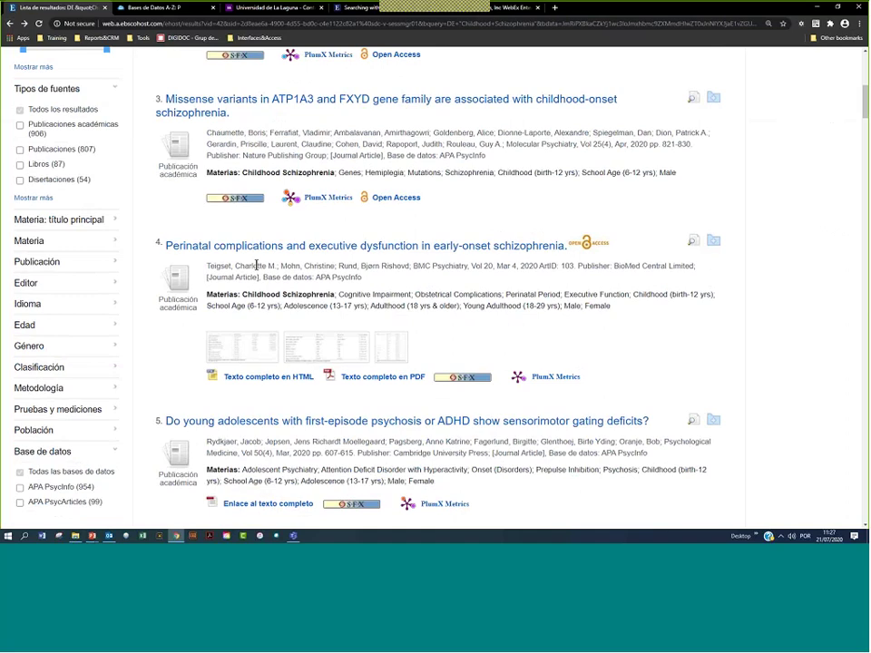
# Reduce the descriptor query to the plain keyword Schizophrenia and run the search
pyautogui.scroll(5, 254, 264)
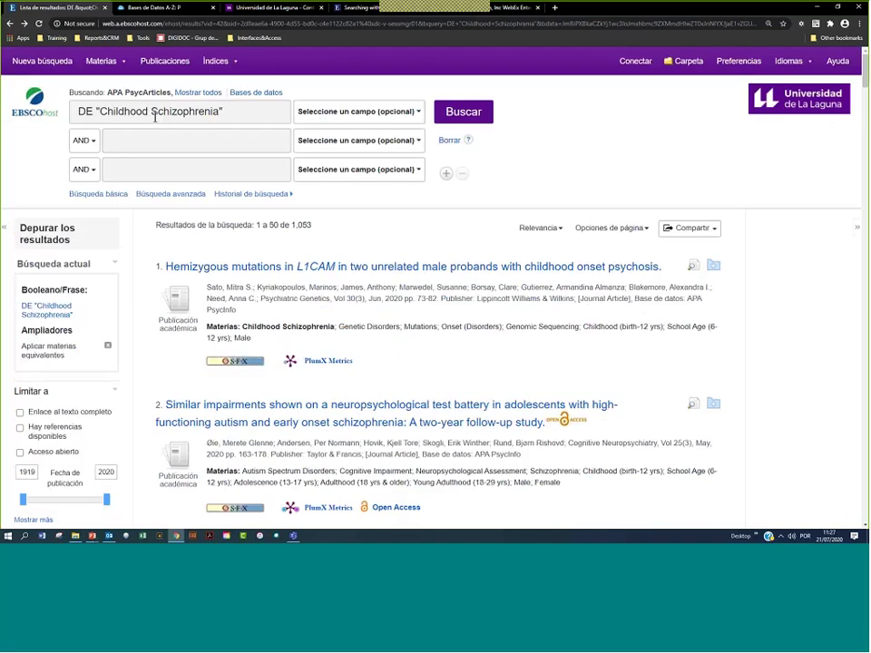
pyautogui.click(215, 114)
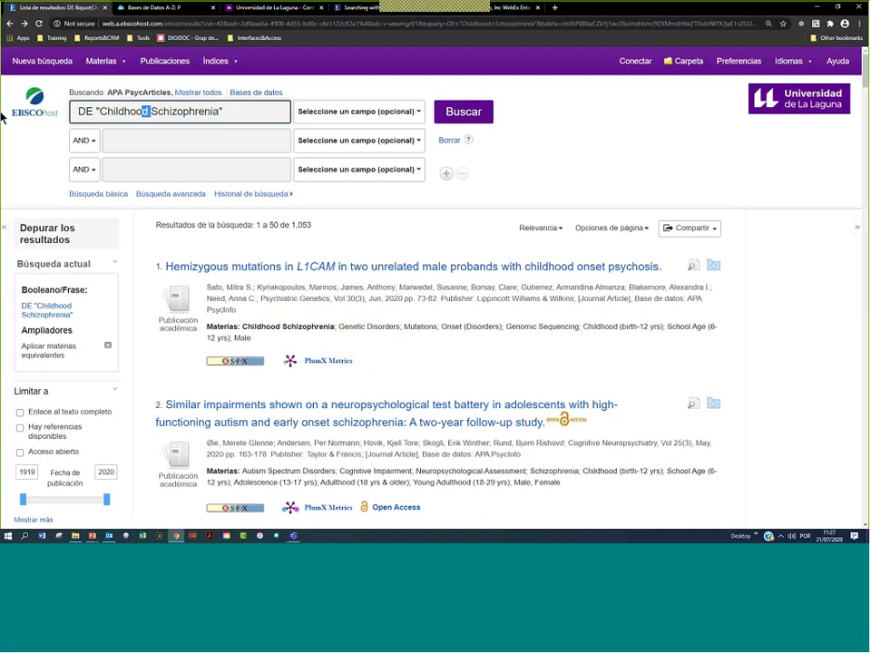
pyautogui.moveTo(3, 115); pyautogui.dragTo(4, 116)
pyautogui.press('BackSpace')
pyautogui.press('Delete')
pyautogui.click(177, 115)
pyautogui.press('BackSpace')
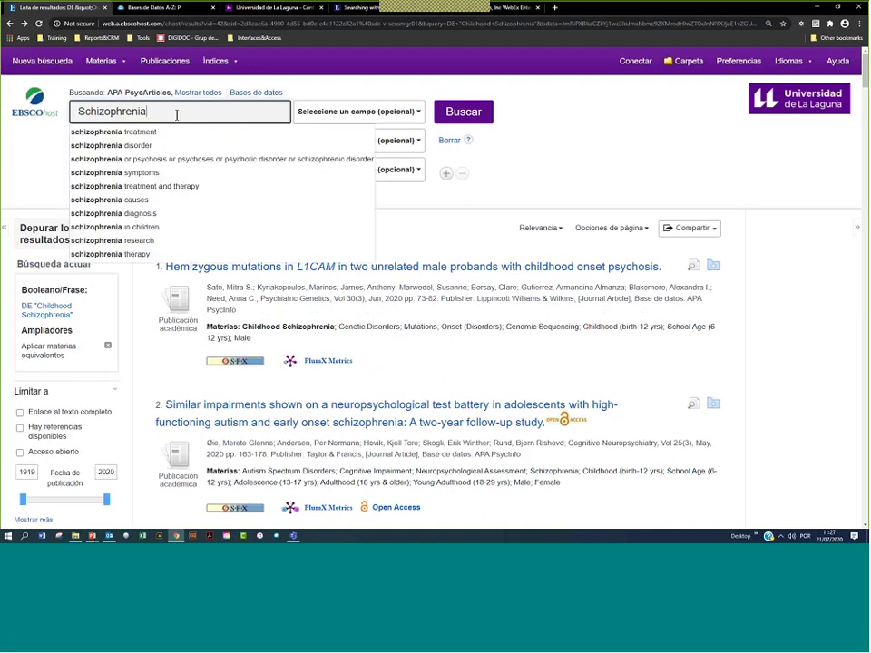
pyautogui.click(39, 165)
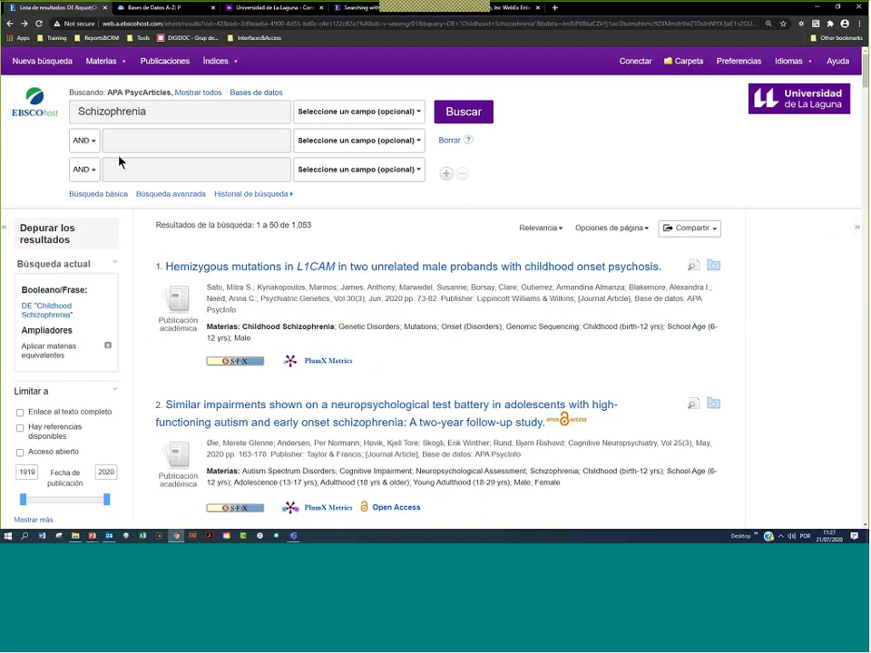
pyautogui.click(470, 117)
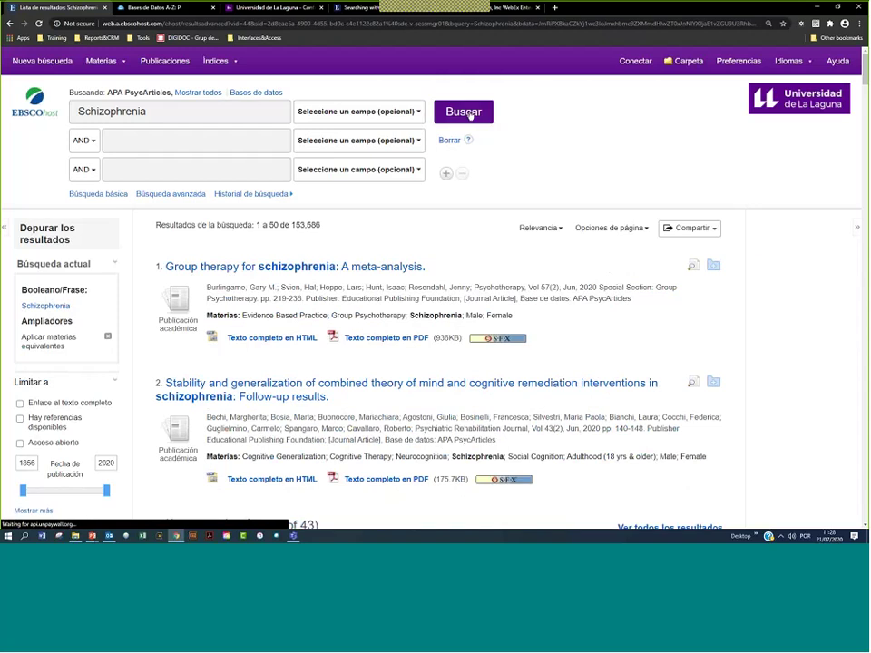
# Examine the result total and displayed range, the Relevancia sort option and the first result's subject terms
pyautogui.moveTo(323, 227); pyautogui.dragTo(312, 234)
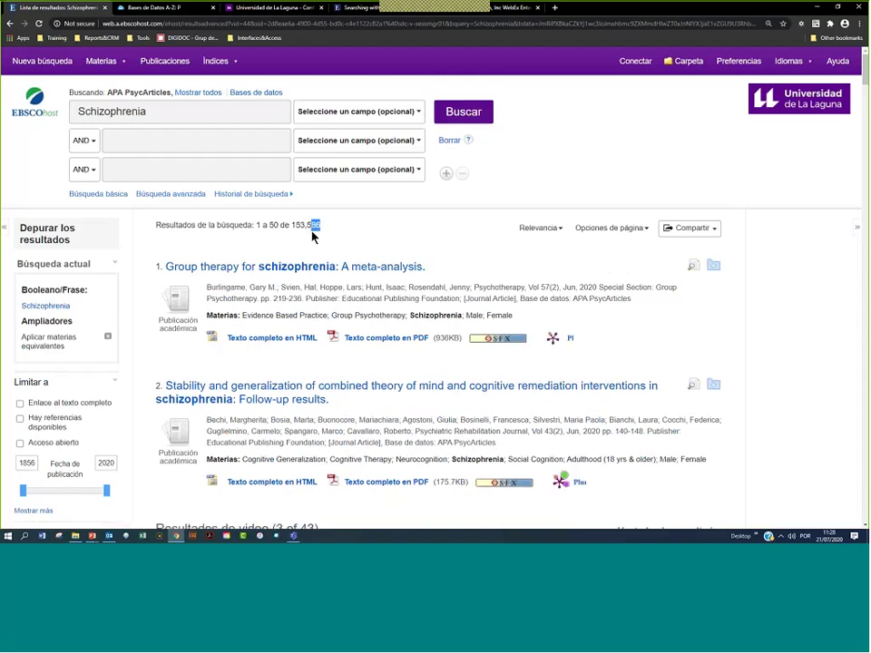
pyautogui.scroll(-1, 300, 208)
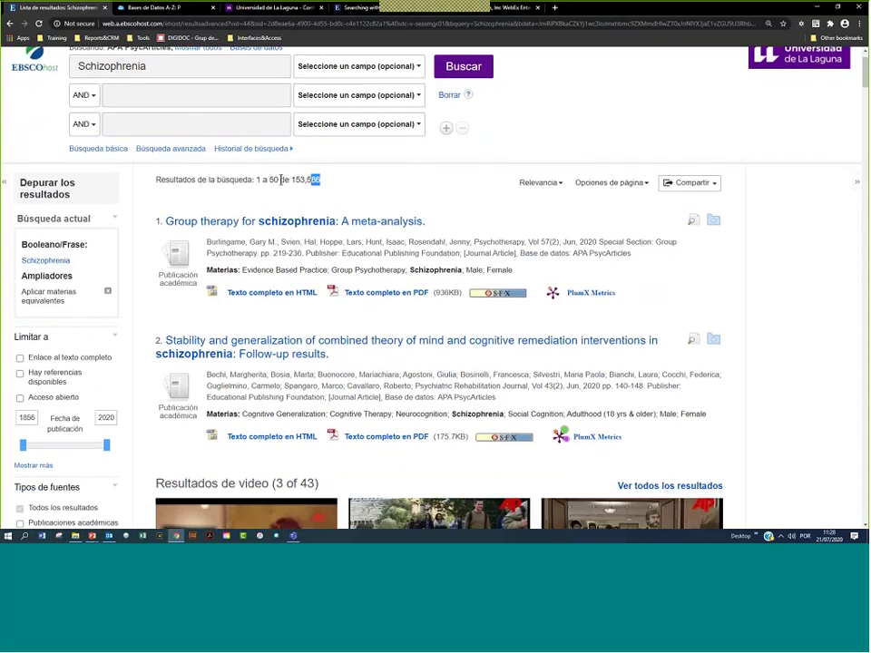
pyautogui.moveTo(281, 180); pyautogui.dragTo(257, 181)
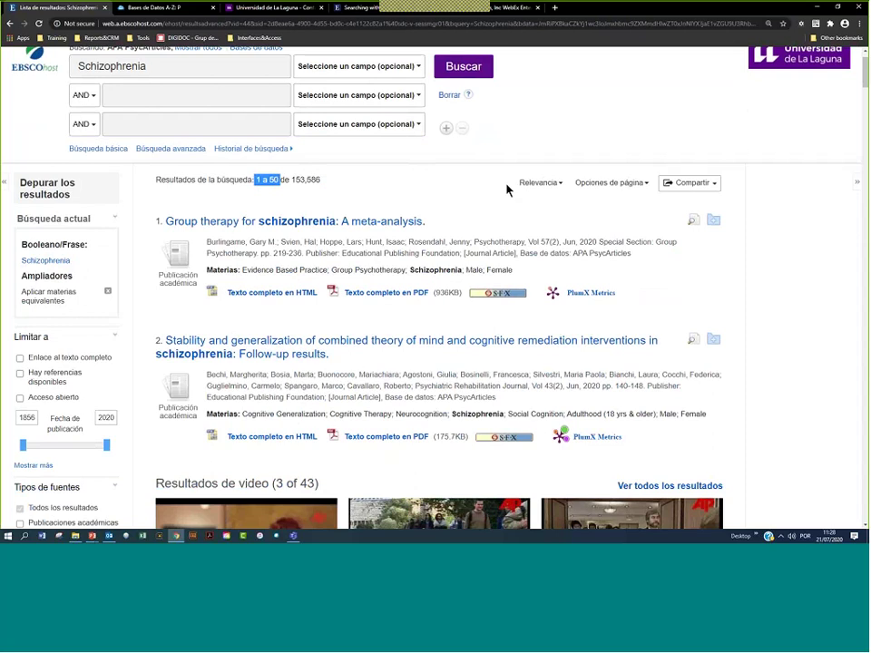
pyautogui.doubleClick(549, 184)
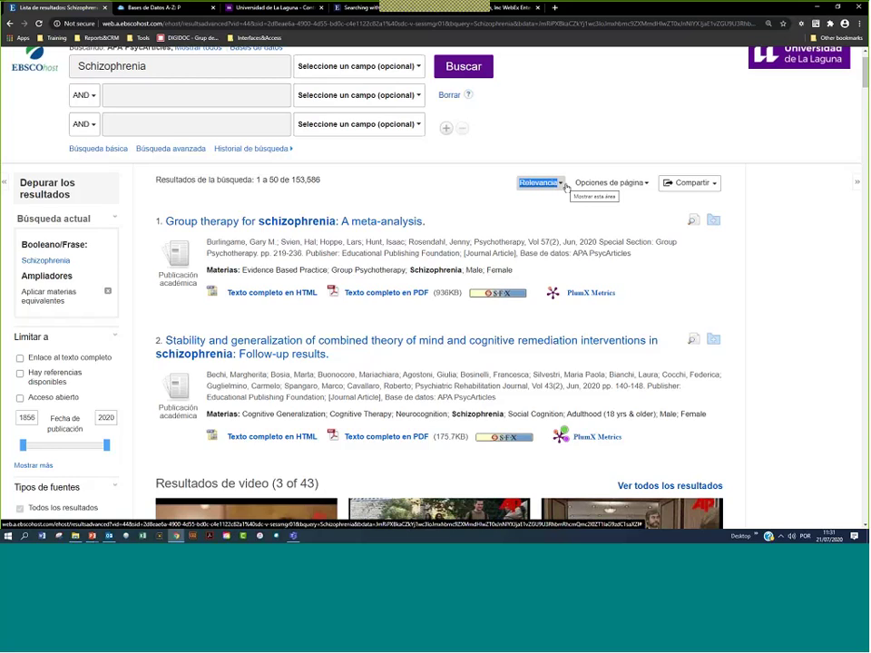
pyautogui.doubleClick(111, 67)
pyautogui.moveTo(514, 271); pyautogui.dragTo(229, 283)
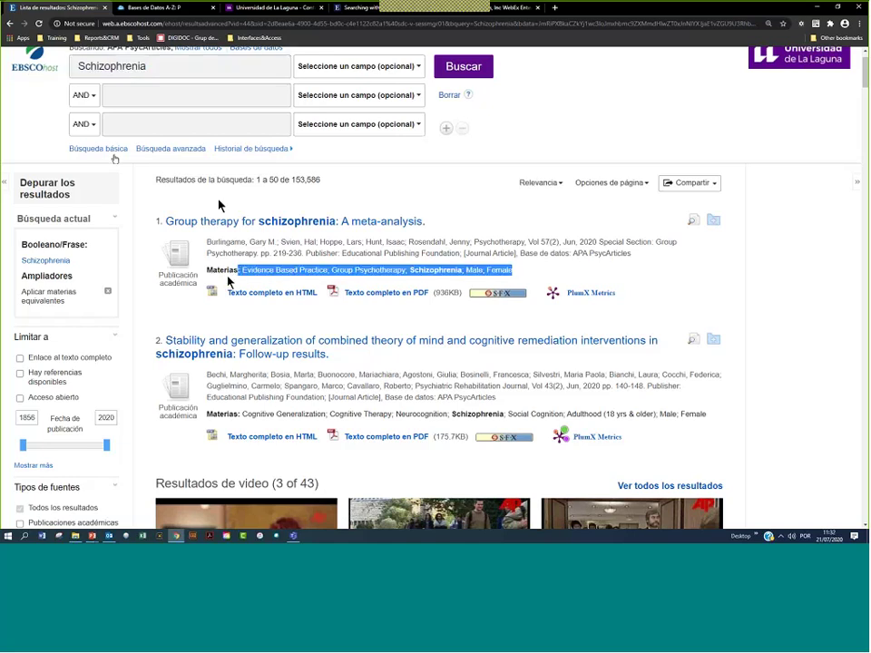
# Annotate the shared screen with an upward arrow beside the results and a circle around the Relevancia sort option
pyautogui.click(205, 284)
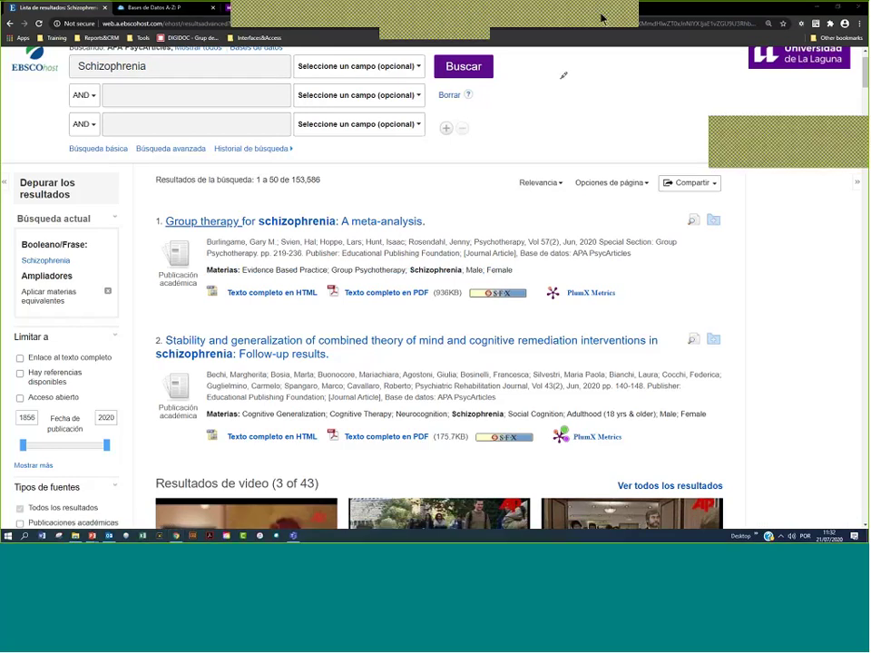
pyautogui.moveTo(758, 259); pyautogui.dragTo(833, 489)
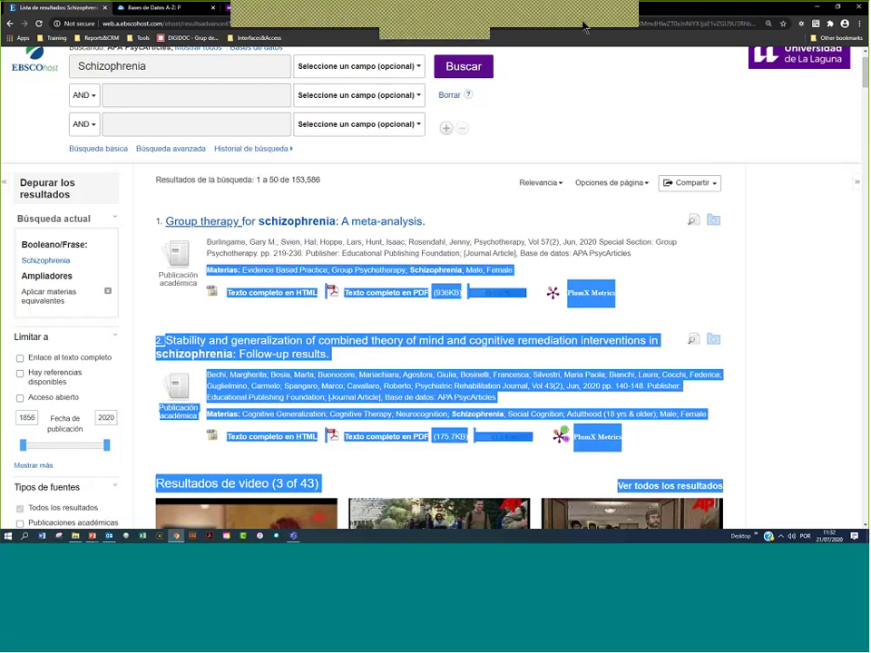
pyautogui.click(606, 20)
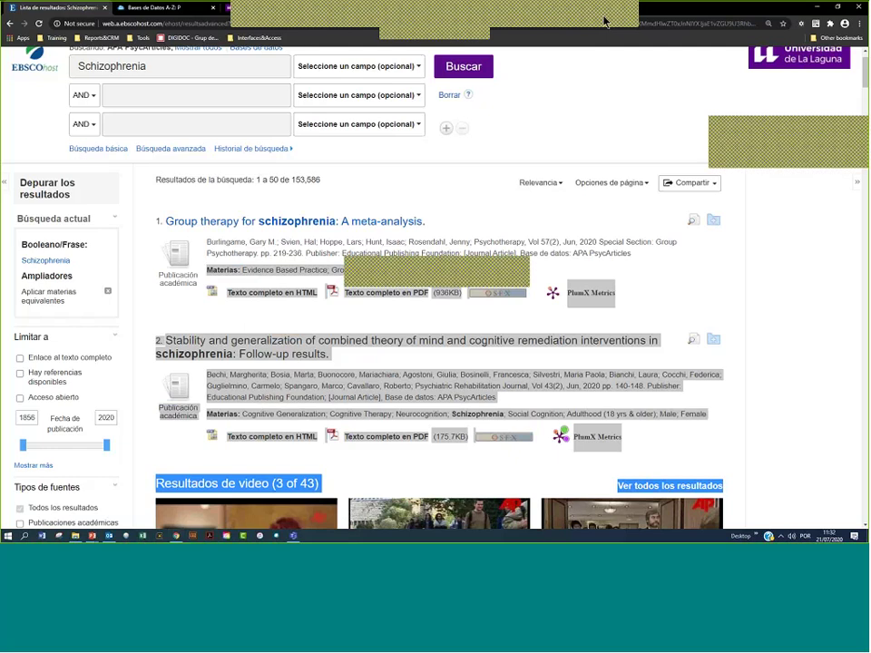
pyautogui.moveTo(806, 463)
pyautogui.mouseDown()
pyautogui.moveTo(786, 278)
pyautogui.moveTo(817, 271)
pyautogui.mouseUp()
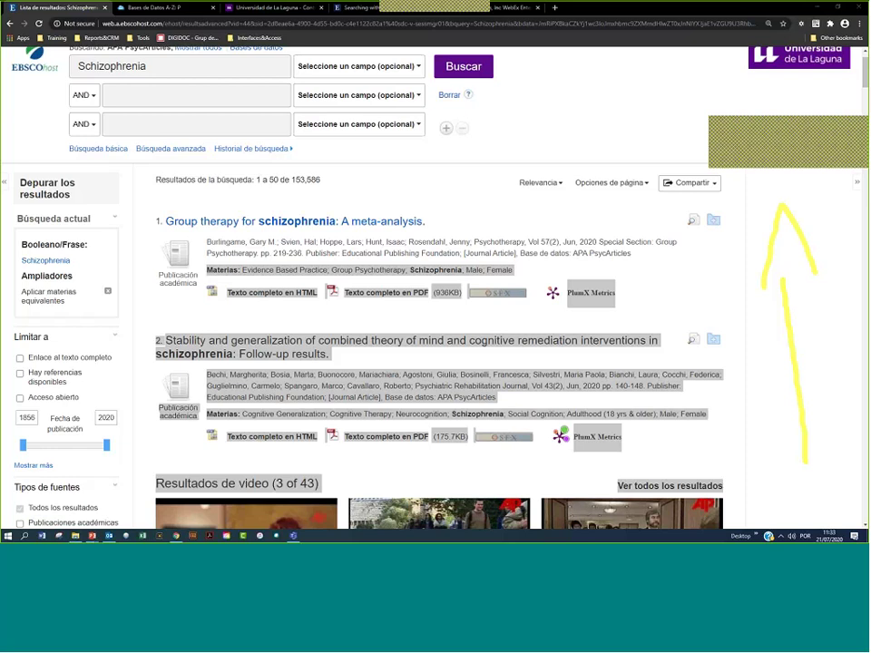
pyautogui.moveTo(540, 164)
pyautogui.mouseDown()
pyautogui.moveTo(512, 201)
pyautogui.moveTo(560, 208)
pyautogui.moveTo(548, 160)
pyautogui.mouseUp()
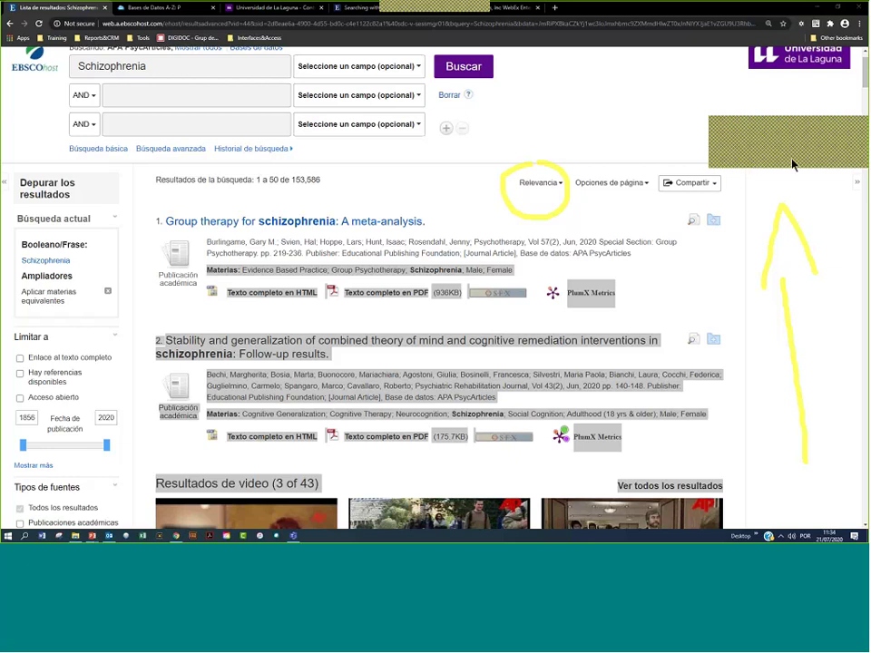
# Browse further down the Schizophrenia results, checking where the term occurs in titles and subjects
pyautogui.scroll(-8, 745, 186)
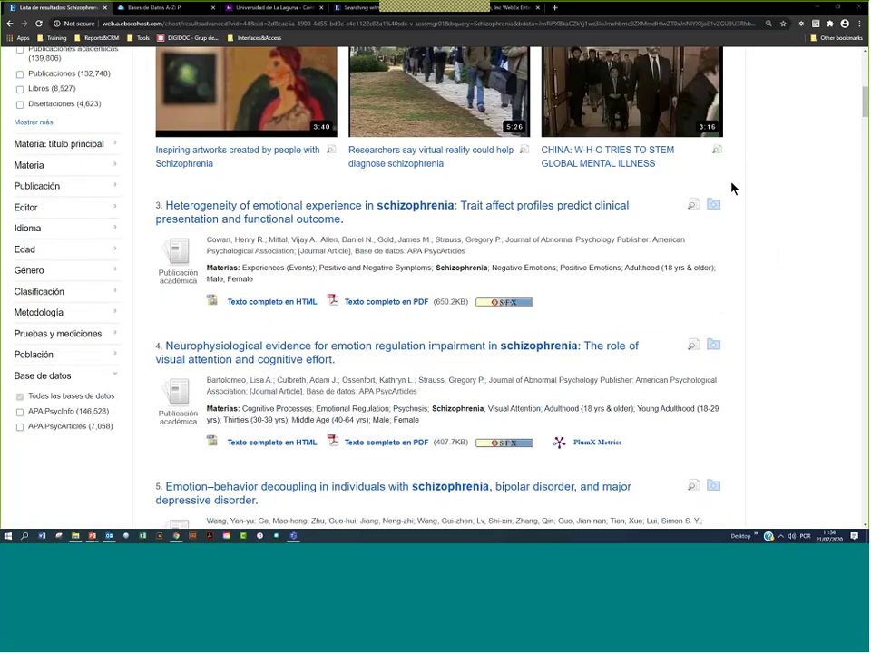
pyautogui.scroll(-10, 733, 187)
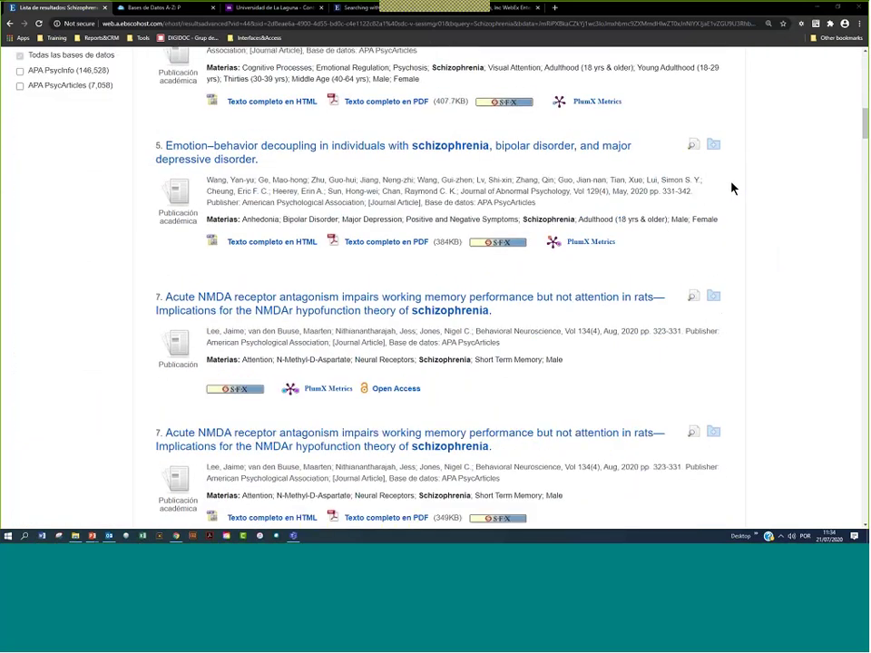
pyautogui.scroll(-5, 734, 188)
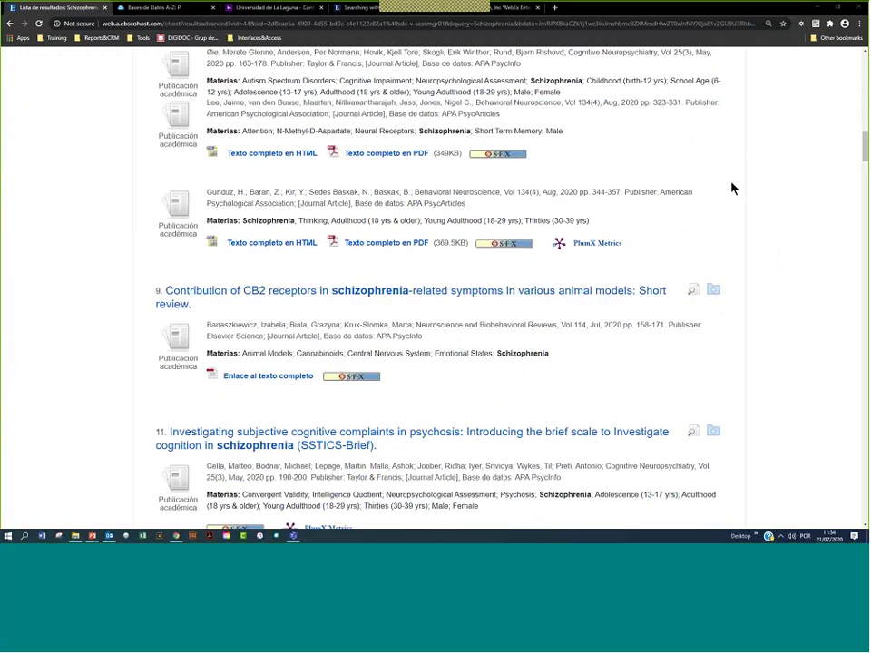
# Check the remaining Schizophrenia results, then examine the total number of results and the Relevancia sort option above the list
pyautogui.scroll(-3, 734, 188)
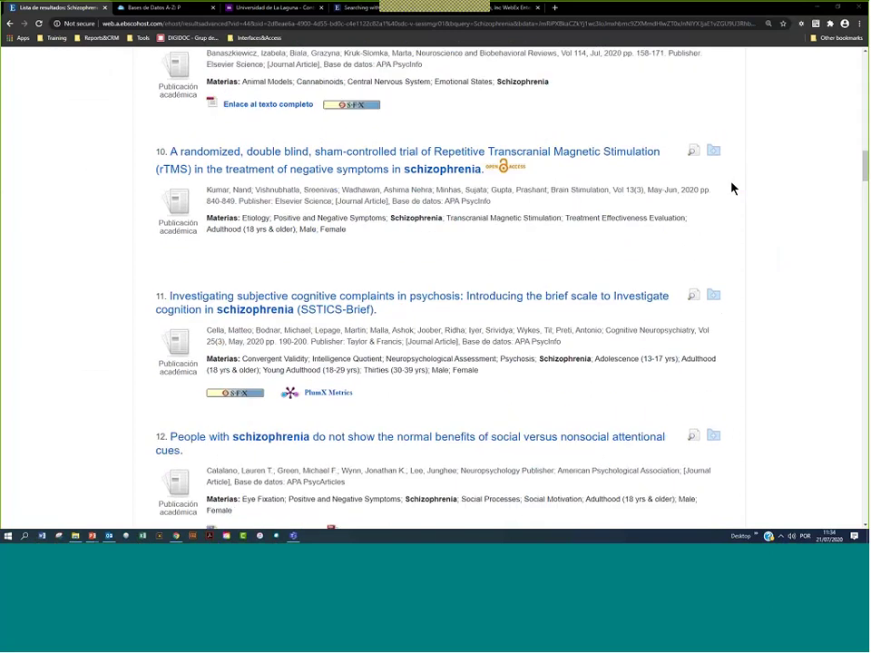
pyautogui.scroll(5, 733, 188)
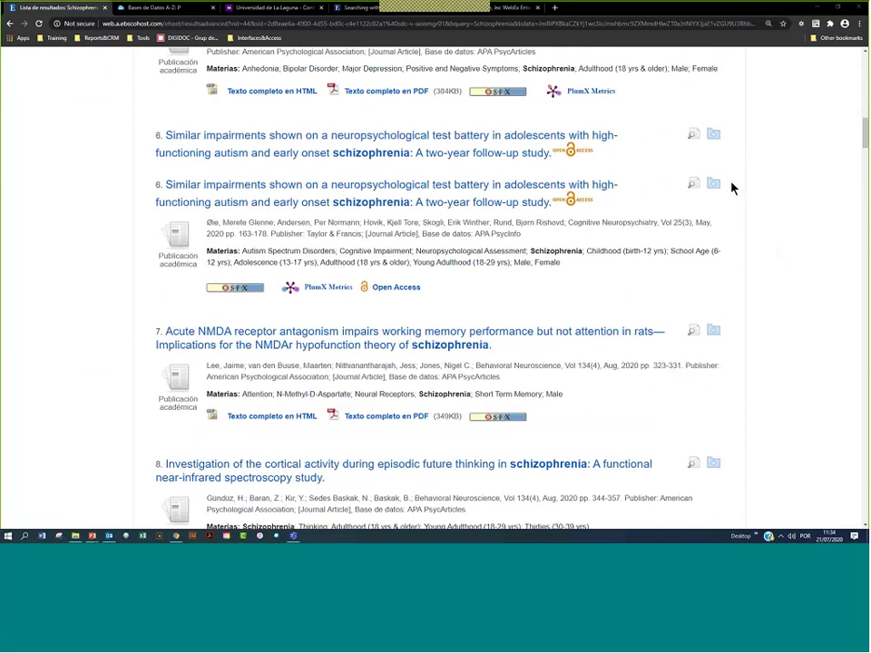
pyautogui.scroll(10, 733, 188)
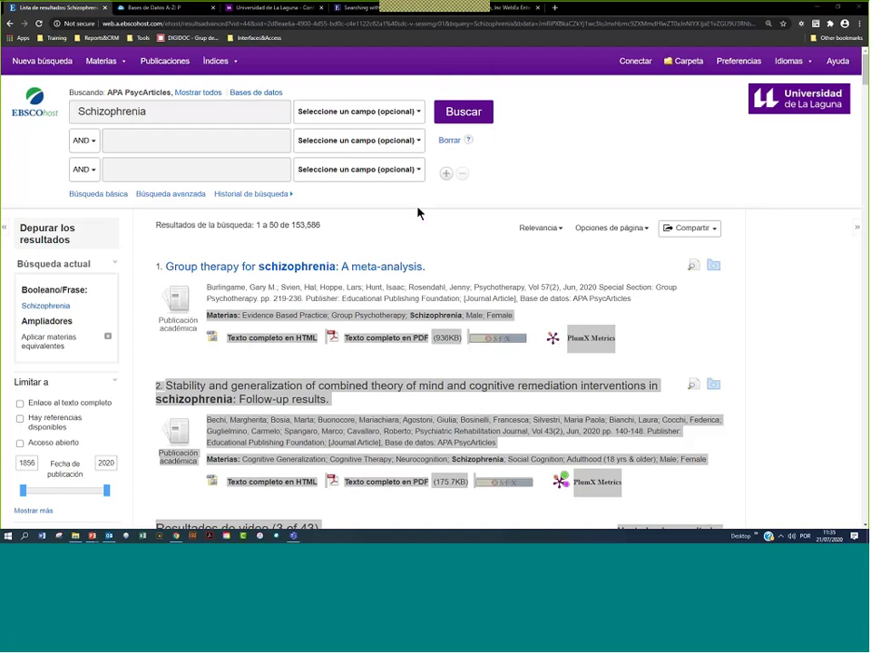
pyautogui.doubleClick(292, 230)
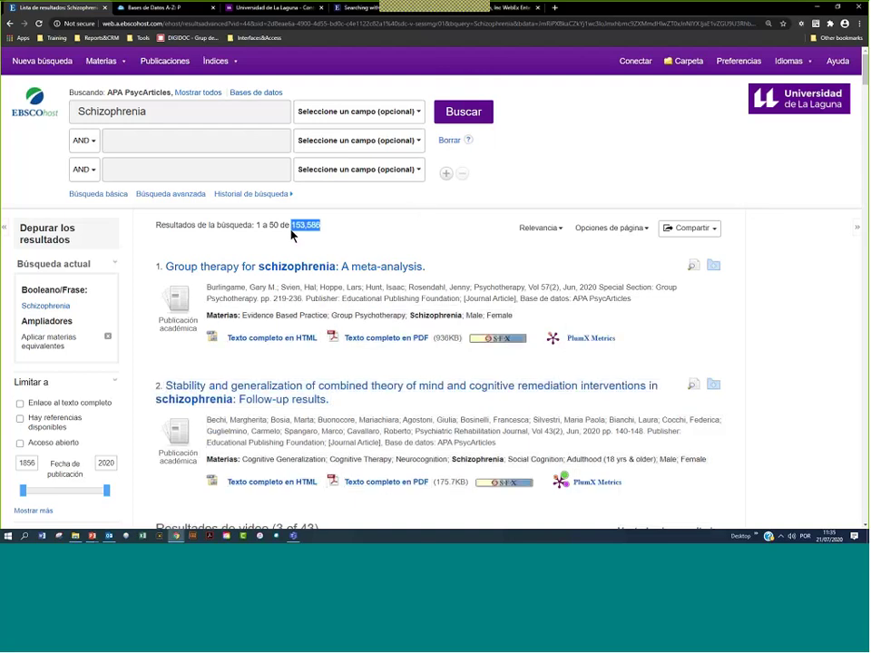
pyautogui.click(346, 241)
pyautogui.moveTo(518, 228); pyautogui.dragTo(539, 232)
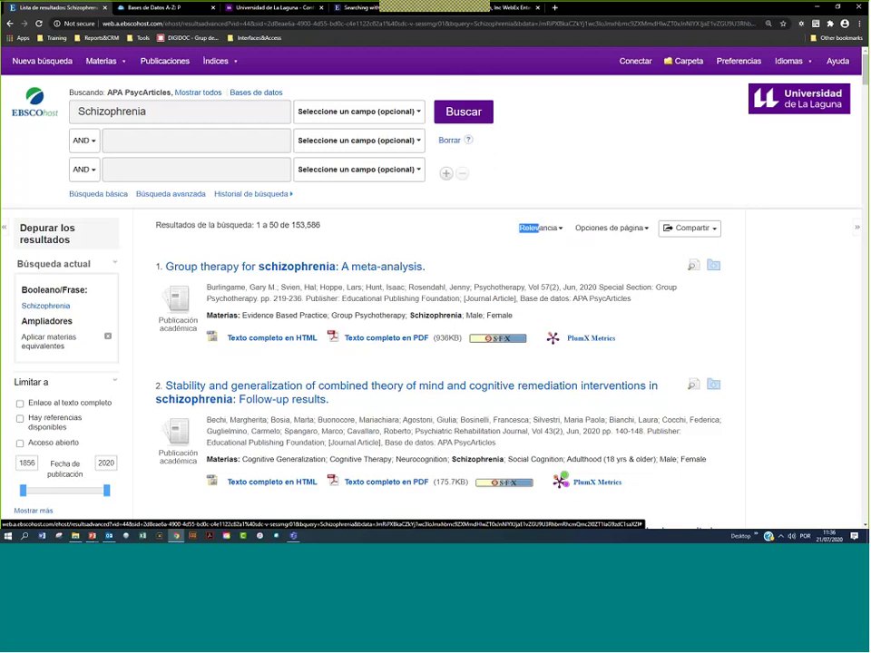
pyautogui.click(333, 235)
pyautogui.moveTo(321, 225); pyautogui.dragTo(293, 224)
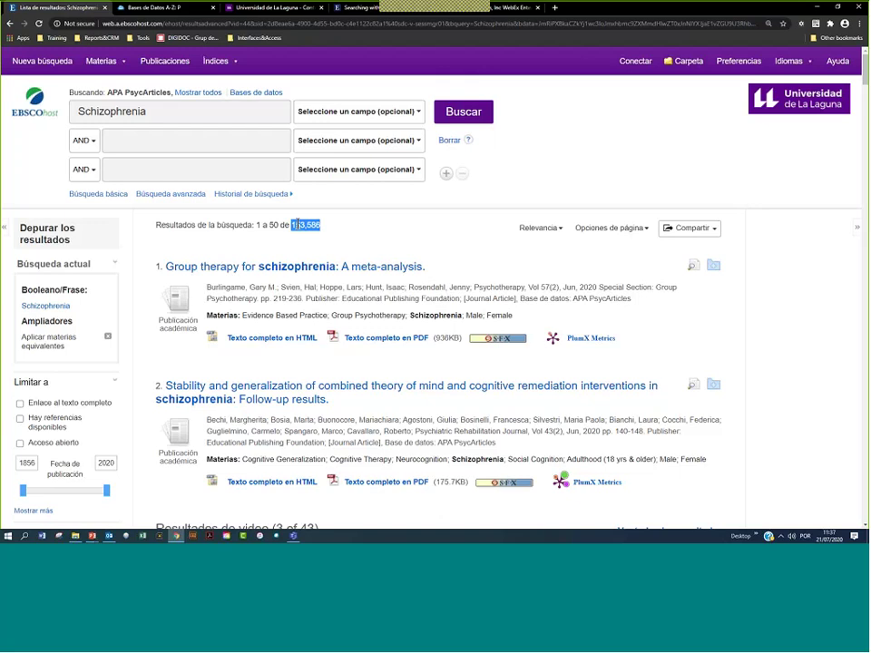
# Limit the Schizophrenia results to publication dates from 2010 and apply the limiter
pyautogui.scroll(-1, 259, 279)
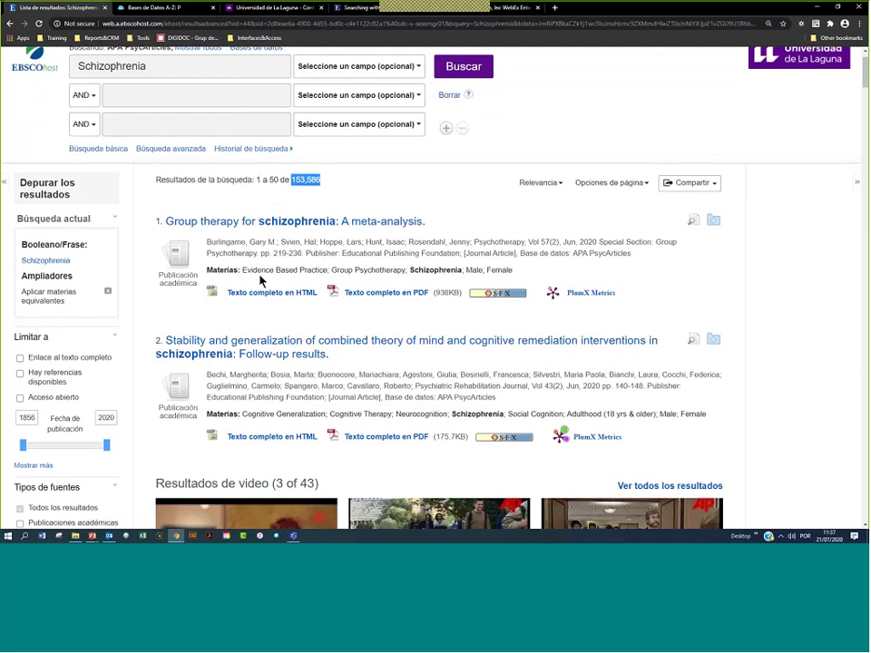
pyautogui.scroll(-1, 233, 381)
pyautogui.scroll(-2, 196, 371)
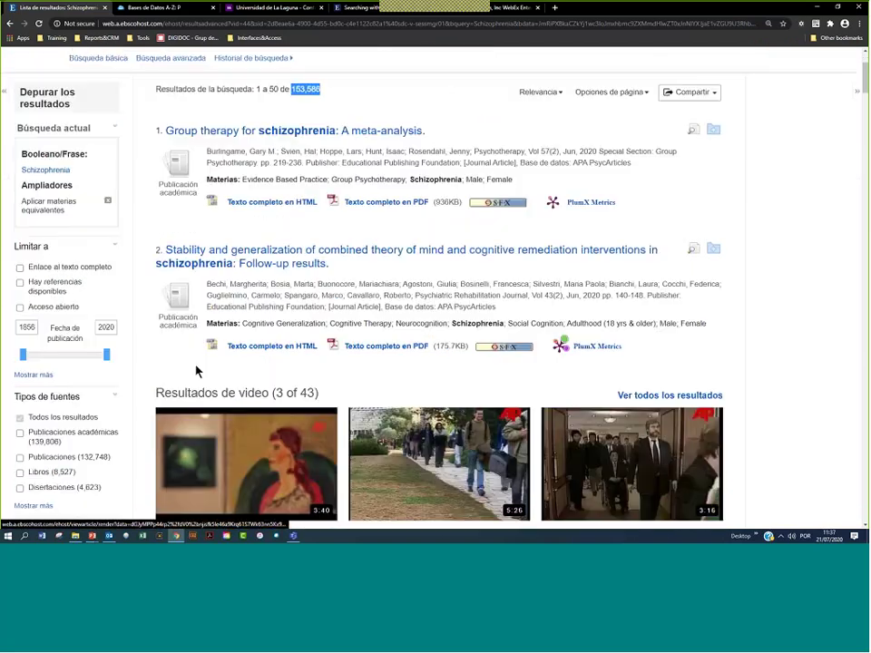
pyautogui.doubleClick(27, 327)
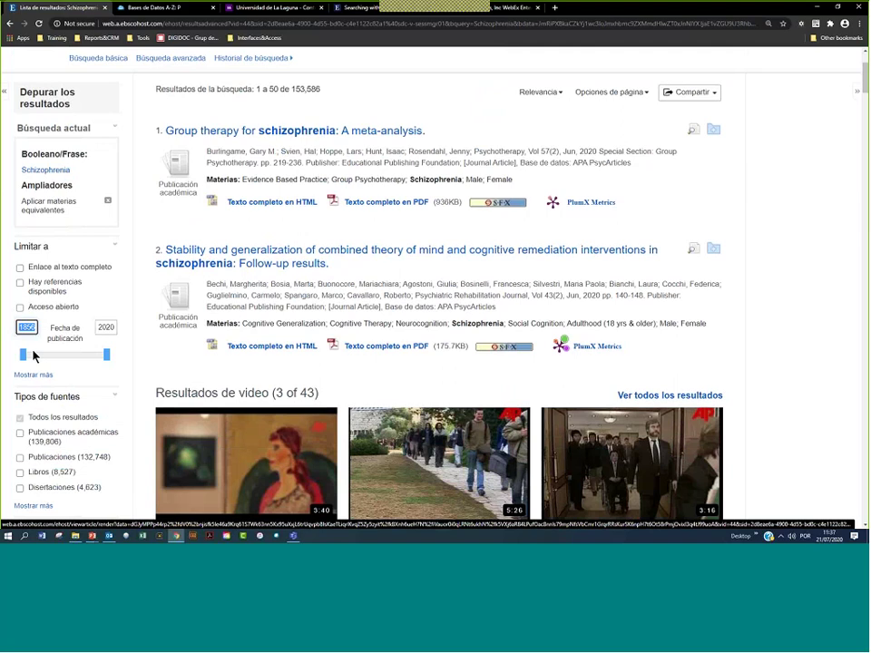
pyautogui.write('2010')
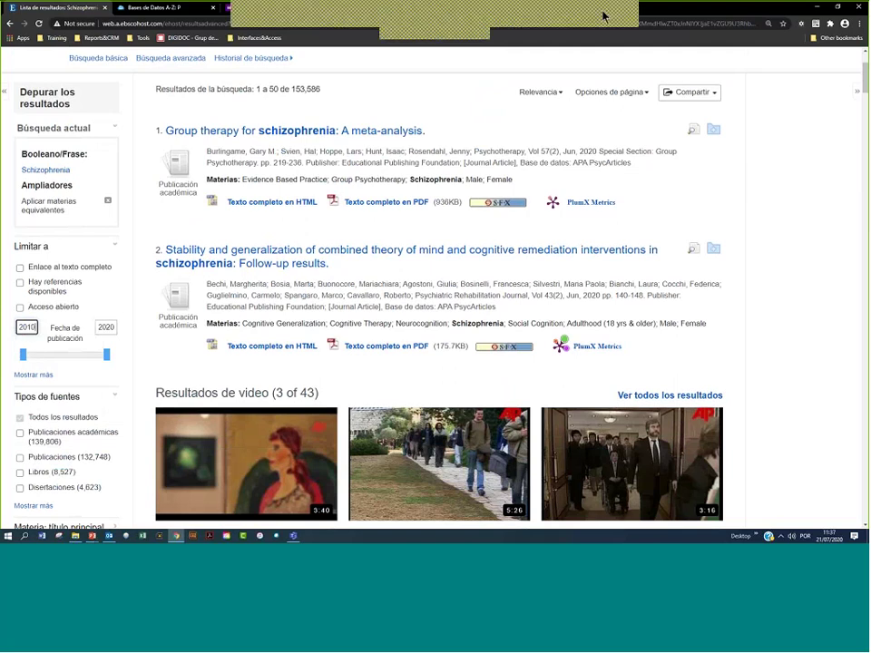
pyautogui.press('Return')
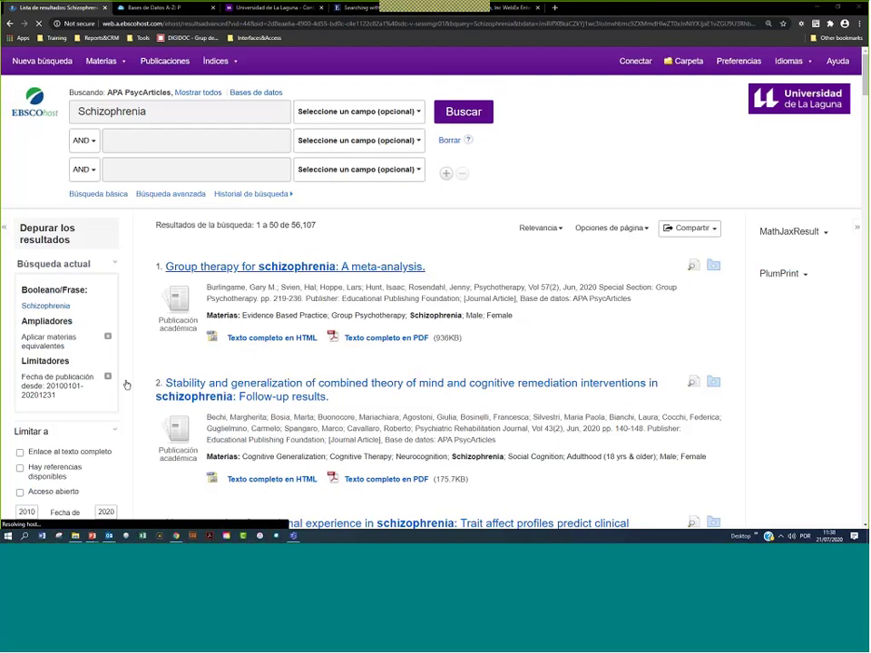
# Examine the applied search criteria, the date limiter and the publication date of the first result
pyautogui.scroll(-3, 106, 390)
pyautogui.scroll(3, 21, 305)
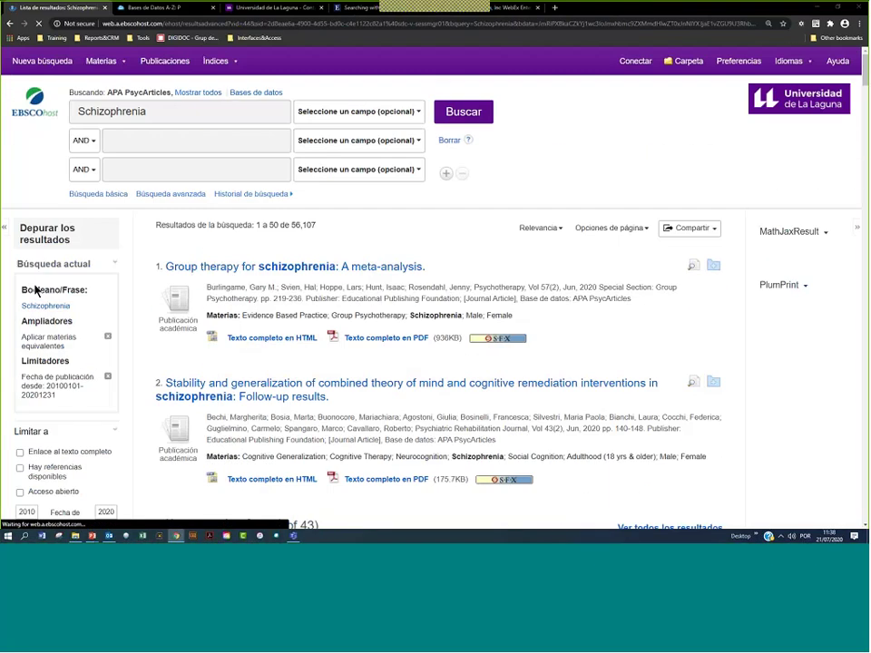
pyautogui.moveTo(45, 282); pyautogui.dragTo(160, 264)
pyautogui.scroll(-7, 160, 264)
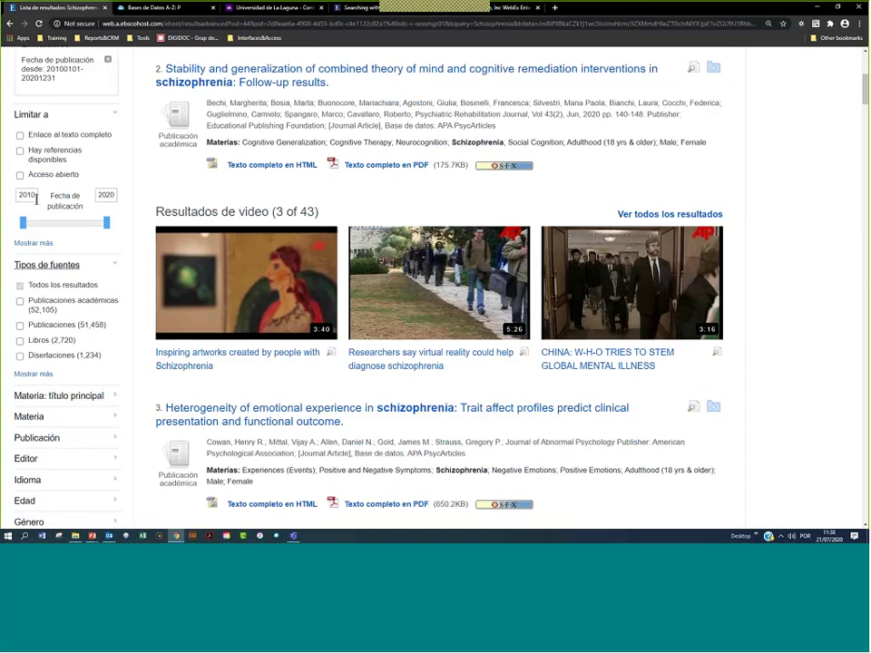
pyautogui.scroll(3, 260, 439)
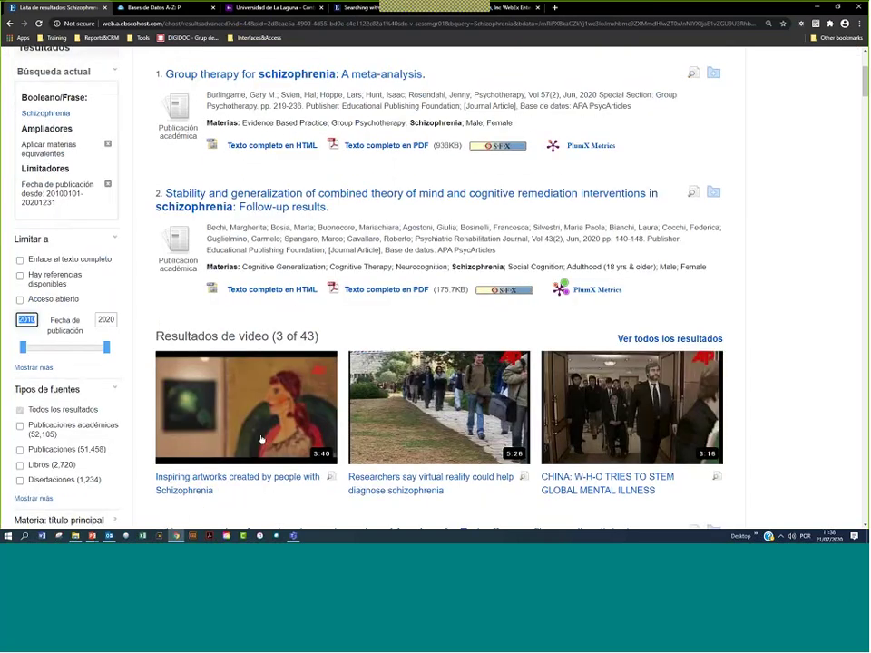
pyautogui.scroll(3, 261, 439)
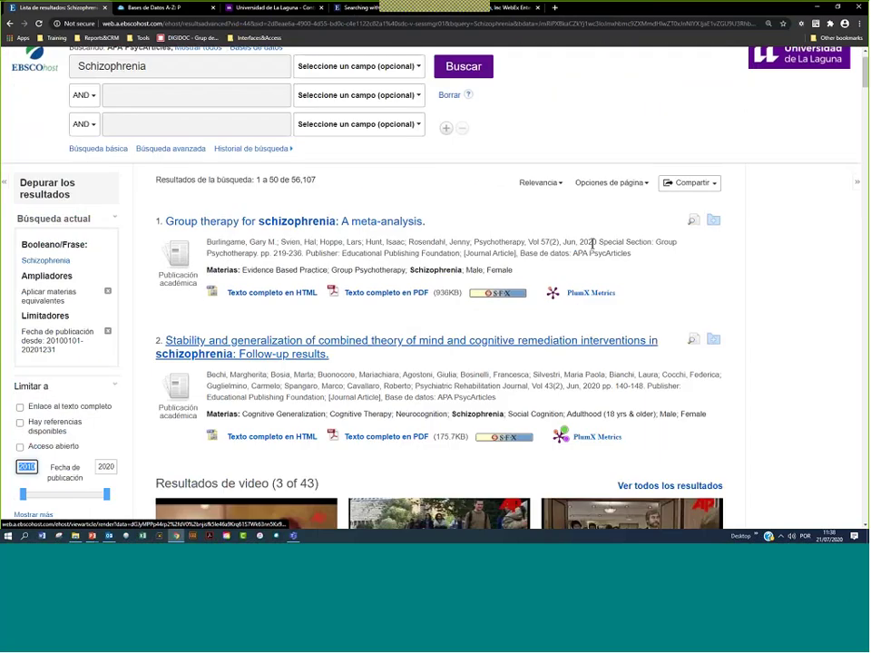
pyautogui.moveTo(596, 243)
pyautogui.mouseDown()
pyautogui.moveTo(566, 244)
pyautogui.moveTo(597, 244)
pyautogui.mouseUp()
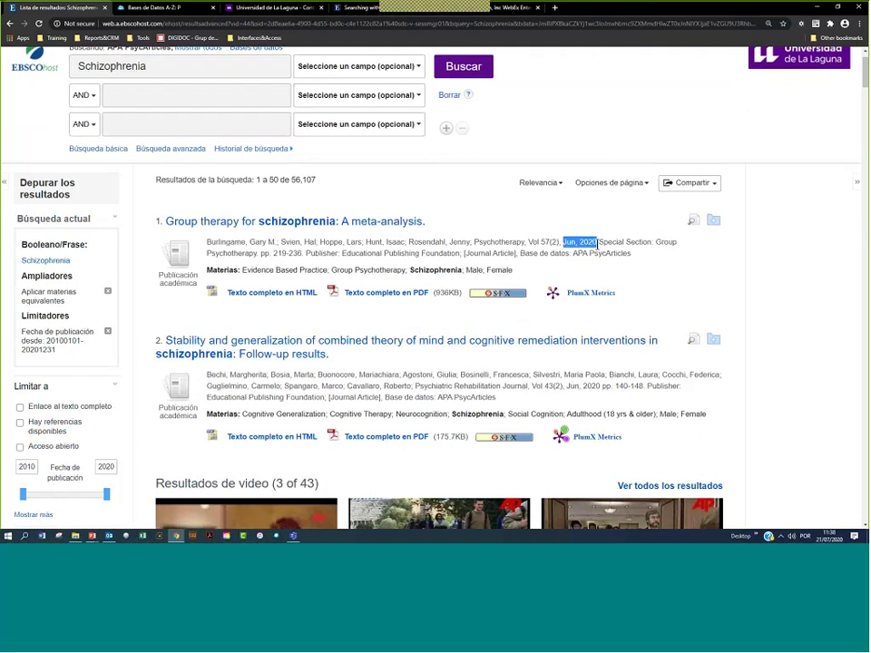
# Restrict the source types to Publicaciones académicas
pyautogui.scroll(-3, 531, 345)
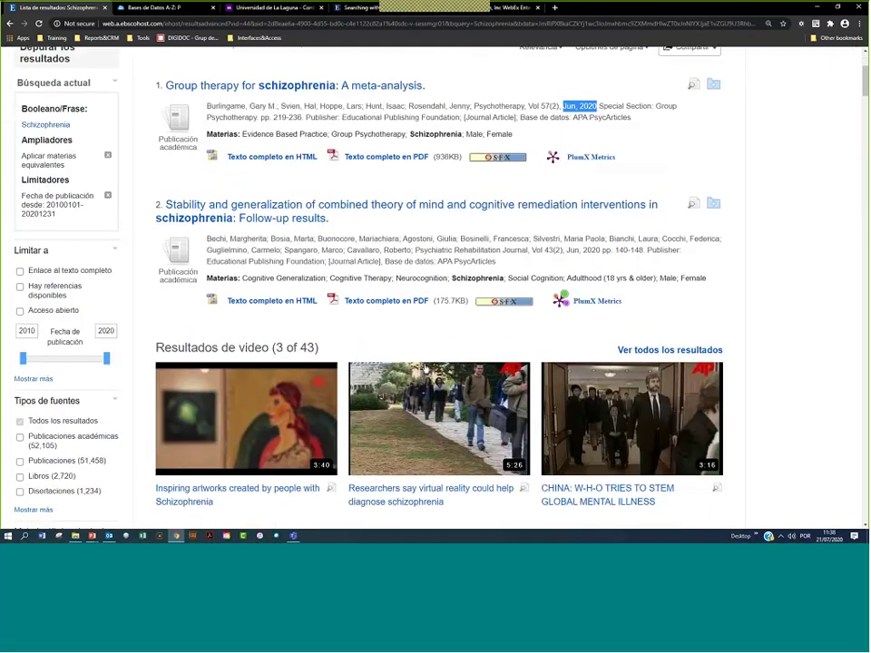
pyautogui.scroll(-2, 424, 367)
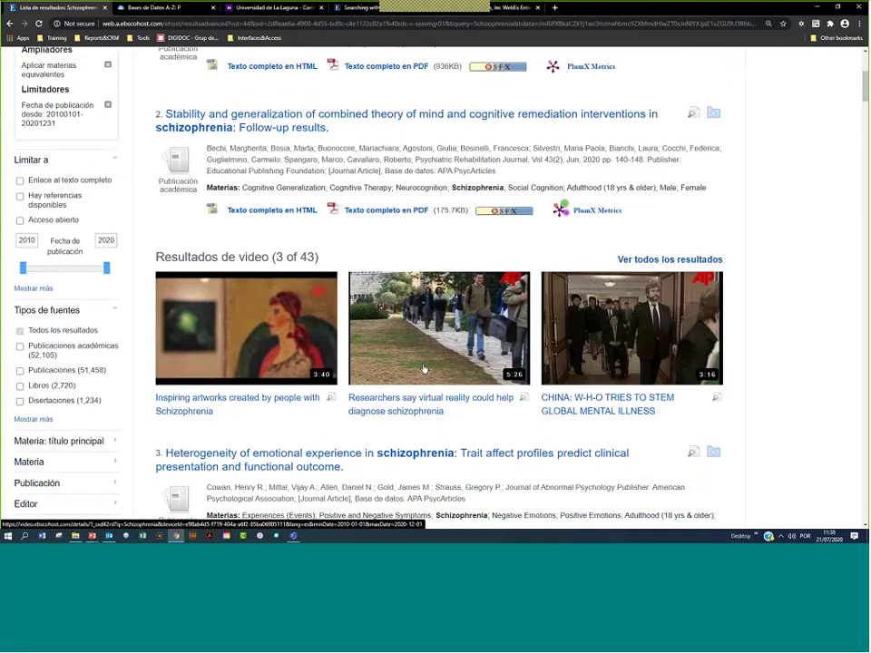
pyautogui.scroll(-1, 424, 368)
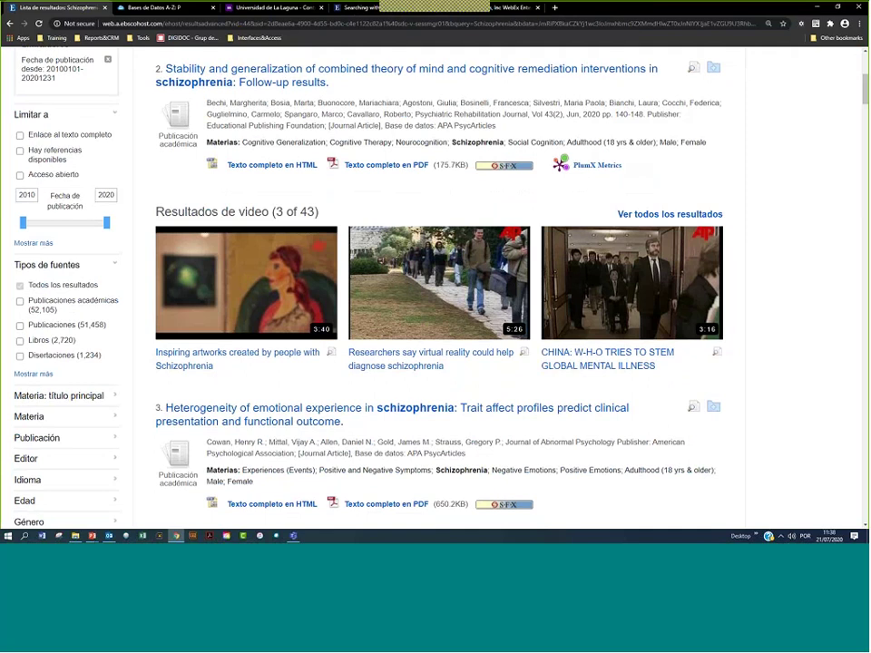
pyautogui.click(20, 304)
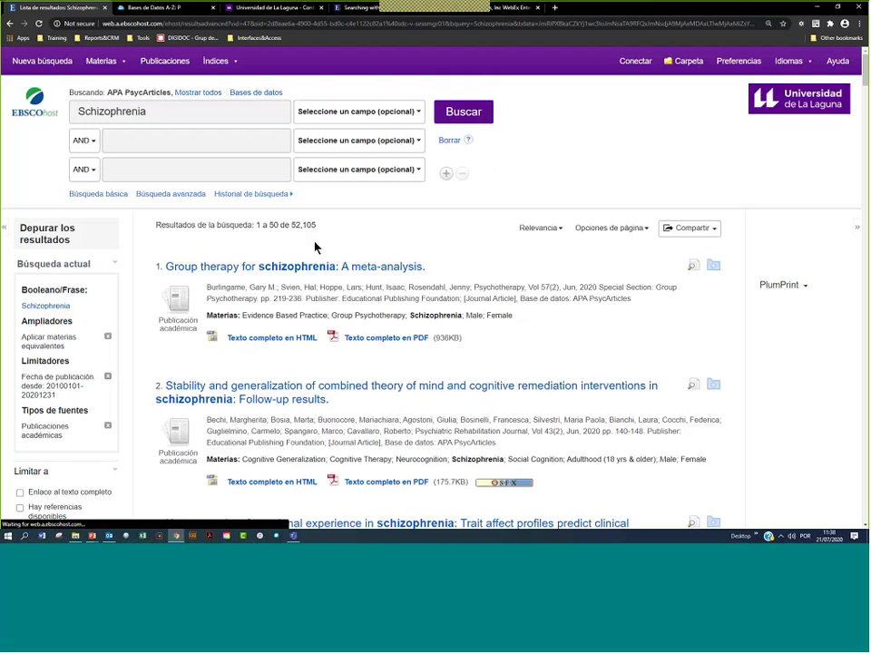
# Expand the Materia: título principal filter, view its full term list without applying anything, and check the result total
pyautogui.scroll(-6, 316, 247)
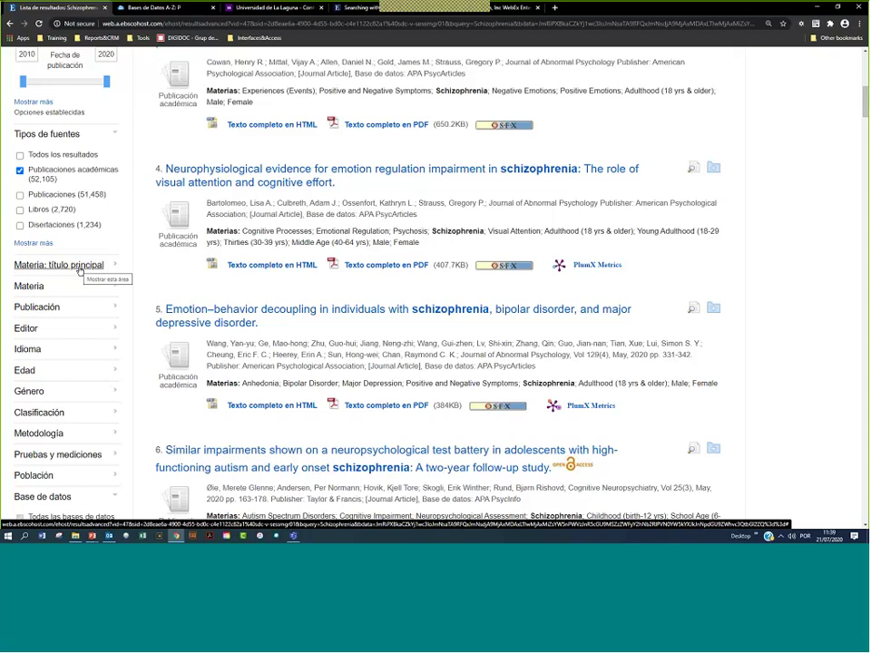
pyautogui.click(79, 271)
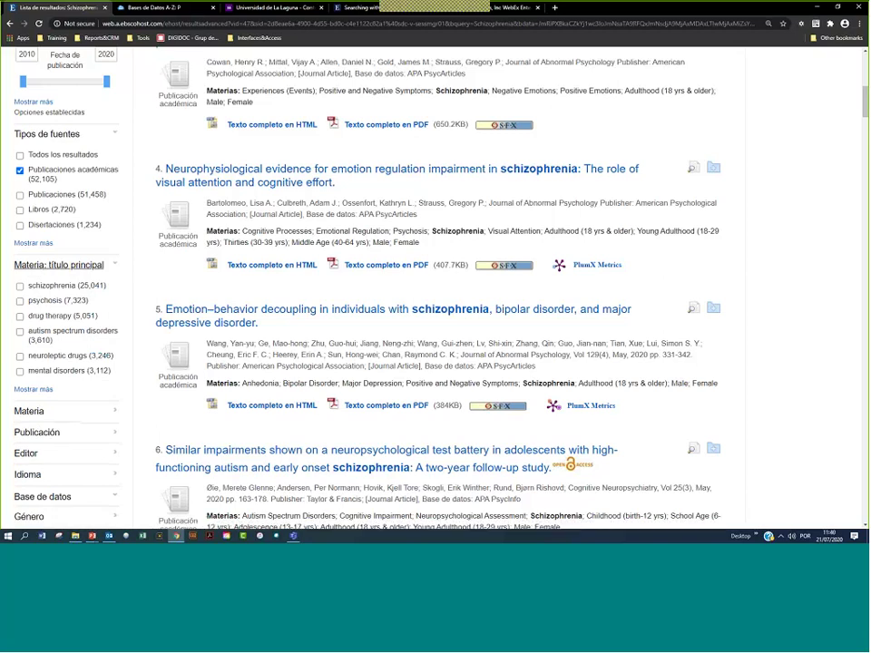
pyautogui.click(36, 392)
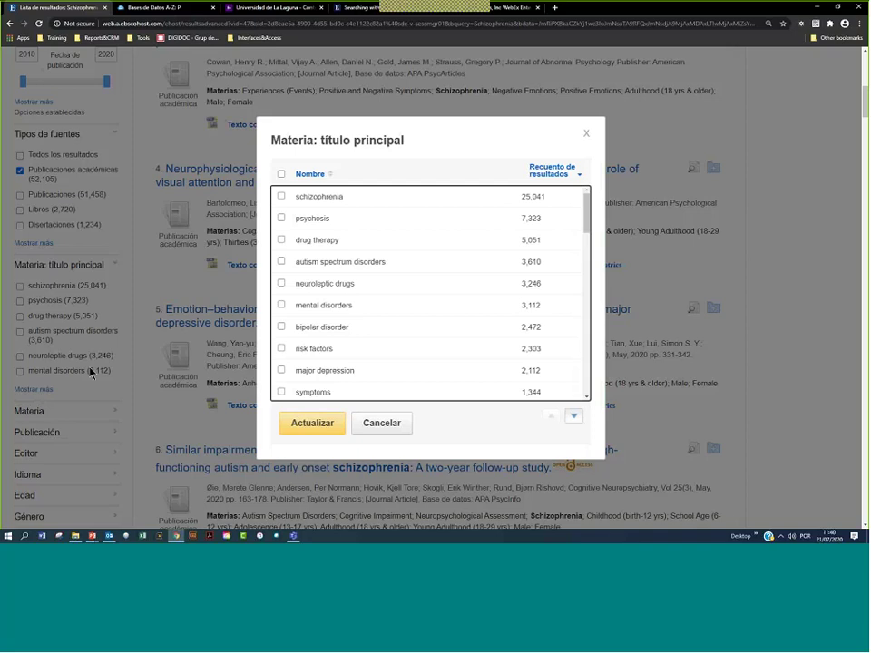
pyautogui.click(382, 423)
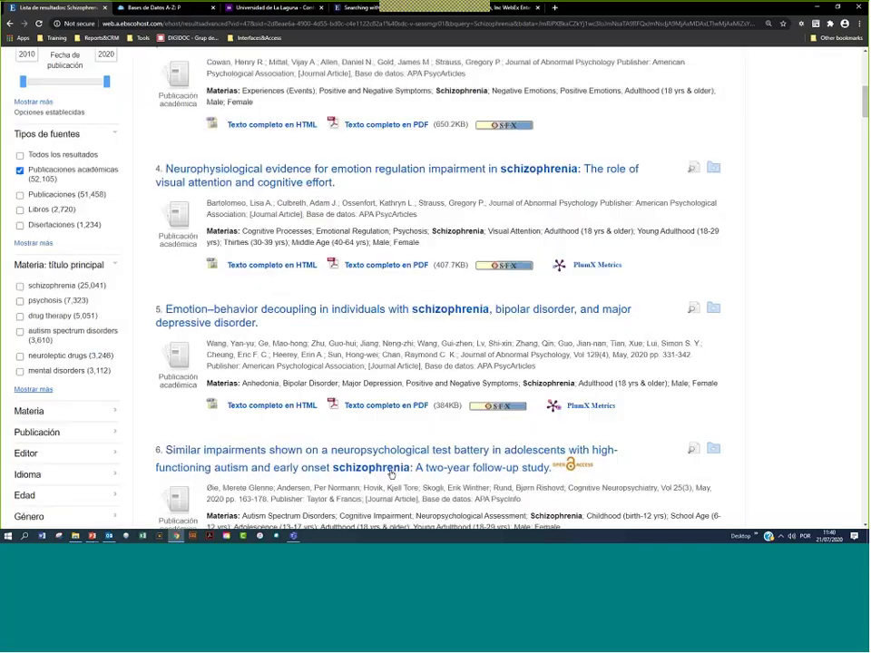
pyautogui.scroll(10, 318, 240)
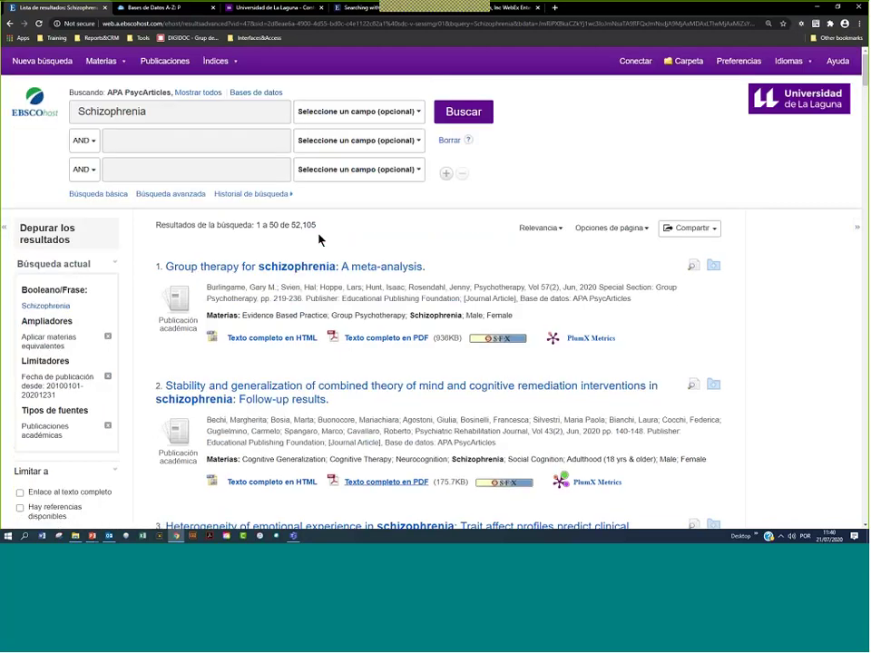
pyautogui.moveTo(310, 226); pyautogui.dragTo(290, 229)
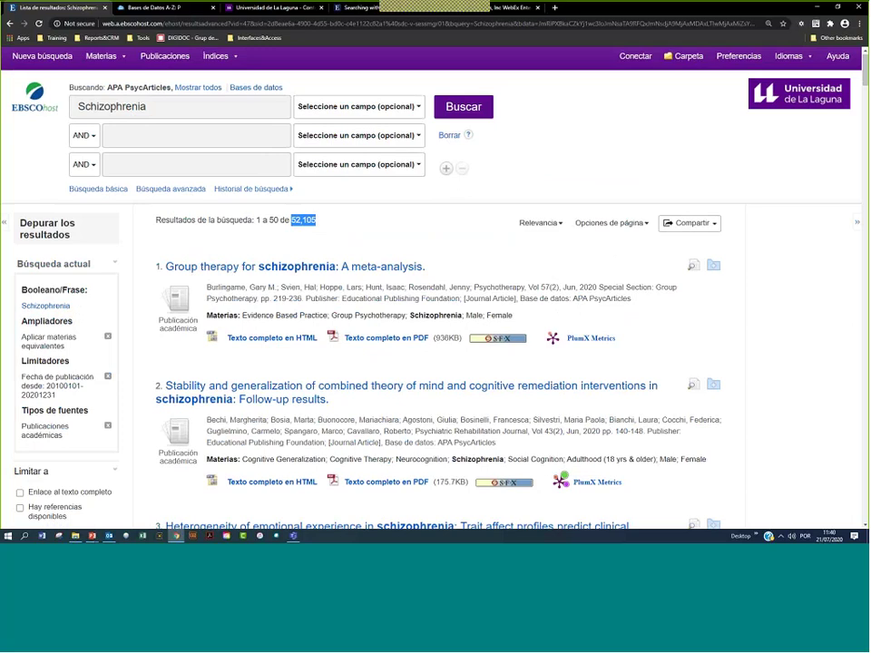
# Open the full Materia: título principal term list and review its terms in order of result count
pyautogui.scroll(-10, 236, 372)
pyautogui.scroll(-3, 236, 372)
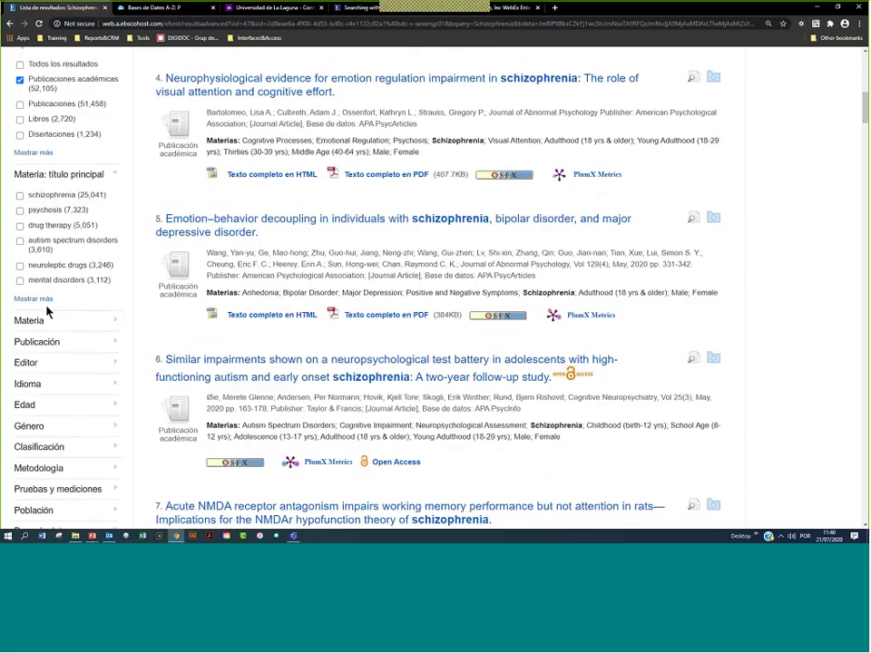
pyautogui.click(38, 300)
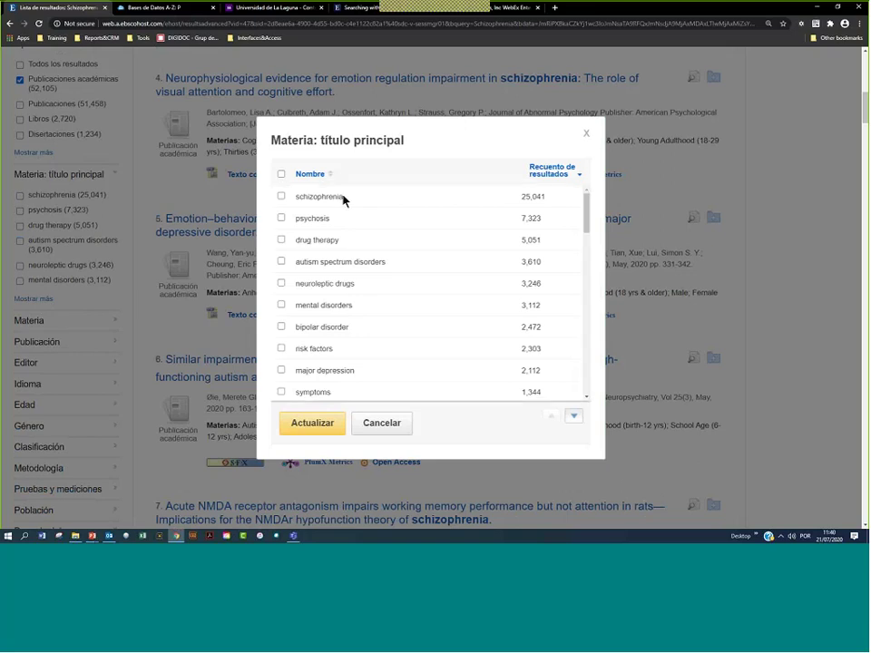
pyautogui.moveTo(342, 196); pyautogui.dragTo(297, 206)
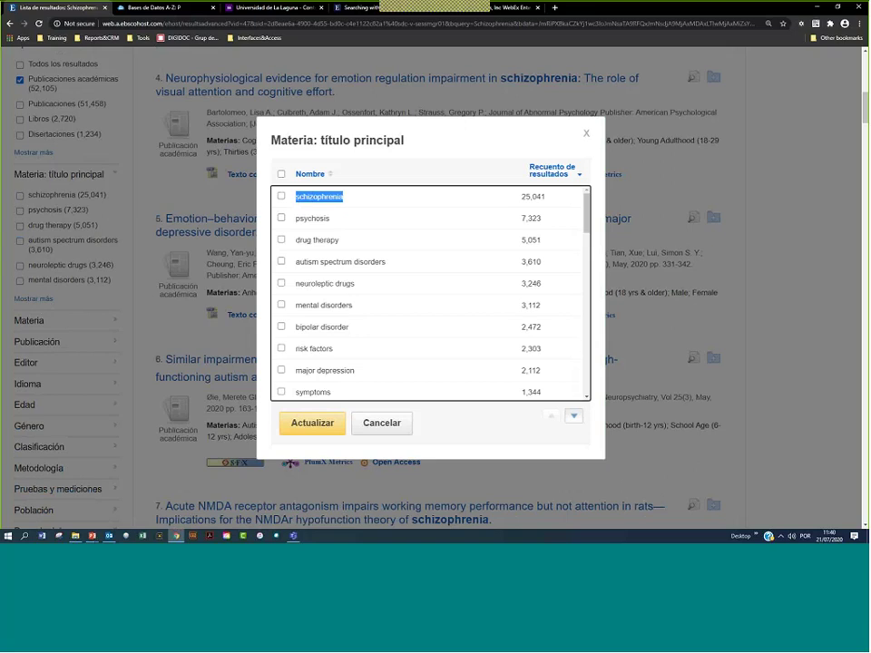
pyautogui.scroll(-2, 371, 271)
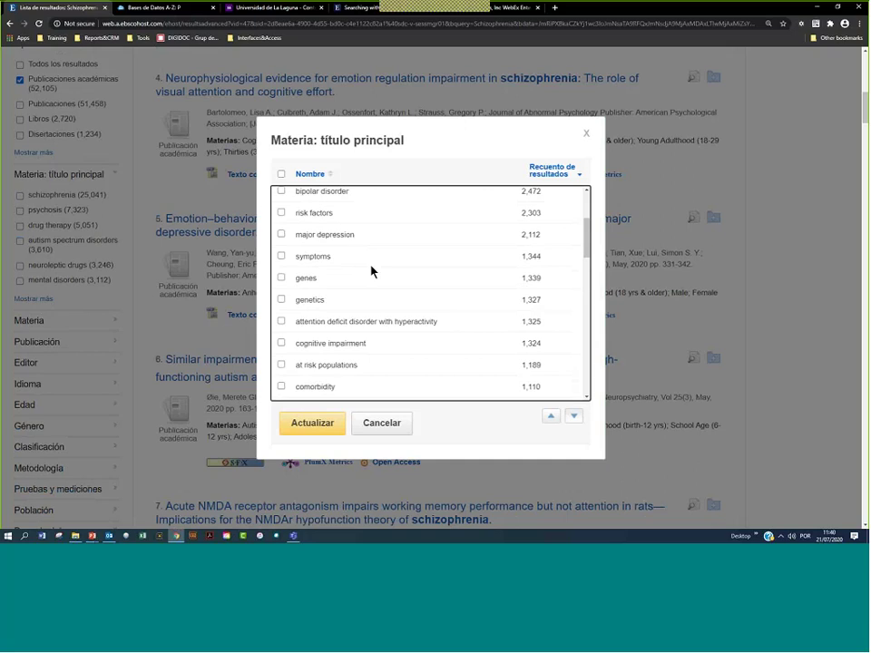
pyautogui.scroll(-2, 371, 270)
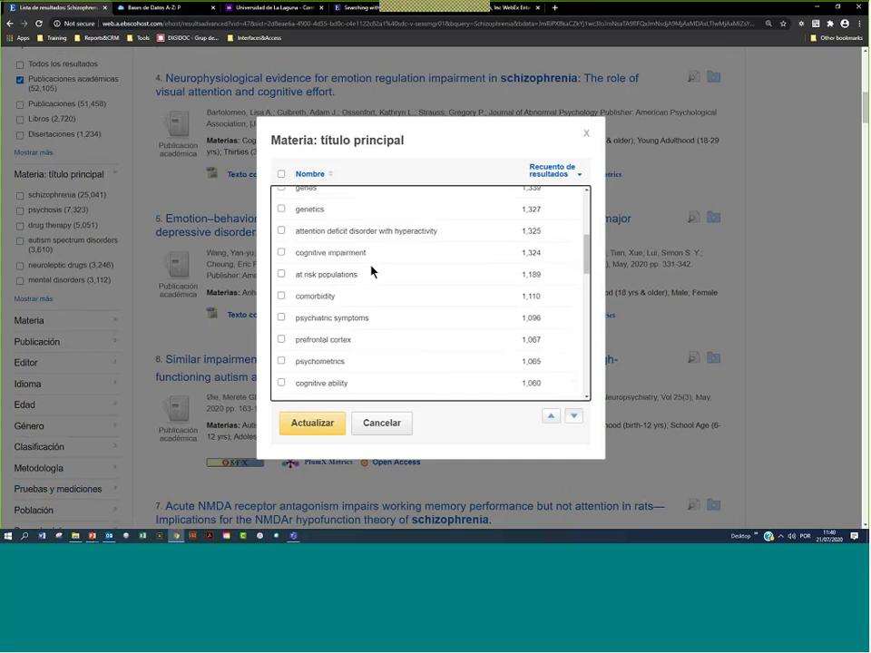
pyautogui.scroll(-2, 371, 271)
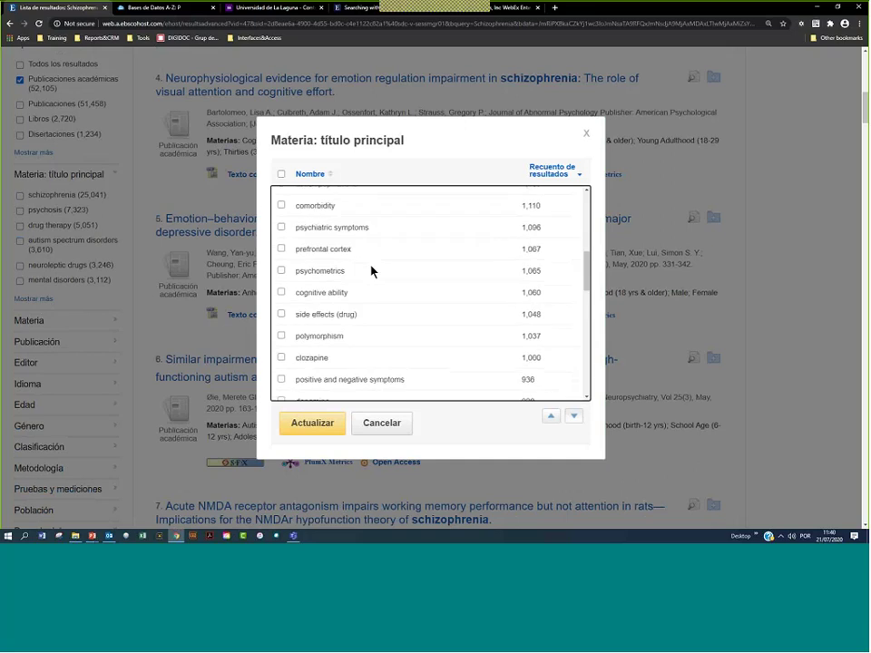
pyautogui.scroll(-2, 371, 270)
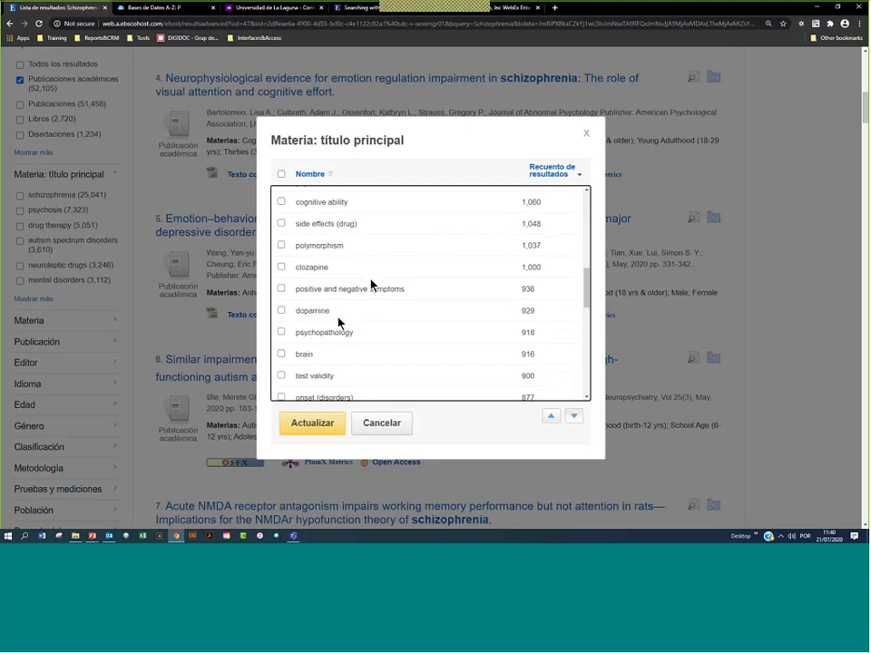
pyautogui.moveTo(338, 316); pyautogui.dragTo(310, 323)
pyautogui.scroll(-2, 311, 325)
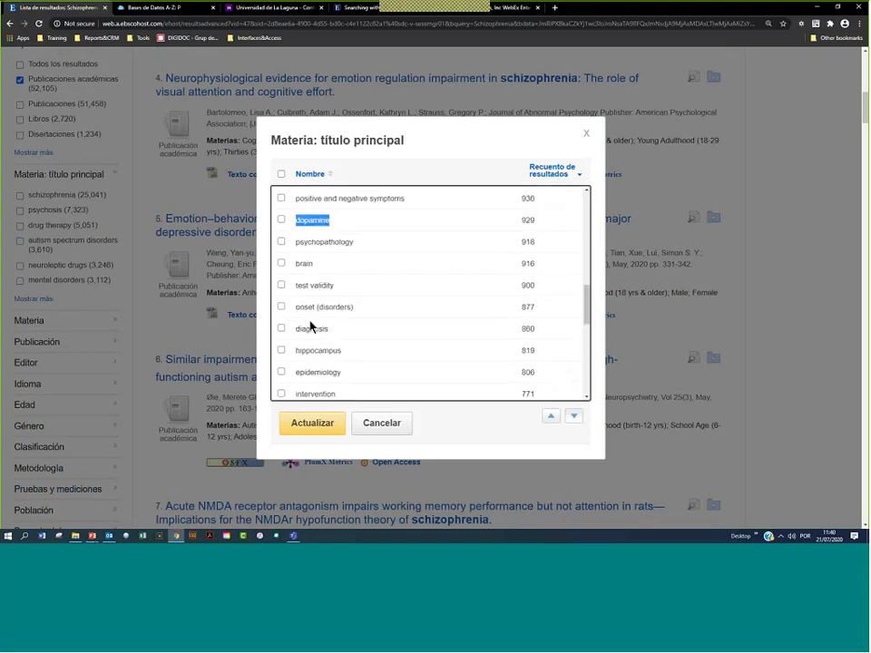
pyautogui.doubleClick(317, 290)
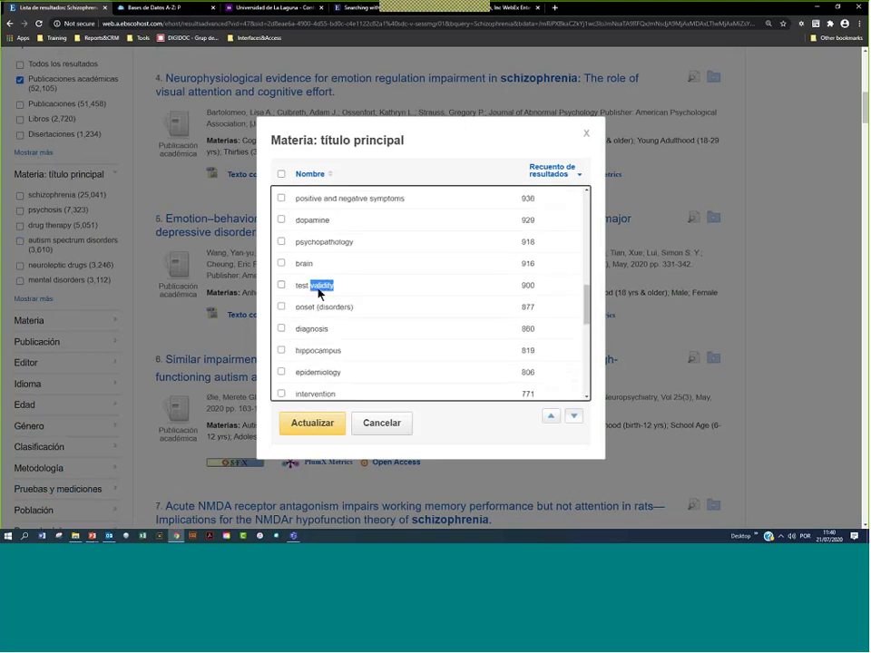
pyautogui.scroll(-5, 317, 291)
pyautogui.scroll(-3, 370, 323)
pyautogui.scroll(-2, 370, 323)
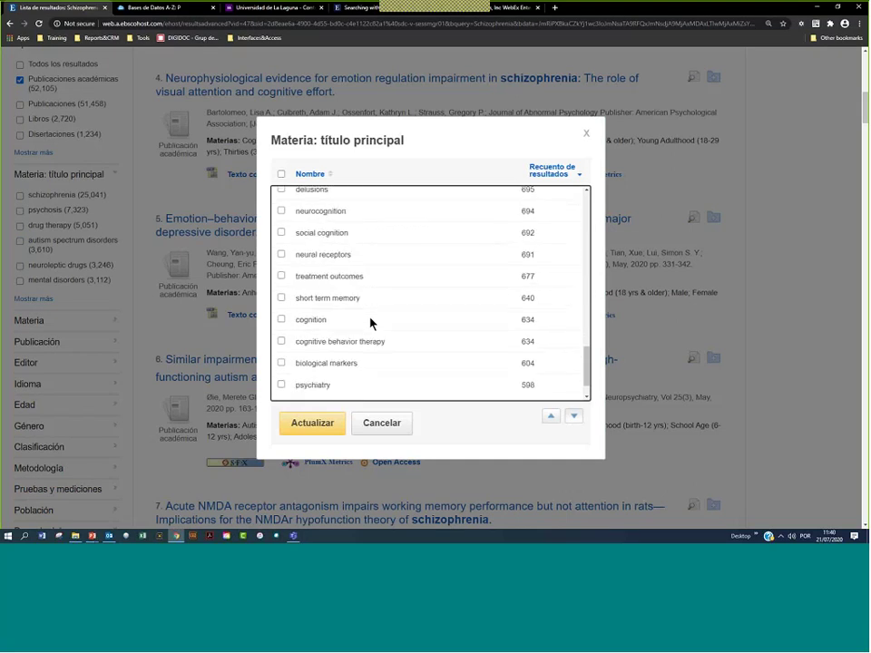
pyautogui.scroll(-3, 357, 360)
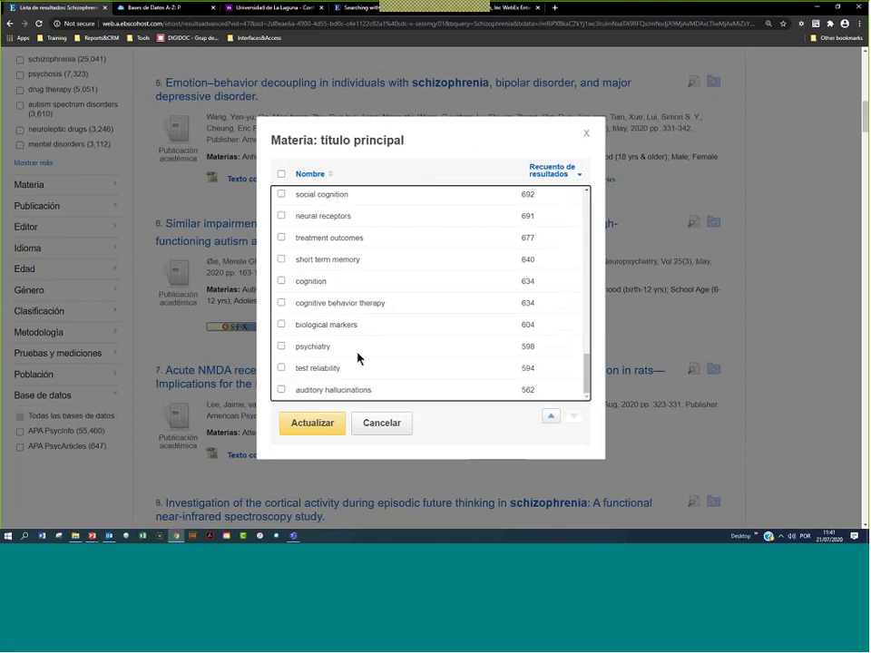
# Sort the subject terms by Nombre, browse the alphabetical list and highlight the term autism spectrum disorders
pyautogui.scroll(1, 295, 236)
pyautogui.scroll(2, 296, 236)
pyautogui.click(309, 173)
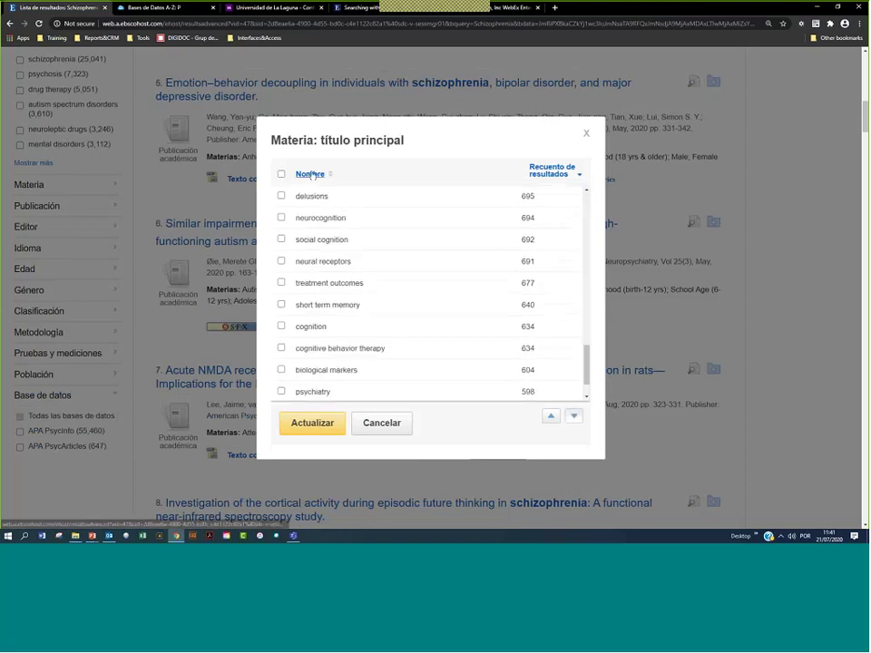
pyautogui.scroll(-1, 417, 304)
pyautogui.scroll(-10, 418, 304)
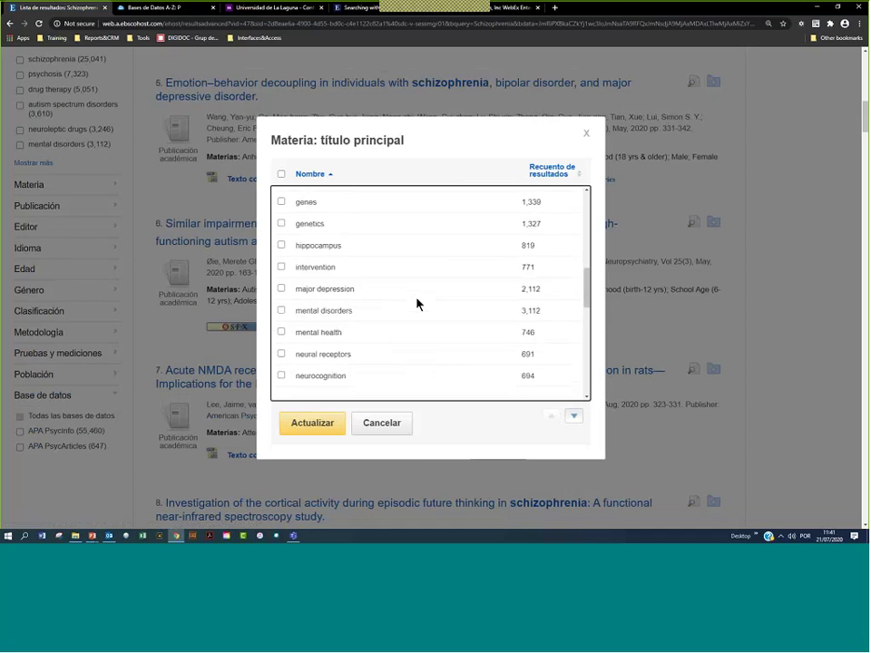
pyautogui.scroll(-3, 418, 304)
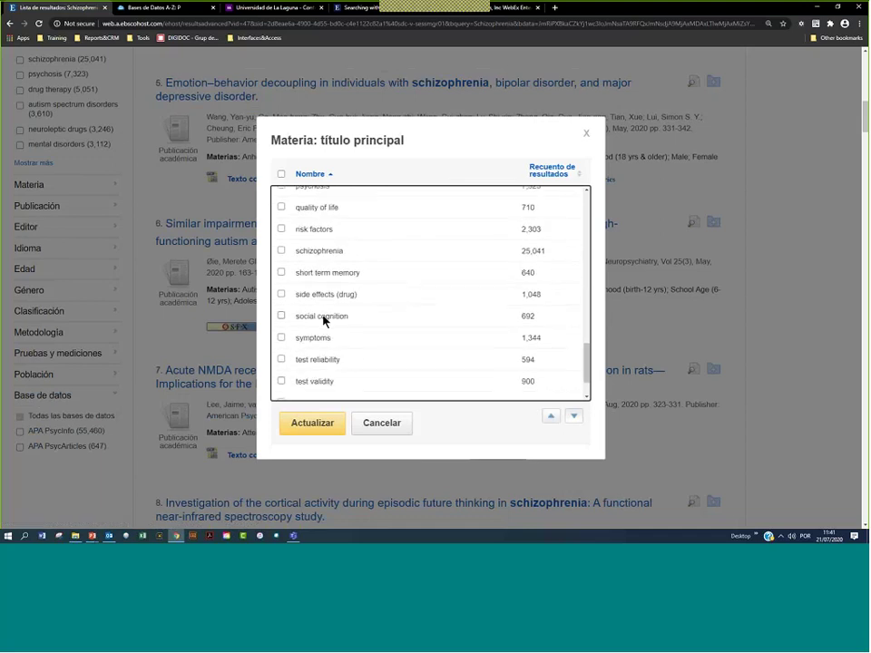
pyautogui.scroll(-3, 324, 320)
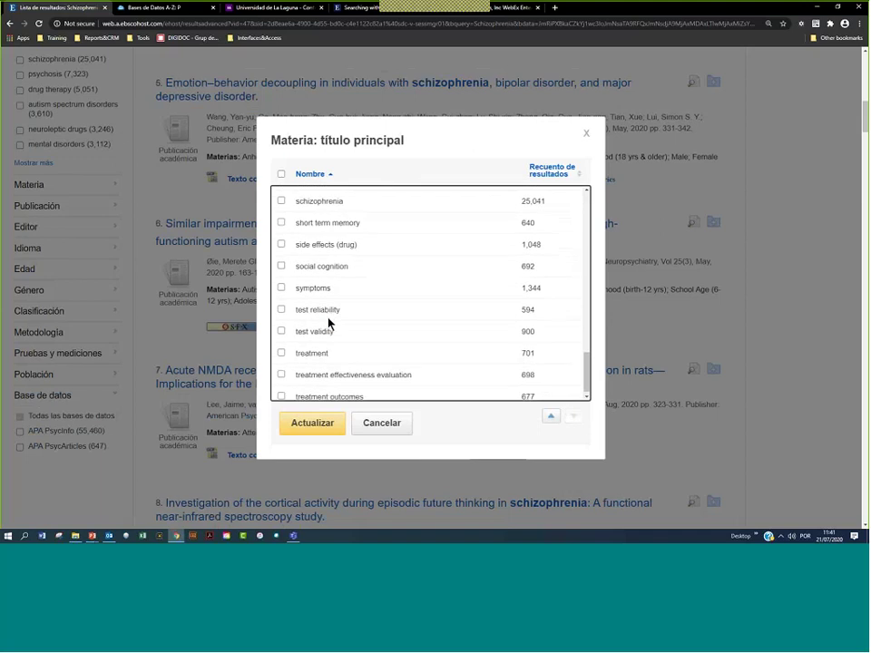
pyautogui.scroll(2, 337, 338)
pyautogui.doubleClick(347, 352)
pyautogui.scroll(3, 325, 338)
pyautogui.scroll(6, 324, 337)
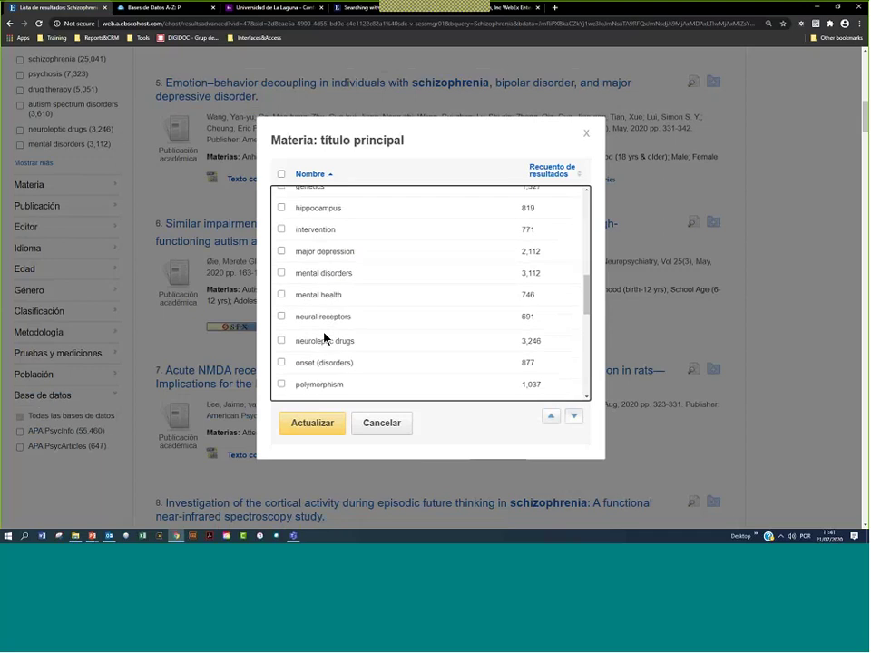
pyautogui.scroll(4, 324, 338)
pyautogui.scroll(3, 324, 337)
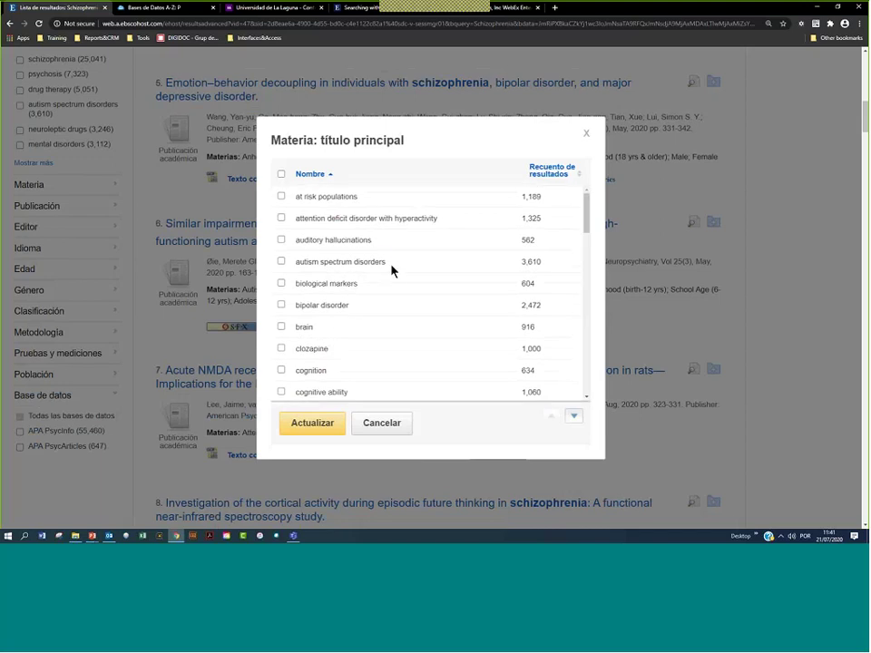
pyautogui.moveTo(390, 265); pyautogui.dragTo(297, 265)
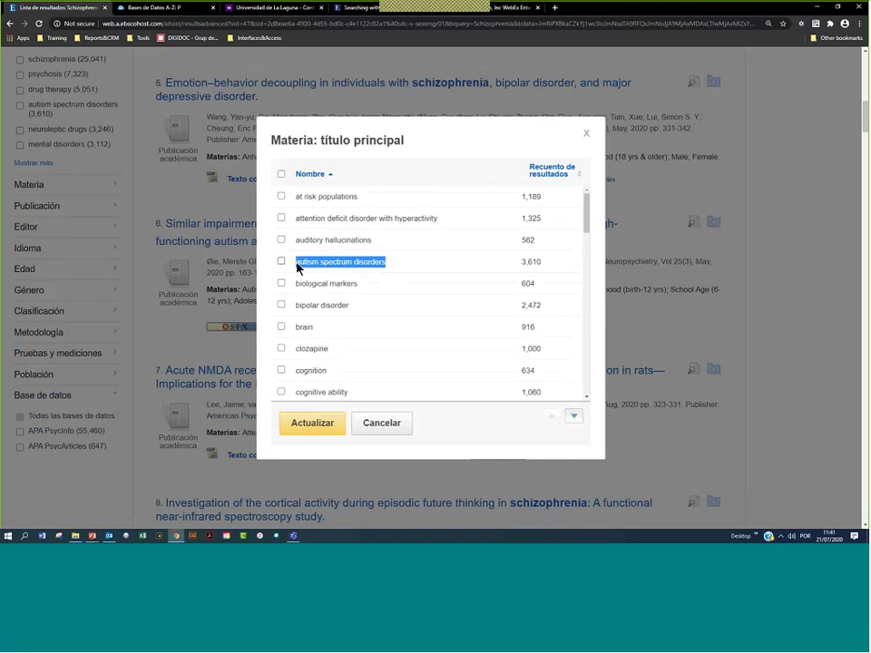
pyautogui.hotkey('ctrl', 'c')
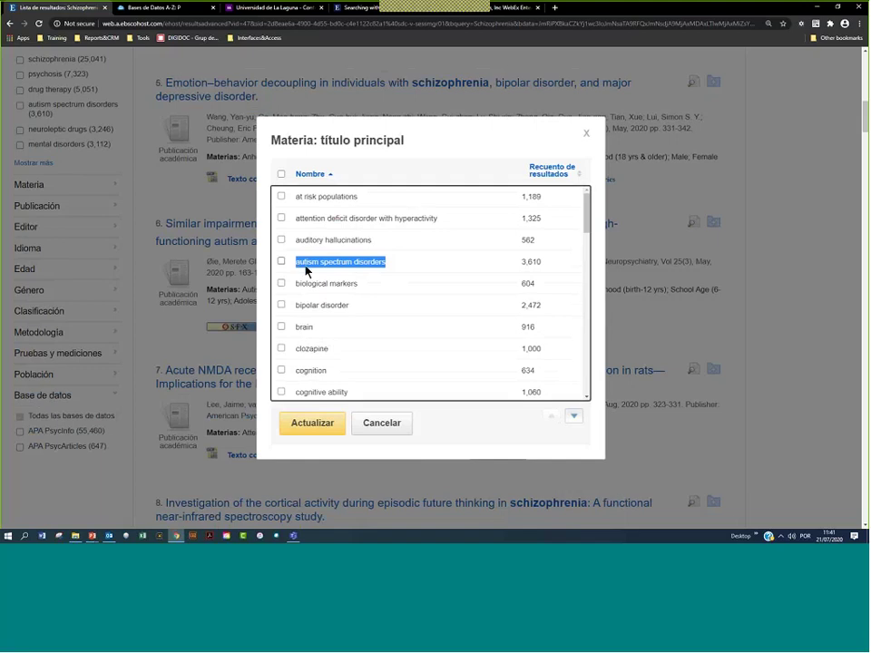
# Select the subject term social cognition in the list and update the results with it
pyautogui.scroll(-5, 317, 284)
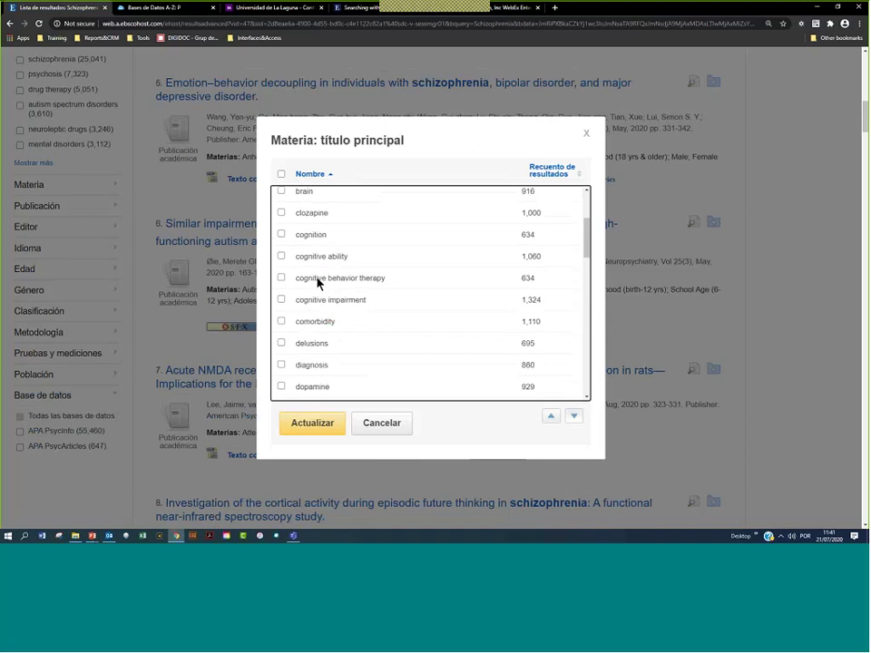
pyautogui.scroll(-10, 323, 299)
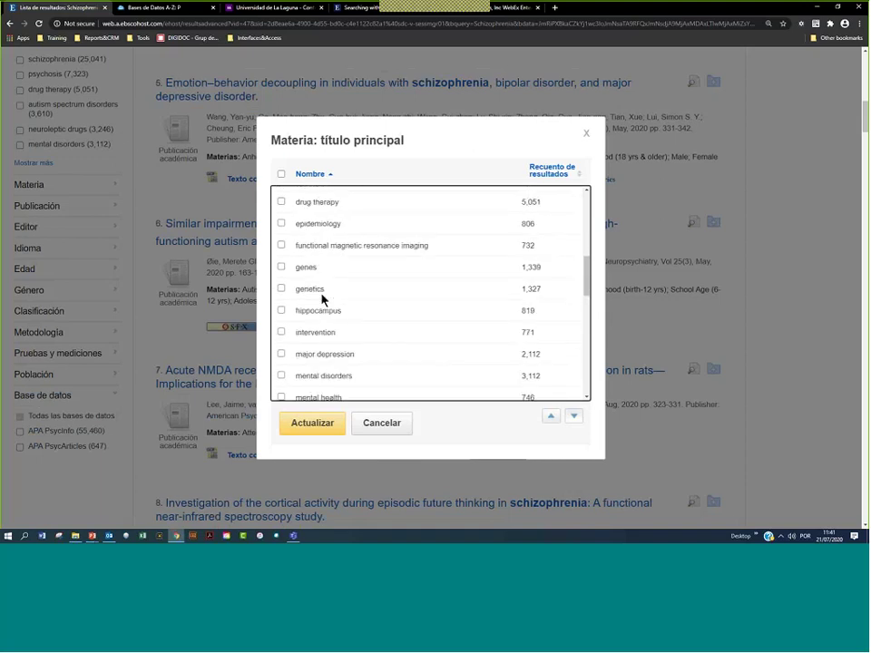
pyautogui.scroll(-3, 324, 300)
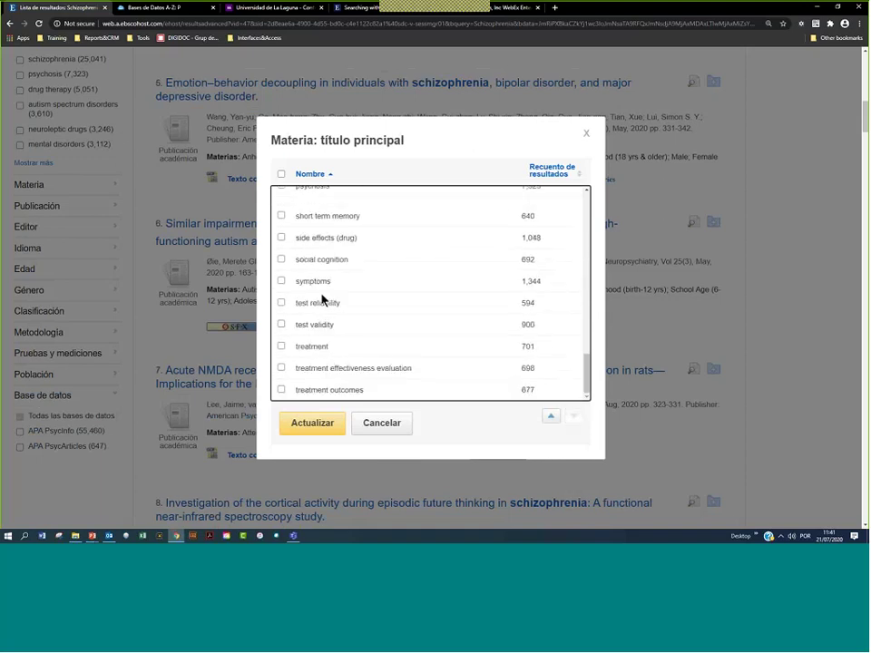
pyautogui.moveTo(345, 261); pyautogui.dragTo(295, 263)
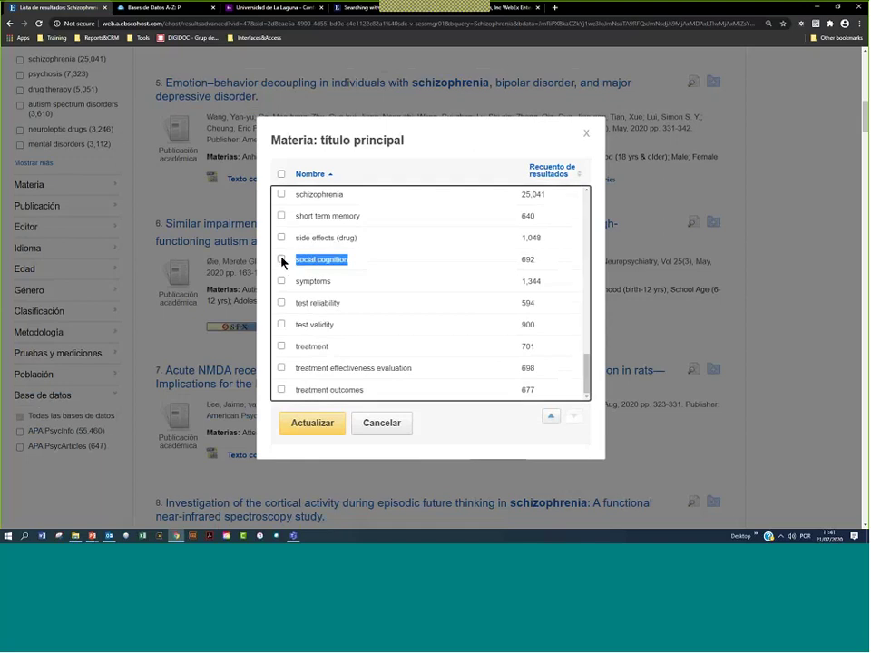
pyautogui.click(281, 260)
pyautogui.click(316, 431)
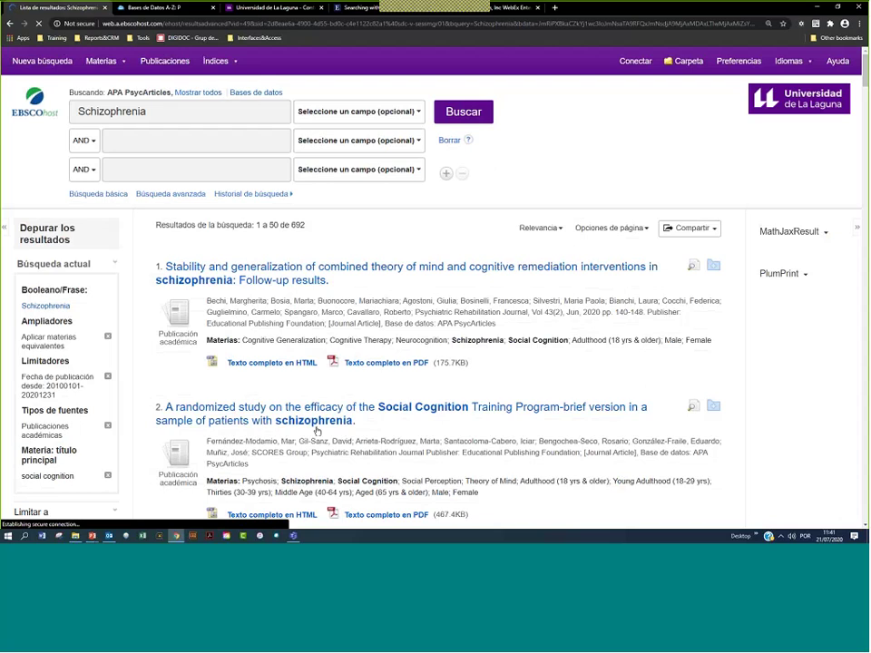
# Examine the Materias of the first result, highlighting Schizophrenia and Social Cognition
pyautogui.scroll(-2, 377, 305)
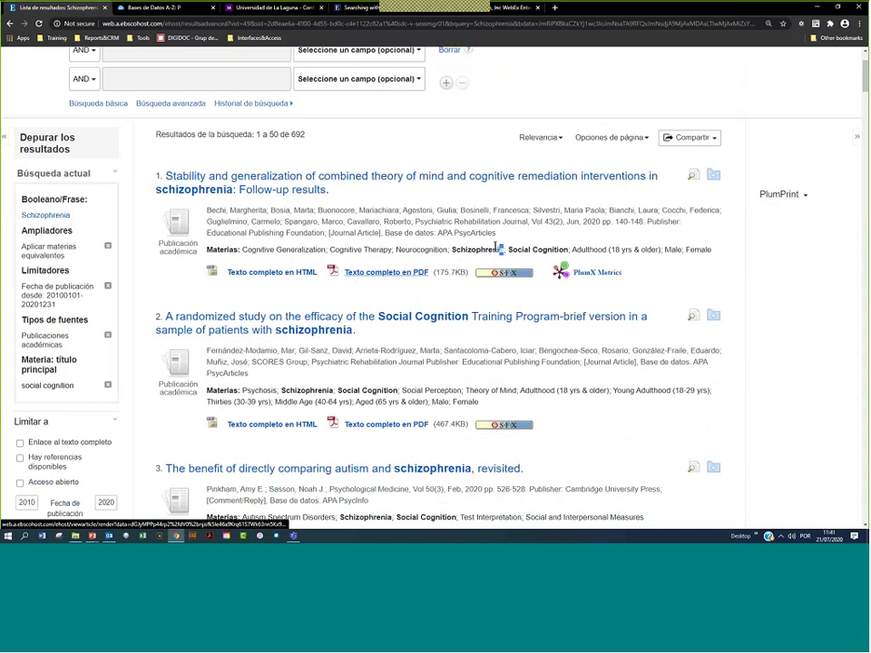
pyautogui.moveTo(505, 250); pyautogui.dragTo(452, 252)
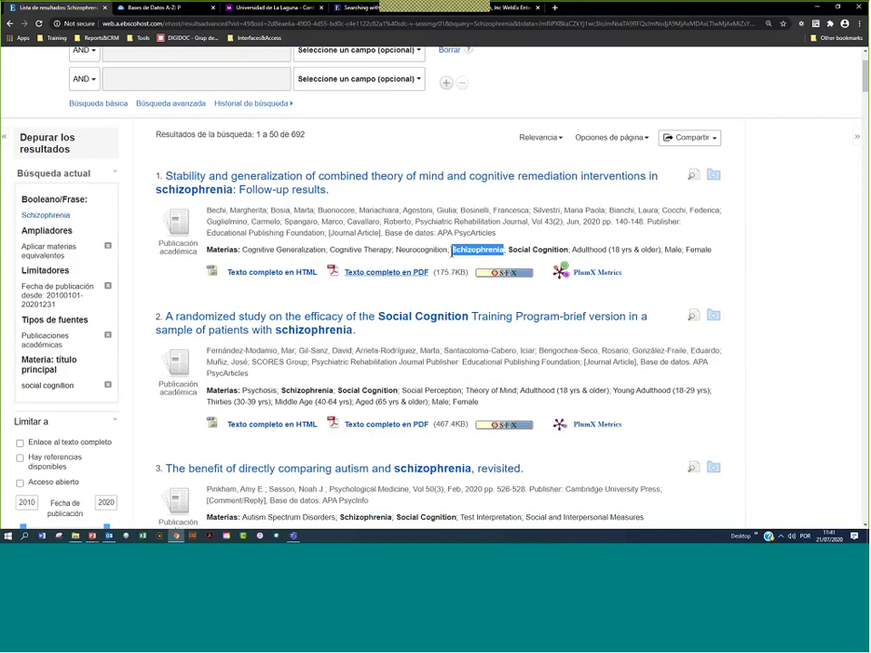
pyautogui.moveTo(508, 250); pyautogui.dragTo(567, 253)
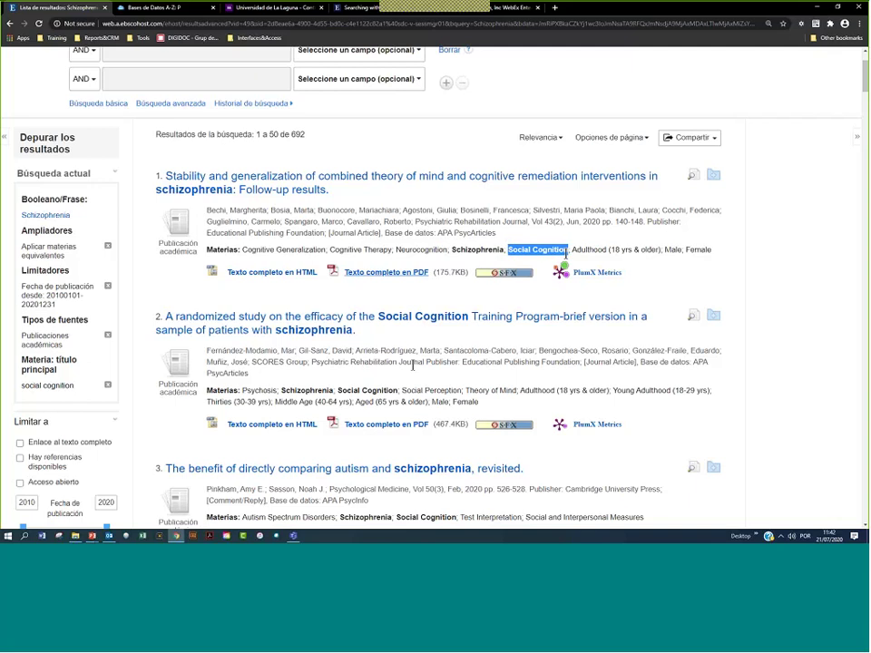
# Restrict the Publicación filter to journal of autism & childhood schizophrenia and check the source journal of the first result
pyautogui.scroll(-3, 392, 283)
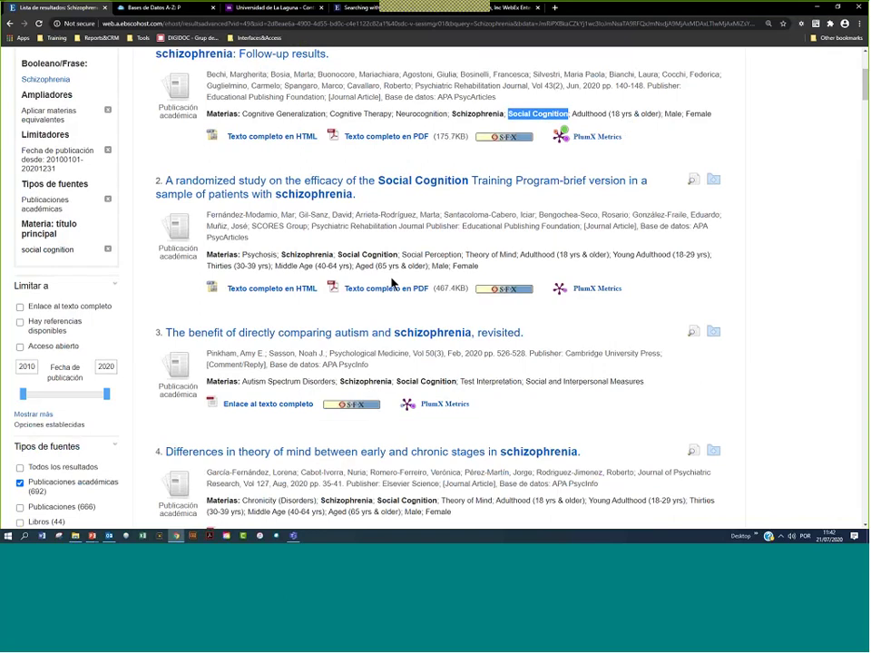
pyautogui.scroll(-4, 74, 373)
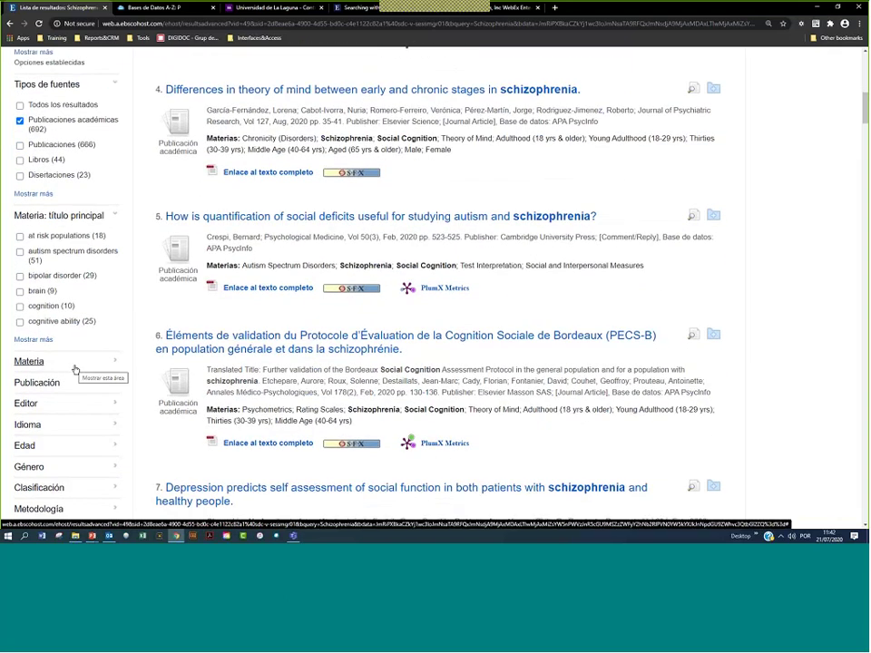
pyautogui.click(46, 389)
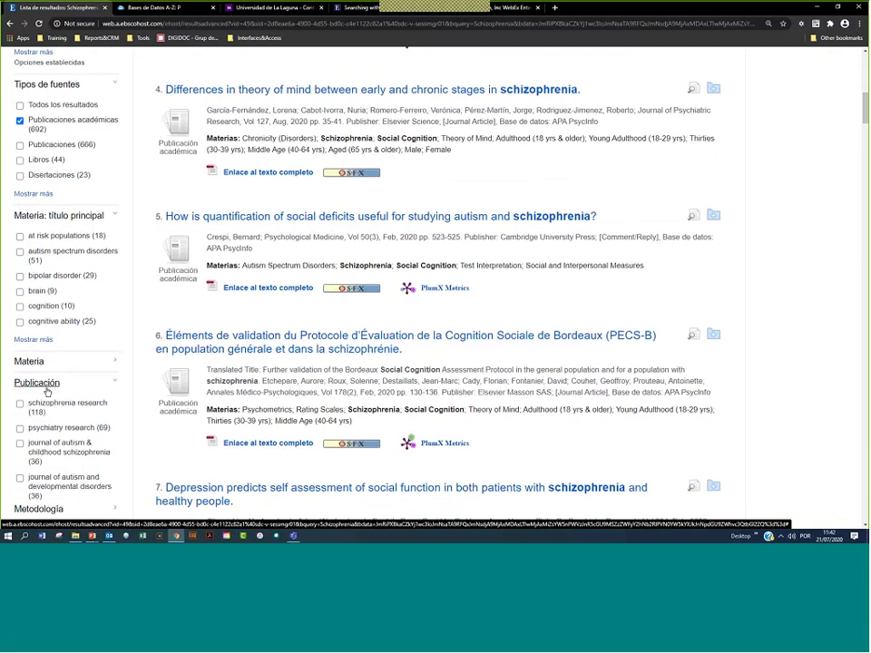
pyautogui.scroll(-2, 47, 392)
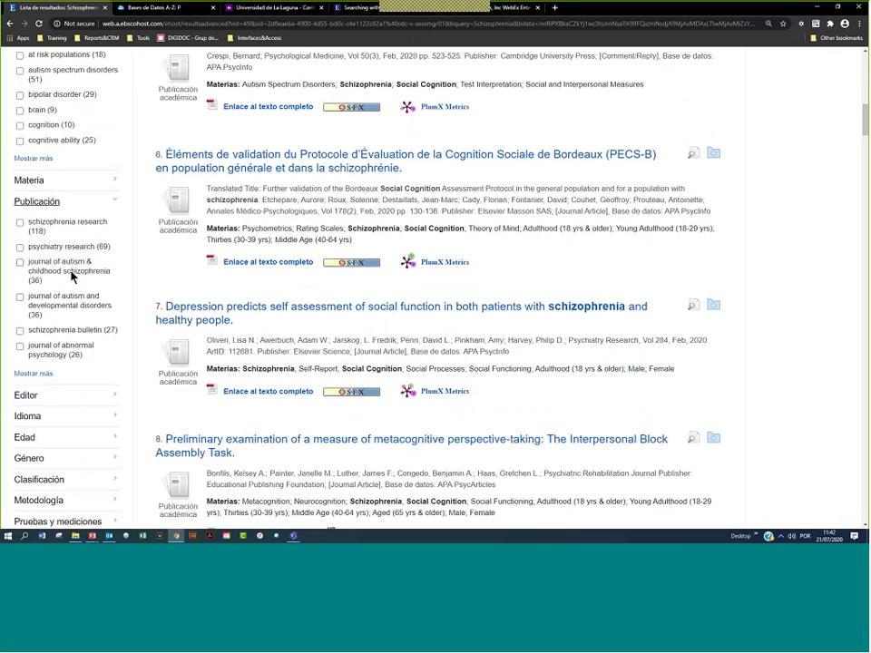
pyautogui.moveTo(55, 279); pyautogui.dragTo(93, 289)
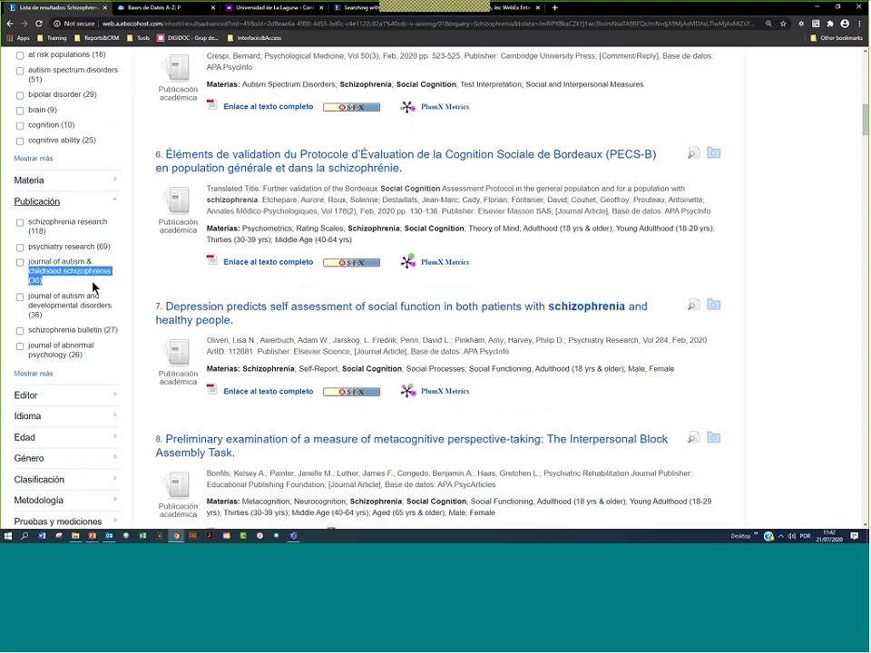
pyautogui.click(21, 264)
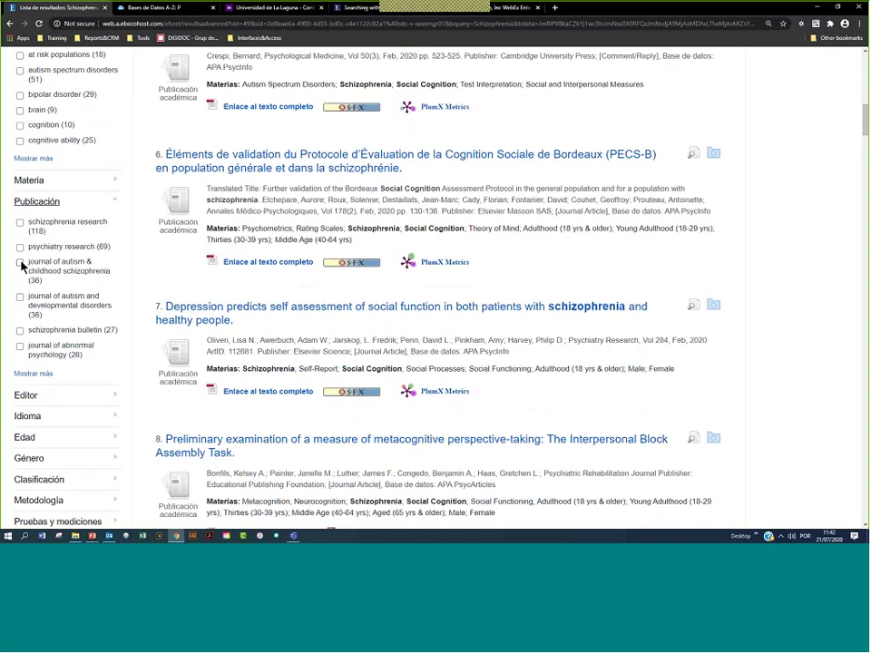
pyautogui.click(21, 264)
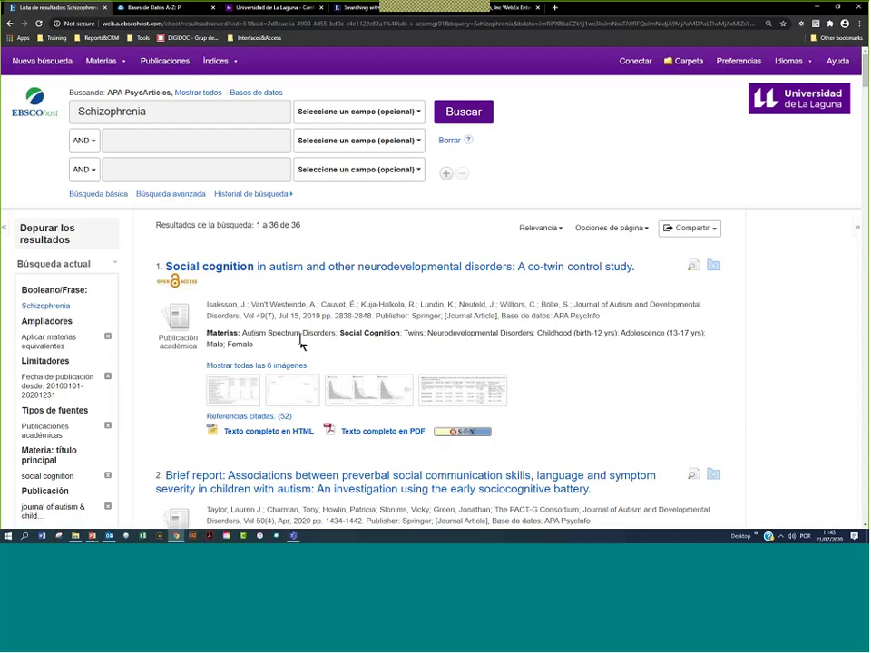
pyautogui.scroll(-1, 388, 301)
pyautogui.moveTo(576, 214); pyautogui.dragTo(671, 228)
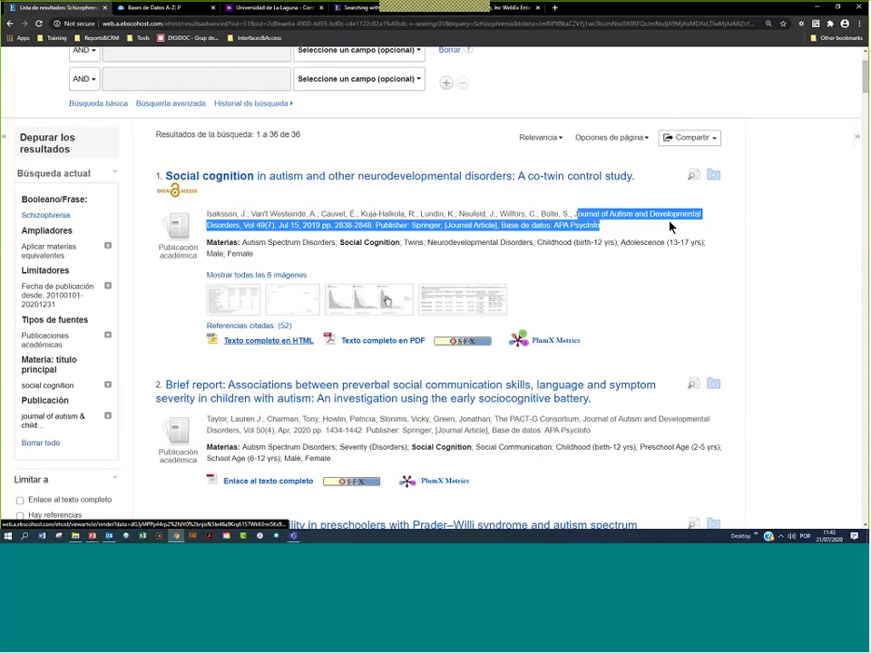
pyautogui.scroll(-6, 638, 327)
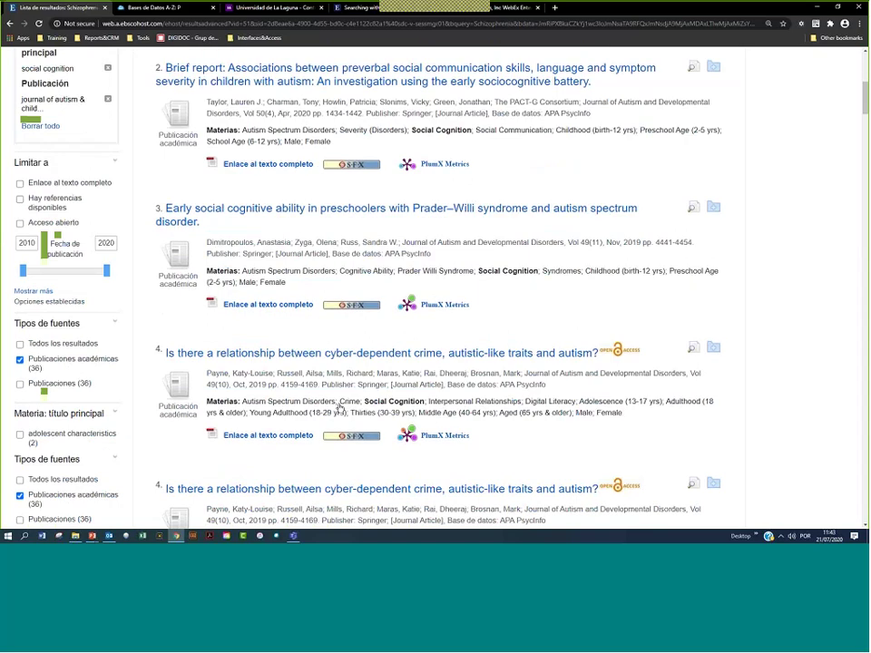
pyautogui.scroll(10, 340, 408)
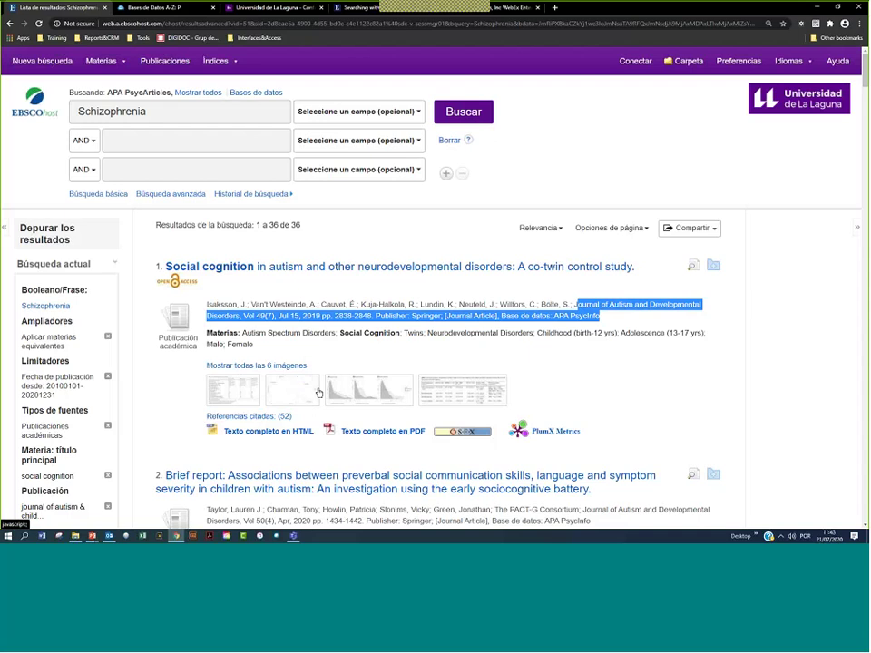
pyautogui.scroll(-3, 318, 392)
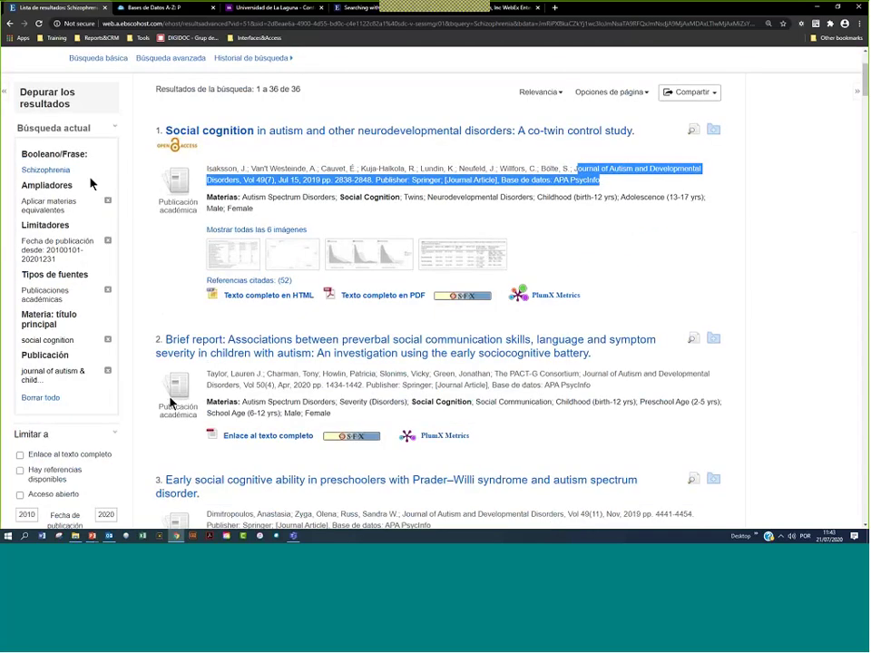
pyautogui.scroll(3, 170, 403)
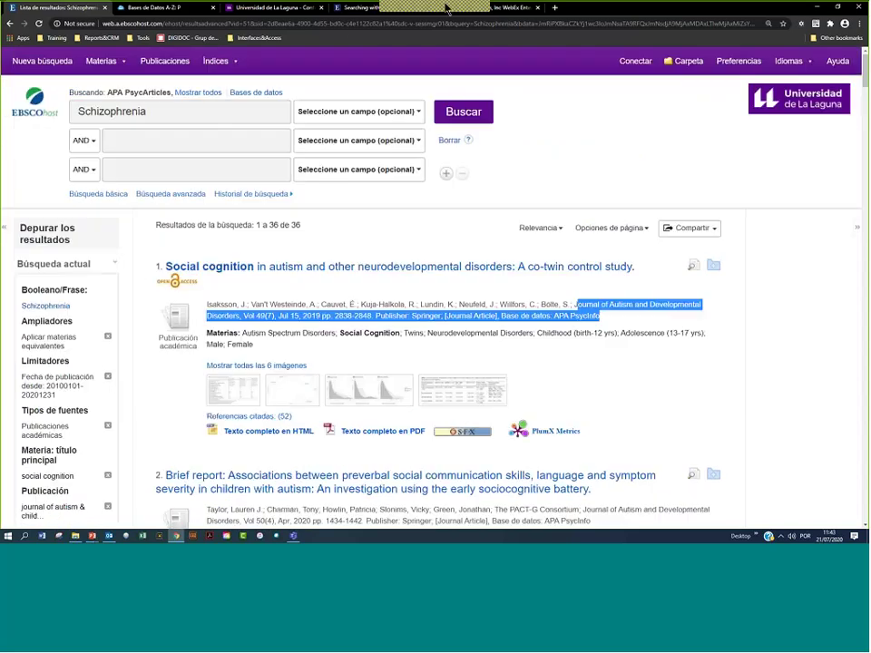
pyautogui.click(612, 20)
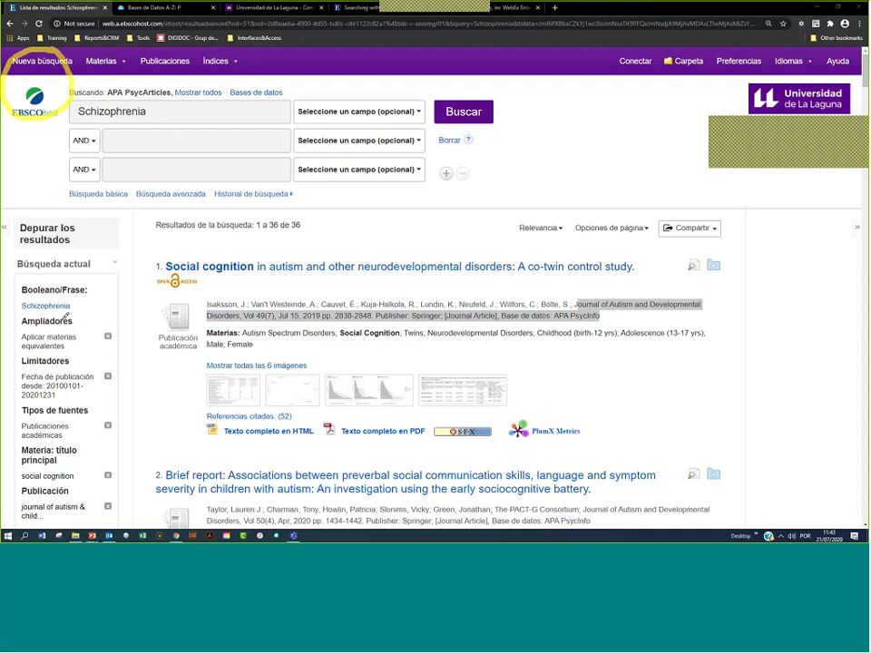
pyautogui.moveTo(1, 272)
pyautogui.mouseDown()
pyautogui.moveTo(9, 399)
pyautogui.moveTo(132, 427)
pyautogui.moveTo(77, 205)
pyautogui.moveTo(66, 202)
pyautogui.mouseUp()
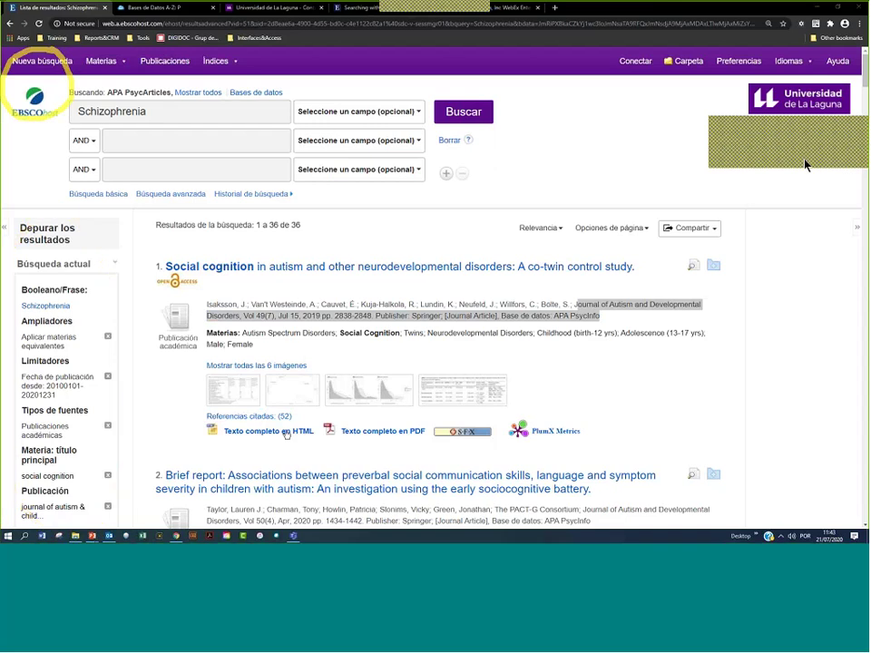
# Remove the journal of autism & childhood schizophrenia and social cognition filters from the current search
pyautogui.scroll(-3, 127, 393)
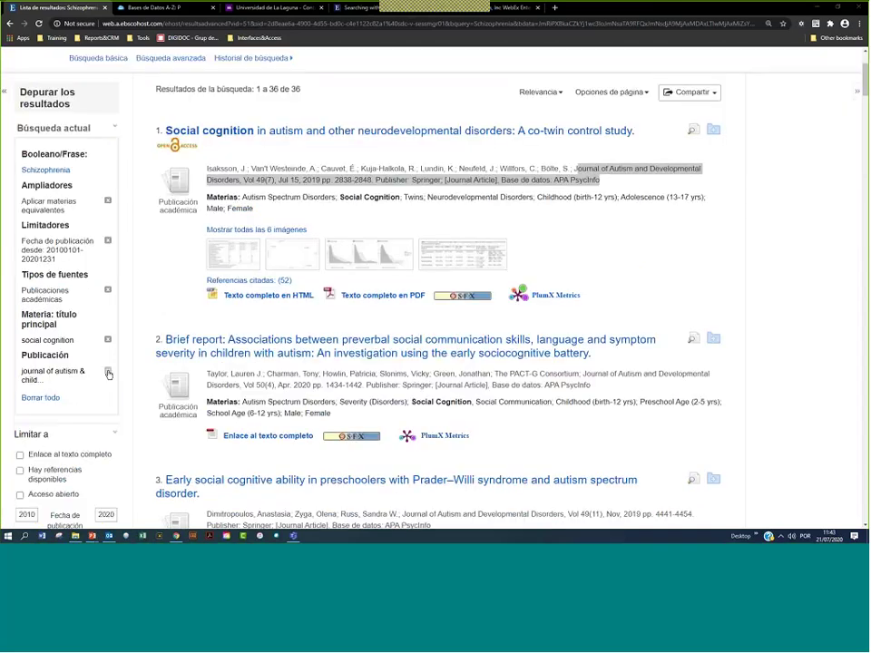
pyautogui.click(108, 374)
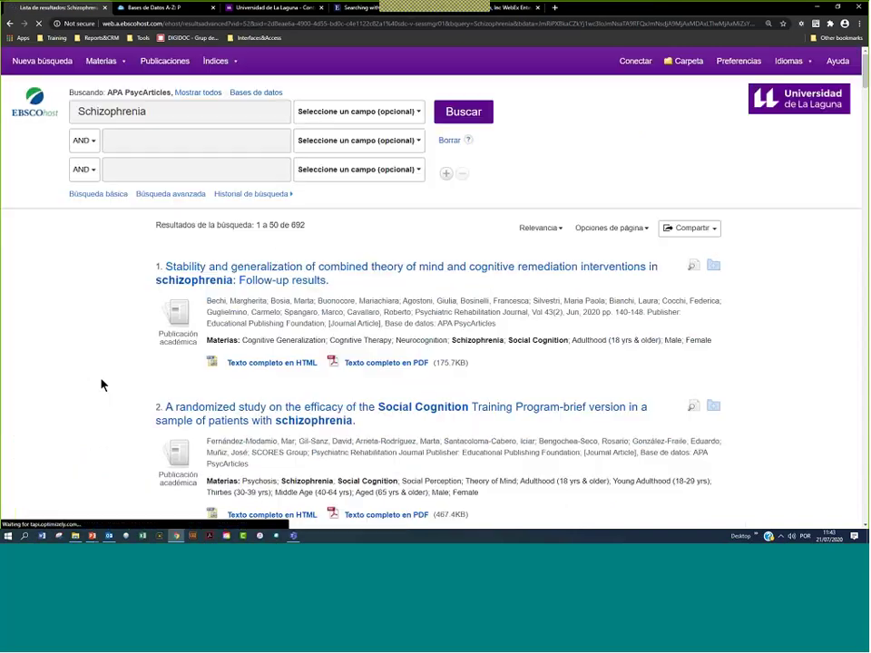
# Expand the Idioma filter and restrict the results to spanish; castilian
pyautogui.scroll(-1, 107, 389)
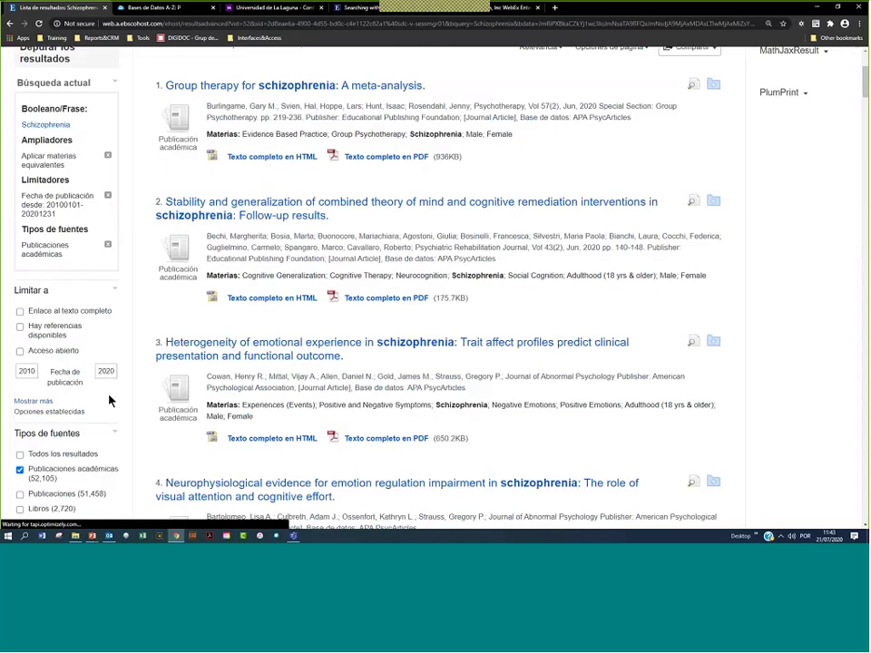
pyautogui.scroll(-10, 109, 404)
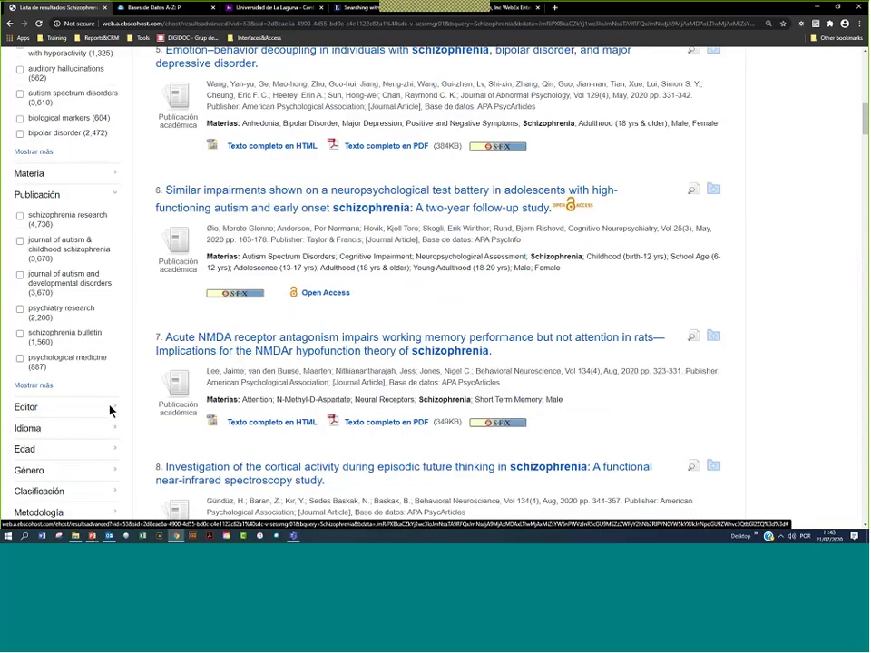
pyautogui.scroll(-4, 77, 335)
pyautogui.scroll(8, 171, 471)
pyautogui.scroll(-8, 172, 471)
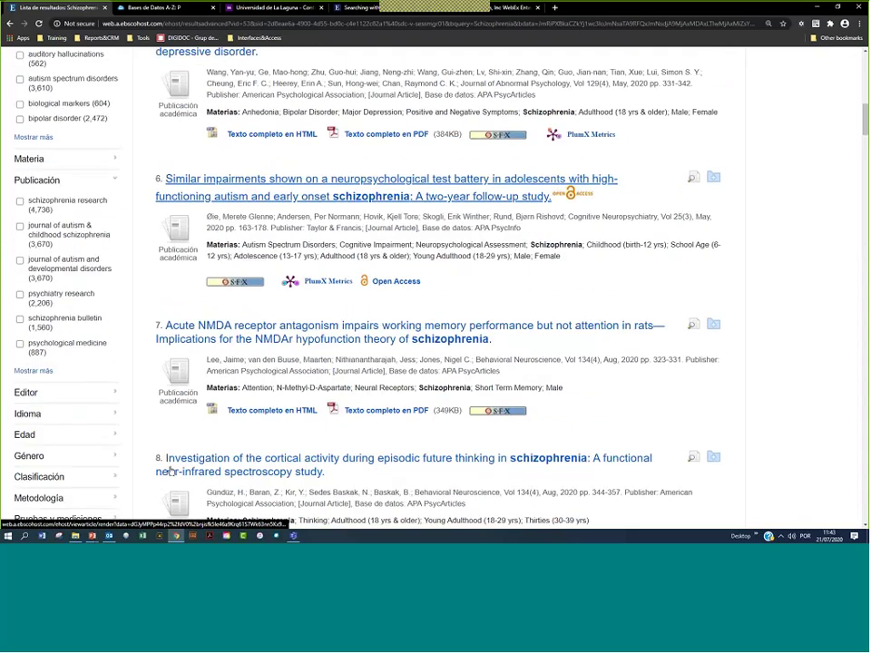
pyautogui.click(34, 278)
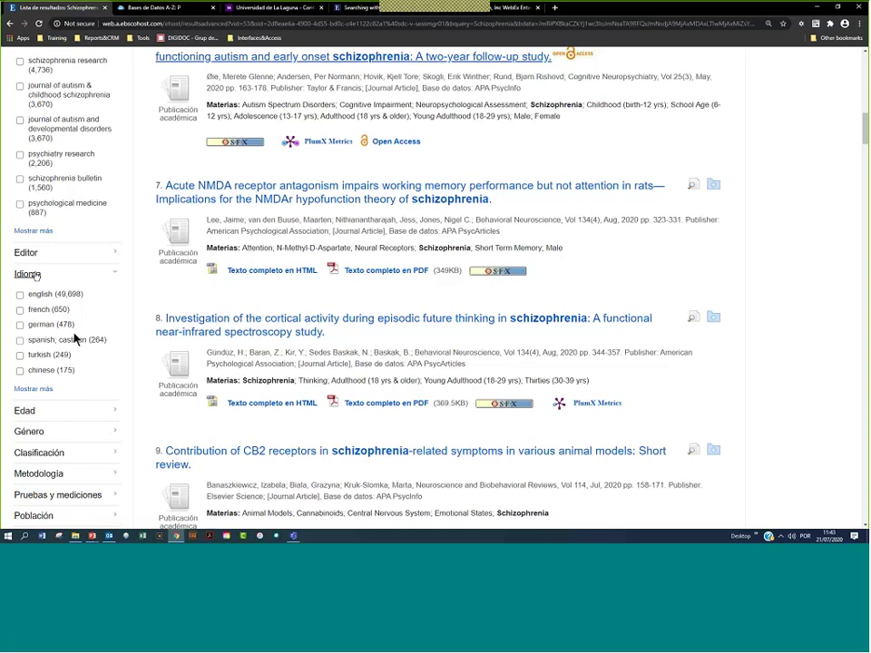
pyautogui.click(20, 341)
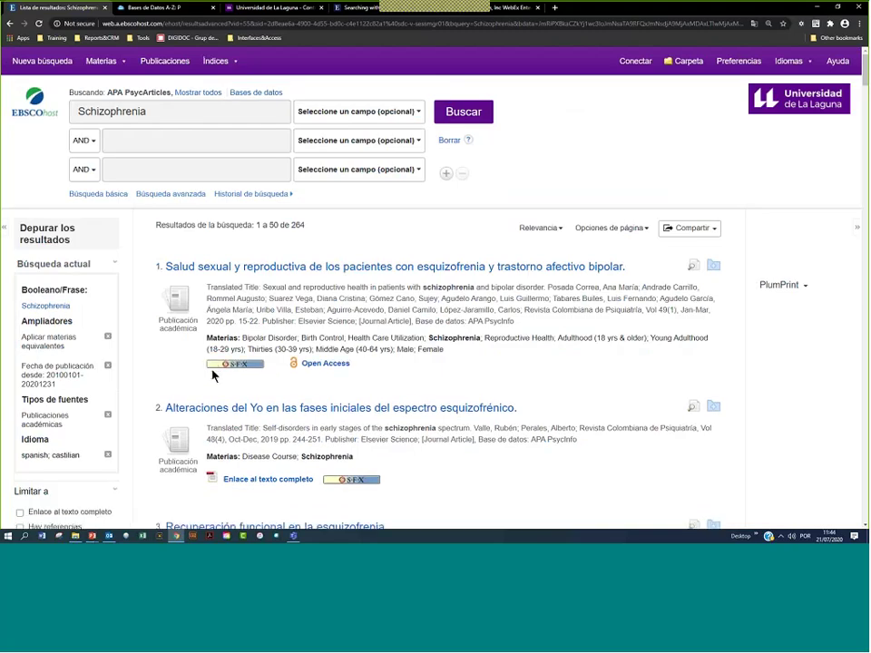
# Examine the Spanish-language results and their full-text links, highlighting the Open Access link of the first result
pyautogui.scroll(-3, 214, 377)
pyautogui.scroll(-3, 214, 376)
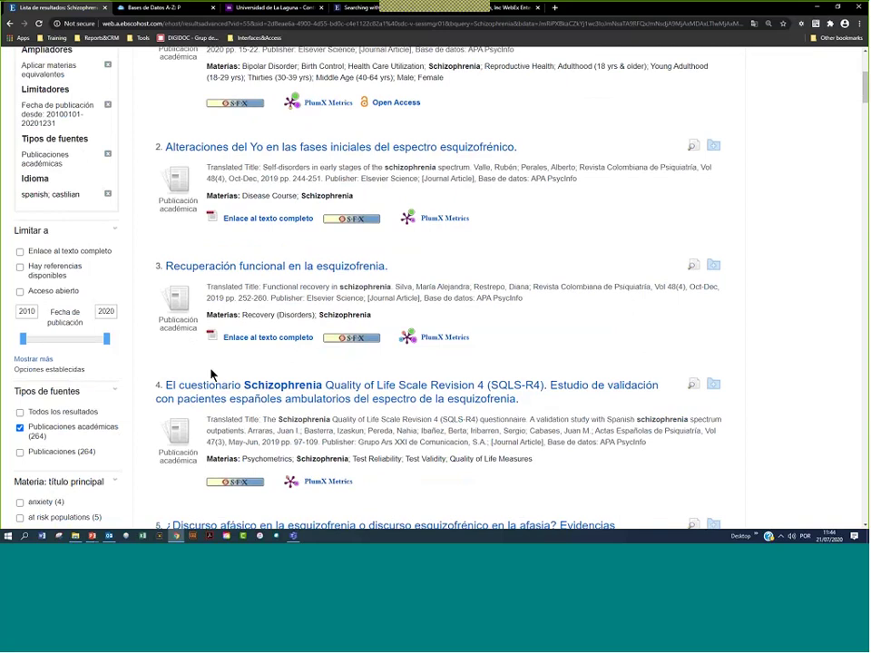
pyautogui.scroll(5, 357, 262)
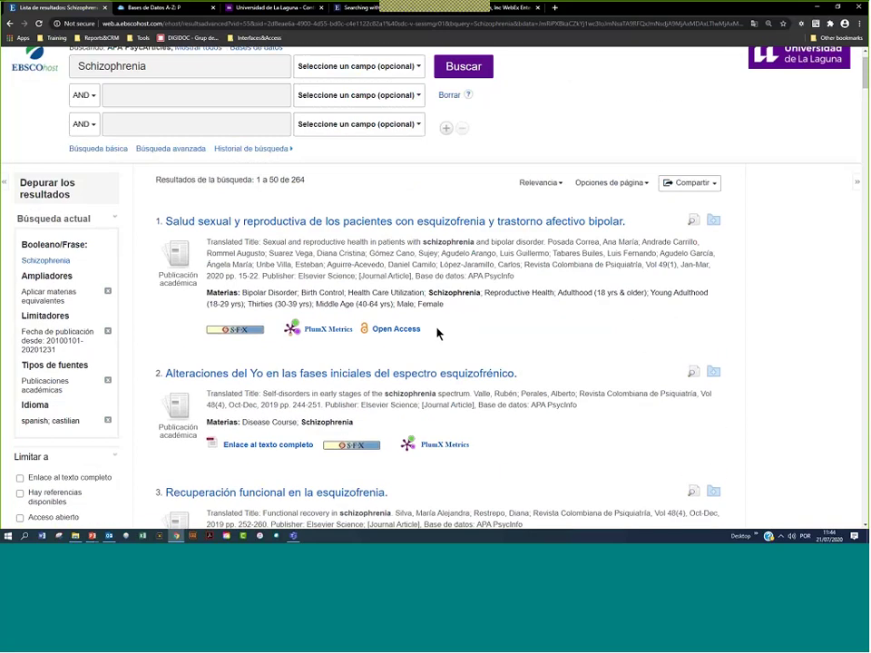
pyautogui.moveTo(379, 328); pyautogui.dragTo(491, 333)
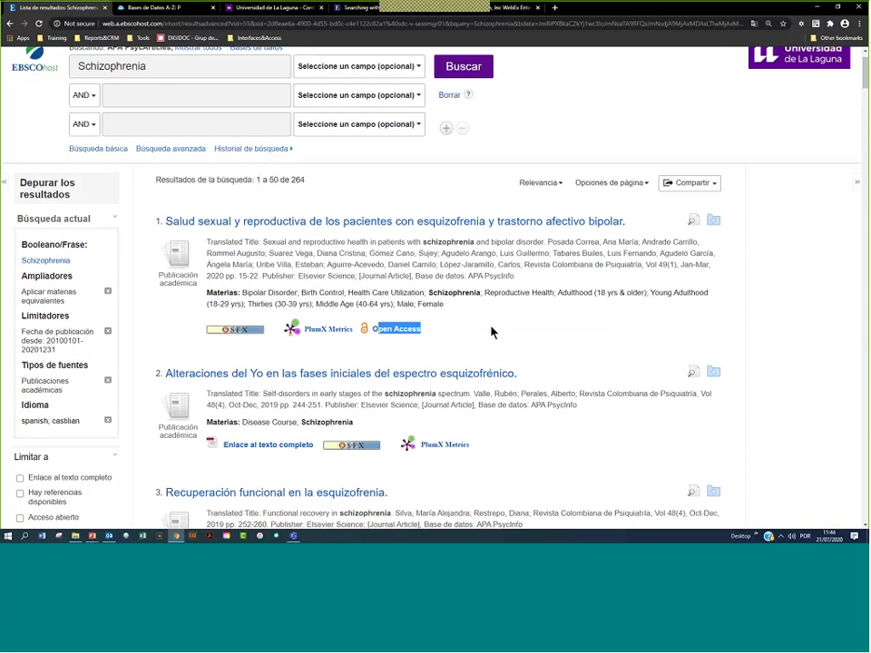
pyautogui.click(395, 342)
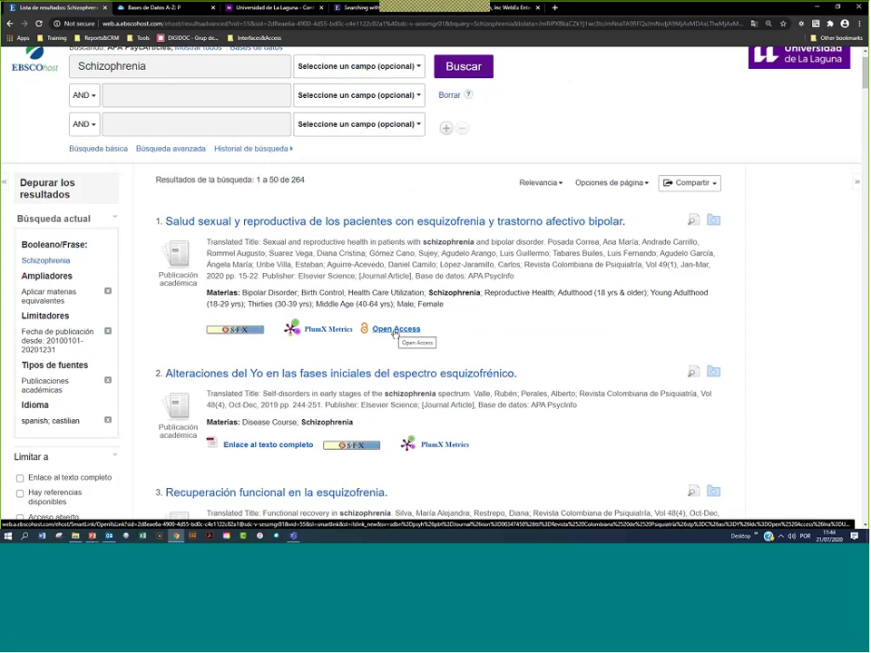
pyautogui.scroll(-12, 396, 334)
pyautogui.scroll(-2, 396, 334)
pyautogui.scroll(-1, 396, 334)
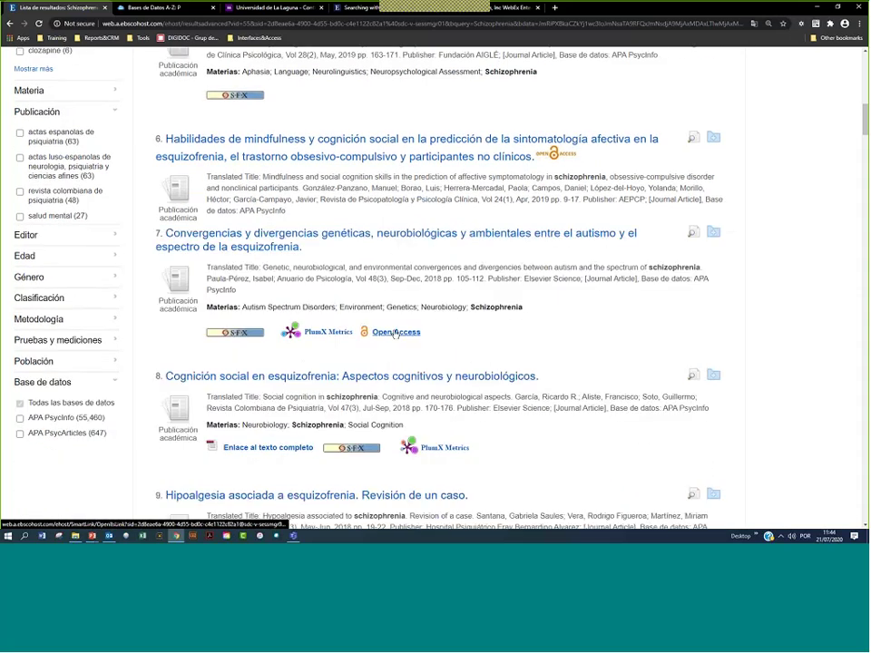
pyautogui.scroll(5, 395, 334)
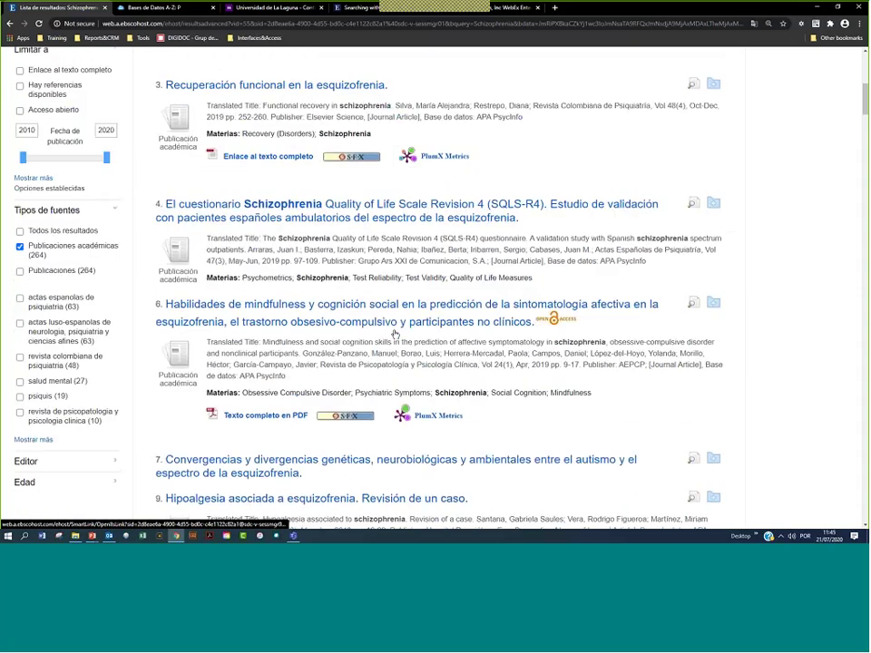
# Remove the spanish; castilian language filter from the current search
pyautogui.scroll(10, 394, 334)
pyautogui.scroll(-2, 109, 372)
pyautogui.click(106, 378)
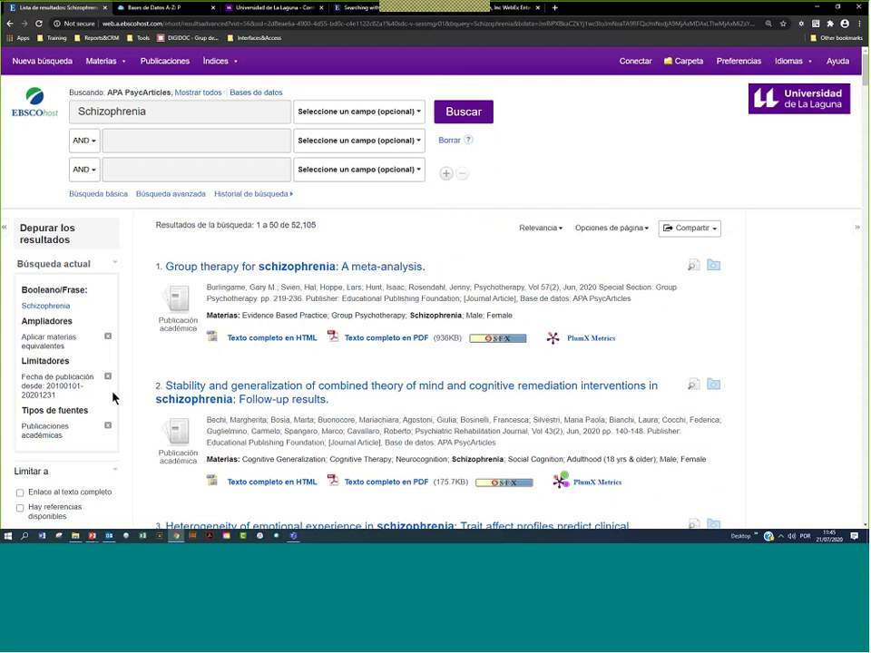
# Expand the Edad filter and restrict the results to adolescence (13-17 yrs)
pyautogui.scroll(-15, 114, 397)
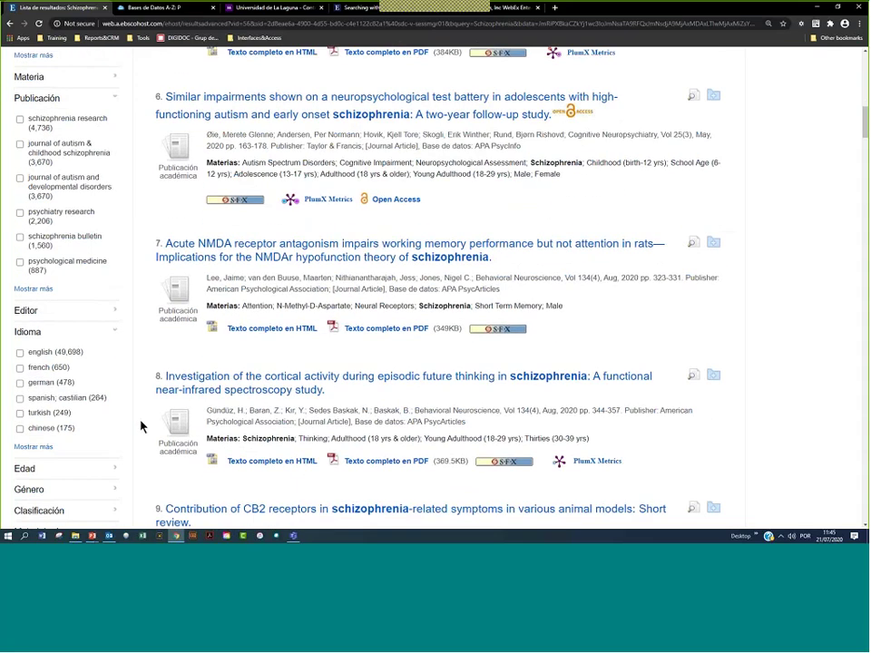
pyautogui.scroll(-2, 140, 427)
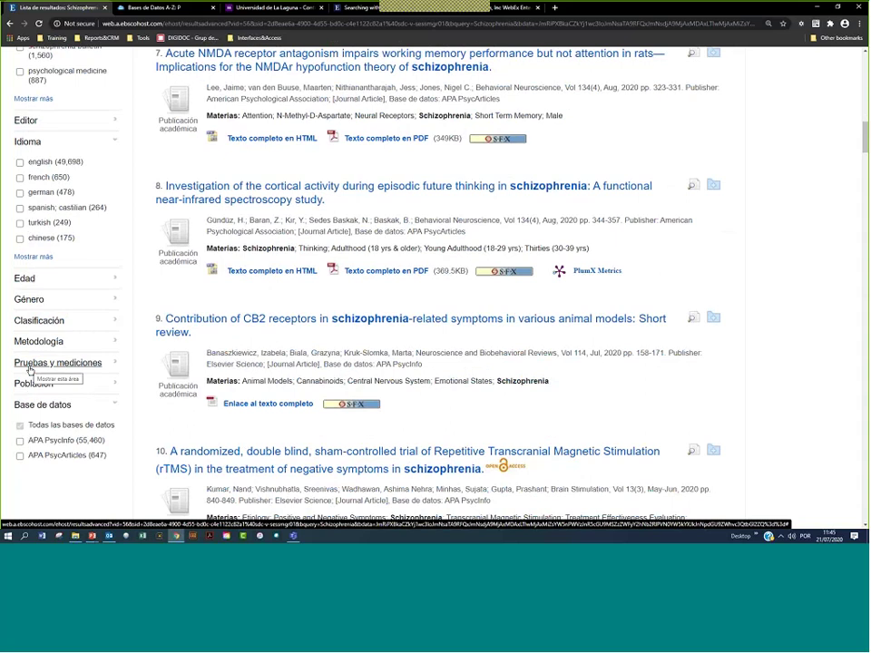
pyautogui.click(25, 279)
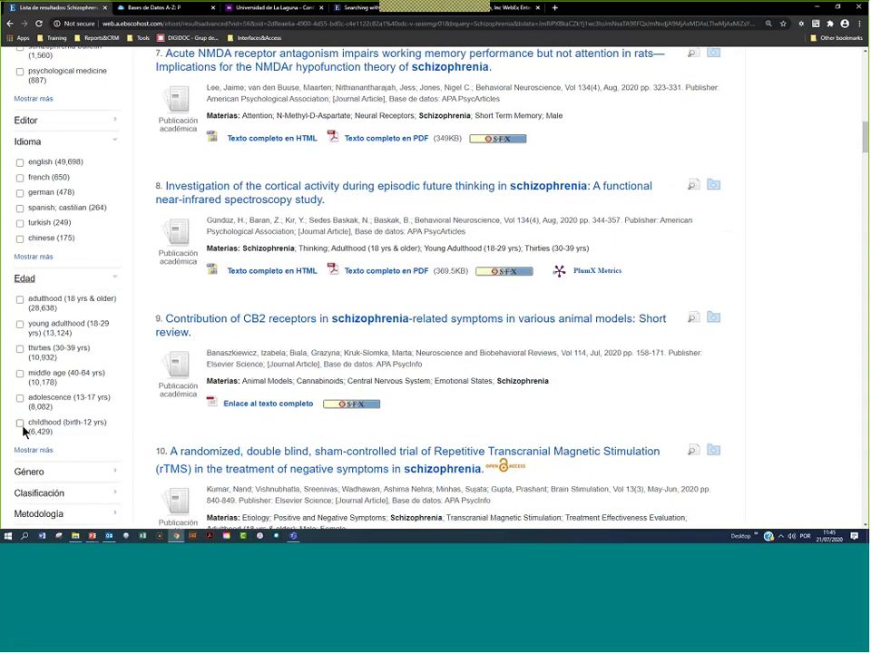
pyautogui.moveTo(71, 399); pyautogui.dragTo(37, 406)
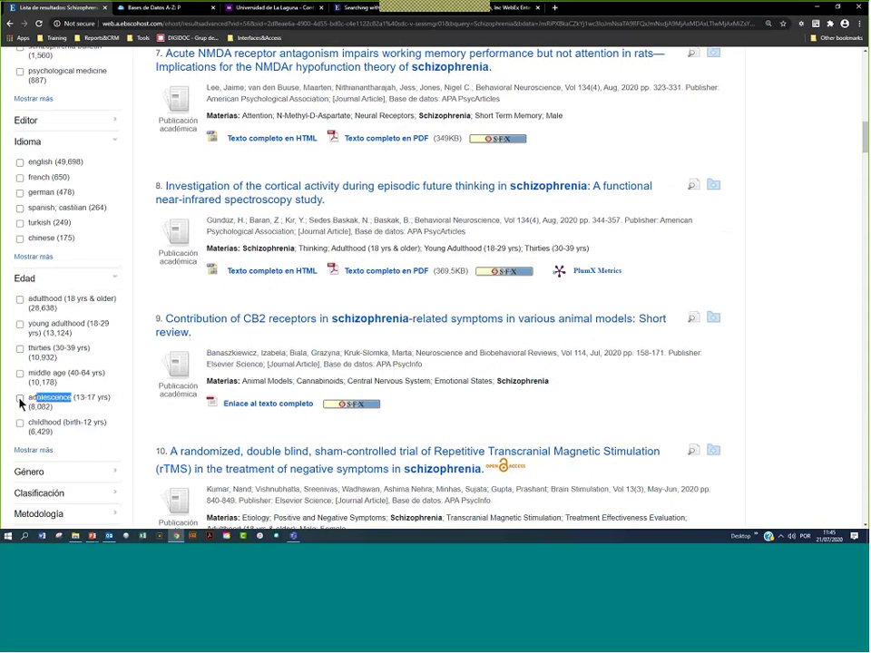
pyautogui.click(20, 398)
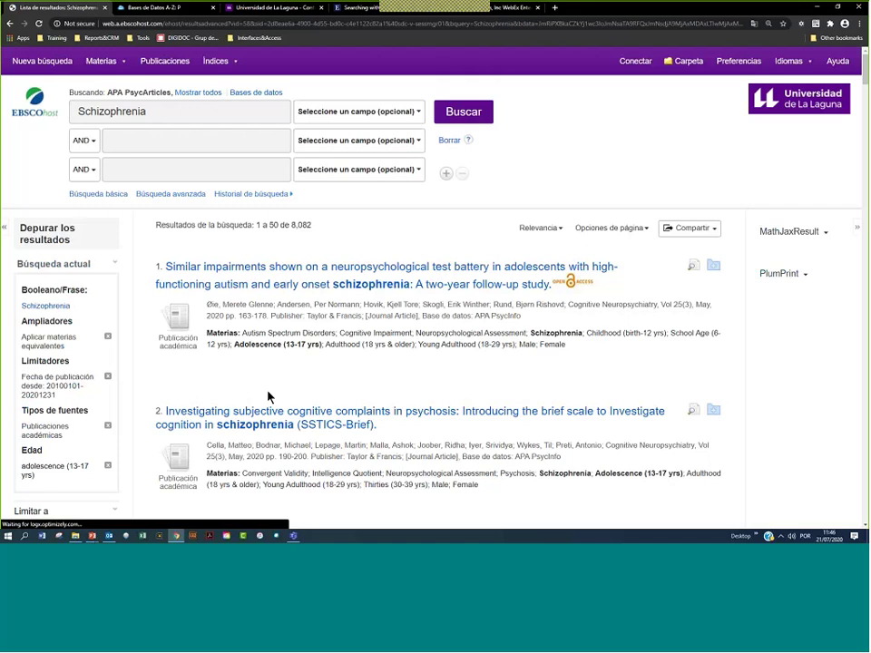
# Expand the Género filter and restrict the results to female
pyautogui.scroll(-2, 426, 397)
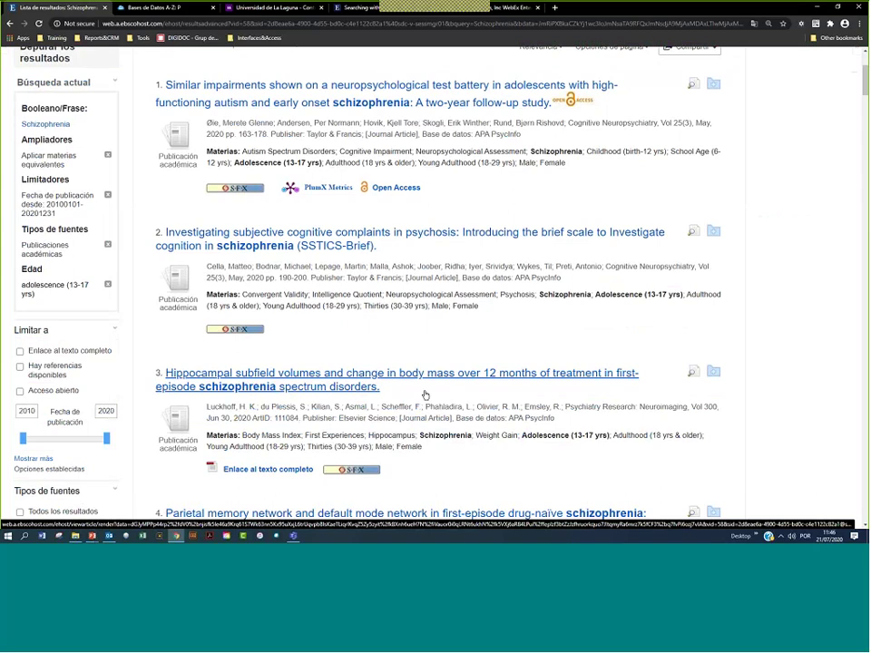
pyautogui.scroll(-4, 425, 397)
pyautogui.scroll(-6, 187, 465)
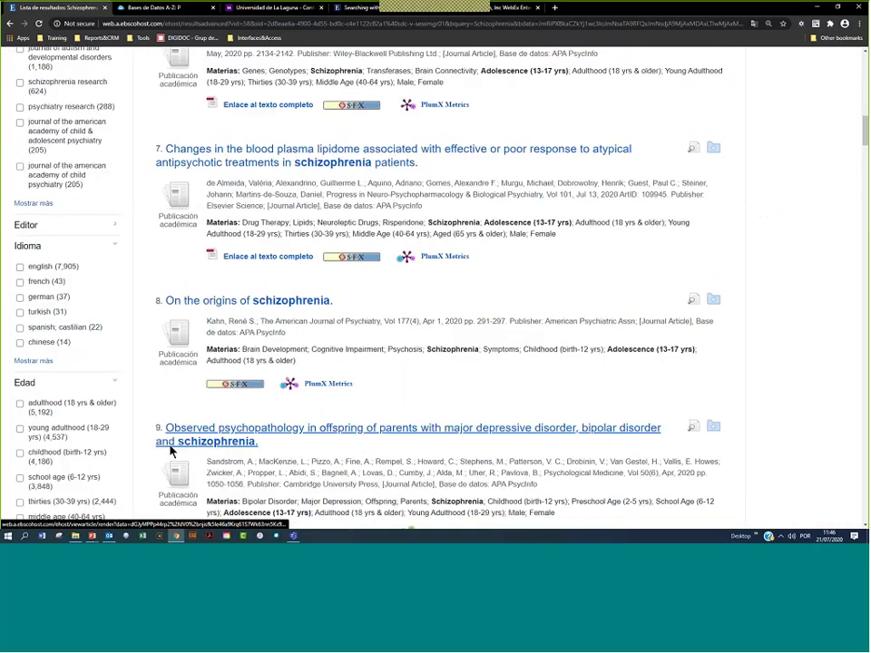
pyautogui.scroll(-3, 171, 451)
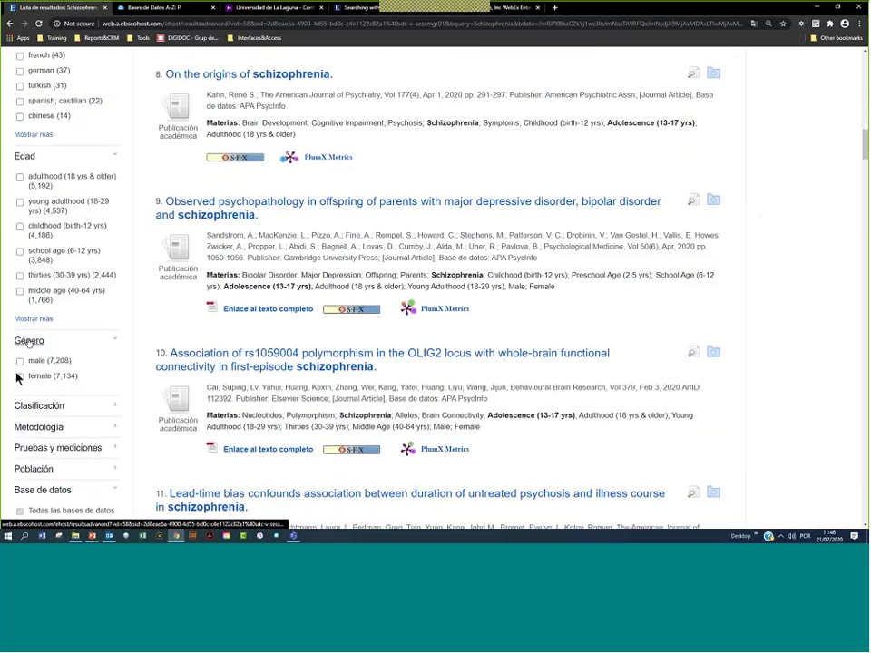
pyautogui.click(20, 378)
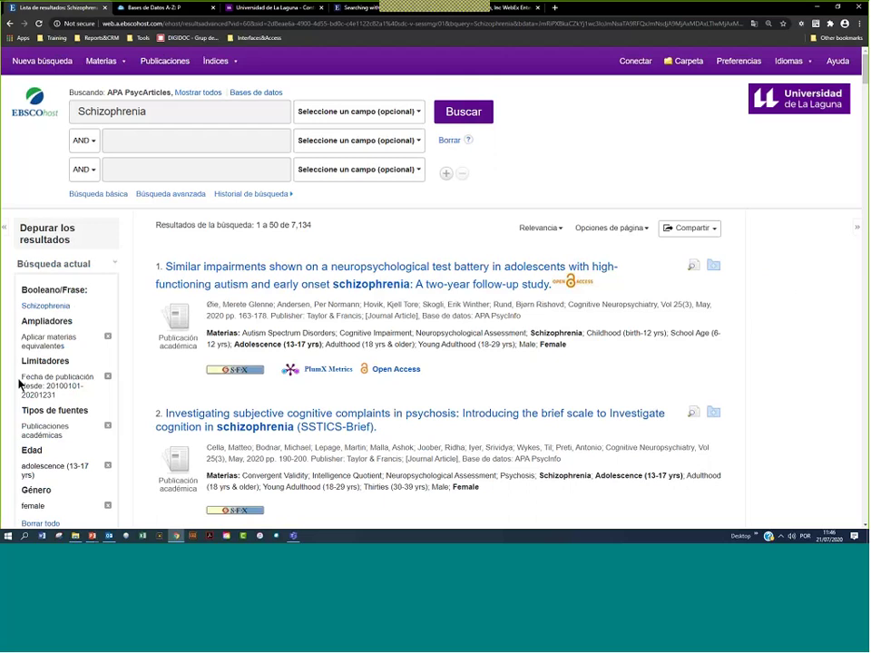
# Expand the Clasificación filter to show its classification options for the current results
pyautogui.scroll(-10, 254, 409)
pyautogui.scroll(-6, 255, 411)
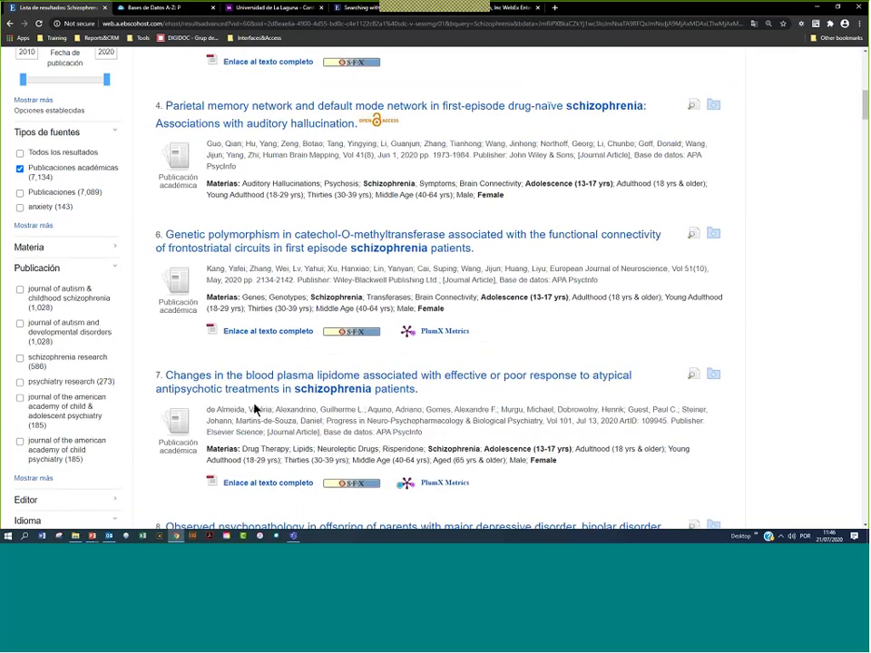
pyautogui.scroll(-3, 194, 376)
pyautogui.click(51, 302)
# Expand the Metodología filter and restrict the results to interview, and look over the updated list
pyautogui.scroll(-3, 65, 352)
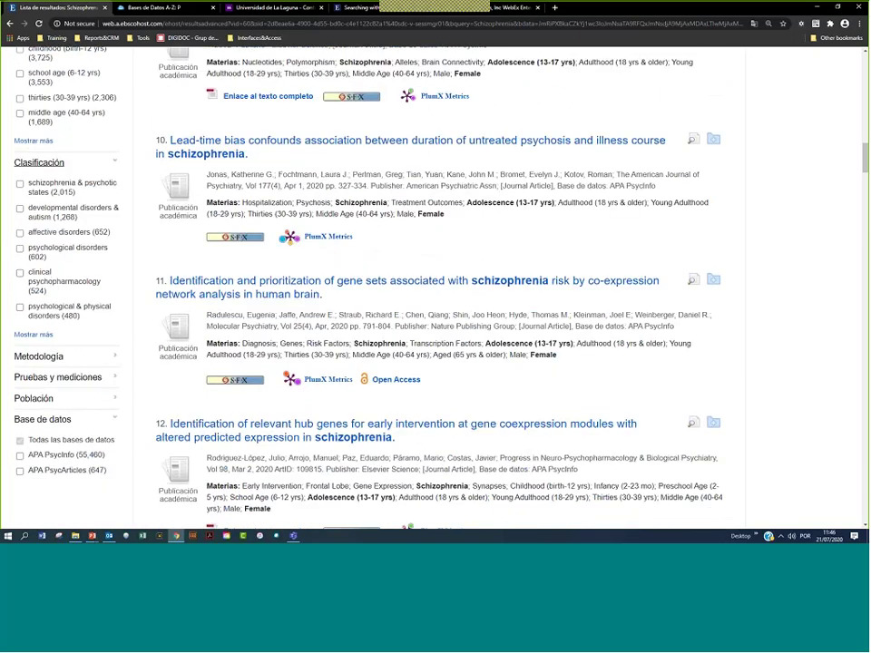
pyautogui.click(47, 362)
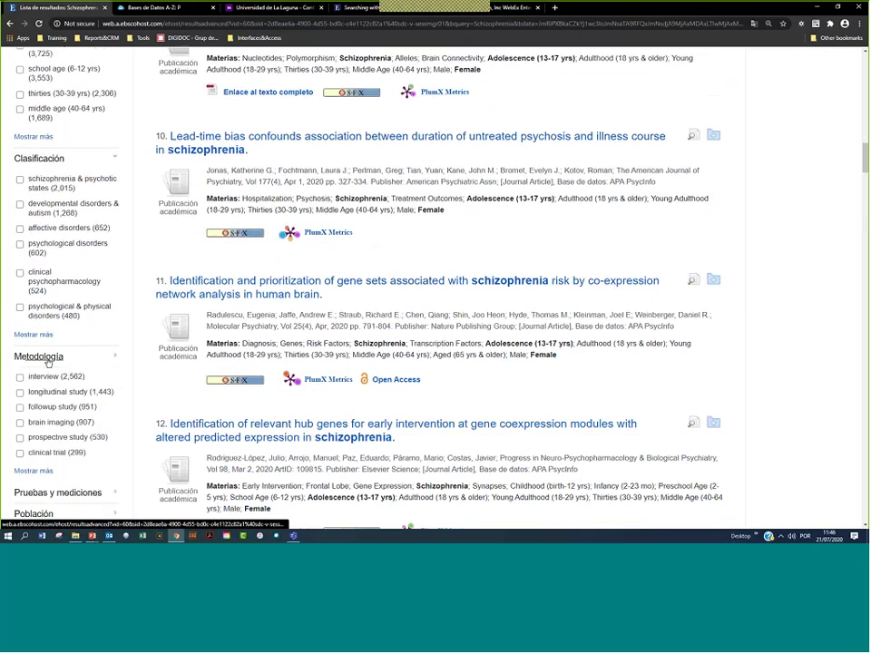
pyautogui.scroll(-2, 49, 362)
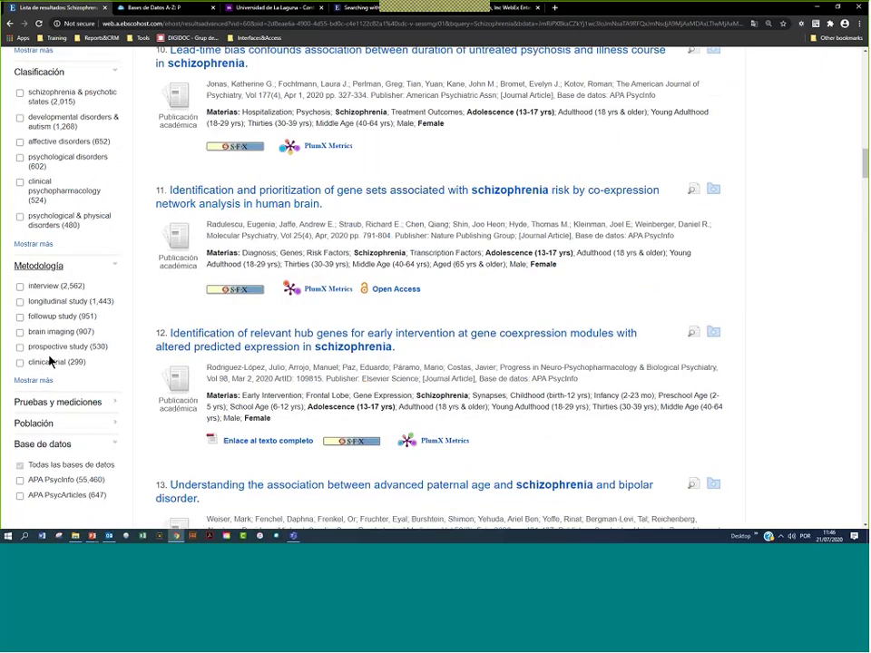
pyautogui.click(20, 288)
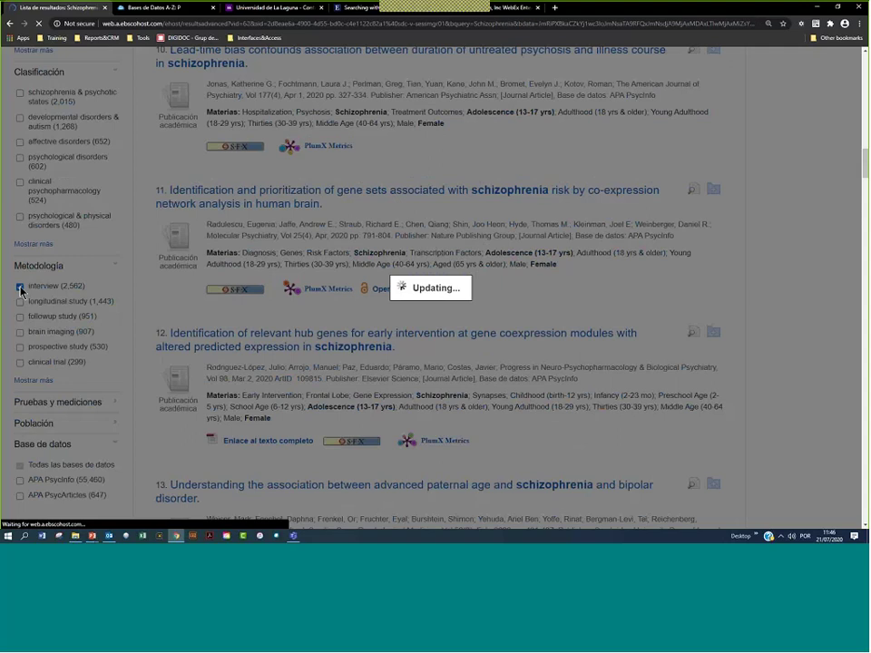
pyautogui.scroll(-9, 154, 422)
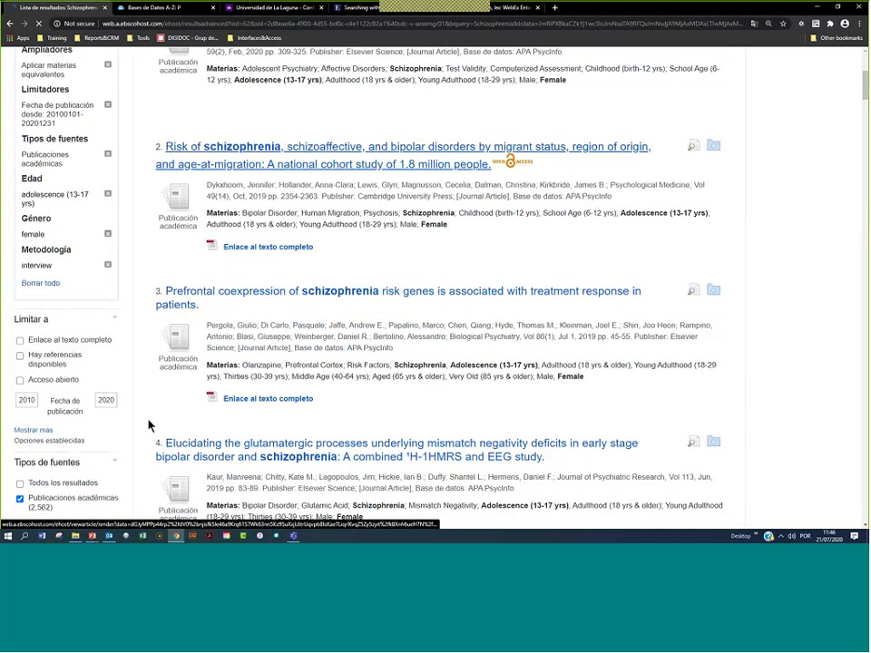
# Expand the Pruebas y mediciones filter and restrict the results to structured clinical interview for dsm-iv
pyautogui.scroll(9, 150, 426)
pyautogui.scroll(-12, 150, 425)
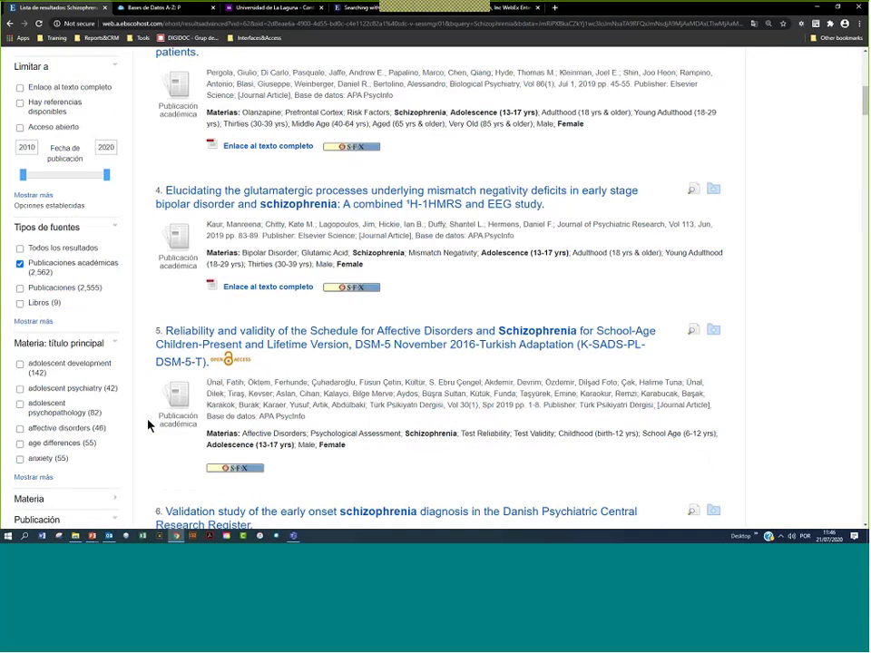
pyautogui.scroll(-10, 150, 426)
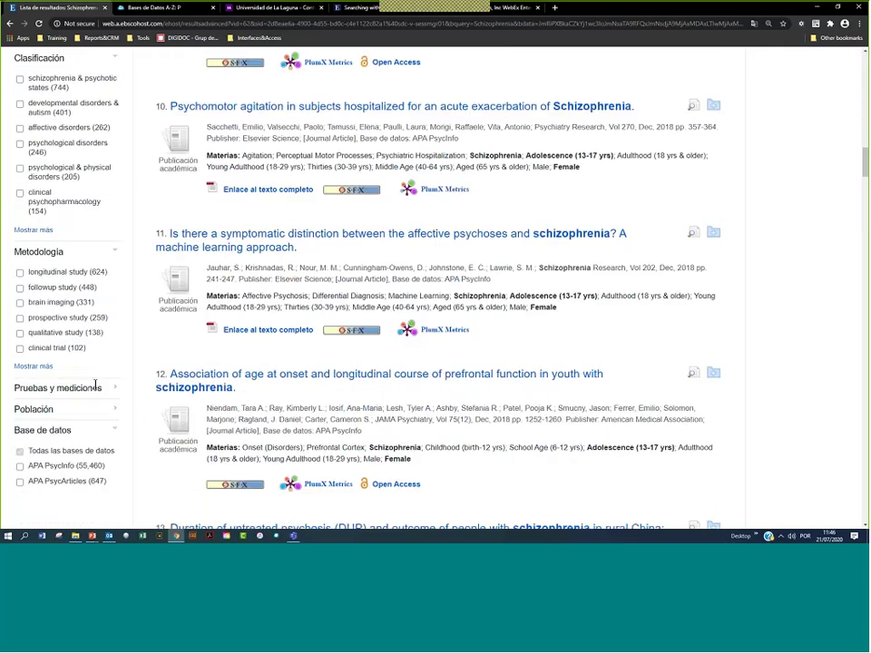
pyautogui.click(62, 313)
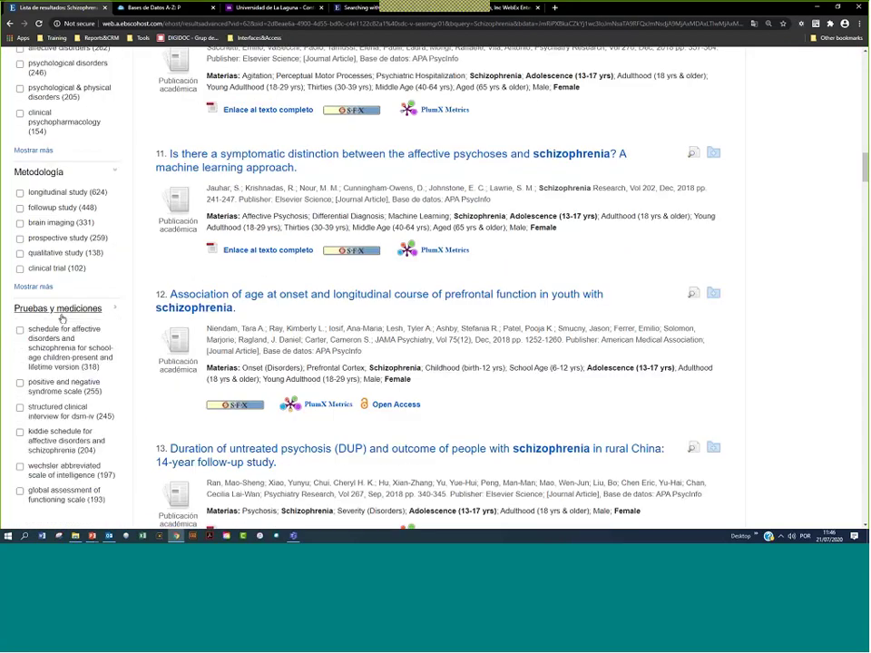
pyautogui.scroll(-3, 72, 340)
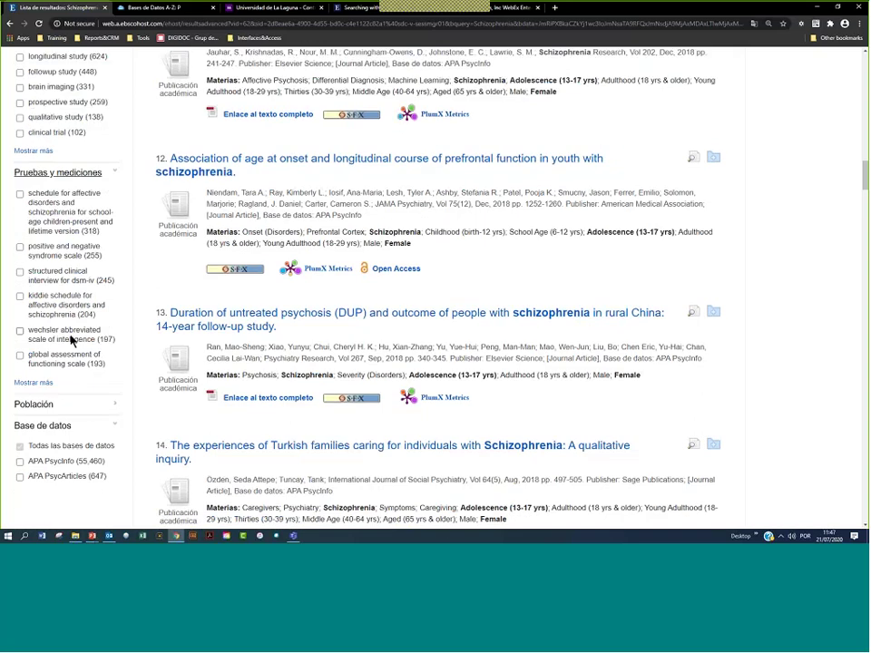
pyautogui.moveTo(96, 281); pyautogui.dragTo(63, 283)
pyautogui.click(97, 279)
pyautogui.moveTo(94, 281); pyautogui.dragTo(74, 283)
pyautogui.click(23, 282)
pyautogui.click(21, 274)
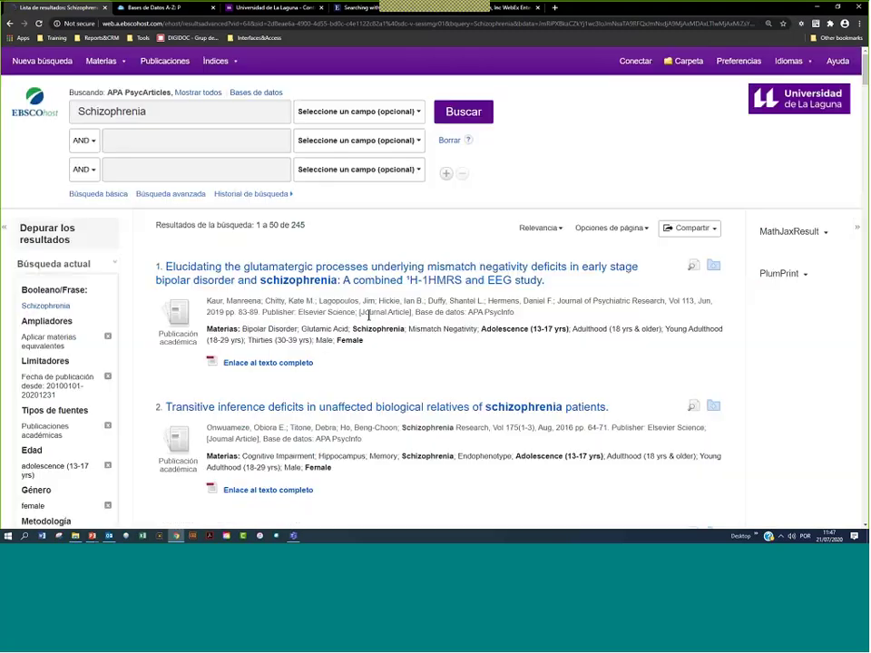
# Expand the Población filter and examine its inpatient and outpatient options
pyautogui.scroll(-10, 130, 405)
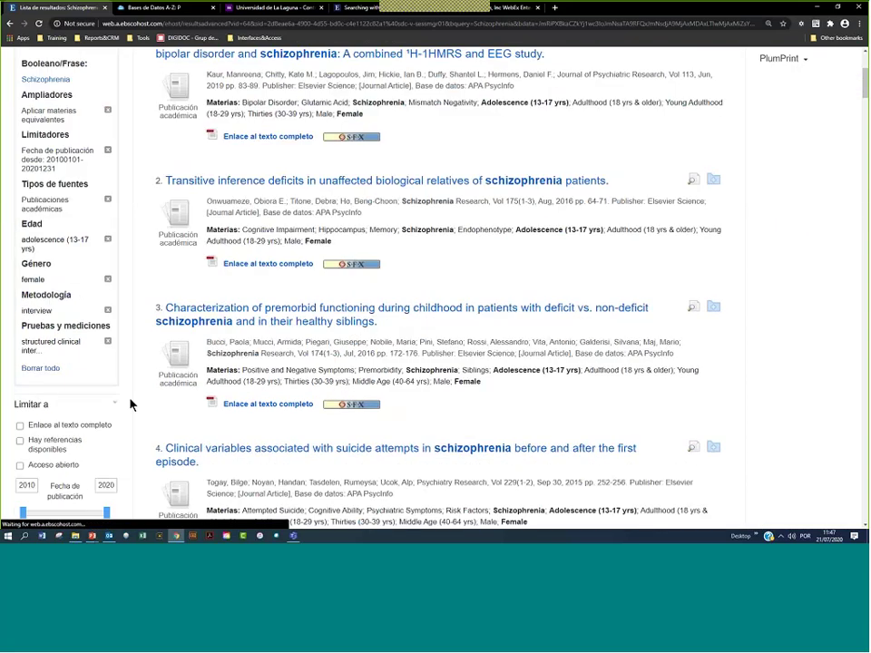
pyautogui.scroll(-8, 130, 406)
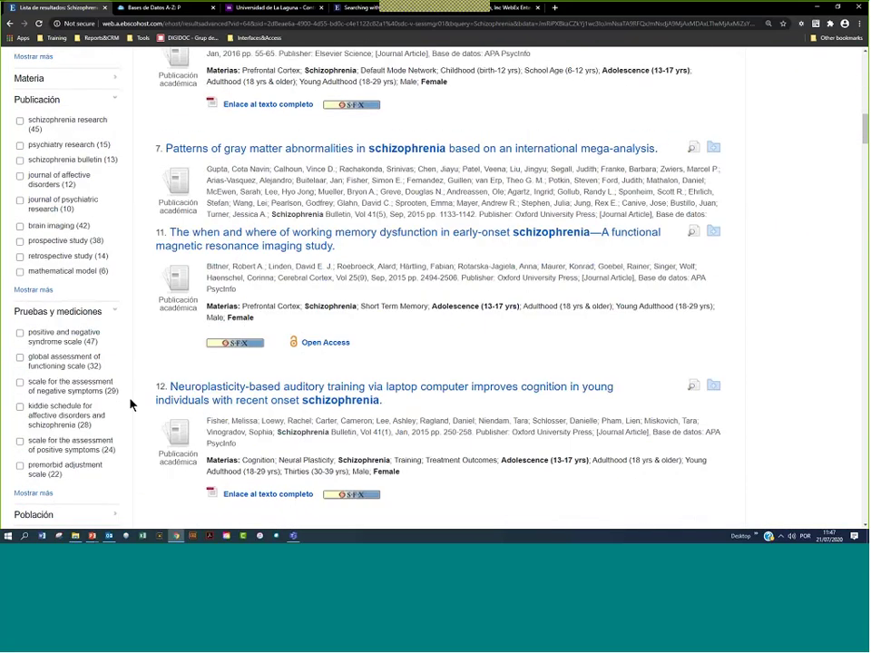
pyautogui.click(30, 245)
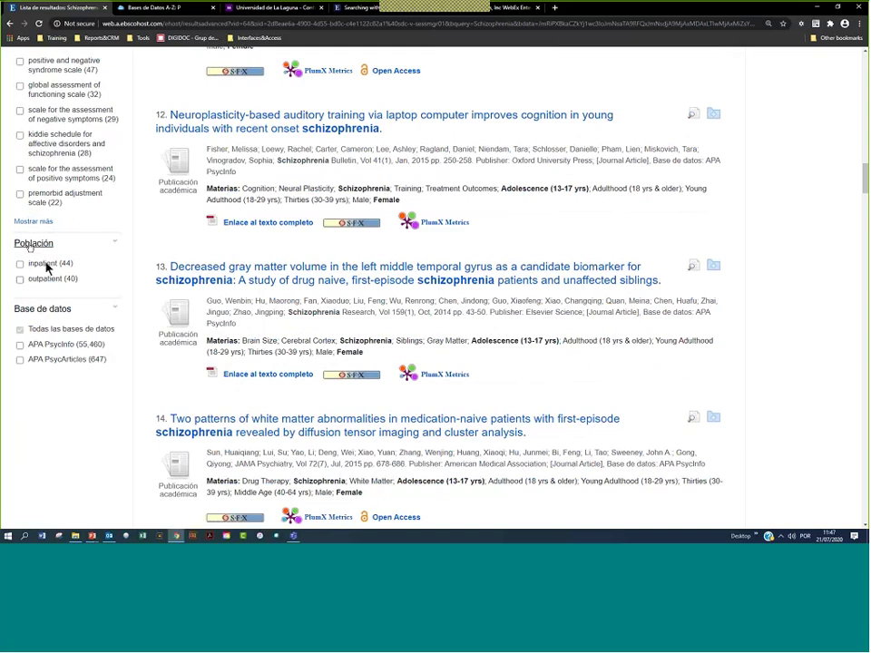
pyautogui.moveTo(35, 264); pyautogui.dragTo(52, 287)
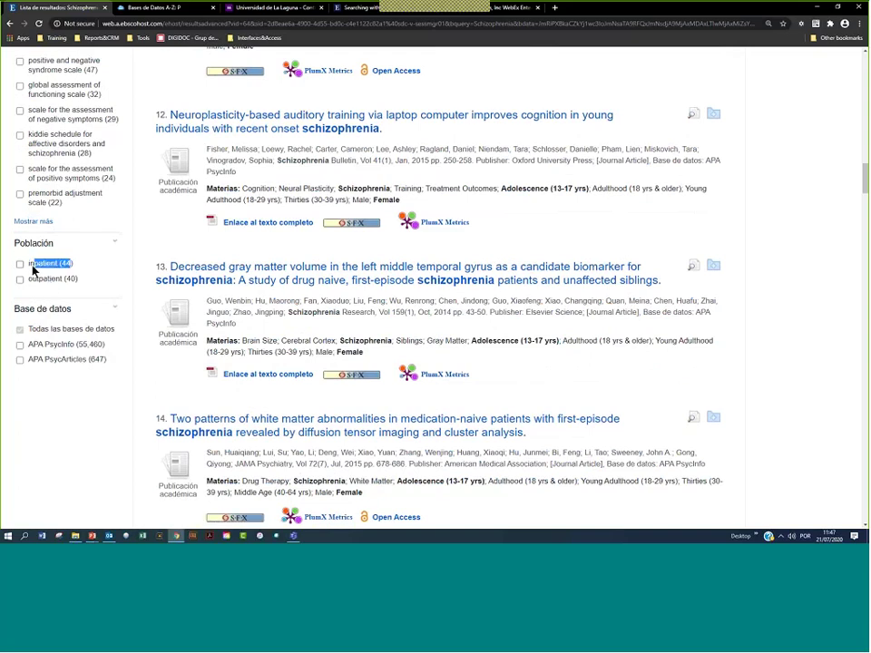
# Look over the refined results list, its full-text links, the applied limiters and the remaining filters
pyautogui.scroll(3, 186, 336)
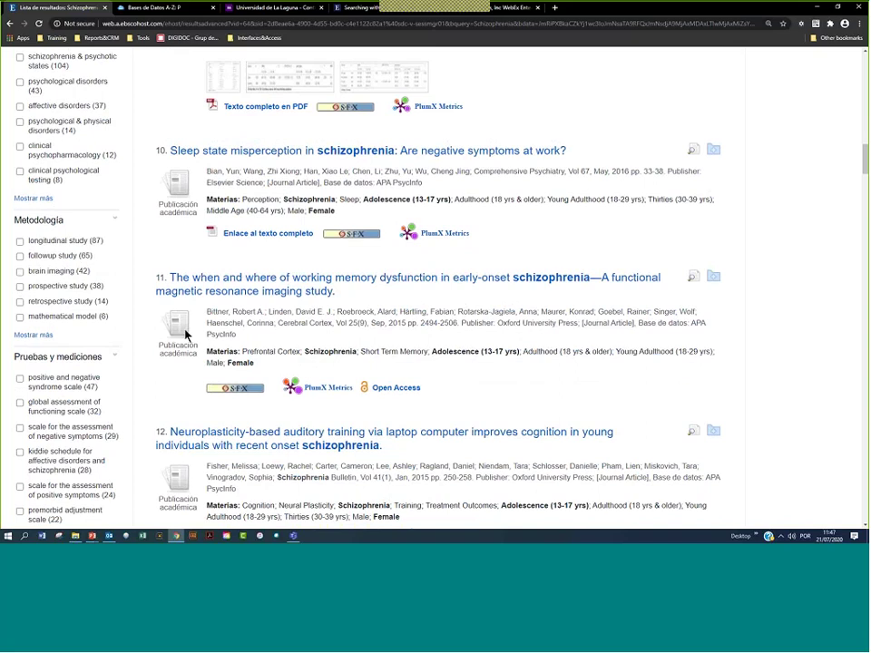
pyautogui.scroll(8, 331, 281)
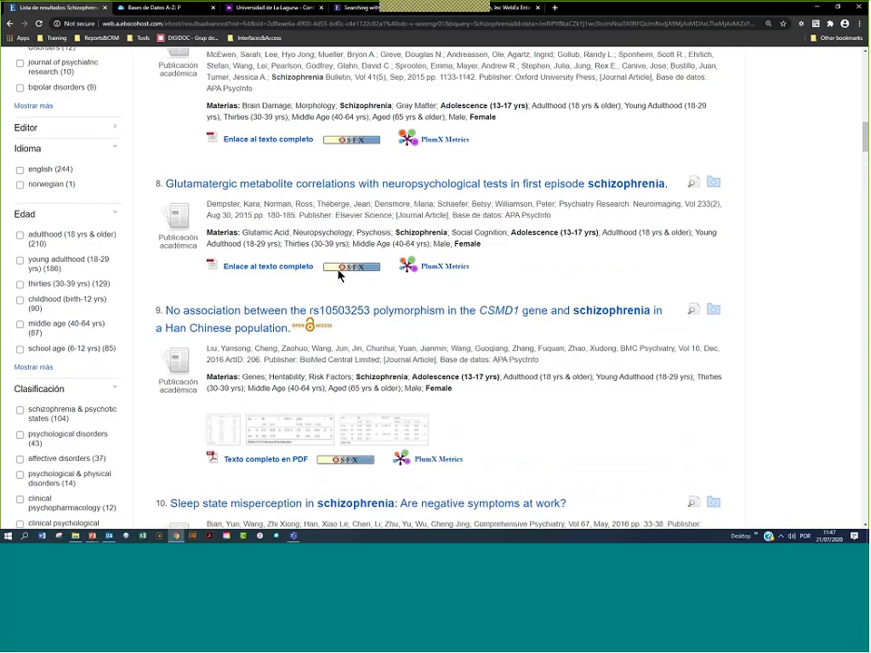
pyautogui.scroll(10, 340, 276)
pyautogui.scroll(-1, 340, 276)
pyautogui.scroll(10, 340, 276)
pyautogui.scroll(5, 339, 276)
pyautogui.scroll(-4, 340, 275)
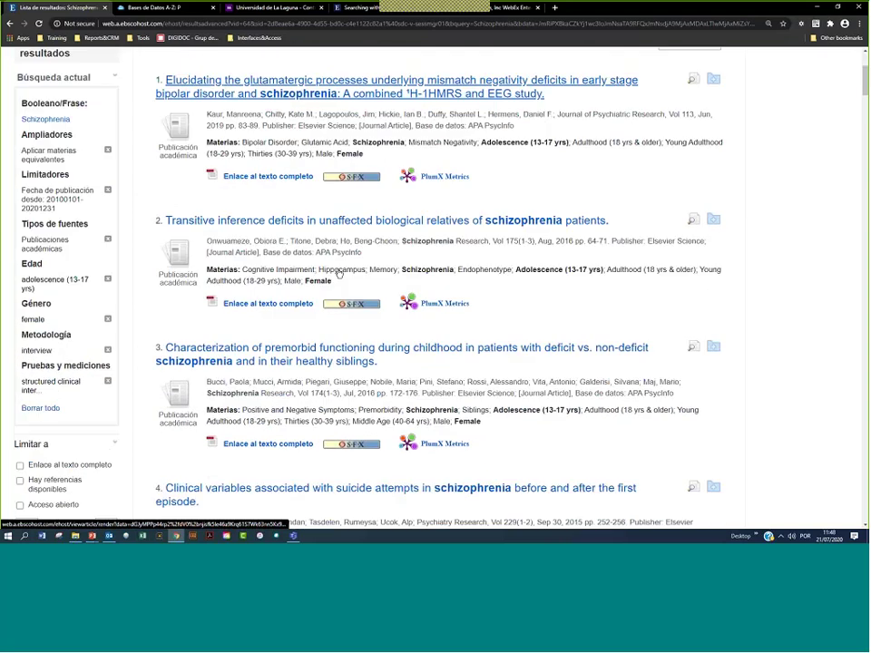
pyautogui.scroll(-4, 339, 273)
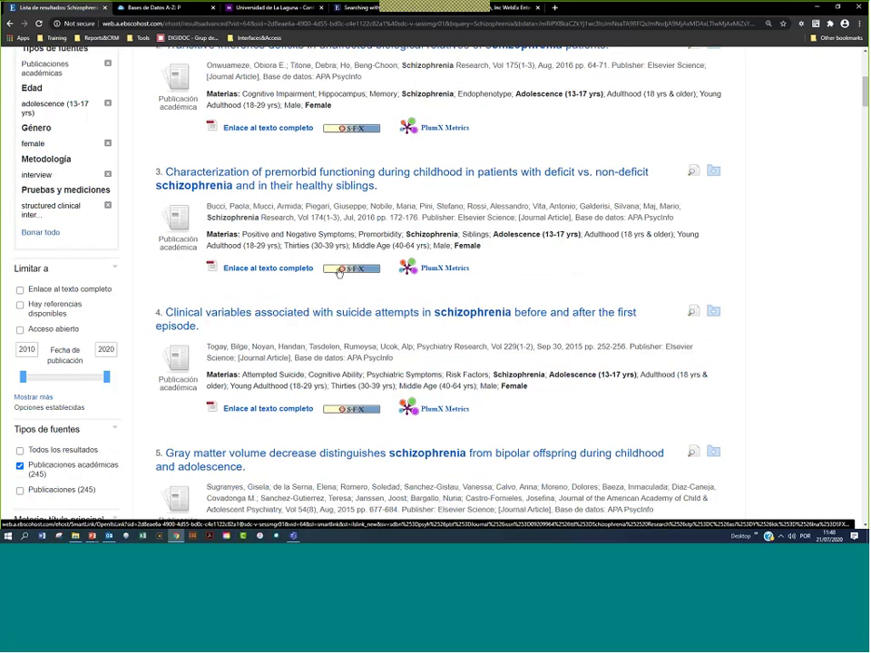
pyautogui.scroll(-3, 339, 273)
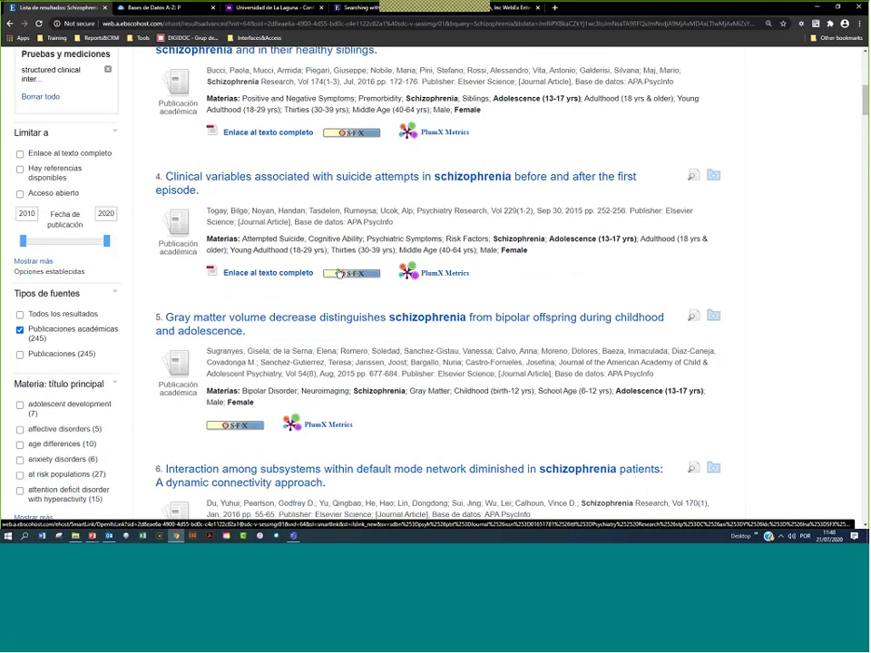
pyautogui.scroll(-10, 160, 379)
pyautogui.scroll(-3, 158, 379)
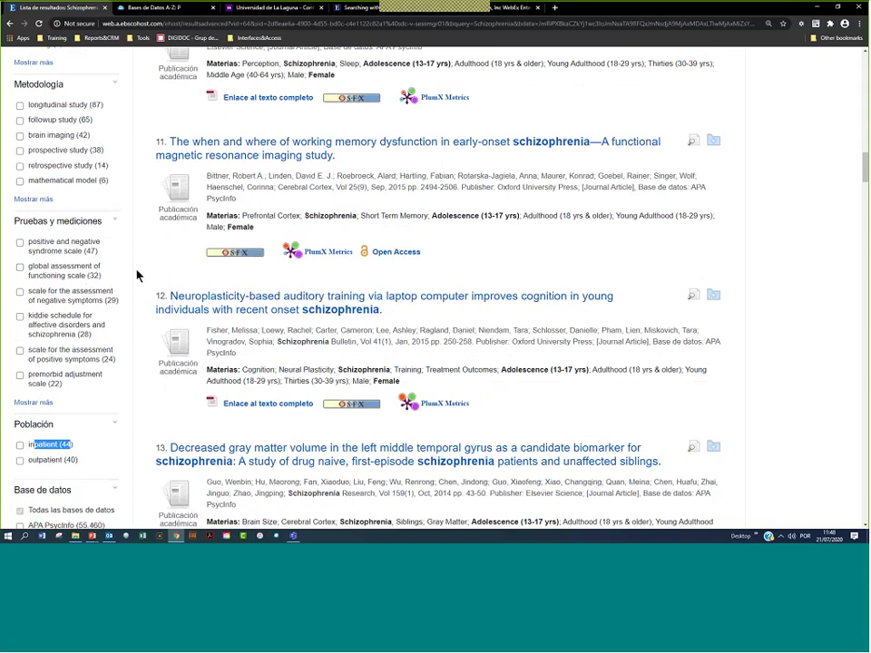
pyautogui.scroll(15, 167, 263)
pyautogui.scroll(5, 167, 263)
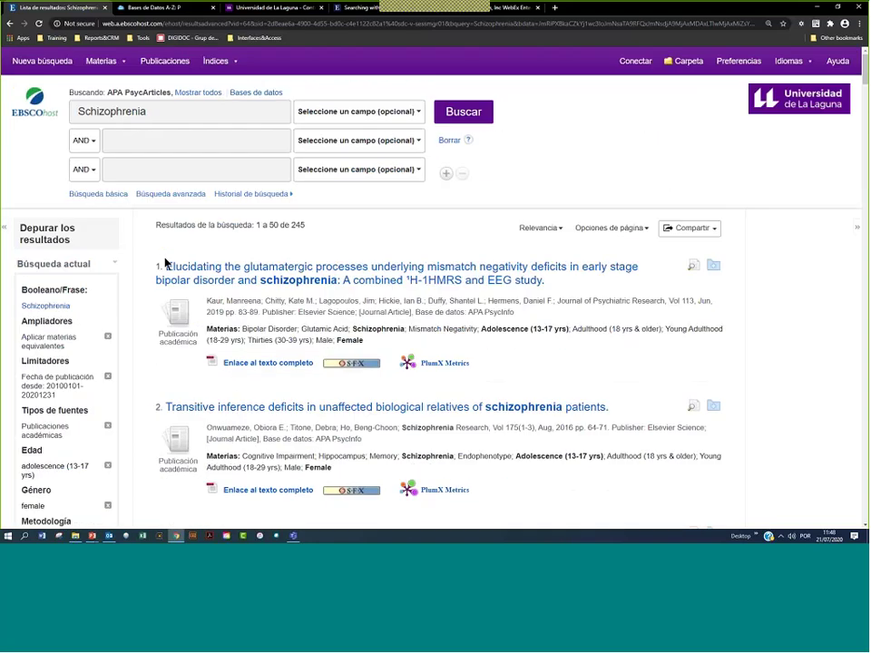
pyautogui.scroll(-1, 214, 279)
pyautogui.scroll(-10, 214, 279)
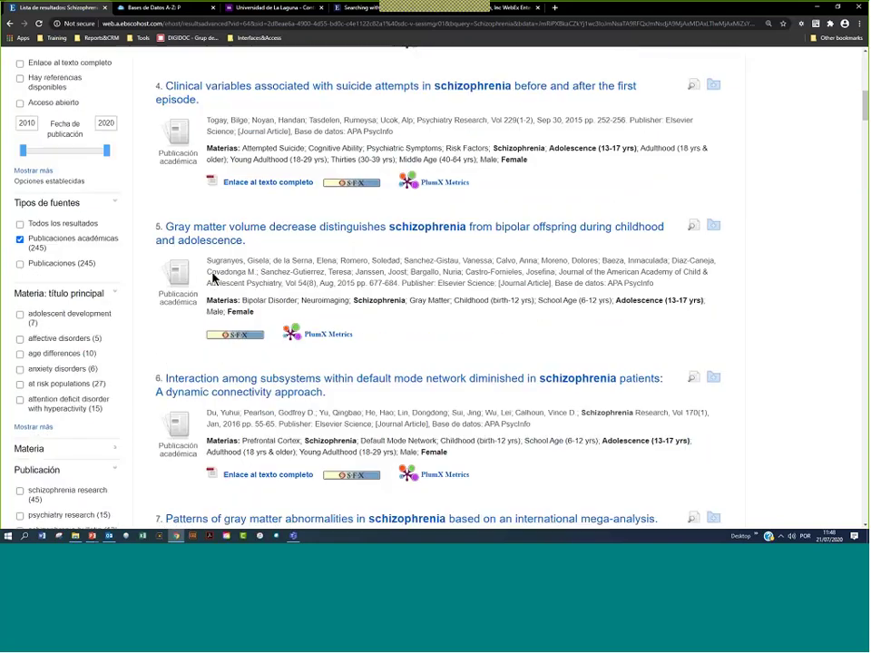
pyautogui.scroll(-5, 214, 279)
pyautogui.scroll(-6, 214, 279)
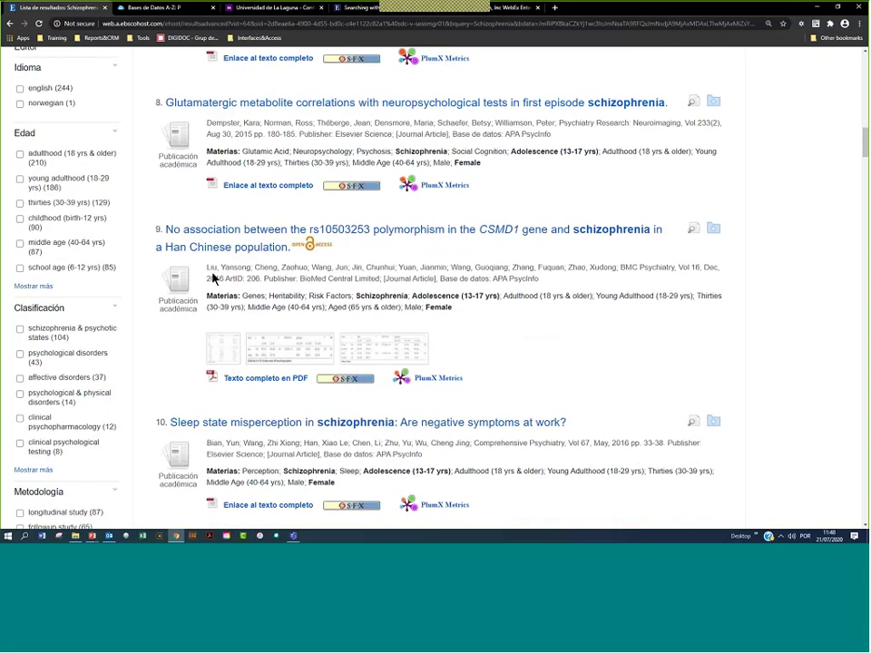
pyautogui.scroll(-10, 212, 272)
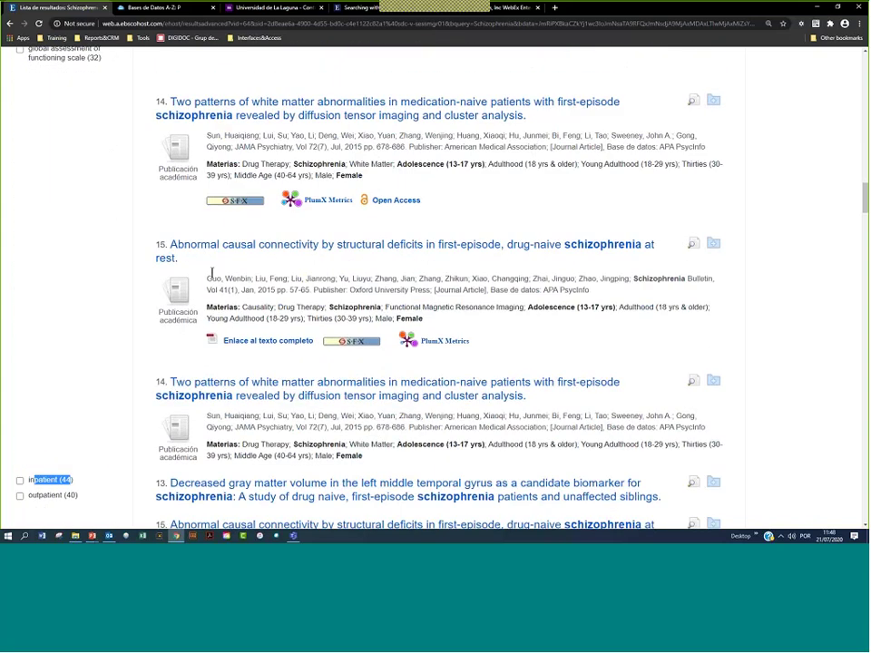
pyautogui.scroll(-3, 211, 272)
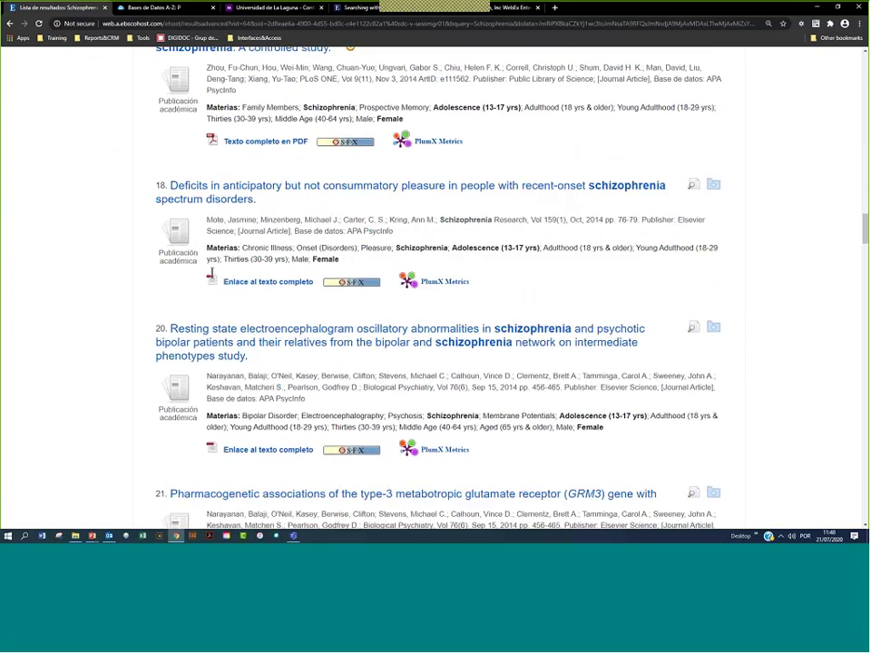
pyautogui.scroll(10, 163, 217)
pyautogui.scroll(15, 154, 199)
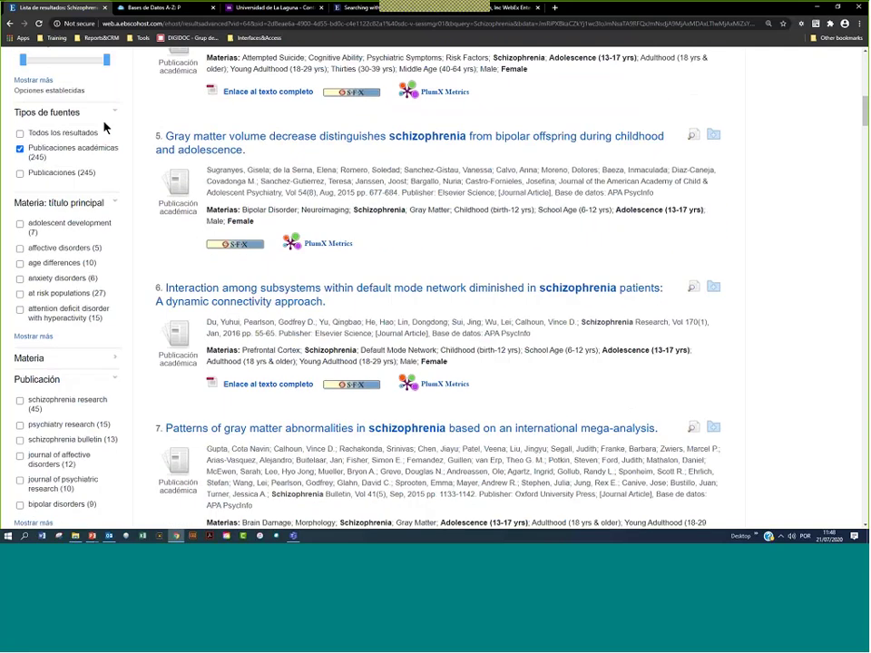
# Copy the current search term, start a new basic search and search for Schizophrenia without the earlier limiters
pyautogui.doubleClick(160, 111)
pyautogui.hotkey('ctrl', 'c')
pyautogui.press('BackSpace')
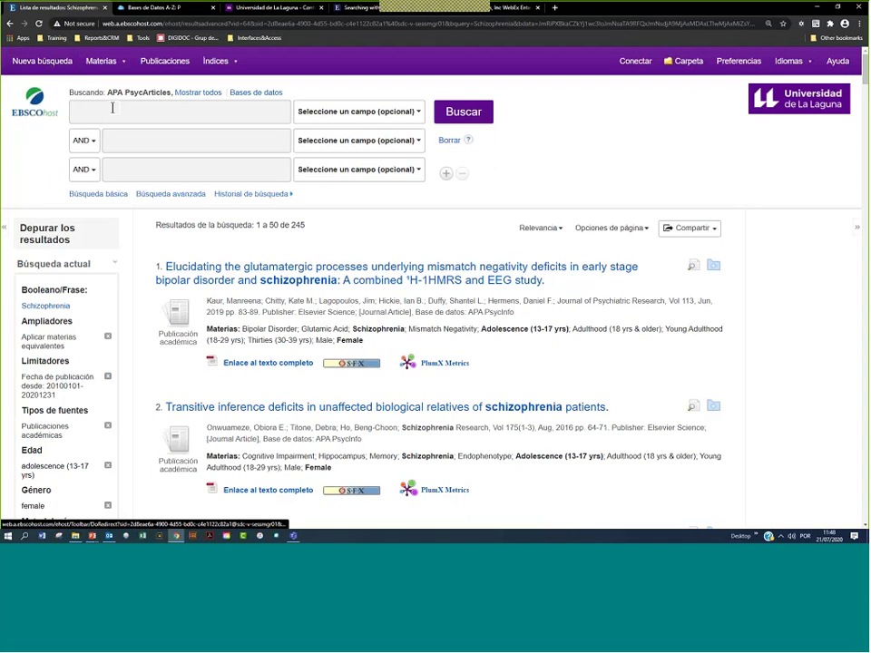
pyautogui.click(56, 68)
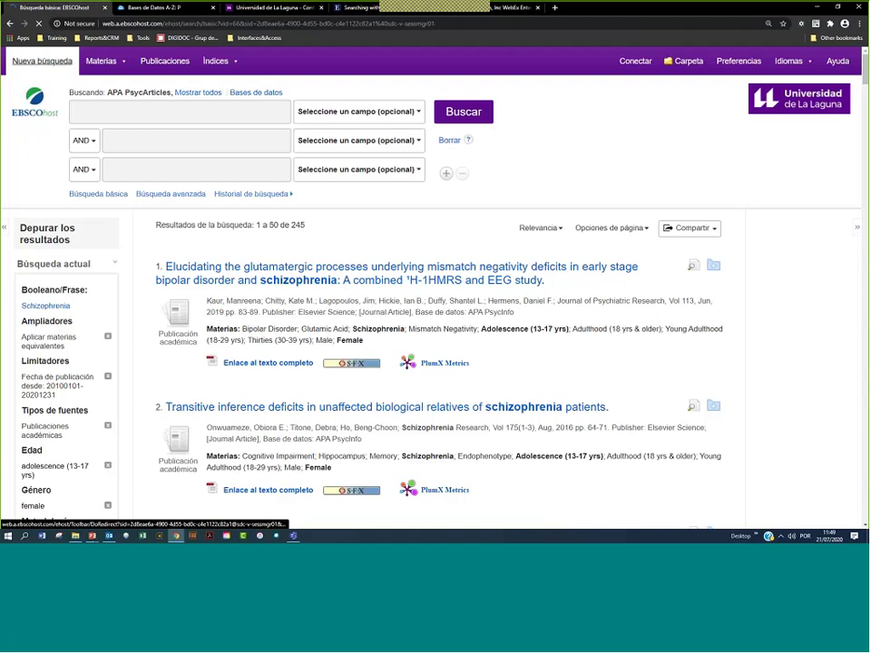
pyautogui.hotkey('ctrl', 'v')
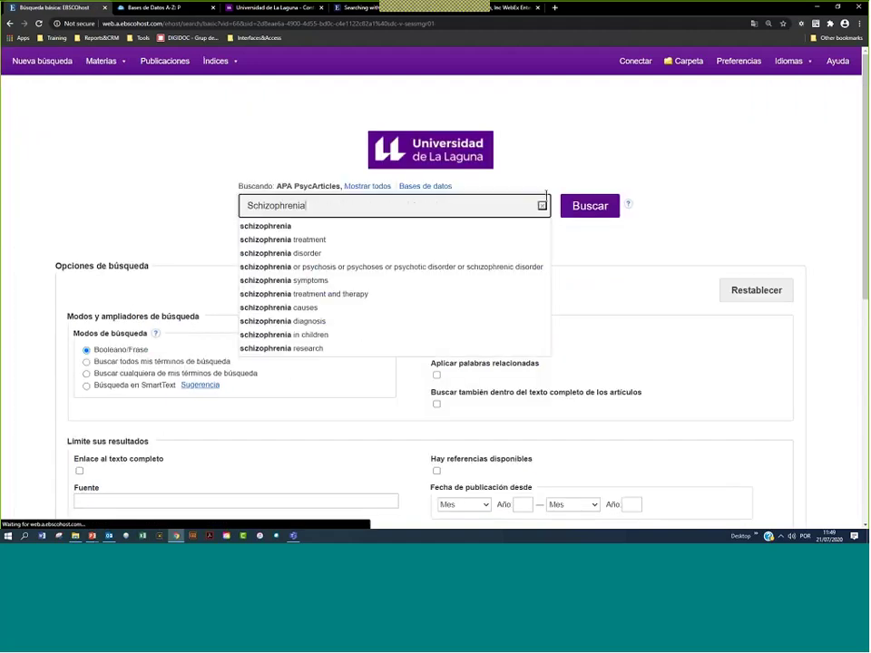
pyautogui.click(577, 211)
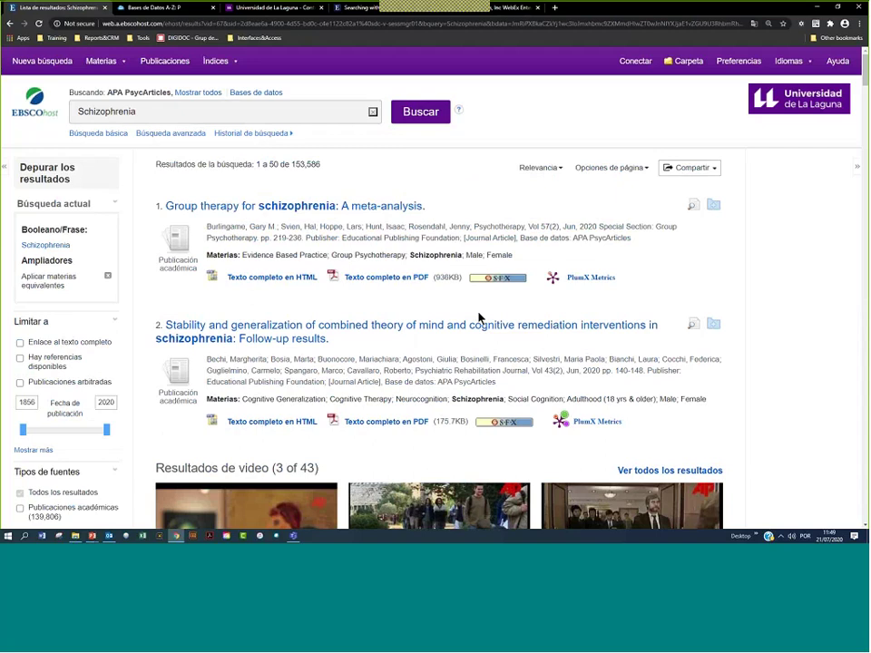
# Open the detailed record of "Group therapy for schizophrenia: A meta-analysis." and examine its author details
pyautogui.click(322, 207)
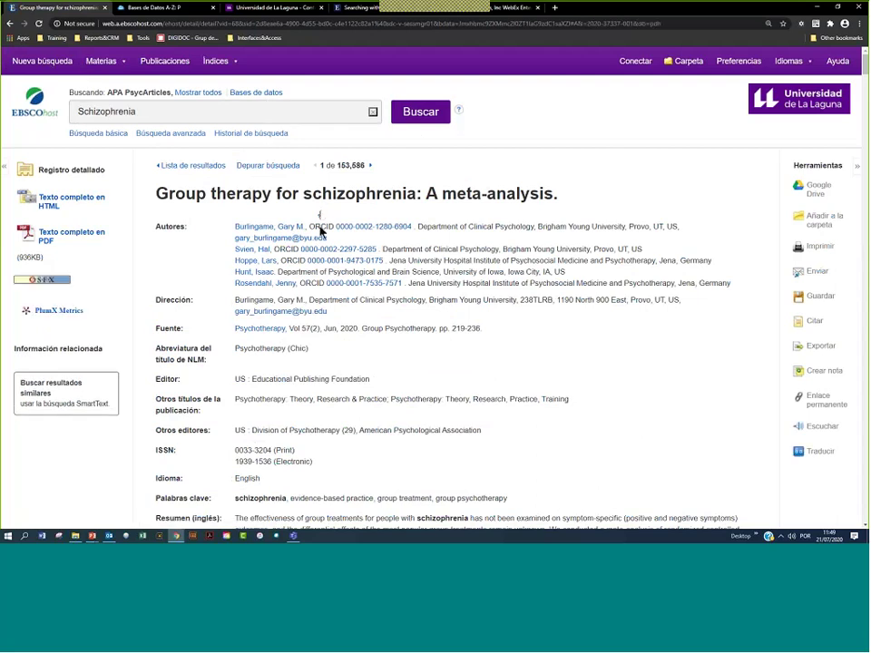
pyautogui.scroll(-3, 236, 177)
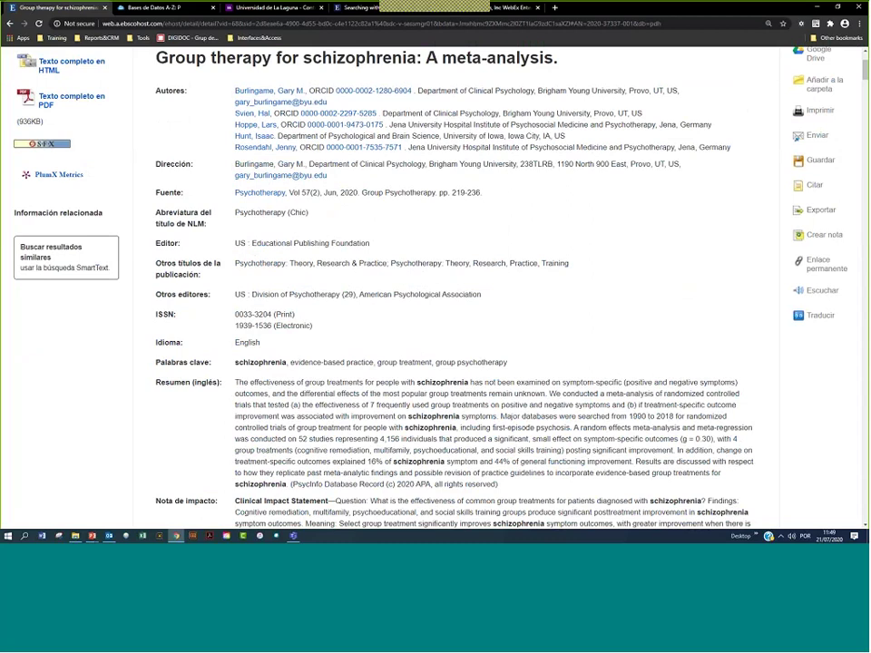
pyautogui.scroll(-2, 245, 310)
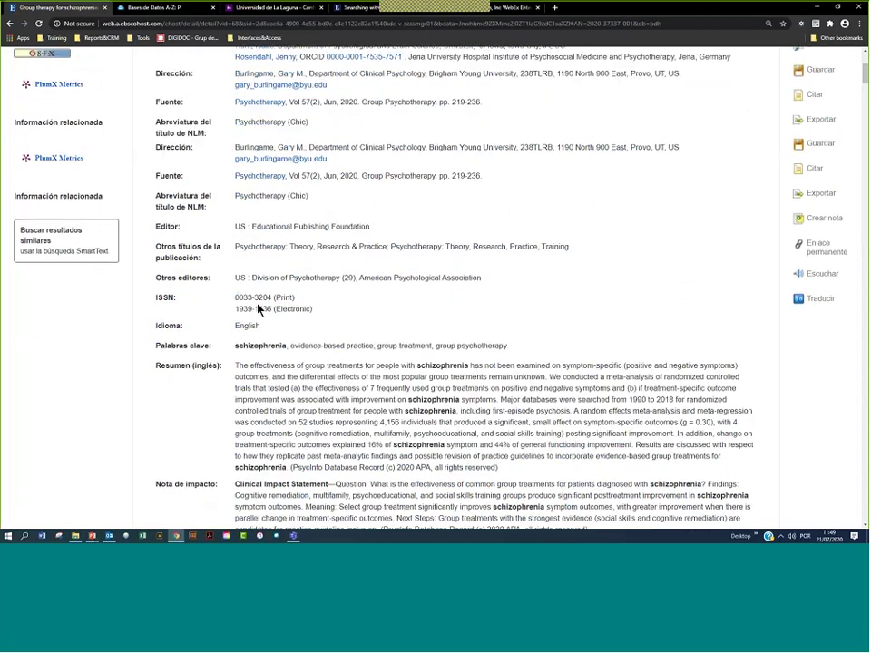
pyautogui.scroll(5, 254, 299)
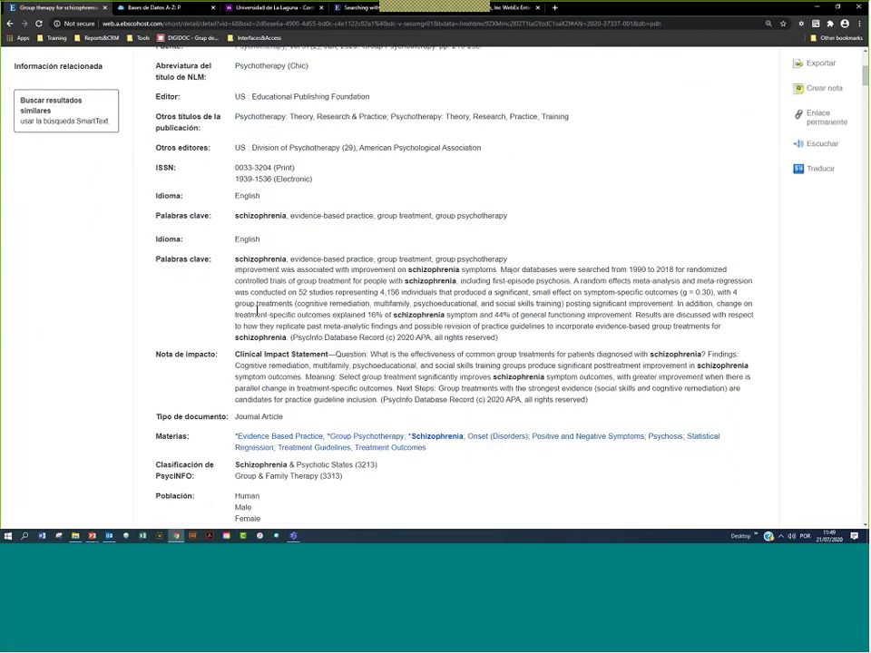
pyautogui.moveTo(234, 228); pyautogui.dragTo(307, 273)
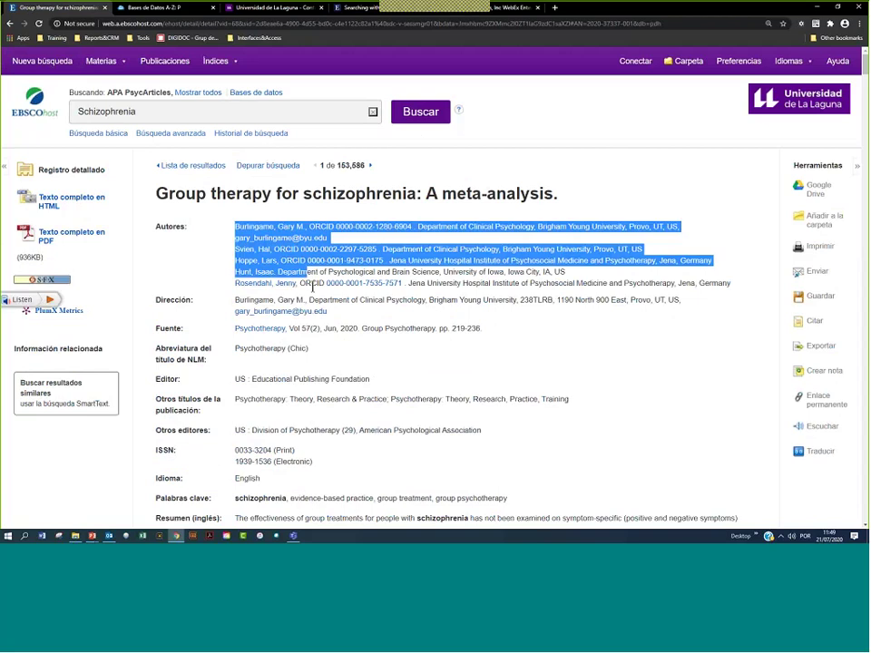
# Examine the English abstract in the article's detailed record
pyautogui.scroll(-3, 278, 242)
pyautogui.scroll(-2, 229, 299)
pyautogui.scroll(-2, 177, 217)
pyautogui.moveTo(170, 202); pyautogui.dragTo(502, 311)
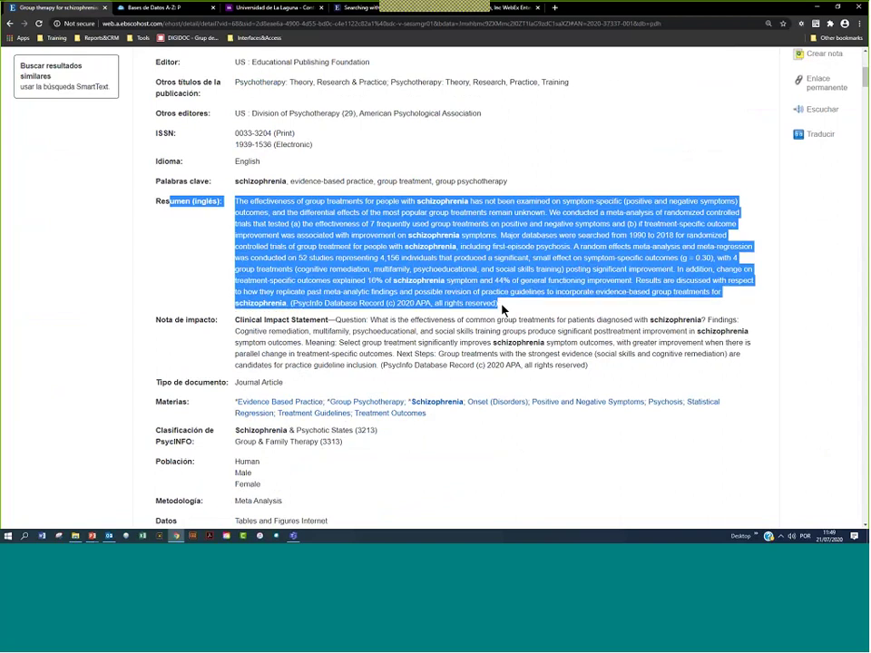
# Examine the record's document type, subject terms, PsycINFO classification, methodology and publication details
pyautogui.scroll(-2, 288, 303)
pyautogui.moveTo(288, 303); pyautogui.dragTo(247, 292)
pyautogui.moveTo(445, 327); pyautogui.dragTo(235, 311)
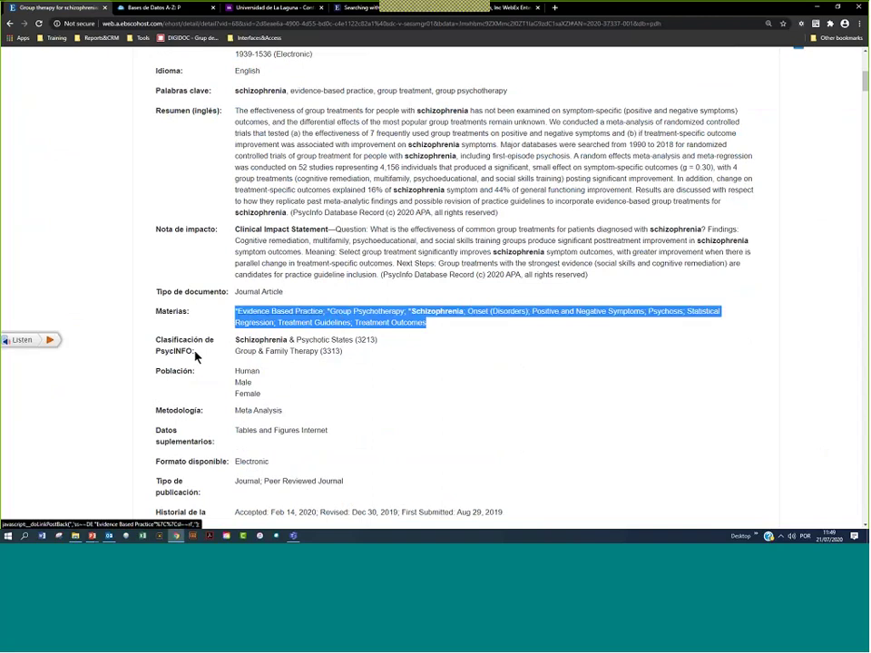
pyautogui.moveTo(195, 356); pyautogui.dragTo(423, 357)
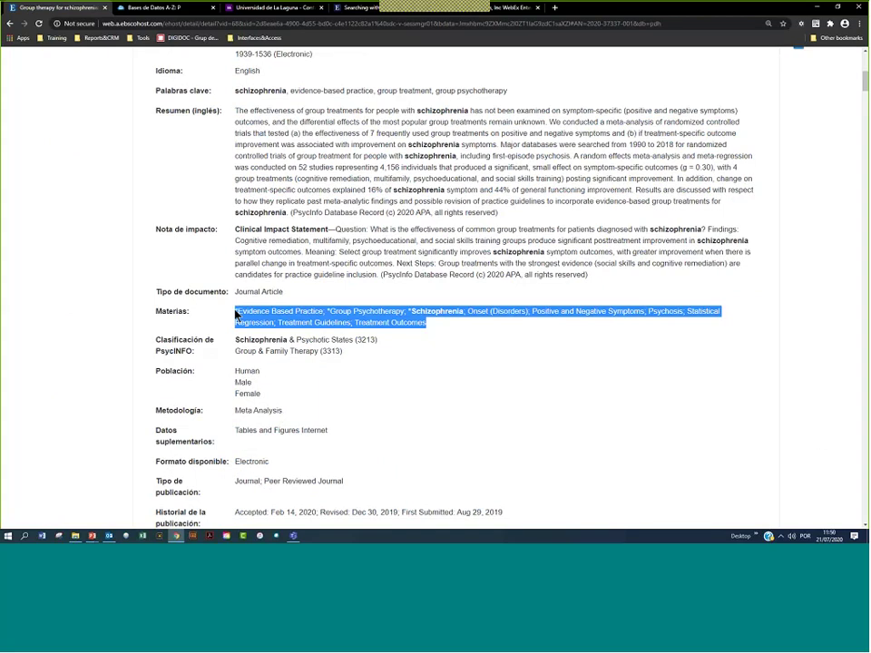
pyautogui.click(214, 414)
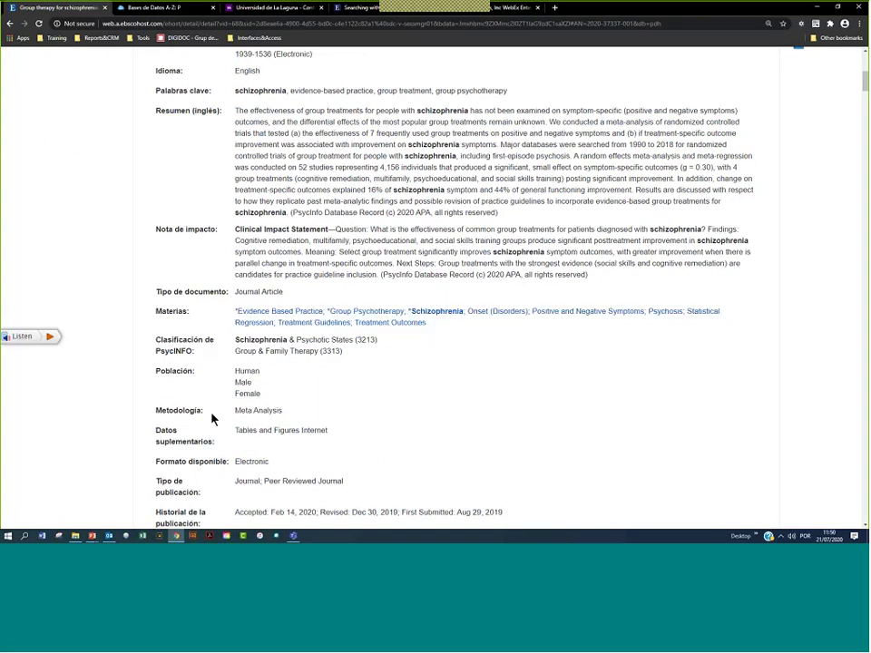
pyautogui.moveTo(283, 412); pyautogui.dragTo(235, 411)
pyautogui.scroll(-5, 296, 453)
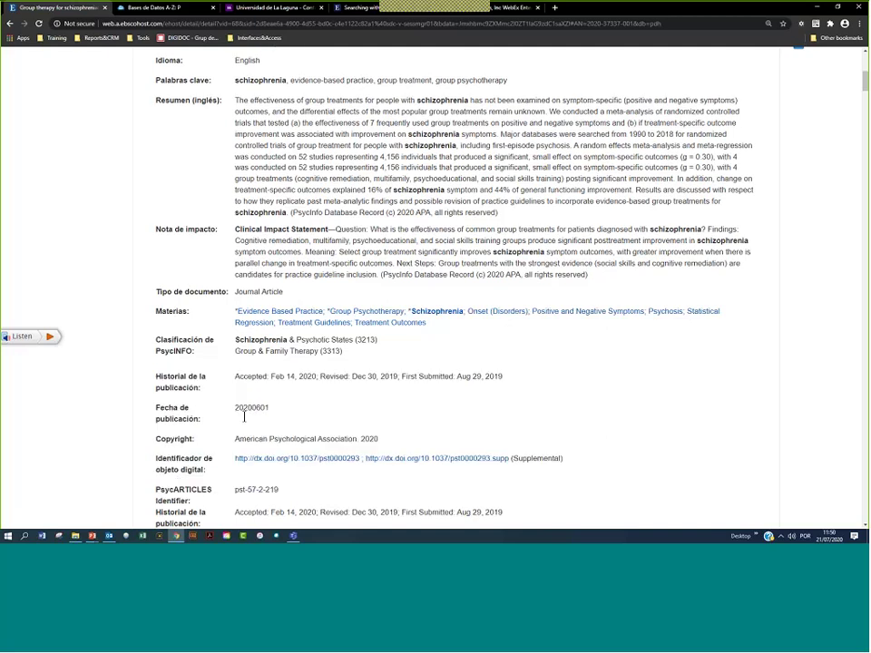
# Review the author names, identifiers and affiliations at the start of the article's detailed record
pyautogui.moveTo(296, 453); pyautogui.dragTo(212, 387)
pyautogui.scroll(5, 214, 394)
pyautogui.scroll(5, 214, 398)
pyautogui.moveTo(211, 222); pyautogui.dragTo(685, 289)
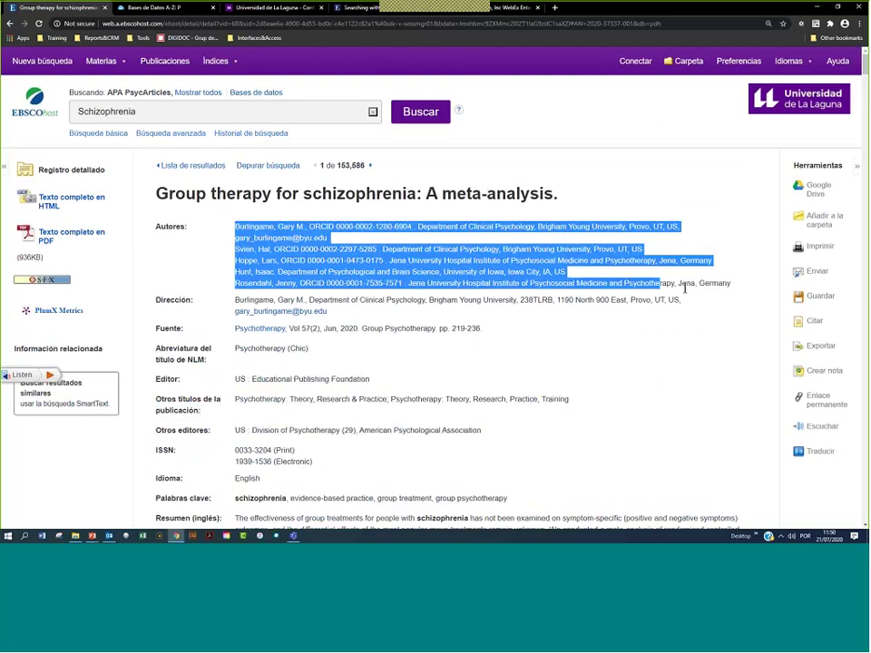
pyautogui.scroll(-2, 509, 399)
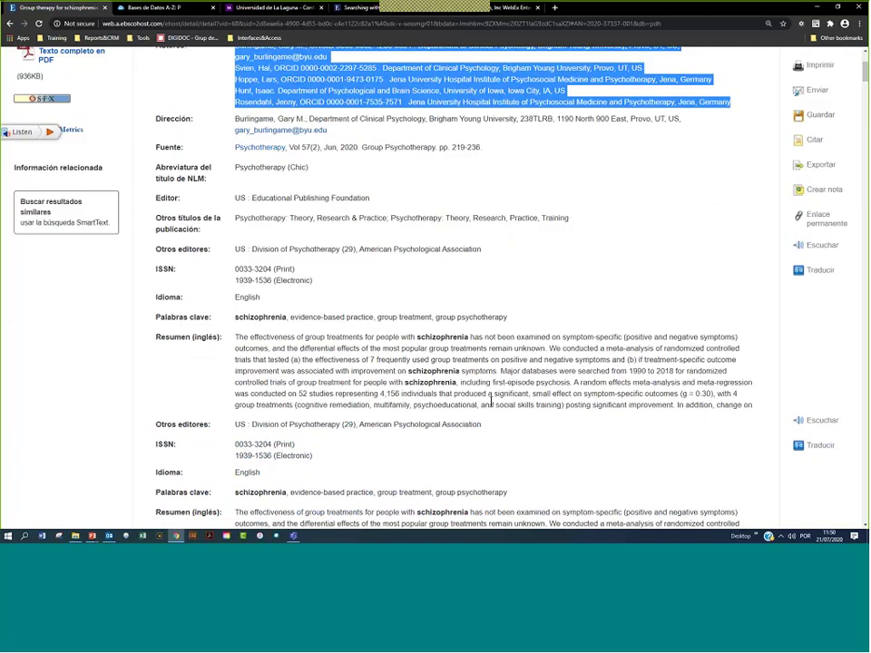
pyautogui.moveTo(233, 136); pyautogui.dragTo(311, 193)
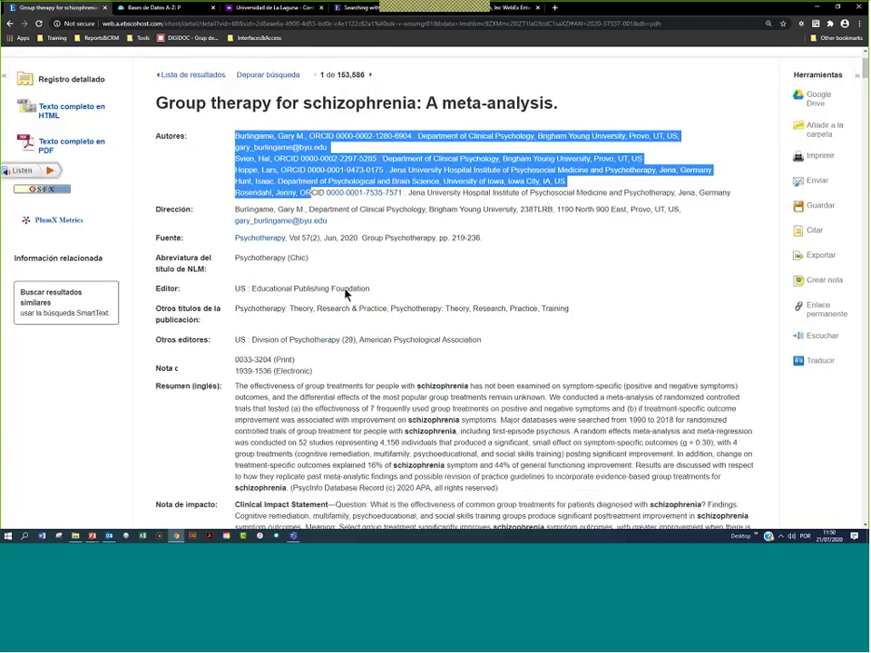
# Examine the clinical impact statement and the linked subject terms in the article's detailed record
pyautogui.scroll(-4, 346, 294)
pyautogui.moveTo(377, 219); pyautogui.dragTo(247, 167)
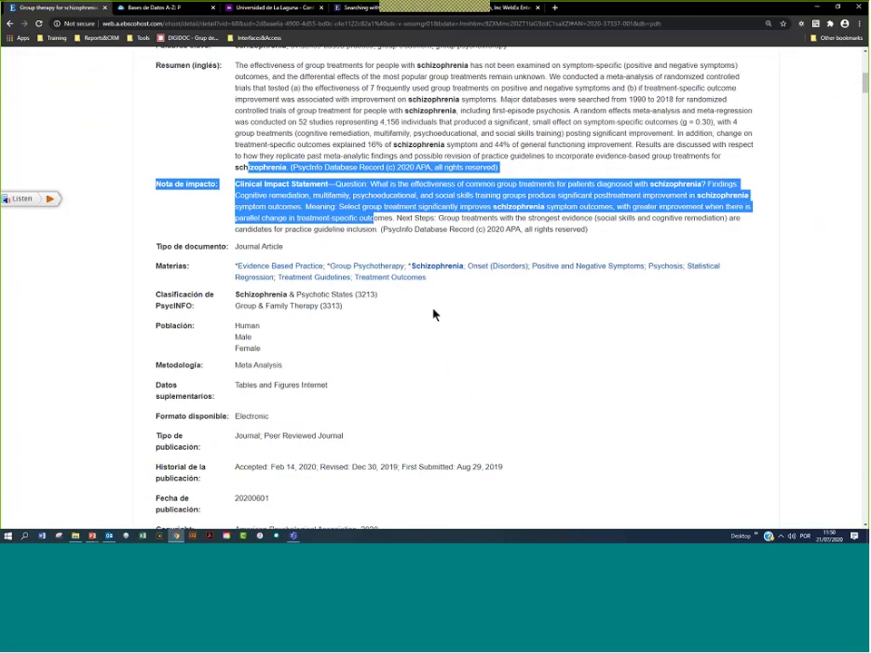
pyautogui.click(434, 315)
pyautogui.moveTo(442, 283); pyautogui.dragTo(253, 266)
pyautogui.click(594, 337)
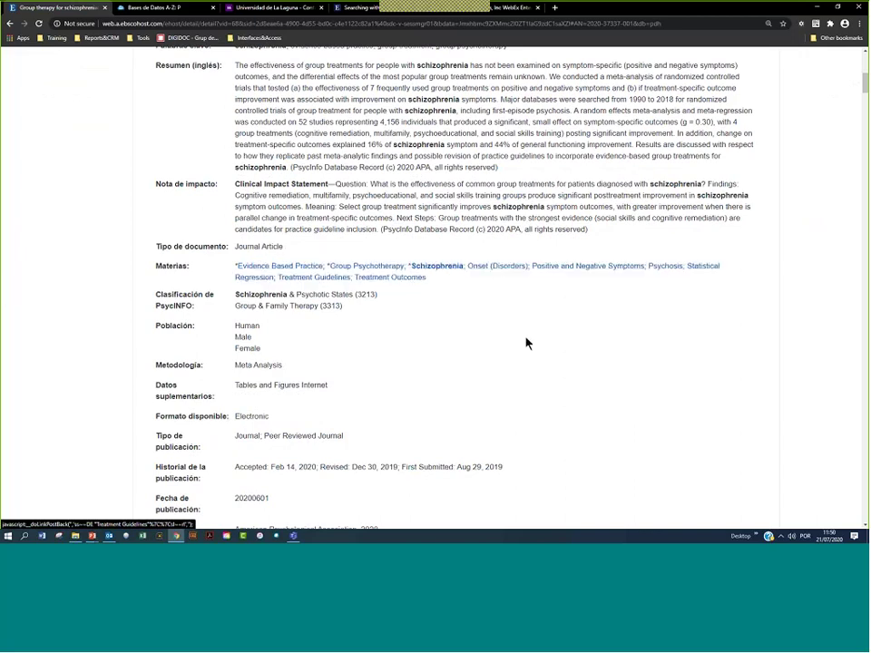
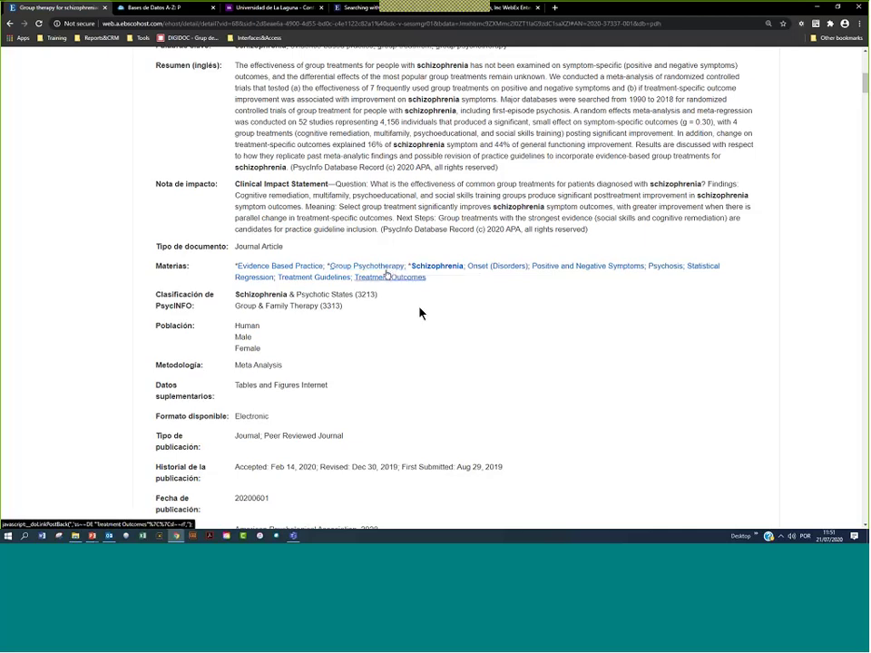
# Follow the Group Psychotherapy subject term, highlight it in the first result, and return to the article's detailed record
pyautogui.click(387, 275)
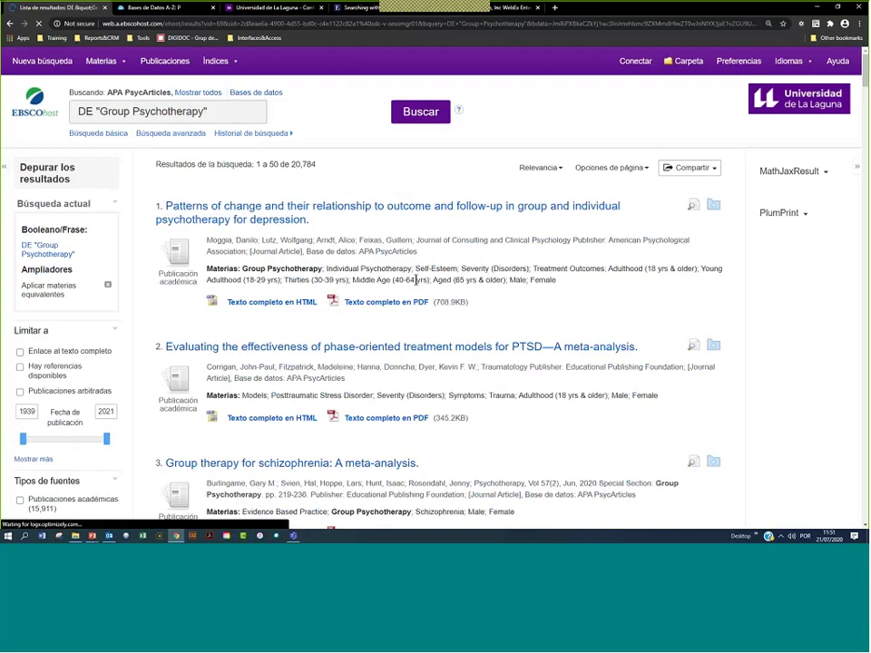
pyautogui.moveTo(338, 269); pyautogui.dragTo(244, 268)
pyautogui.click(10, 24)
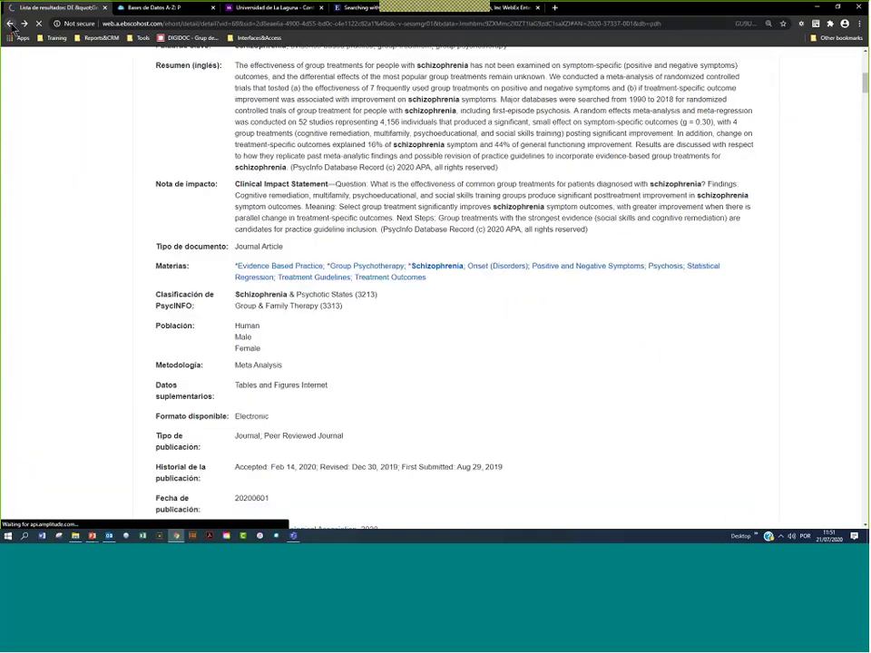
# Follow the third listed author's link, highlight the author's name in the result, and return to the detailed record
pyautogui.scroll(3, 90, 224)
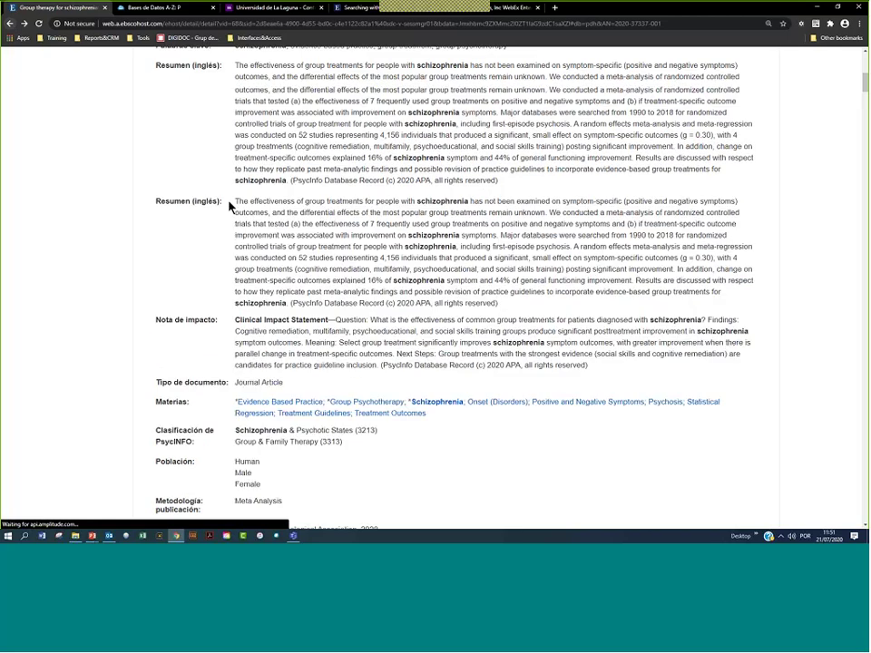
pyautogui.scroll(4, 263, 255)
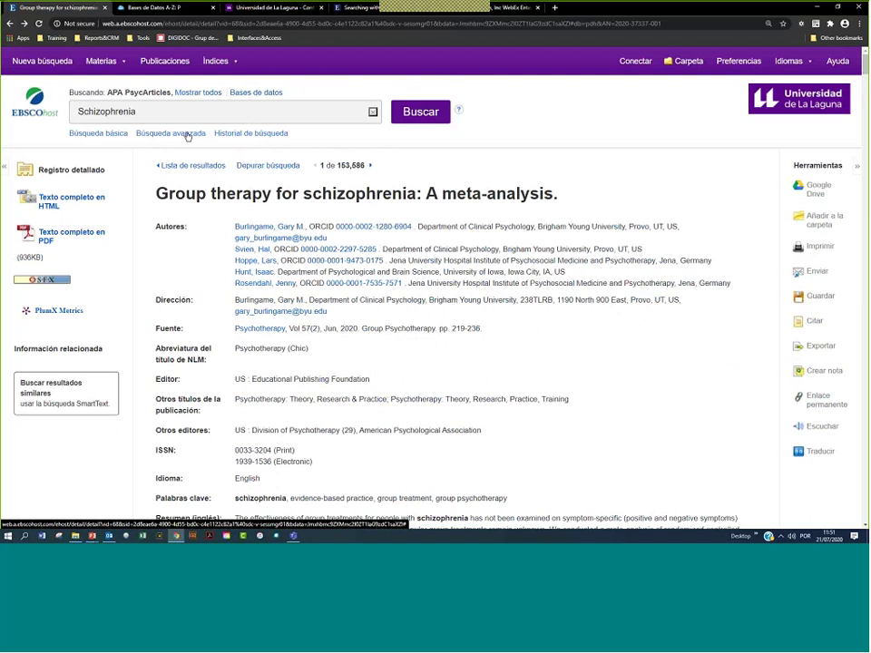
pyautogui.click(255, 261)
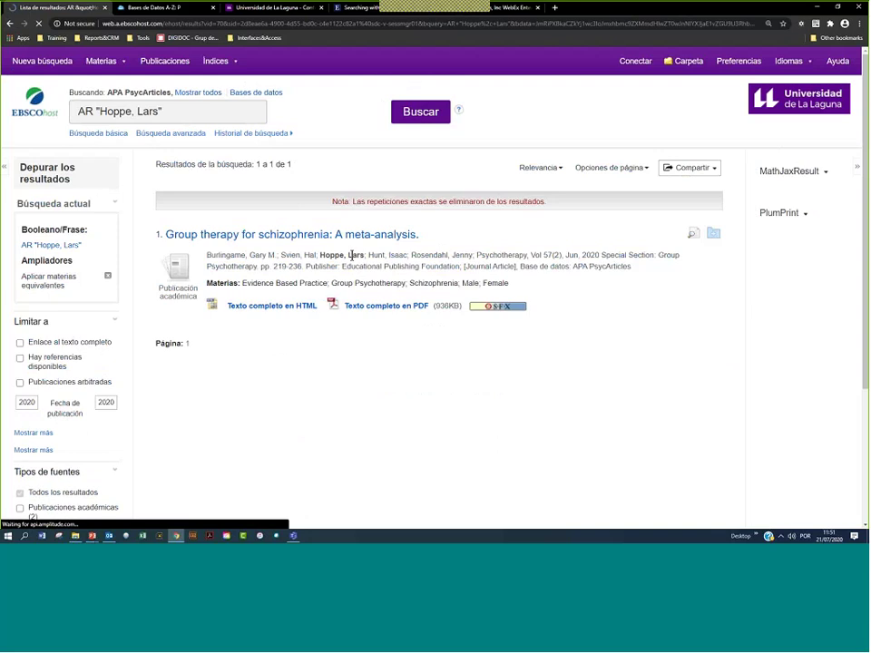
pyautogui.moveTo(365, 256); pyautogui.dragTo(324, 256)
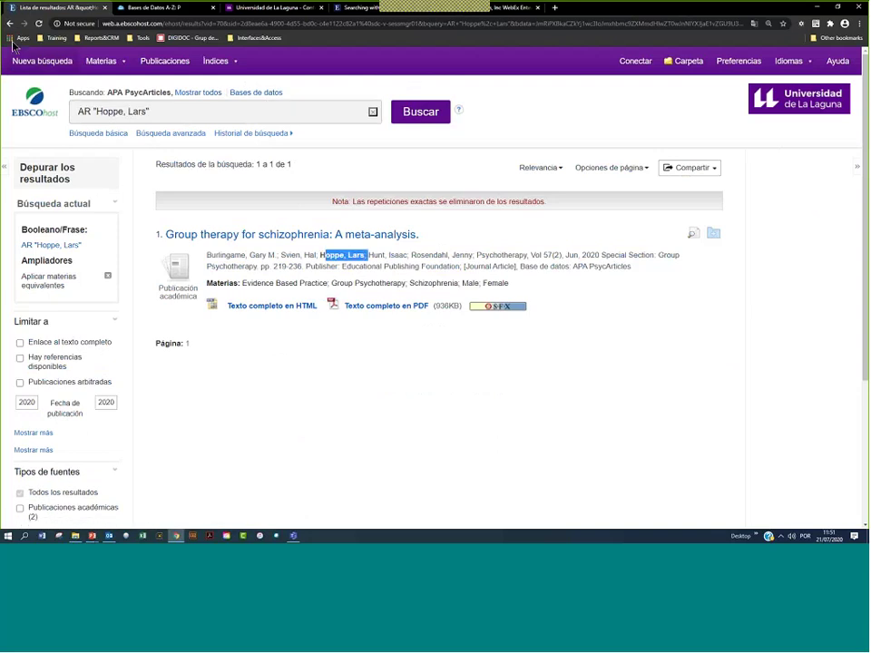
pyautogui.click(10, 24)
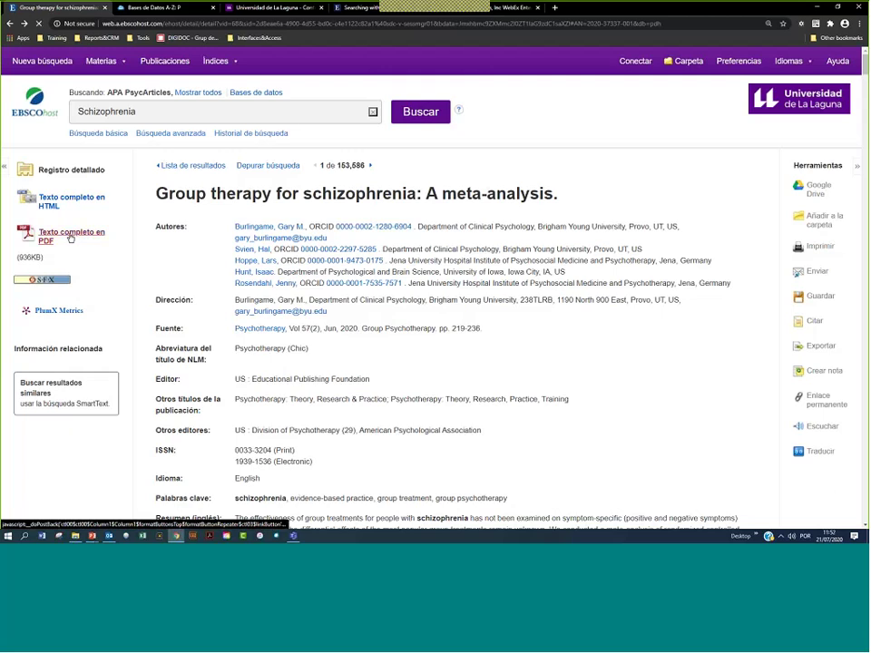
# Open the article's PDF full text, start its download but cancel the save, and return to the detailed record
pyautogui.click(71, 237)
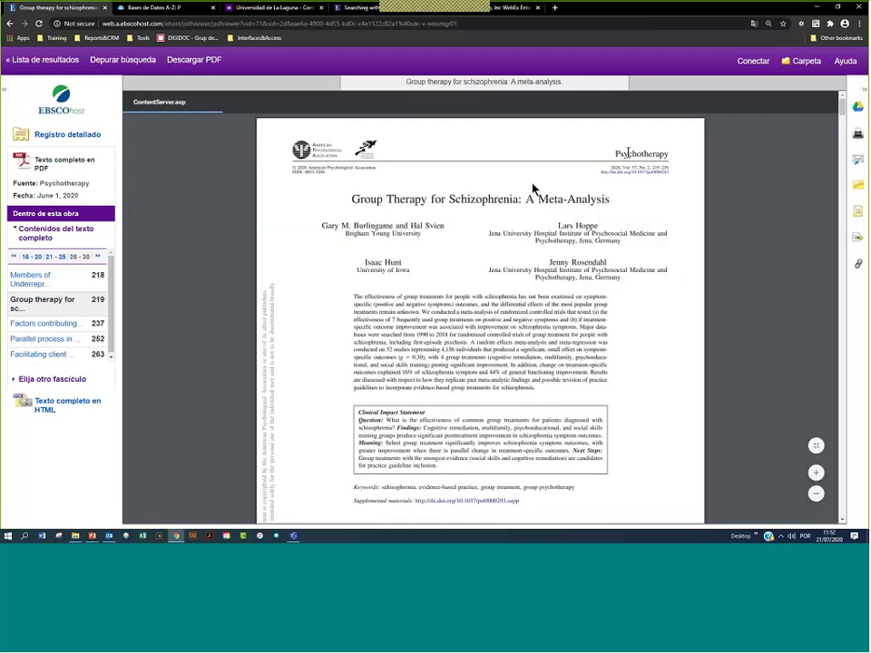
pyautogui.moveTo(766, 130)
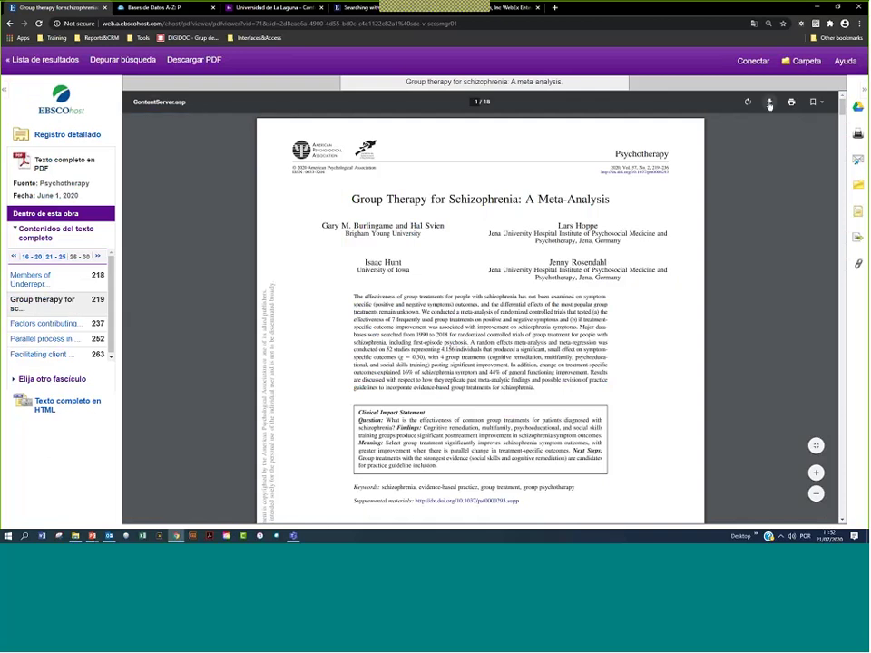
pyautogui.click(770, 102)
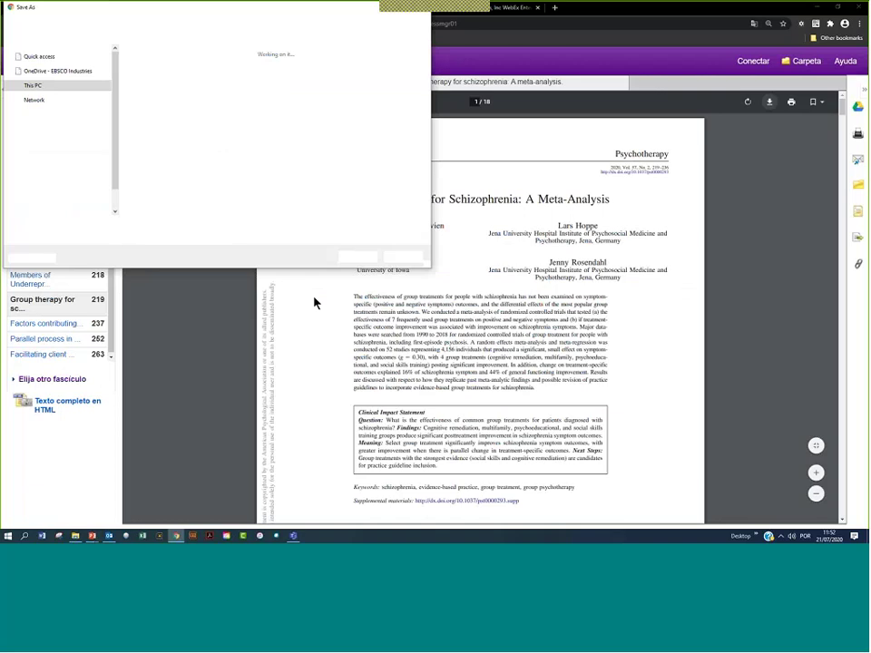
pyautogui.click(401, 257)
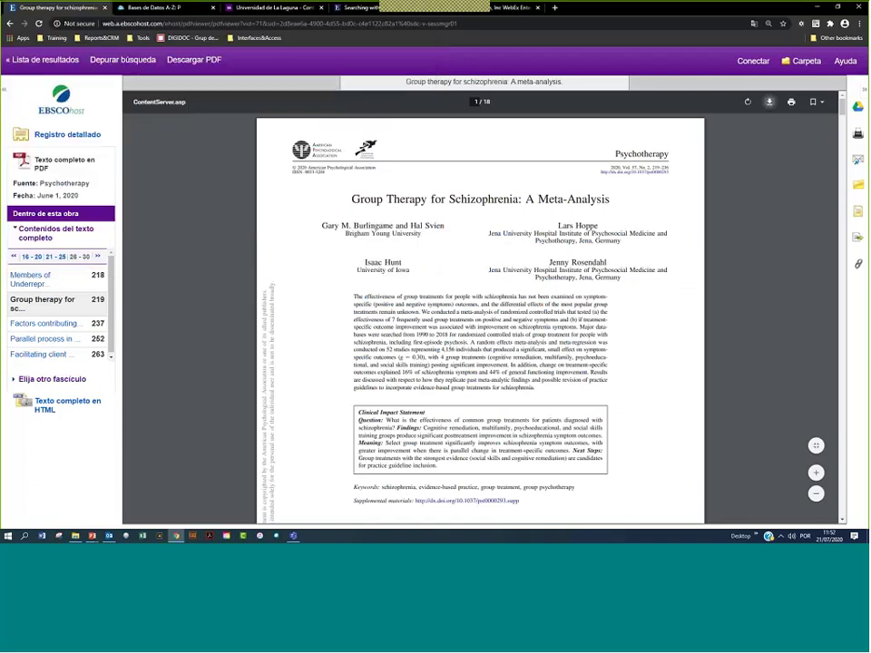
pyautogui.click(10, 24)
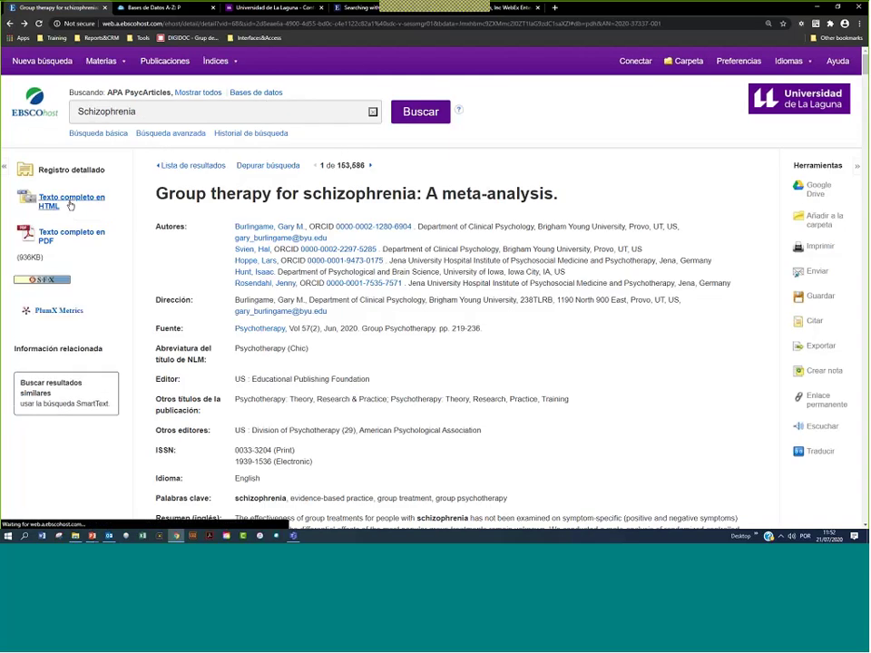
# Open the article's HTML full text, jump to its Conclusion section through the contents list and highlight the conclusion text
pyautogui.click(70, 205)
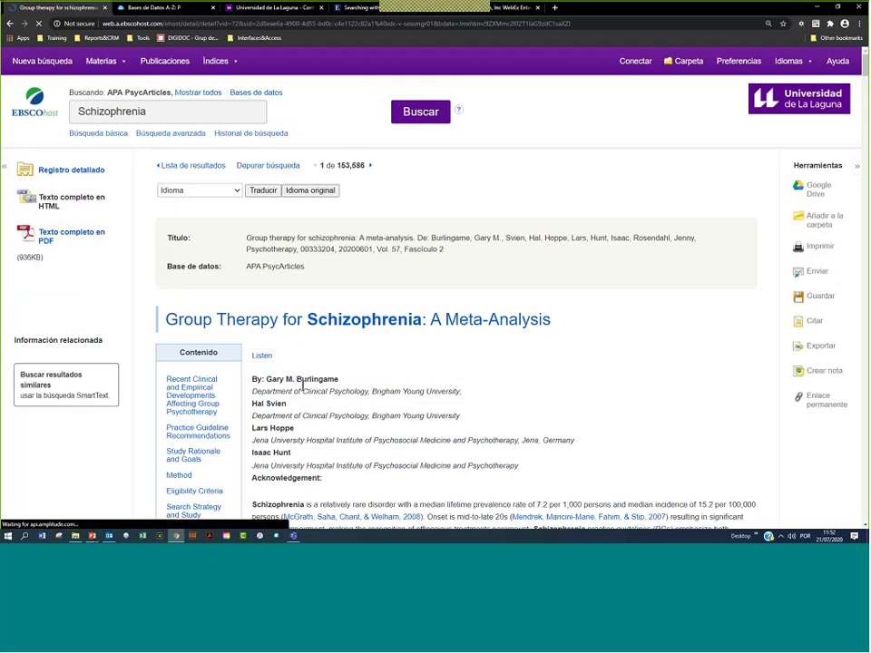
pyautogui.scroll(-3, 307, 412)
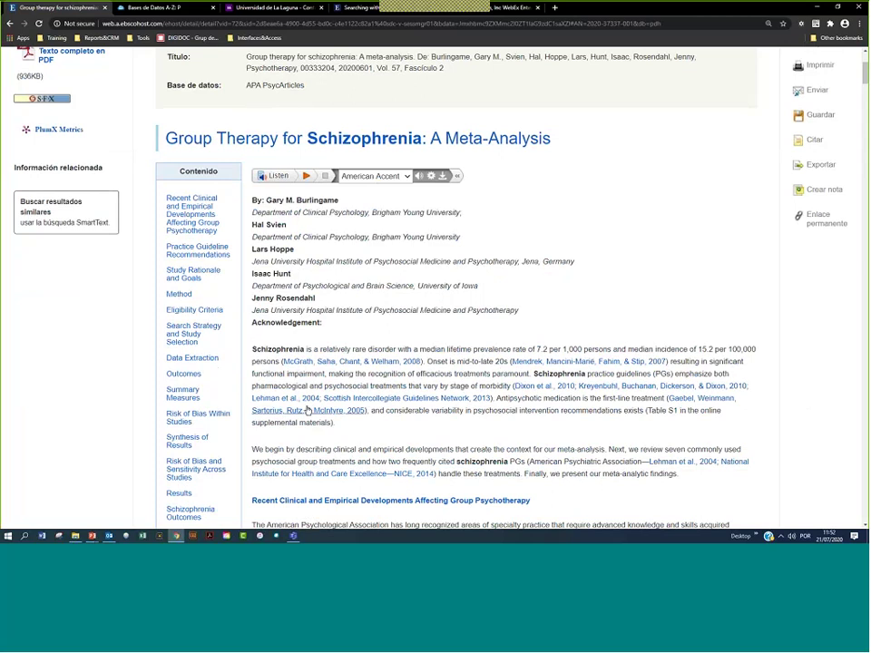
pyautogui.scroll(-5, 307, 410)
pyautogui.scroll(-2, 308, 410)
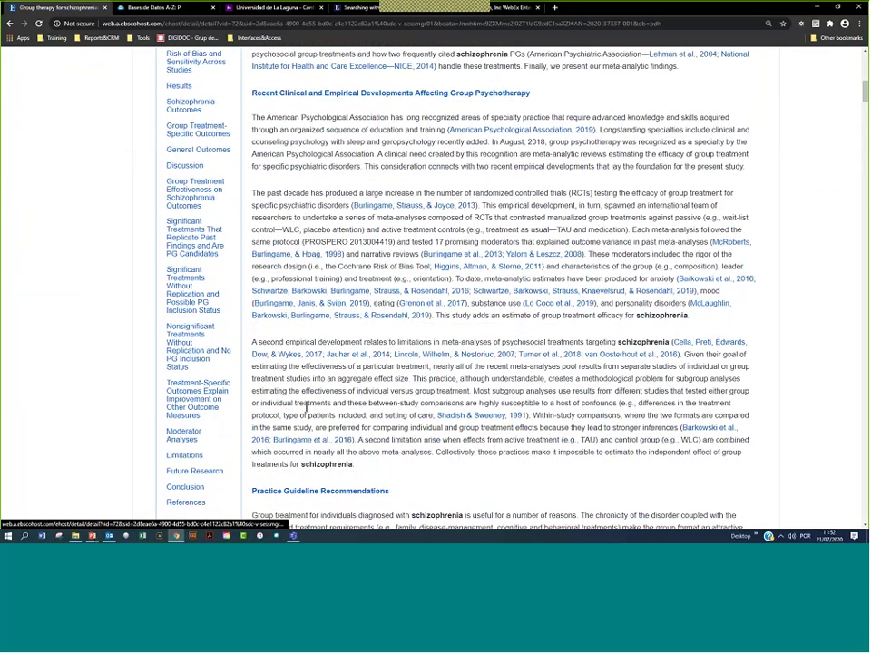
pyautogui.scroll(-2, 306, 407)
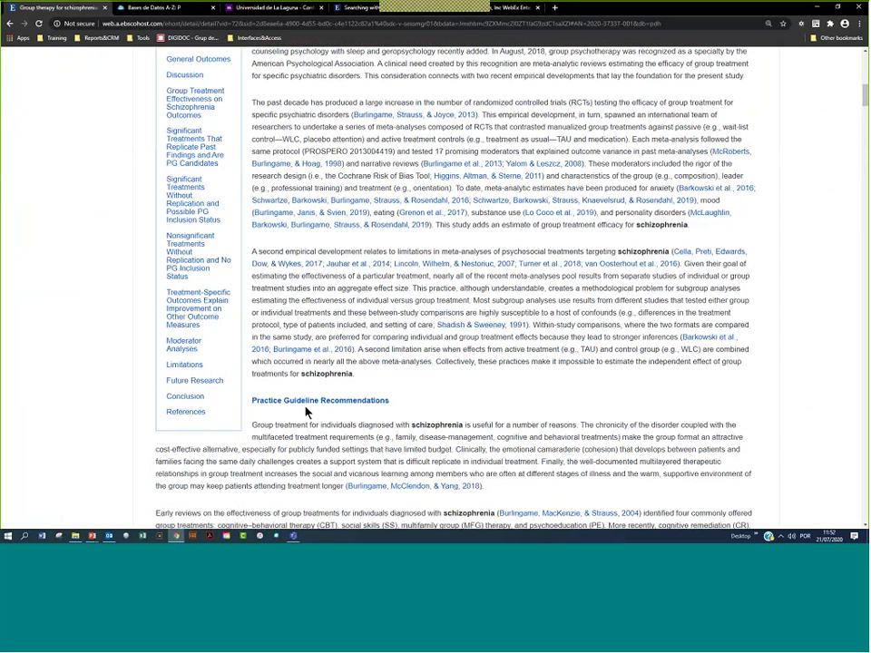
pyautogui.click(185, 396)
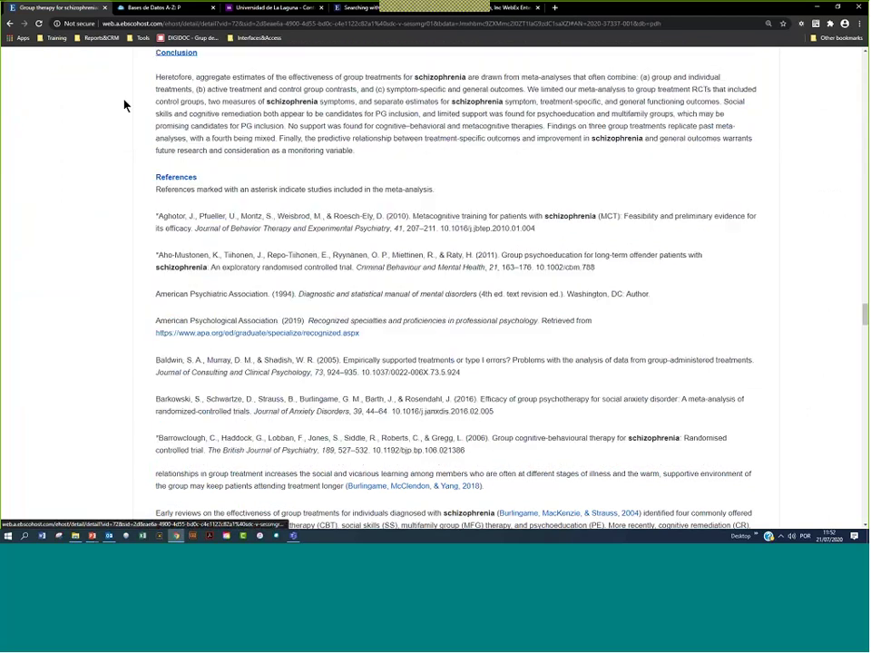
pyautogui.moveTo(156, 52); pyautogui.dragTo(358, 153)
# Translate the article's HTML full text into Spanish (Español)
pyautogui.scroll(10, 366, 350)
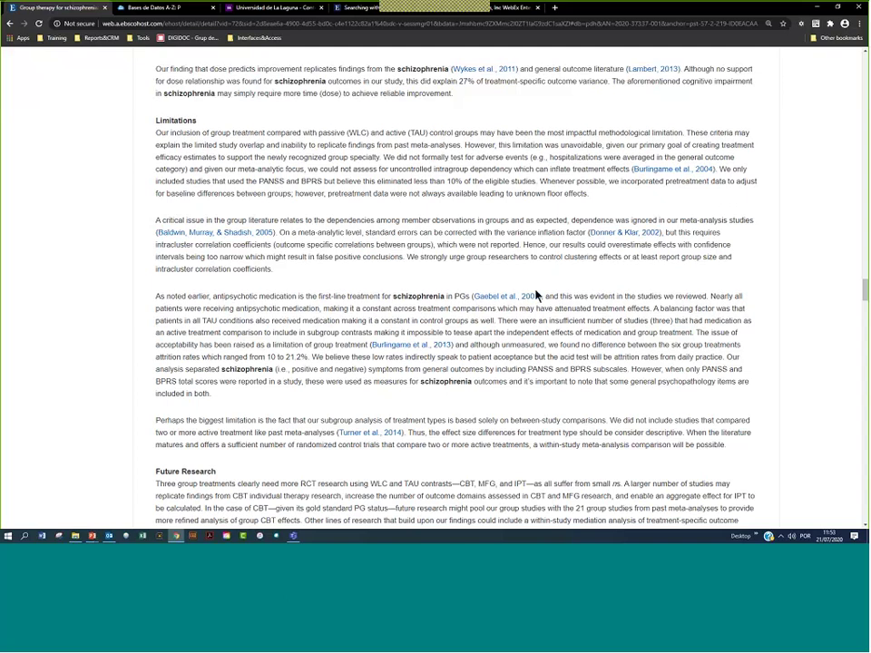
pyautogui.scroll(10, 536, 295)
pyautogui.scroll(10, 535, 295)
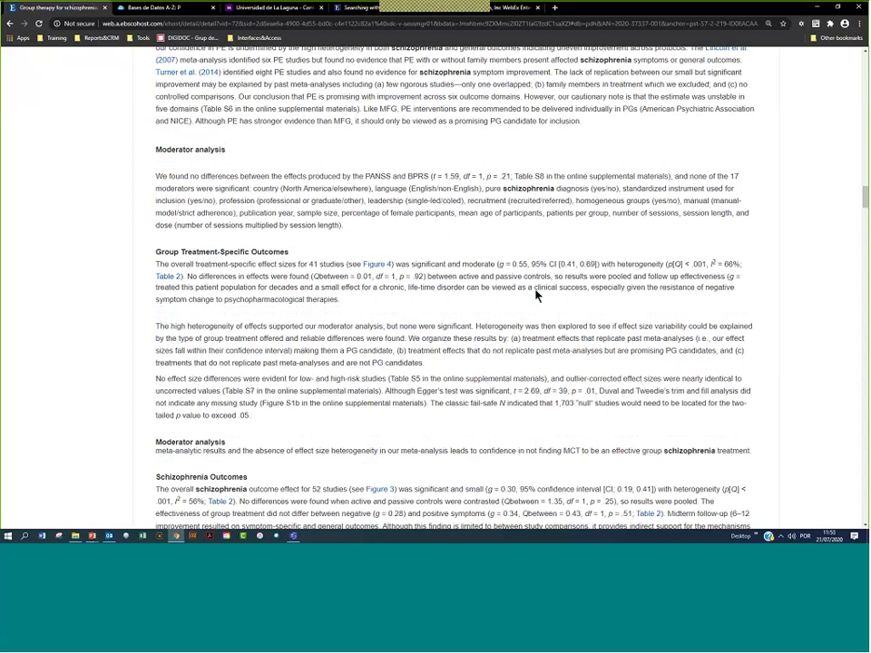
pyautogui.scroll(15, 536, 295)
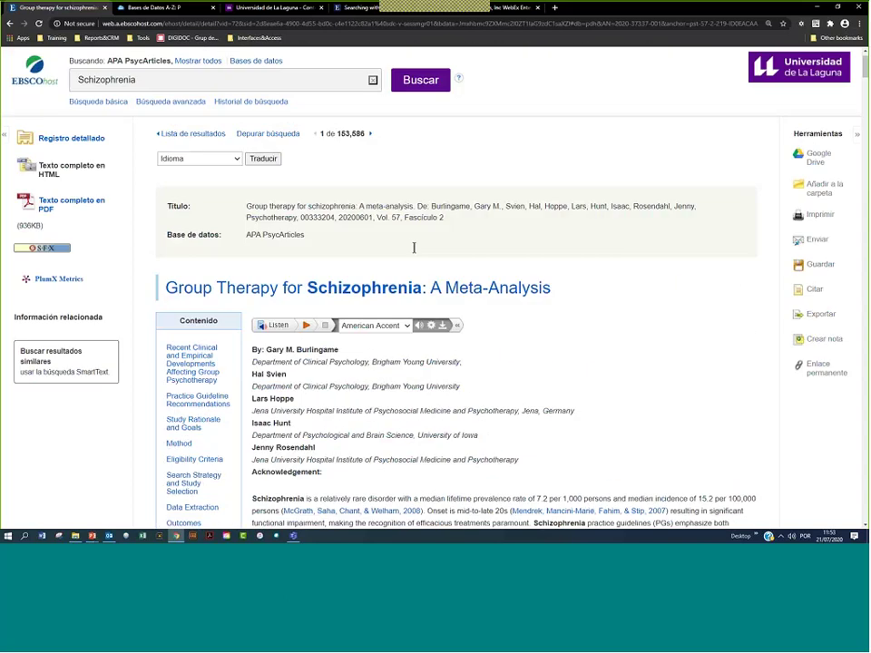
pyautogui.click(237, 192)
pyautogui.scroll(-2, 240, 245)
pyautogui.scroll(1, 240, 241)
pyautogui.click(215, 240)
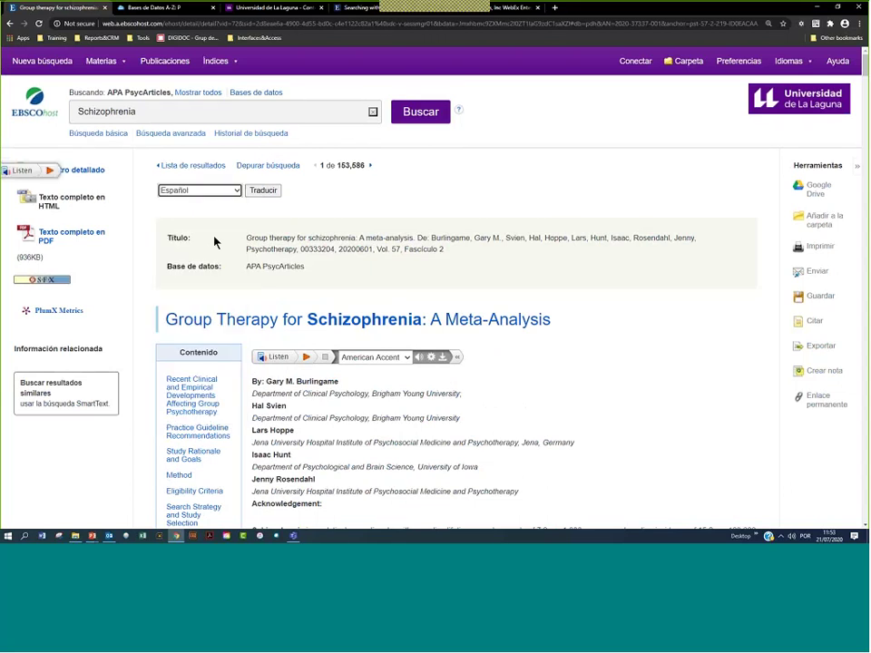
pyautogui.click(263, 191)
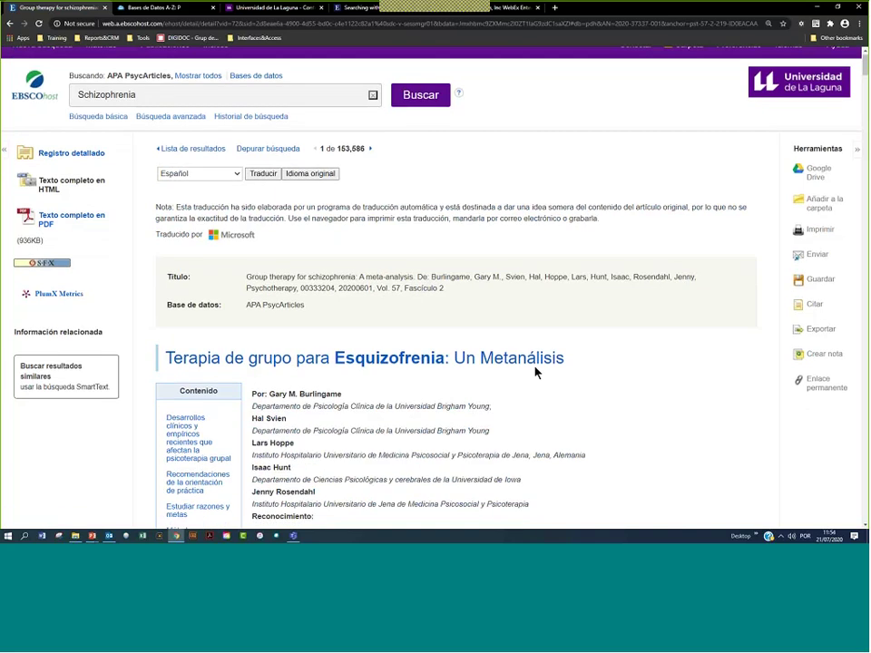
# Enlarge the browser page zoom to 200% for reading the translated article text
pyautogui.scroll(-10, 532, 366)
pyautogui.click(861, 24)
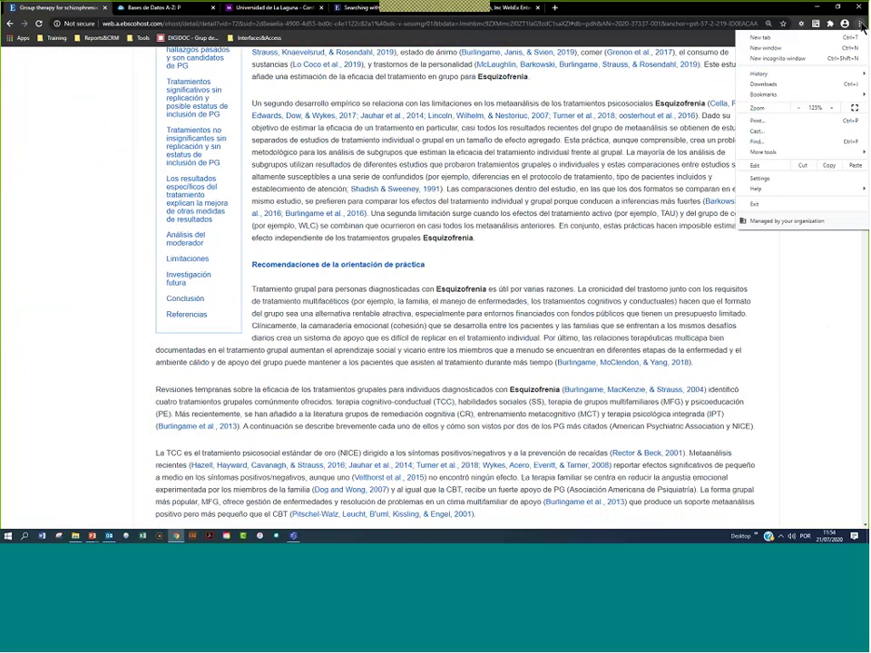
pyautogui.click(831, 107)
pyautogui.click(832, 108)
pyautogui.click(832, 107)
pyautogui.scroll(-3, 698, 223)
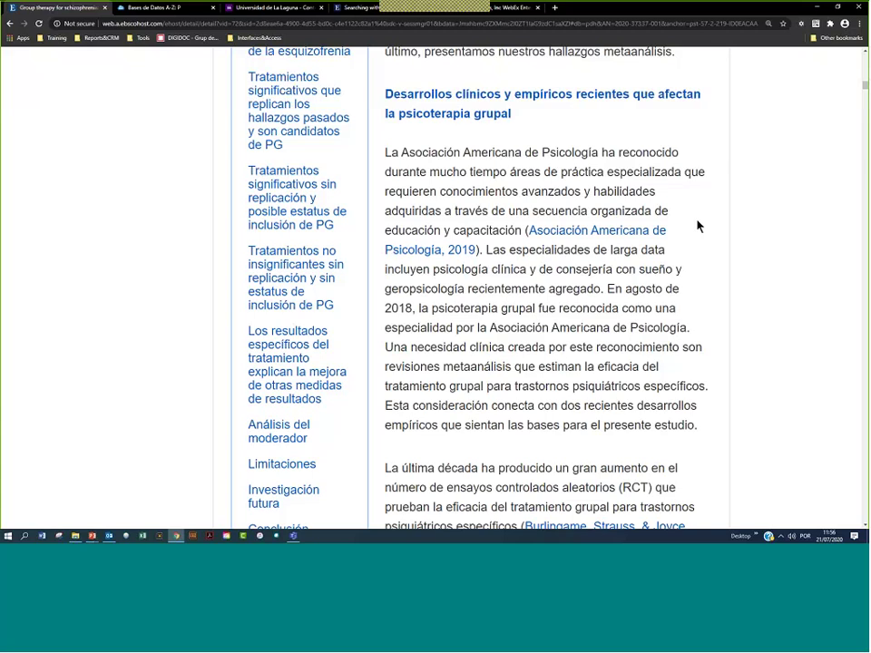
pyautogui.press('XF86AudioRaiseVolume')
pyautogui.press('XF86AudioRaiseVolume')
# Set the browser page zoom back to 125%
pyautogui.click(859, 23)
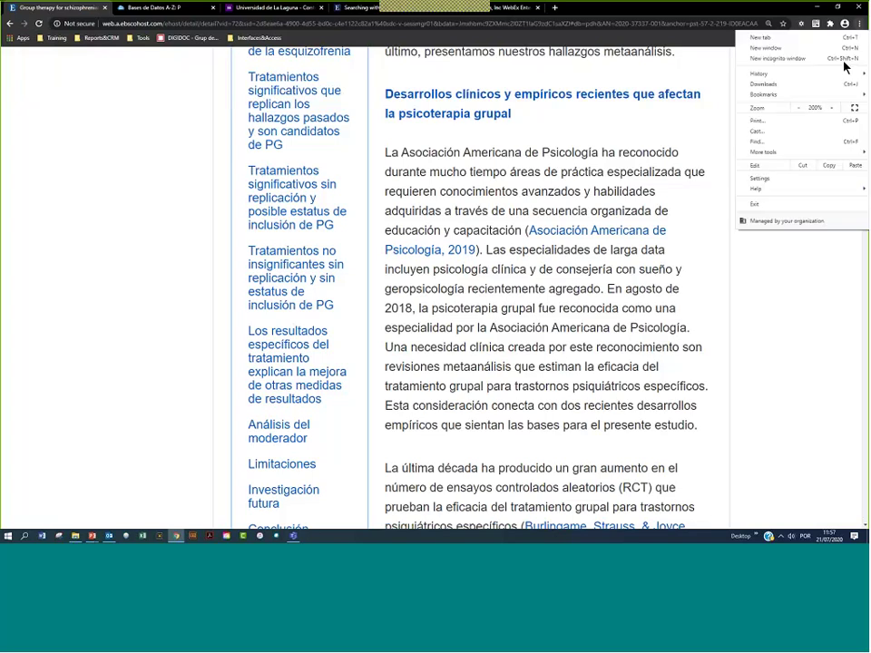
pyautogui.click(801, 109)
pyautogui.click(800, 109)
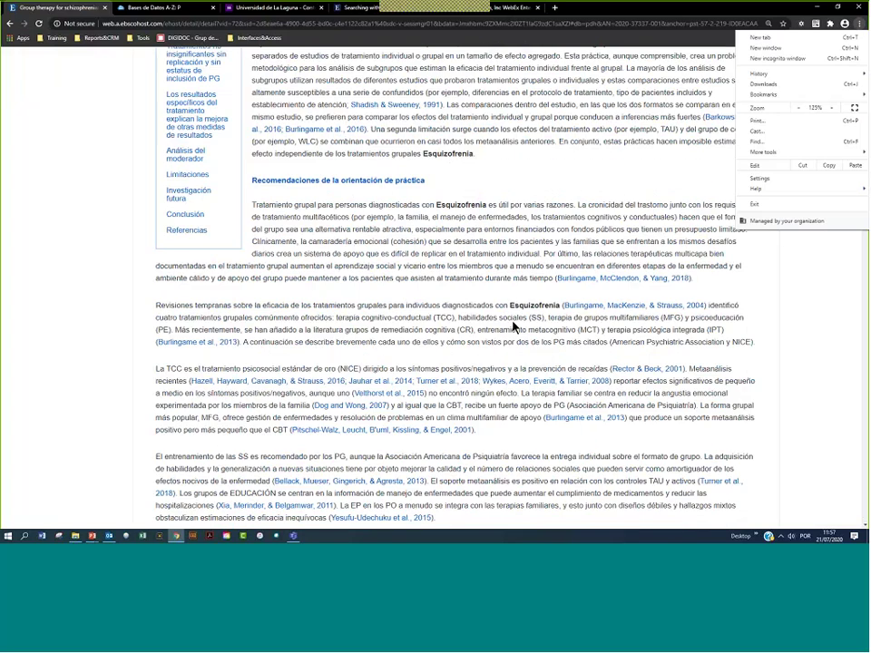
pyautogui.click(513, 322)
# Highlight the first paragraph under "Desarrollos clínicos y empíricos recientes que afectan la psicoterapia grupal" in the translated article
pyautogui.scroll(10, 513, 322)
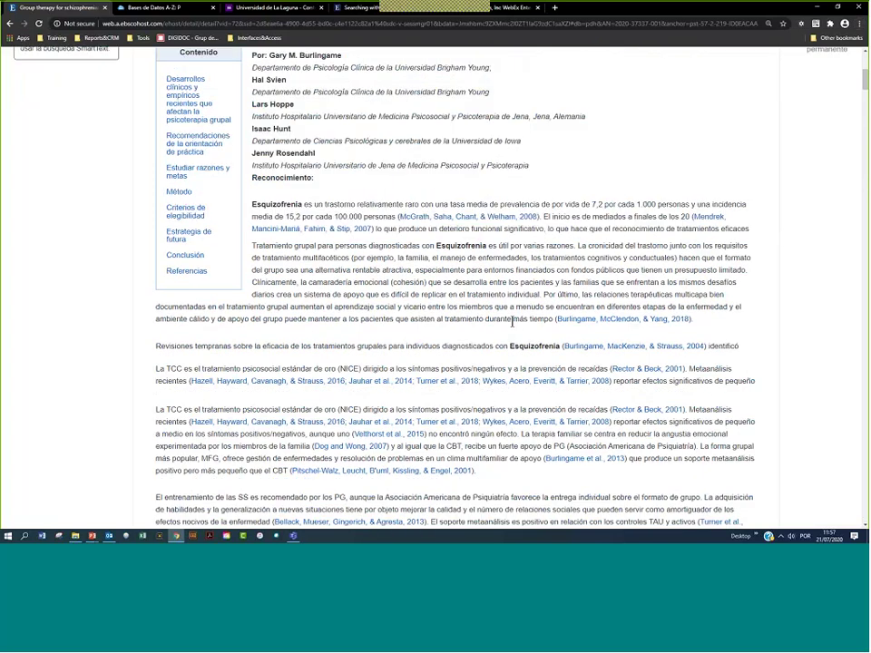
pyautogui.scroll(-2, 514, 326)
pyautogui.scroll(3, 513, 326)
pyautogui.scroll(-4, 514, 327)
pyautogui.scroll(-4, 513, 325)
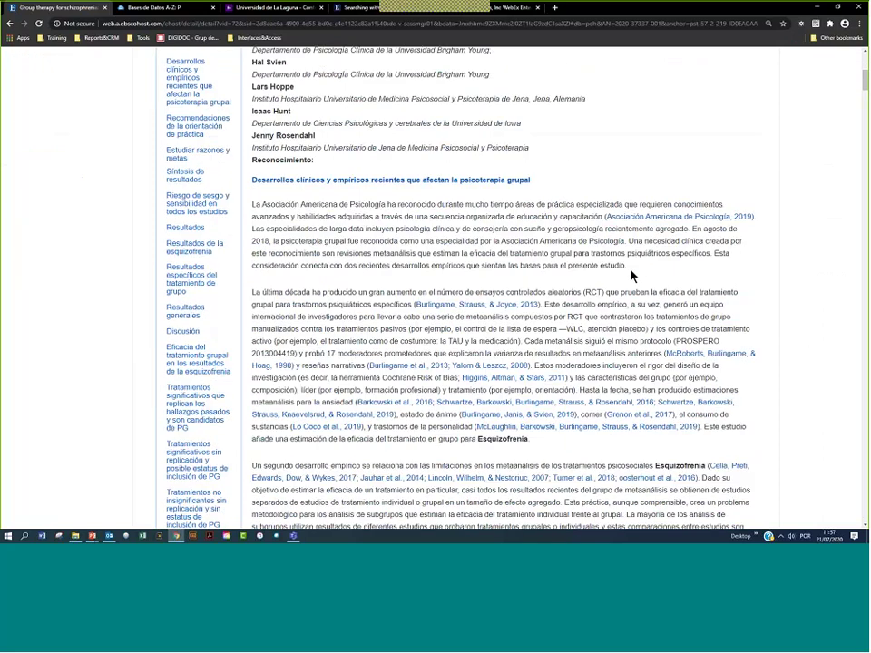
pyautogui.moveTo(635, 272); pyautogui.dragTo(249, 215)
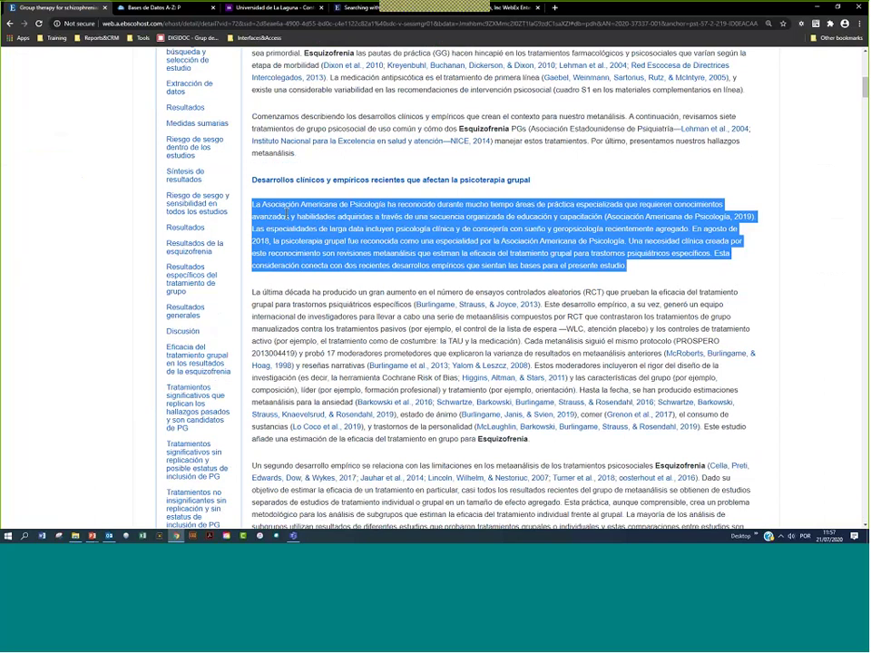
# Return the article to its original language and highlight the paragraph beginning "A second empirical development relates to limitations"
pyautogui.scroll(10, 300, 163)
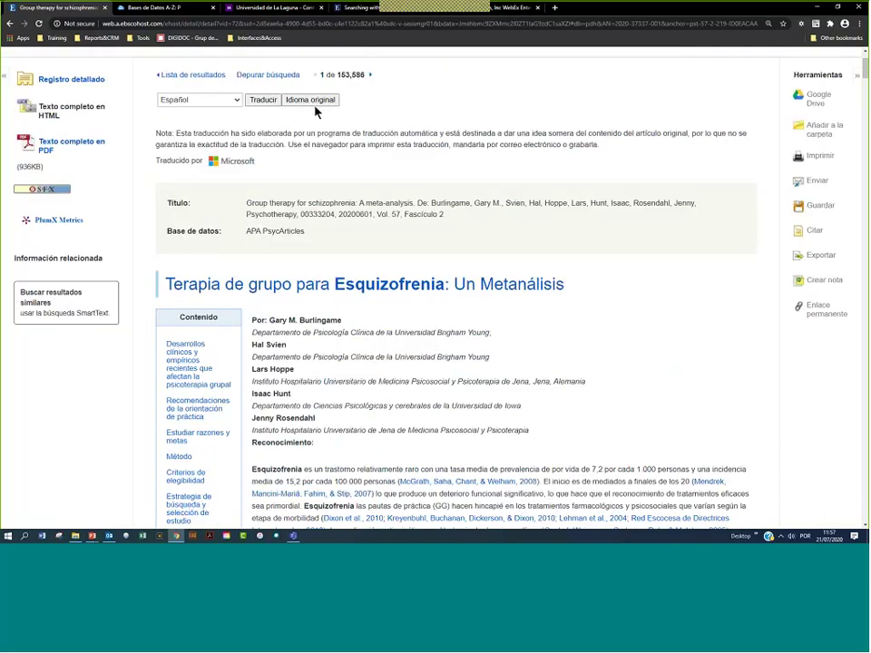
pyautogui.click(317, 102)
pyautogui.scroll(-5, 494, 275)
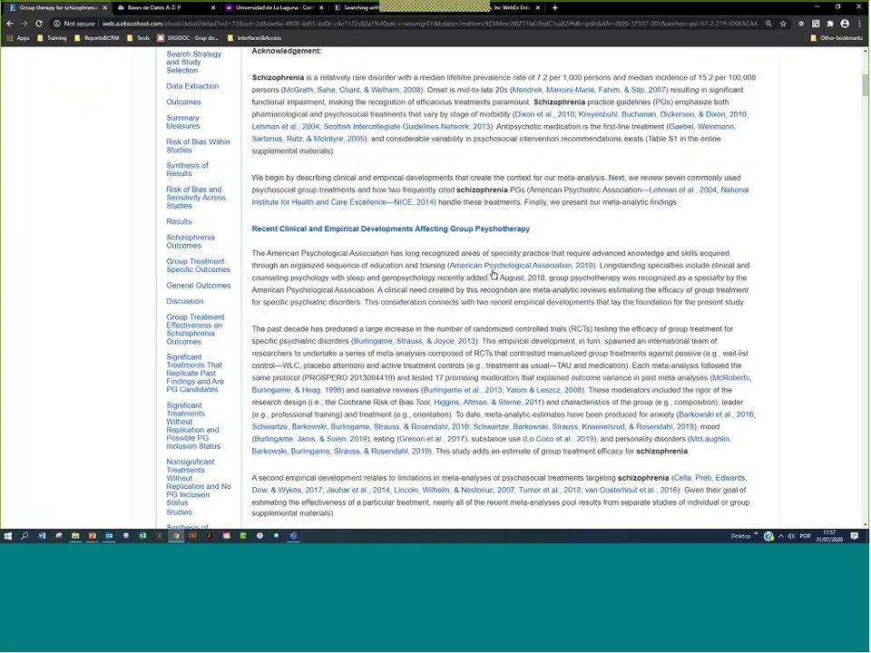
pyautogui.scroll(-2, 492, 279)
pyautogui.scroll(-1, 744, 370)
pyautogui.moveTo(733, 361); pyautogui.dragTo(741, 363)
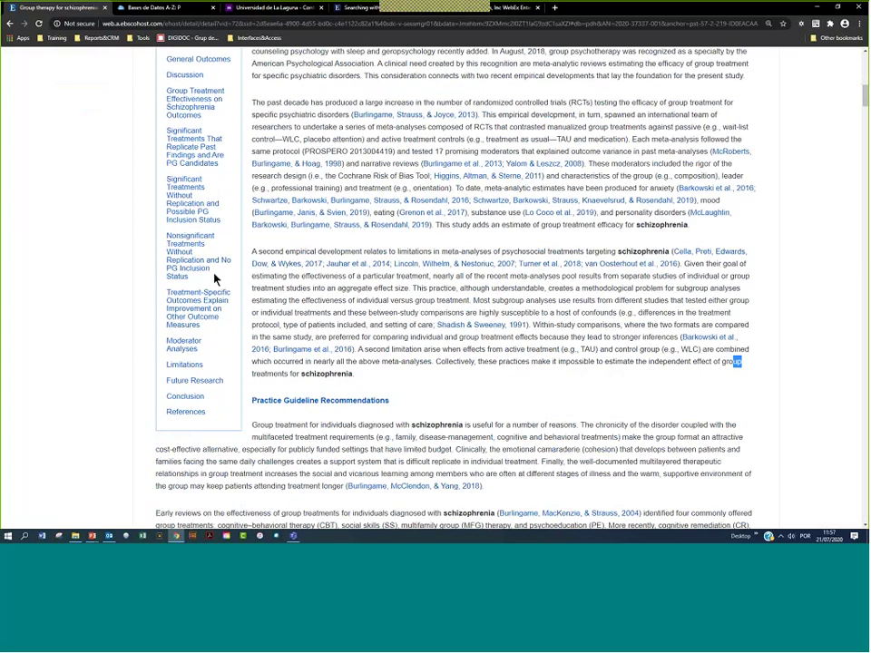
pyautogui.moveTo(215, 280); pyautogui.dragTo(246, 248)
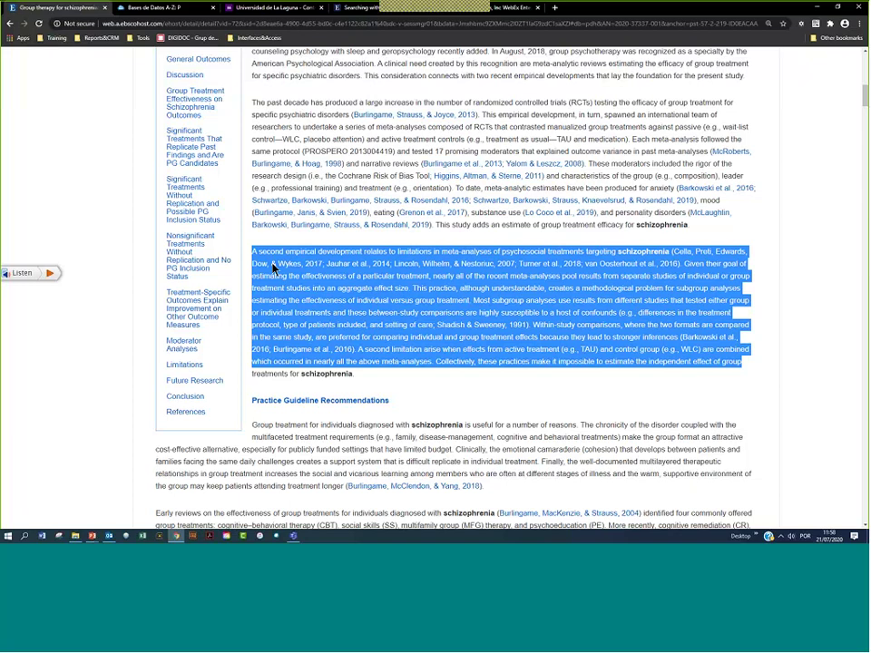
# Set the article's text-to-speech voice to British Accent
pyautogui.scroll(15, 291, 272)
pyautogui.scroll(-2, 397, 346)
pyautogui.click(405, 226)
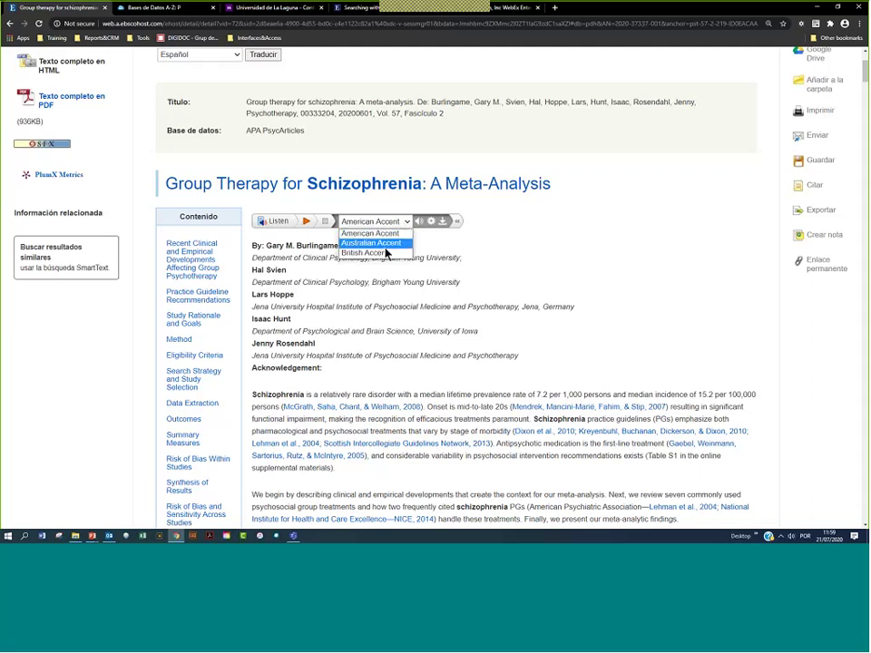
pyautogui.click(381, 254)
# Highlight the first paragraph under "Recent Clinical and Empirical Developments Affecting Group Psychotherapy" and raise the computer's volume to 100
pyautogui.scroll(-7, 377, 271)
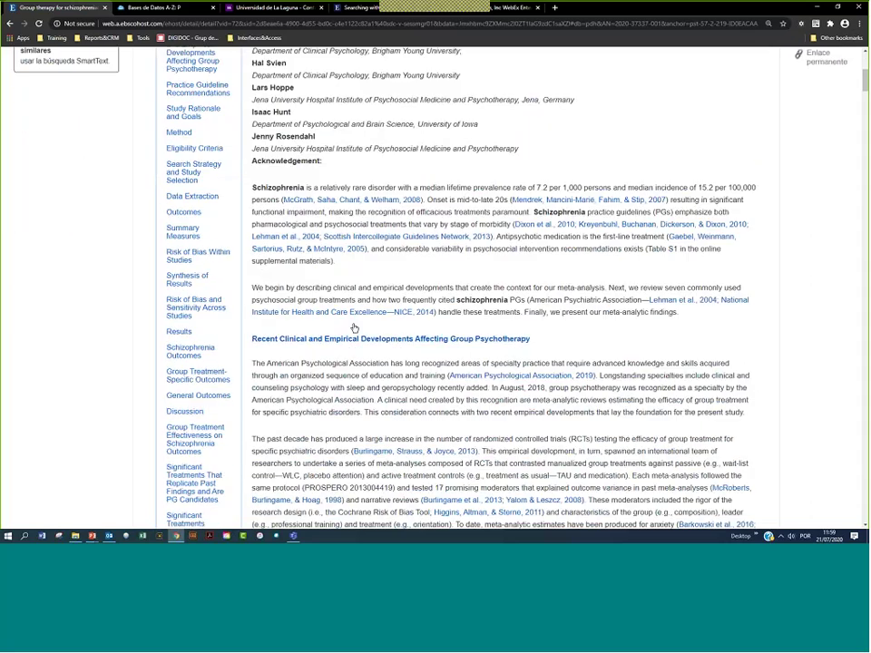
pyautogui.moveTo(731, 302); pyautogui.dragTo(252, 253)
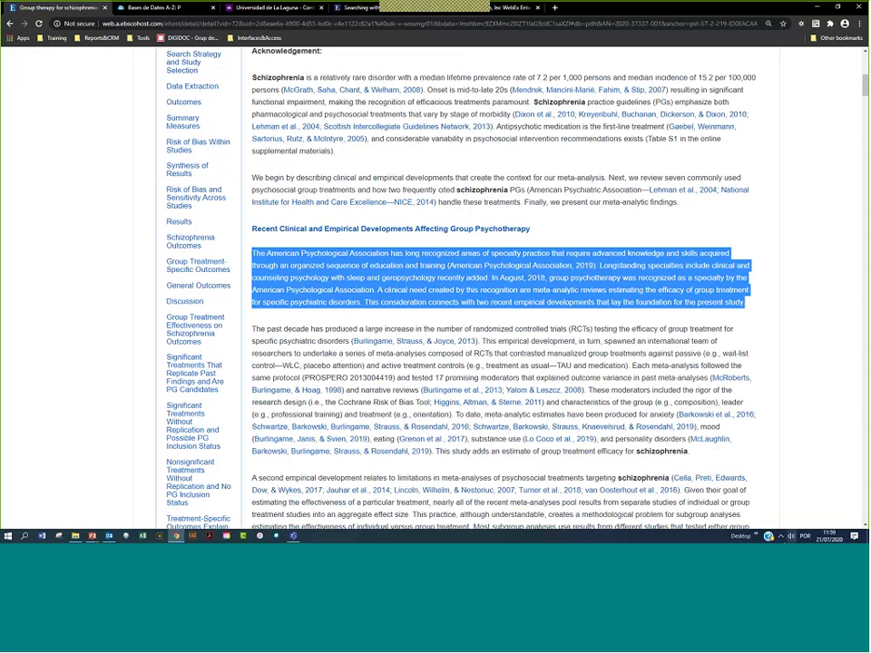
pyautogui.click(783, 538)
pyautogui.click(791, 537)
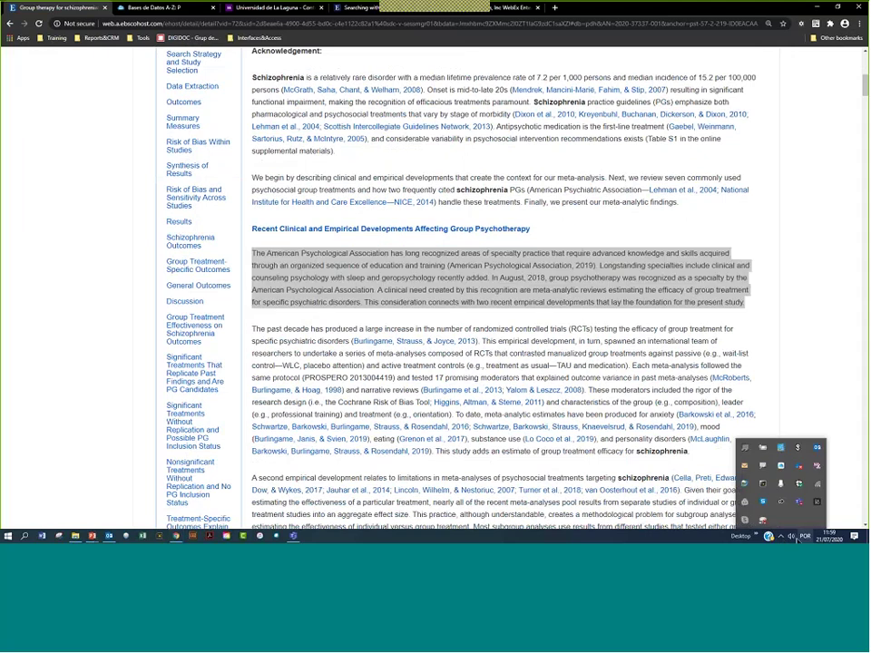
pyautogui.moveTo(812, 528); pyautogui.dragTo(852, 526)
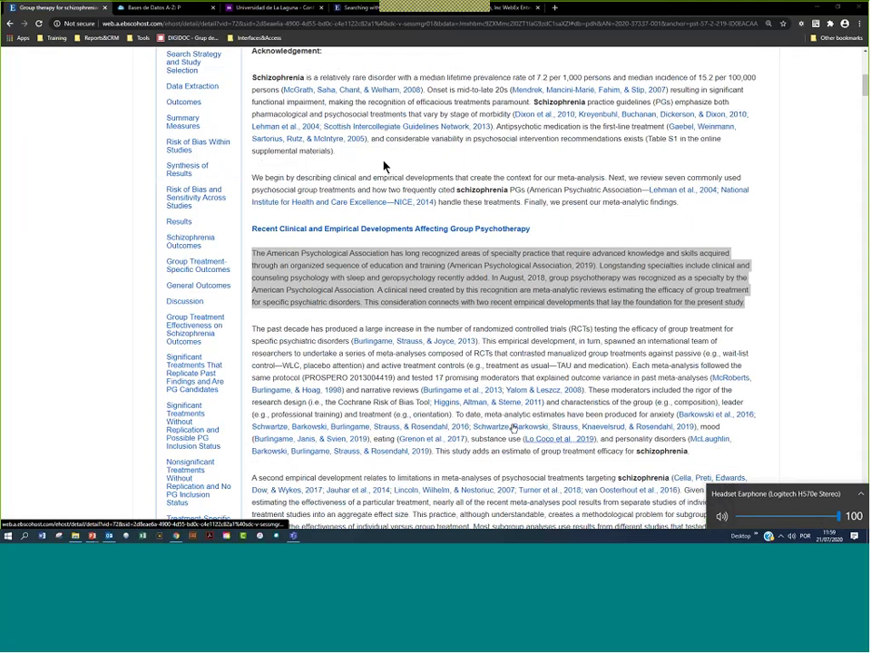
# Reselect the first paragraph under "Recent Clinical and Empirical Developments", have it read aloud, and pause the reading
pyautogui.scroll(3, 353, 274)
pyautogui.moveTo(255, 389); pyautogui.dragTo(754, 447)
pyautogui.scroll(5, 288, 259)
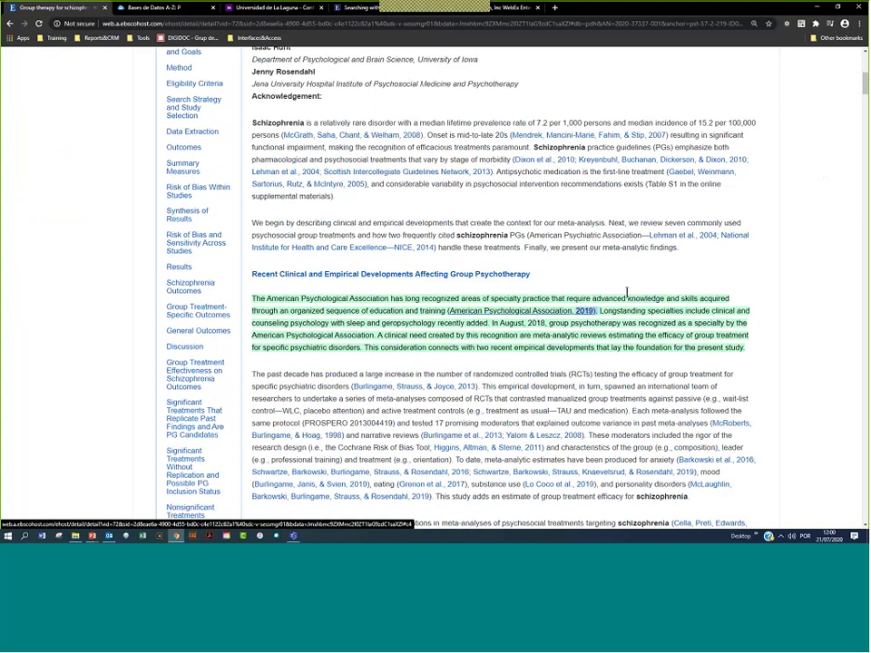
pyautogui.scroll(3, 309, 235)
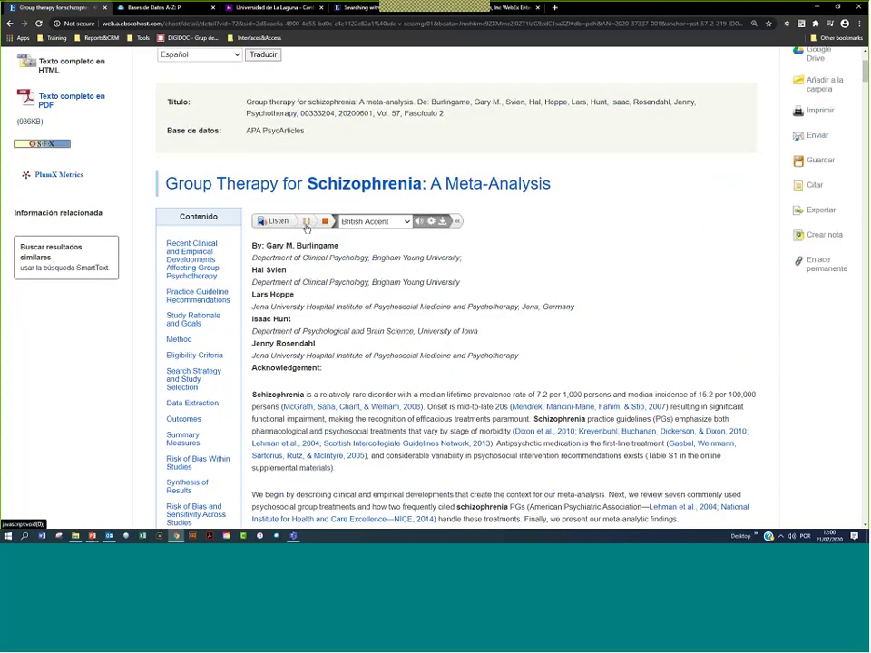
pyautogui.click(307, 224)
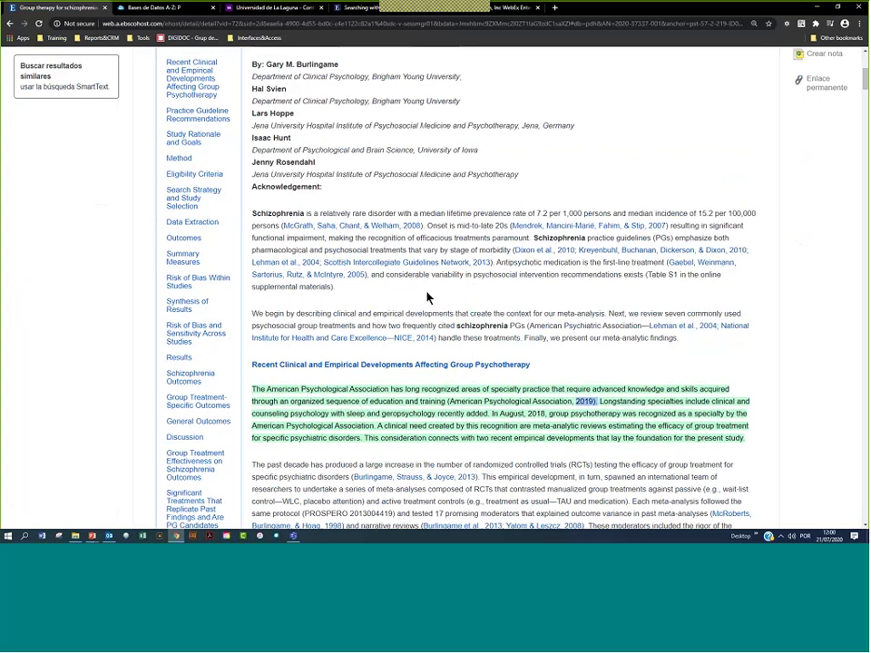
# Set the ReadSpeaker reading speed to Slow and close the settings
pyautogui.scroll(3, 428, 296)
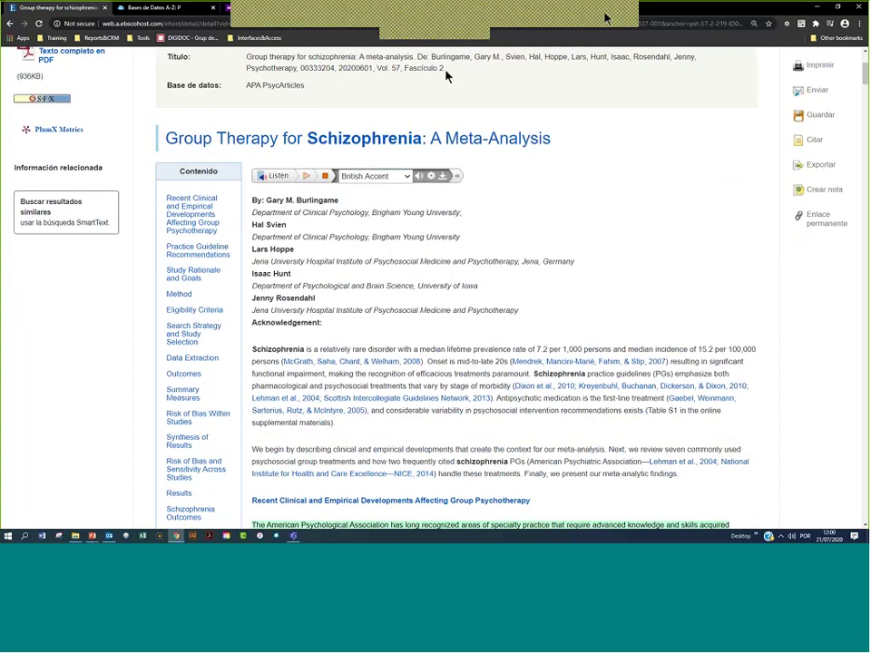
pyautogui.click(431, 175)
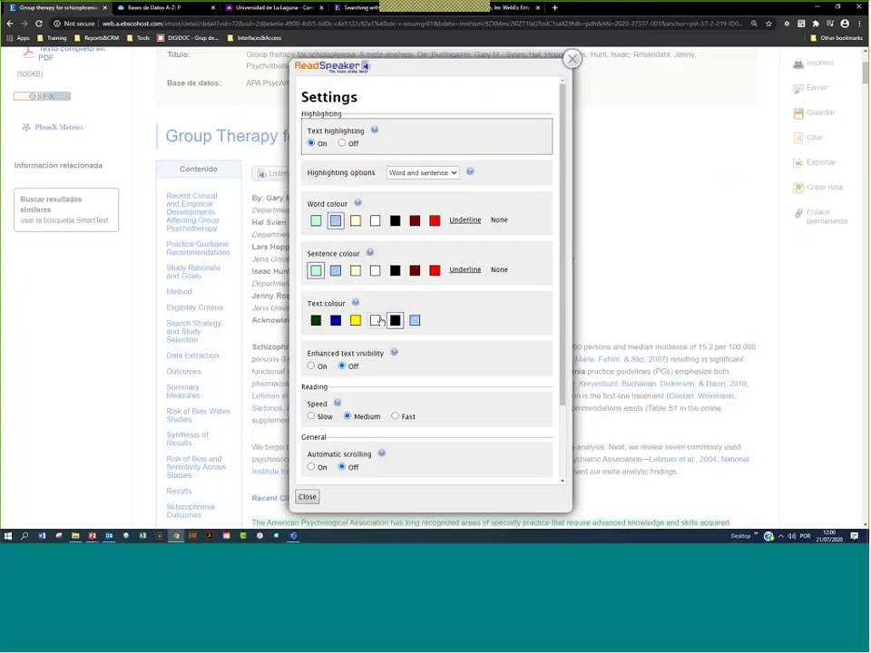
pyautogui.scroll(-2, 331, 348)
pyautogui.click(311, 326)
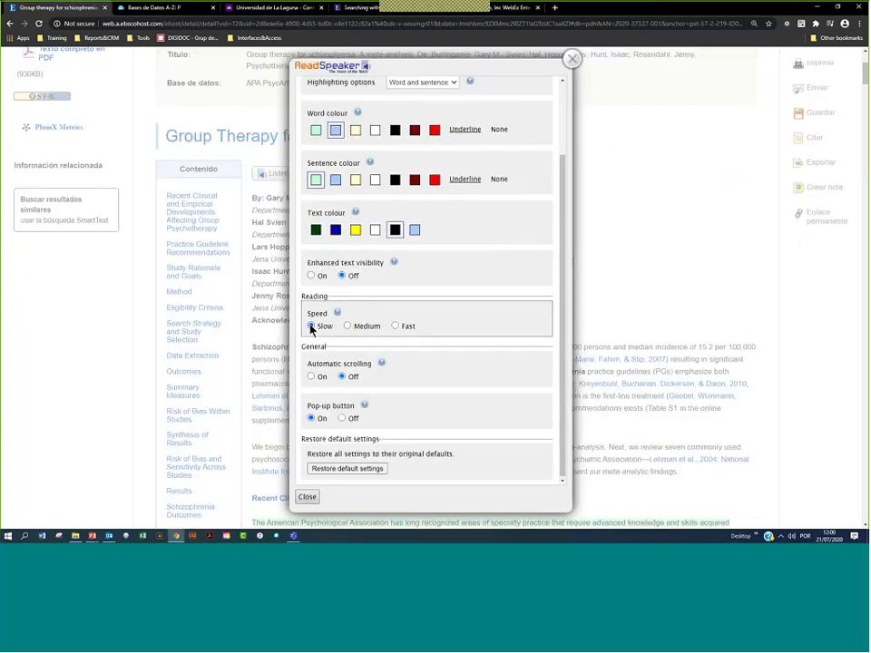
pyautogui.click(307, 498)
# Highlight the paragraph beginning "The American Psychological Association has long recognized" again and play it aloud at the slow speed
pyautogui.scroll(-1, 308, 486)
pyautogui.scroll(-2, 255, 343)
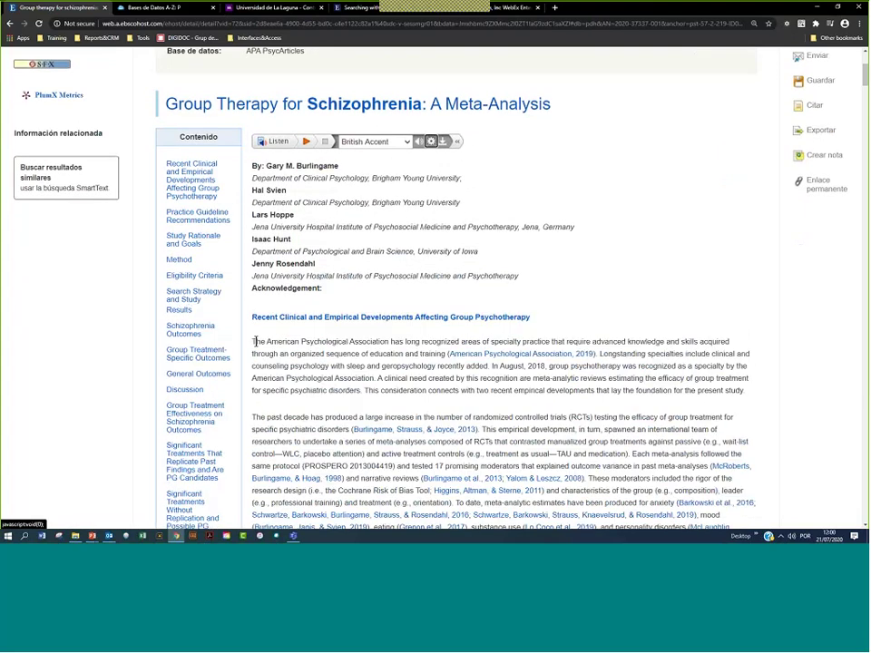
pyautogui.moveTo(255, 343); pyautogui.dragTo(751, 395)
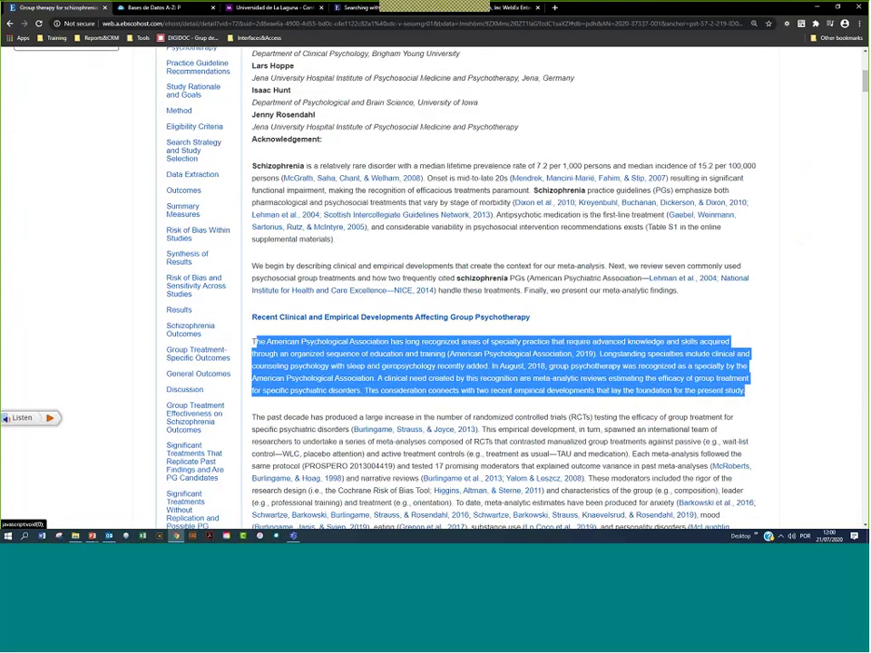
pyautogui.click(274, 341)
pyautogui.moveTo(252, 342); pyautogui.dragTo(722, 401)
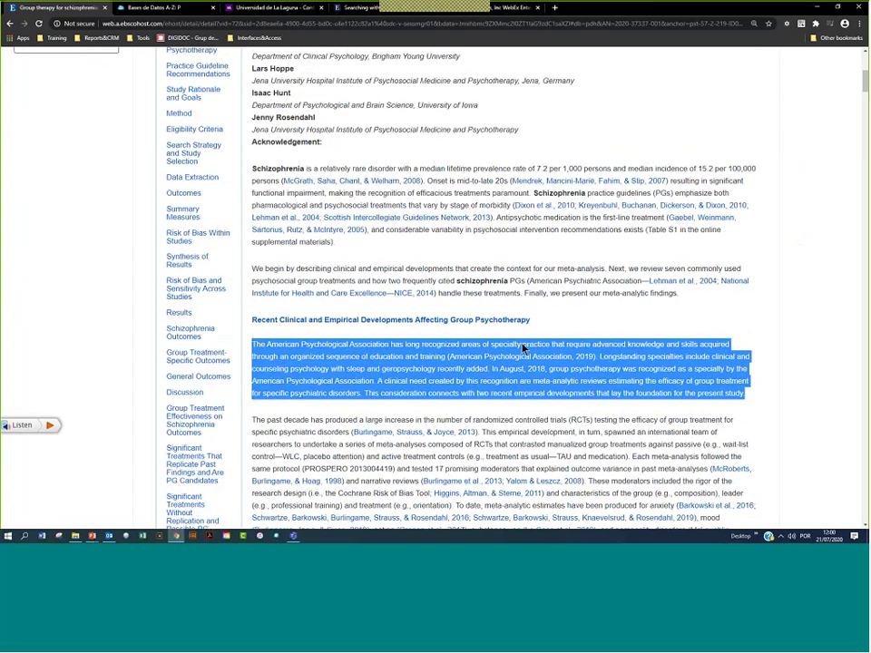
pyautogui.scroll(5, 301, 243)
pyautogui.scroll(-1, 274, 160)
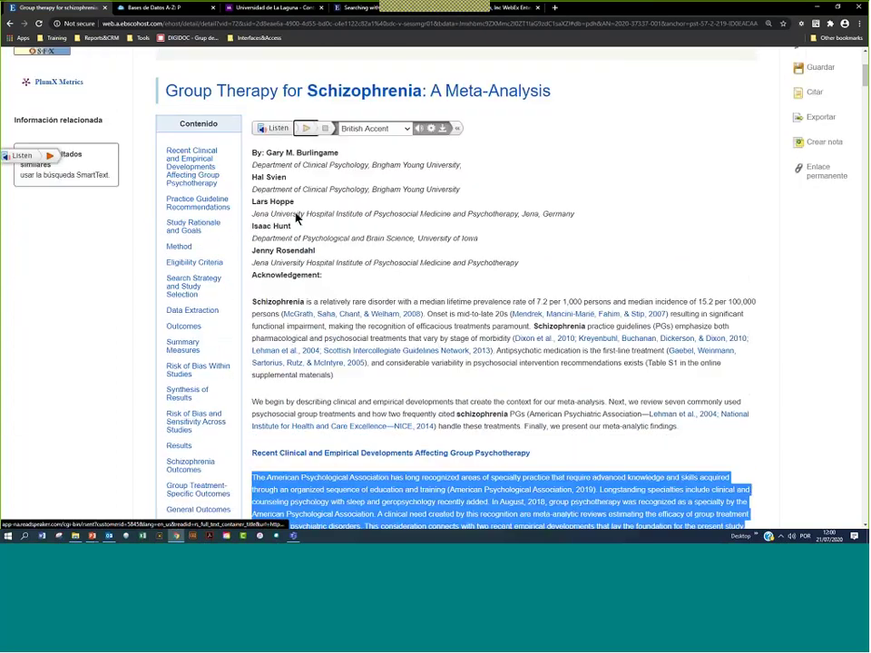
pyautogui.click(22, 153)
pyautogui.scroll(-1, 421, 454)
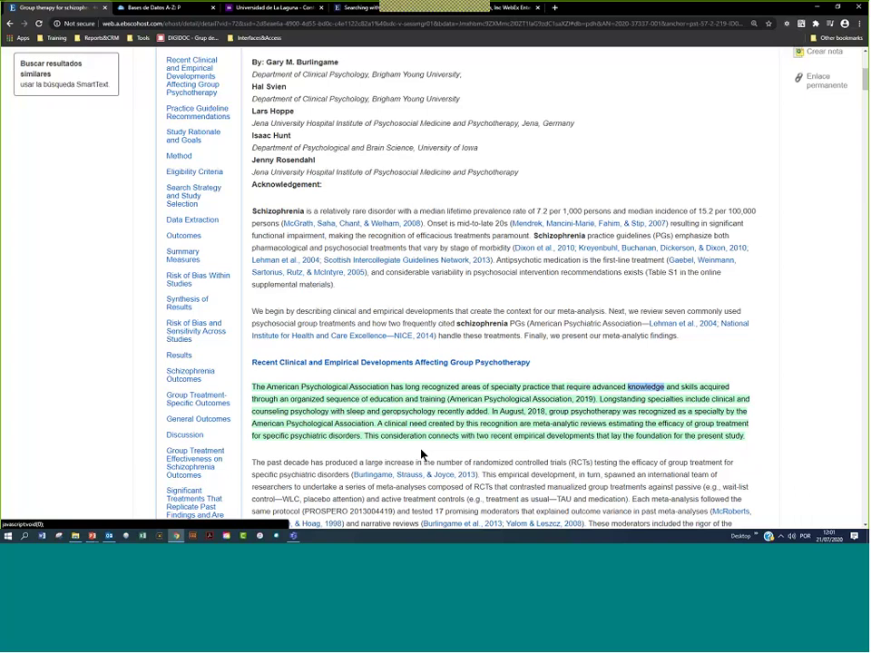
# Mark the audio download option, view its terms of use, and dismiss them without downloading the file
pyautogui.scroll(4, 421, 454)
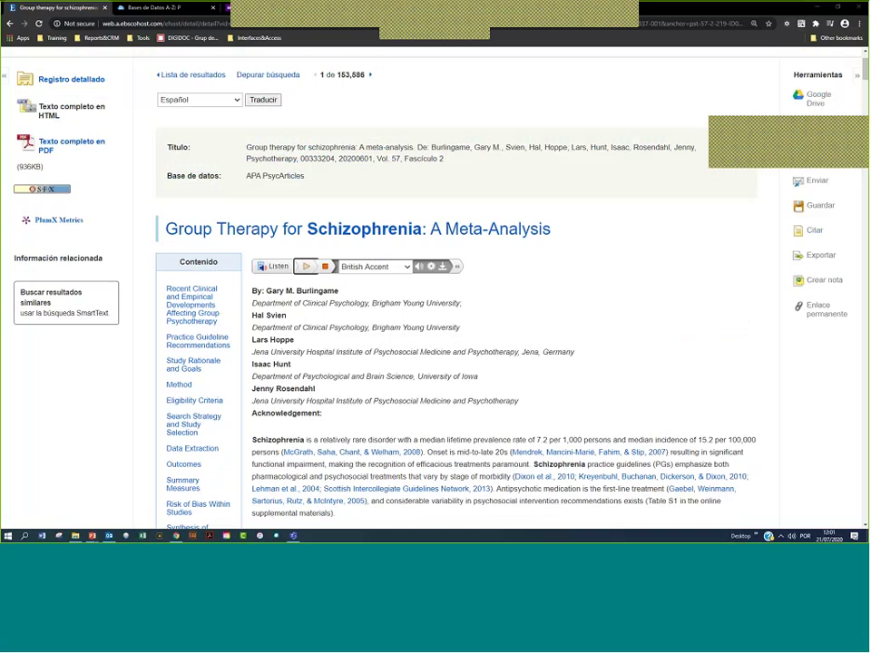
pyautogui.moveTo(451, 250)
pyautogui.mouseDown()
pyautogui.moveTo(435, 263)
pyautogui.moveTo(454, 274)
pyautogui.mouseUp()
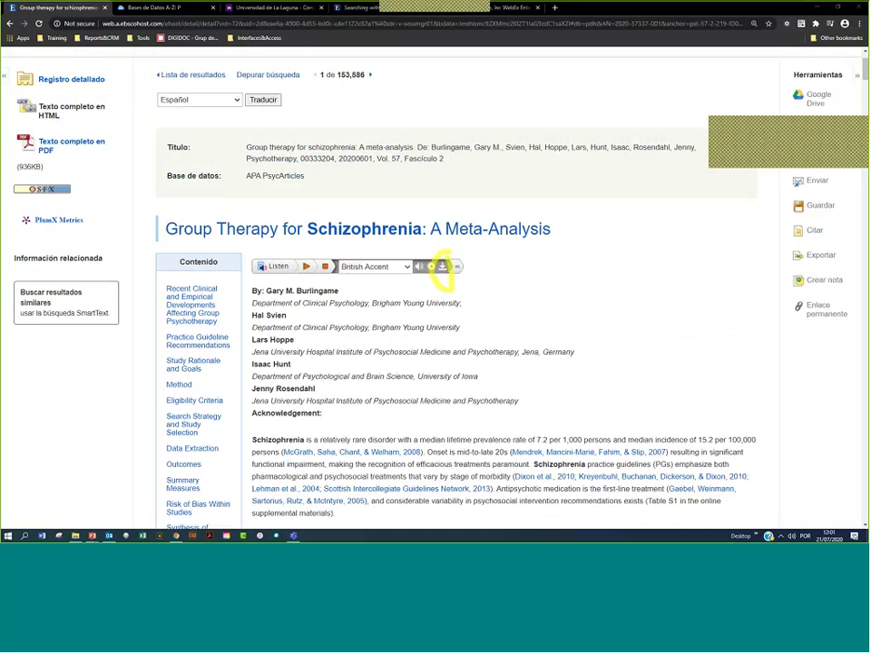
pyautogui.click(442, 266)
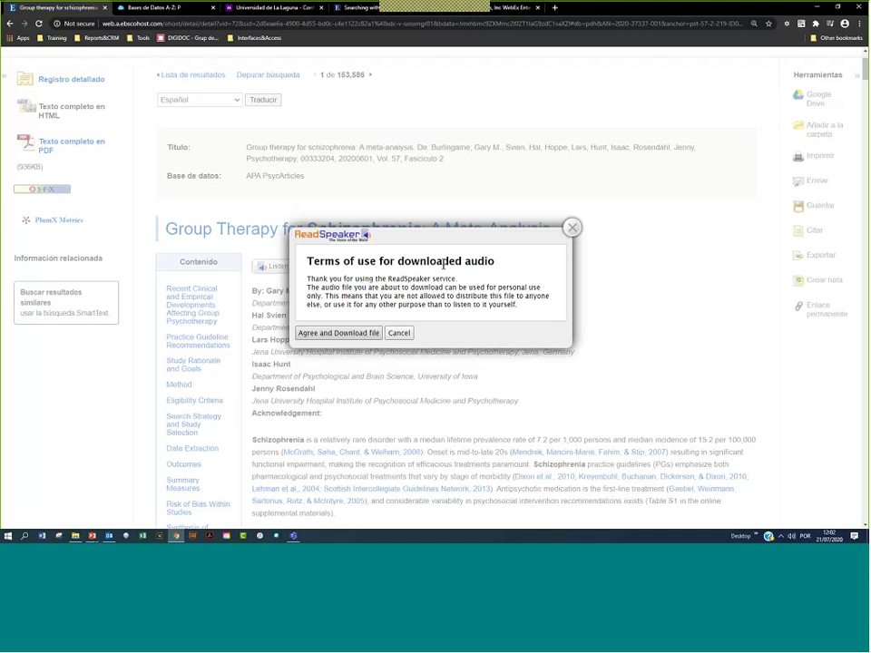
pyautogui.click(572, 228)
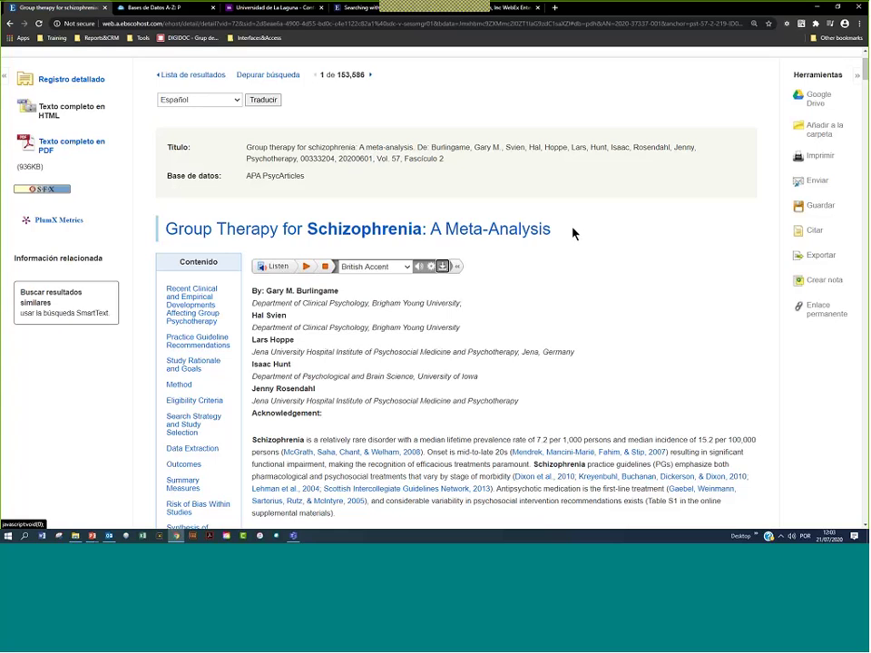
# Run a new basic search for the suggested term "schizophrenia"
pyautogui.scroll(2, 573, 234)
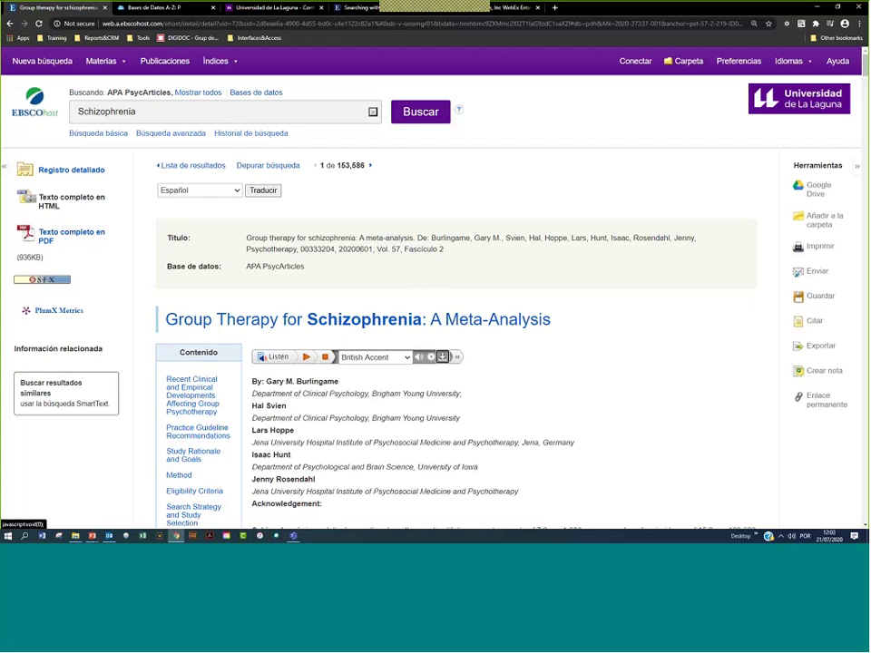
pyautogui.click(99, 133)
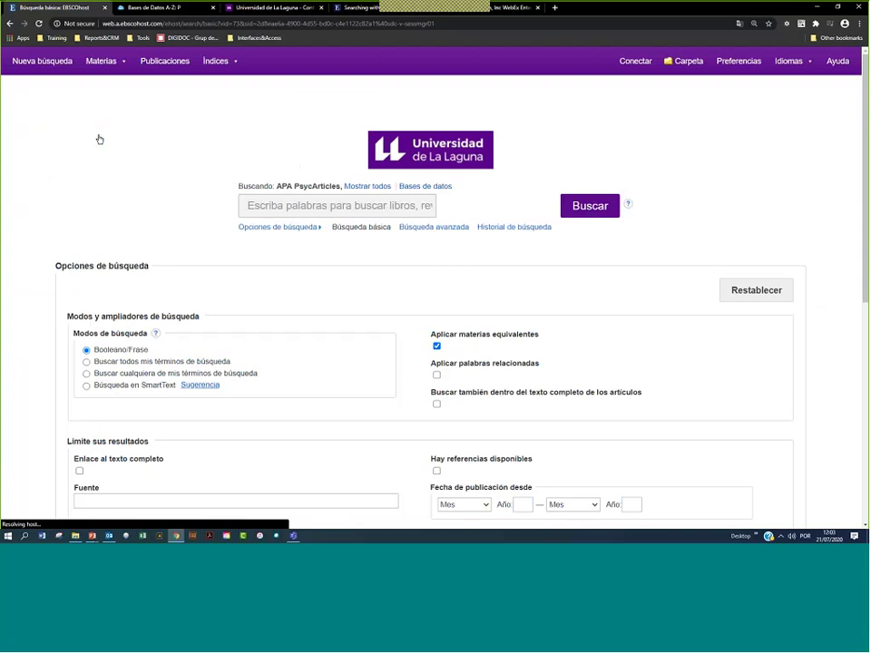
pyautogui.write('sic')
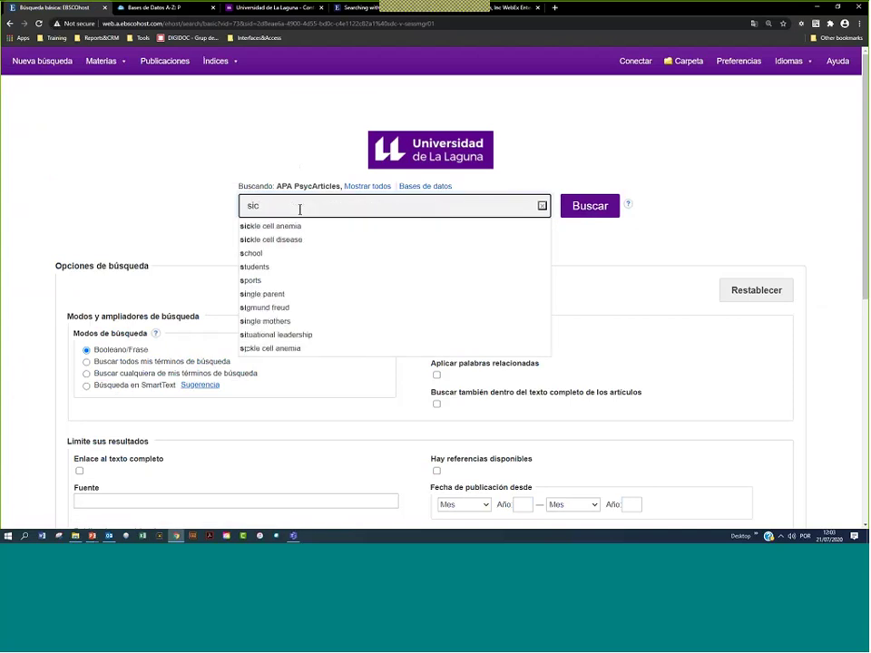
pyautogui.press('BackSpace')
pyautogui.press('BackSpace')
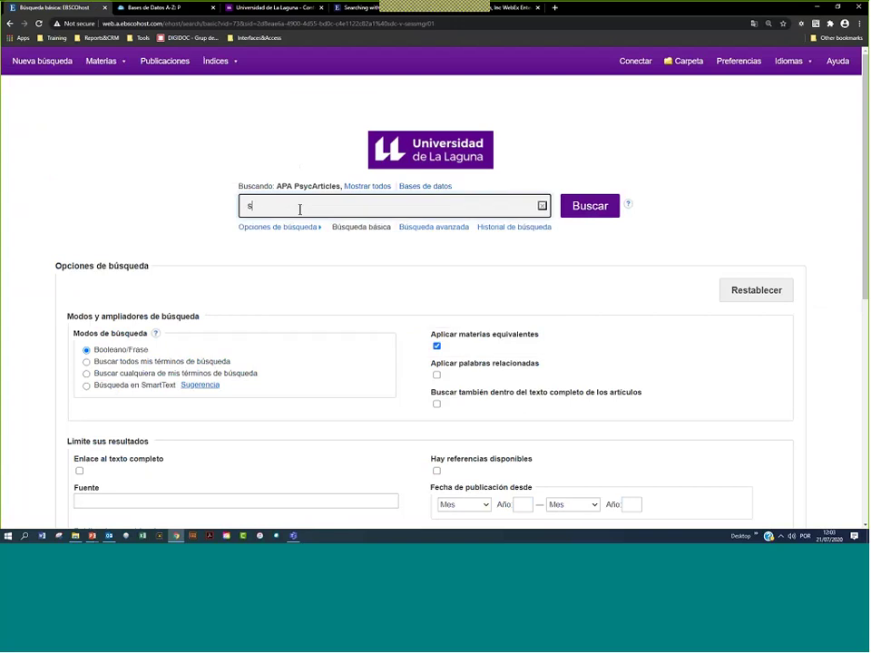
pyautogui.write('c')
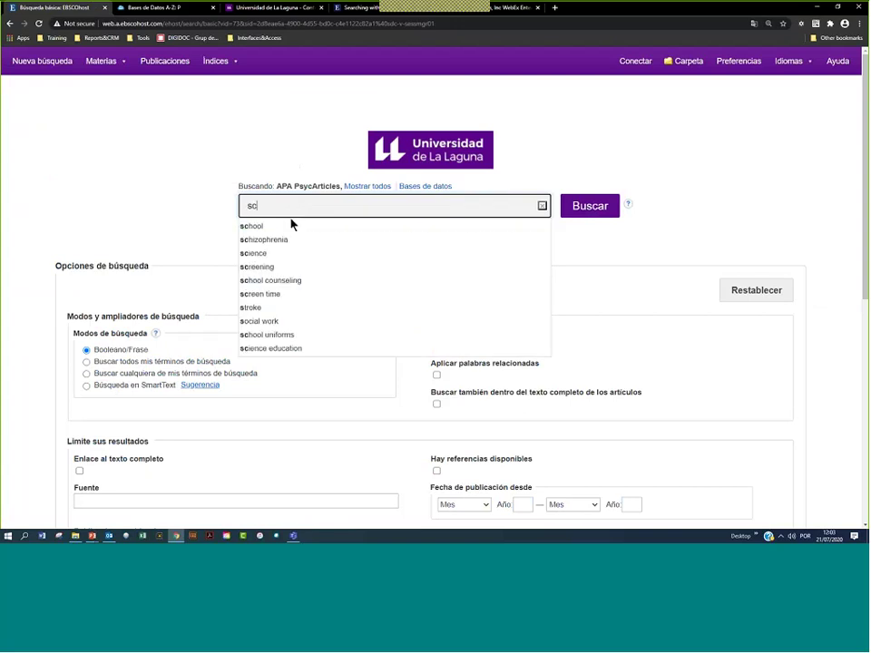
pyautogui.click(264, 240)
pyautogui.click(583, 205)
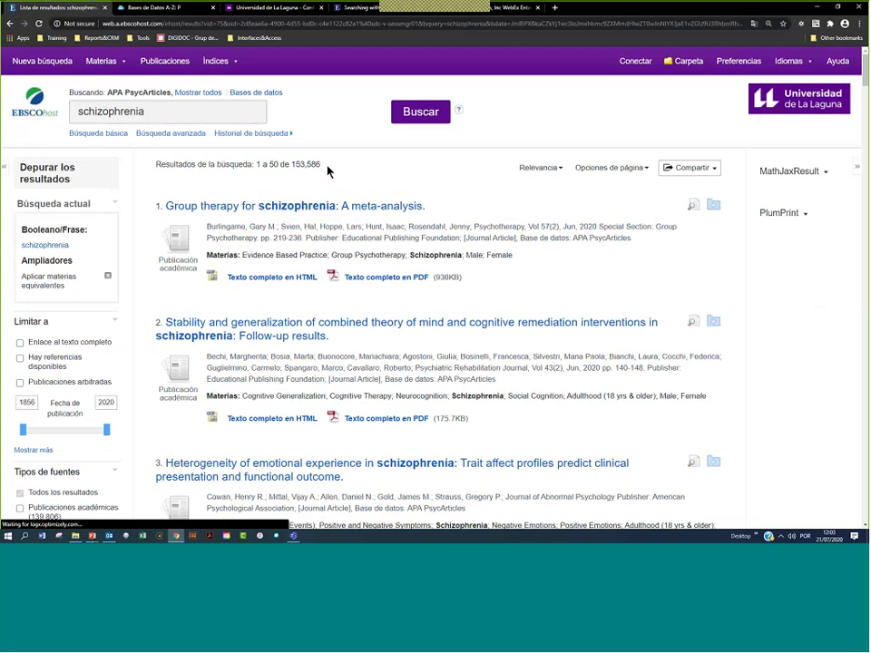
# Examine the number of results and look through the result list, video results and available filters for schizophrenia
pyautogui.doubleClick(307, 164)
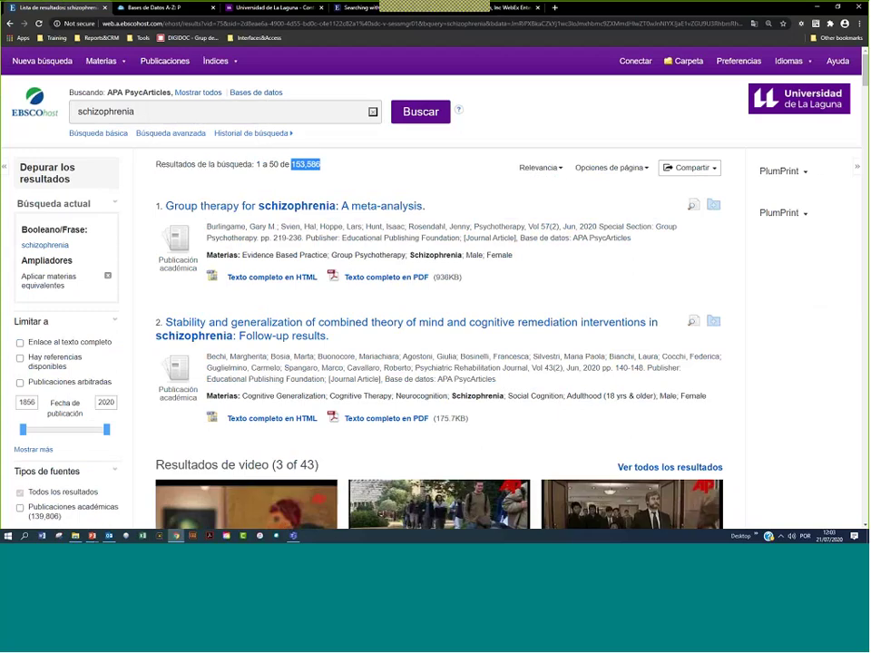
pyautogui.scroll(-8, 299, 256)
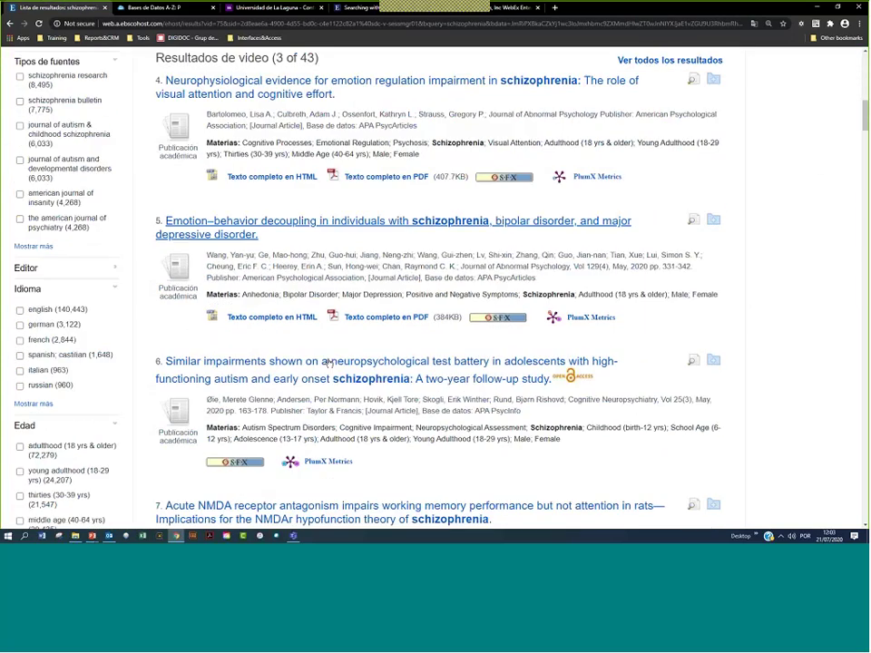
pyautogui.scroll(-2, 330, 366)
pyautogui.scroll(5, 330, 365)
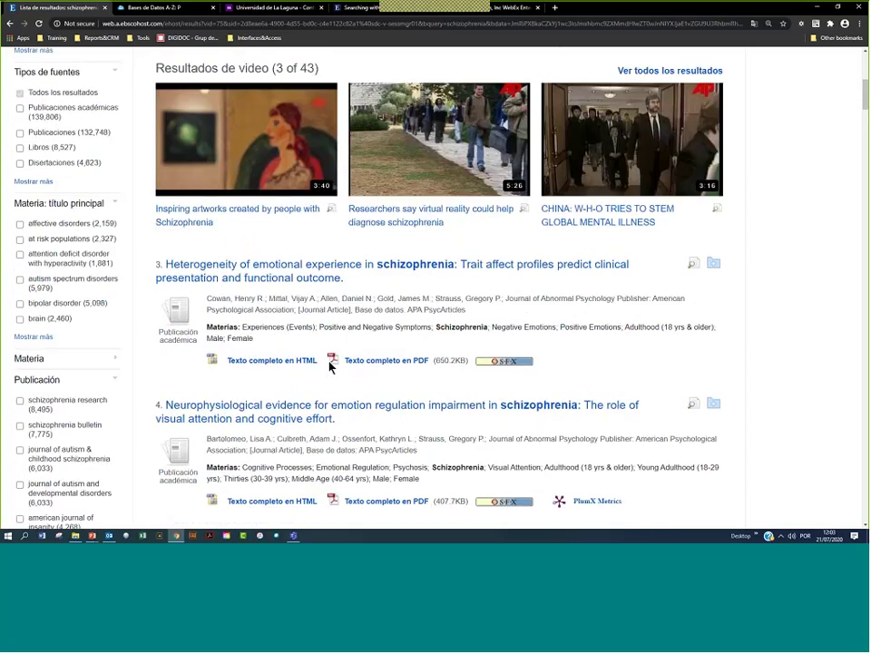
pyautogui.scroll(5, 331, 366)
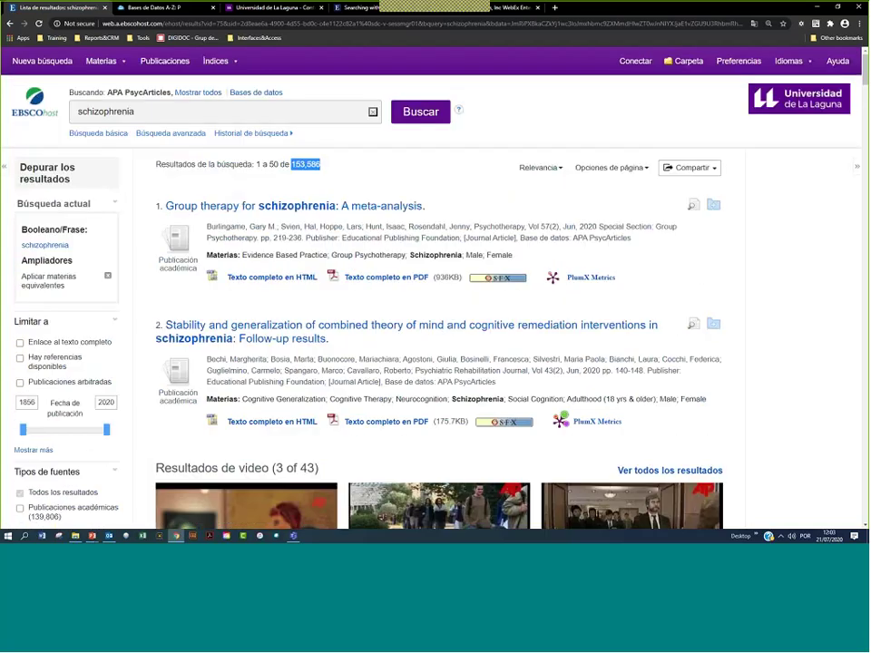
# Extend the search query to "schizophrenia and FM T"
pyautogui.click(172, 110)
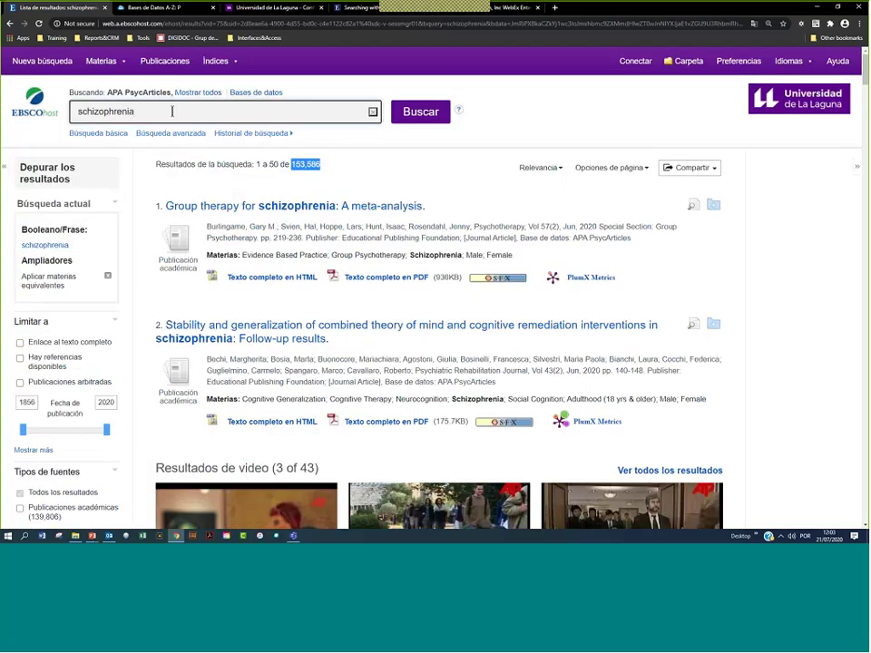
pyautogui.click(173, 111)
pyautogui.write('and')
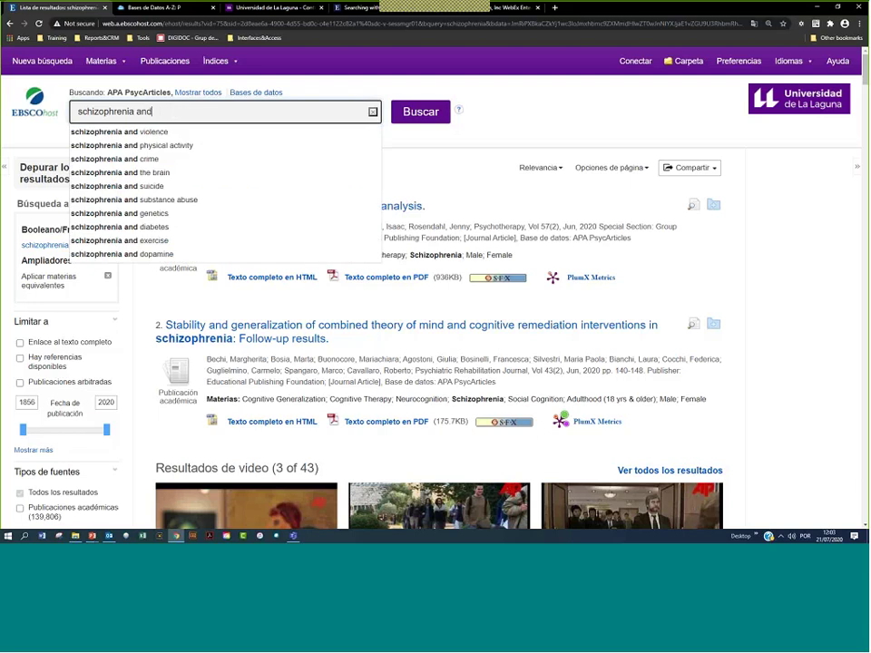
pyautogui.click(858, 23)
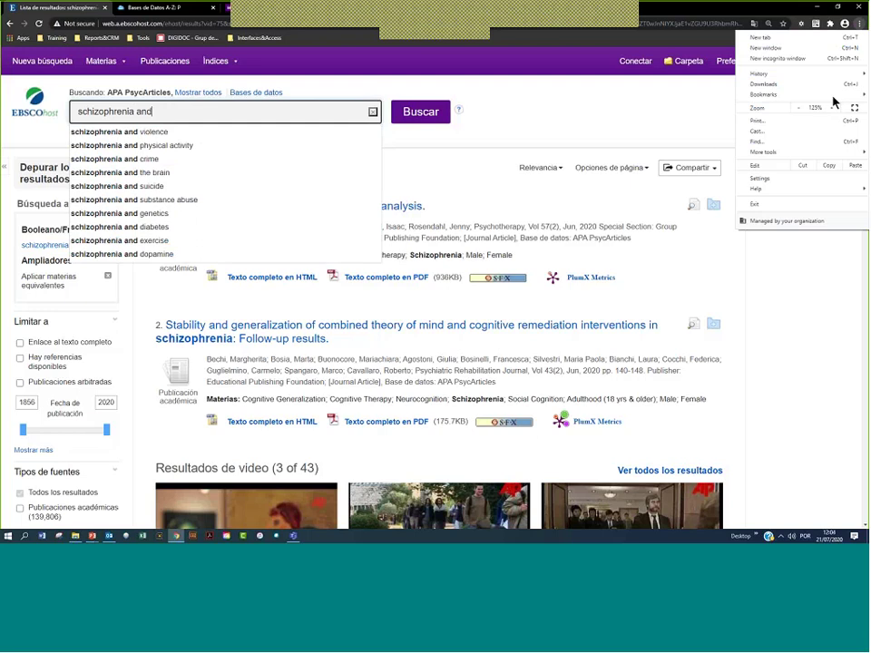
pyautogui.click(329, 180)
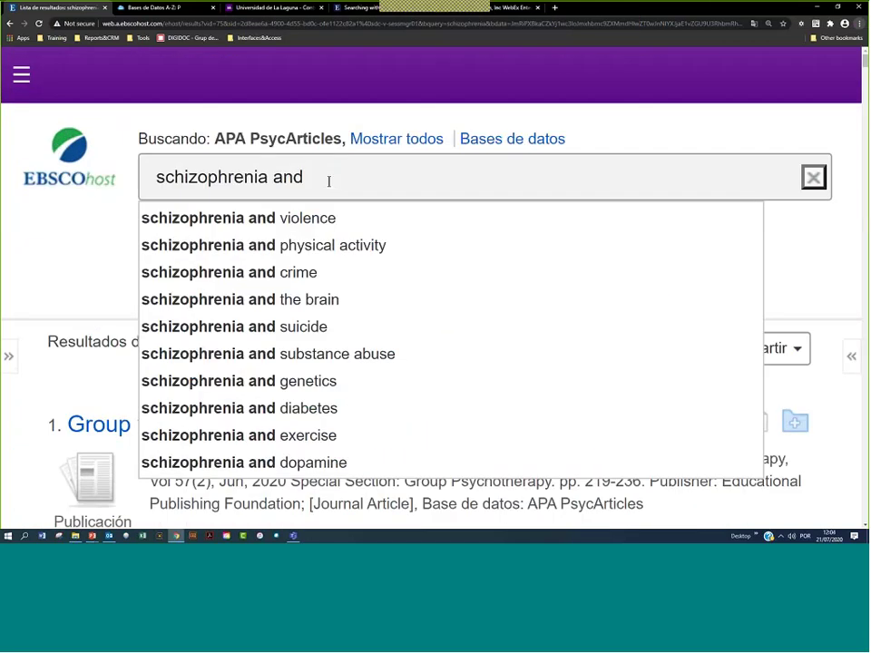
pyautogui.write('F')
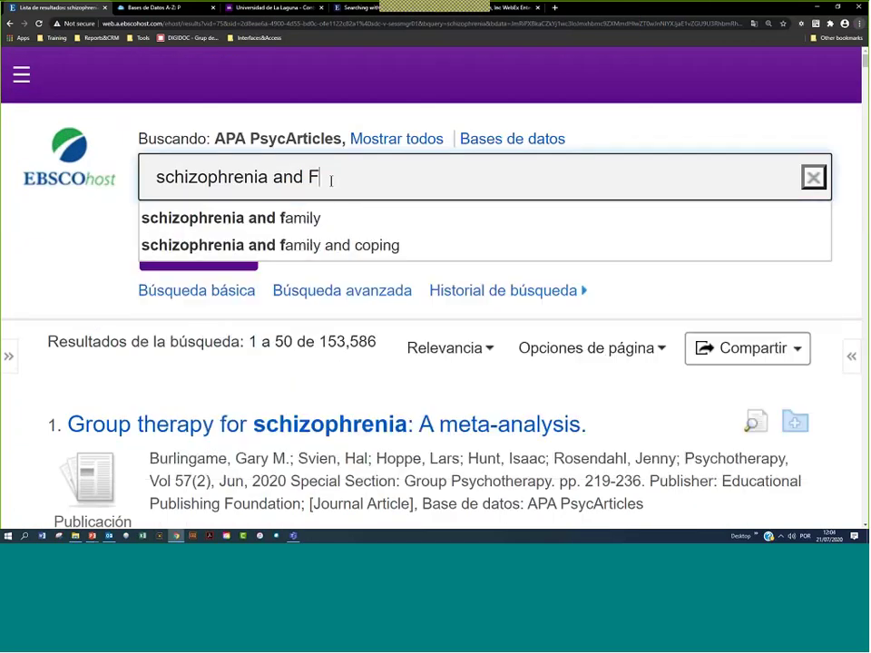
pyautogui.write('M T')
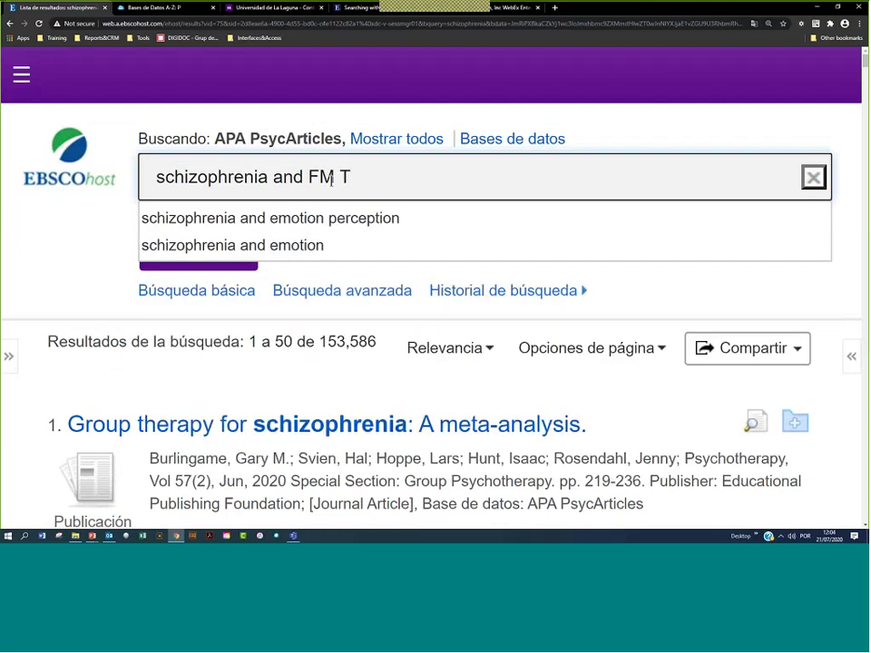
# Highlight the word "schizophrenia" and the added "T" in the search query to point out its terms
pyautogui.moveTo(269, 177); pyautogui.dragTo(175, 179)
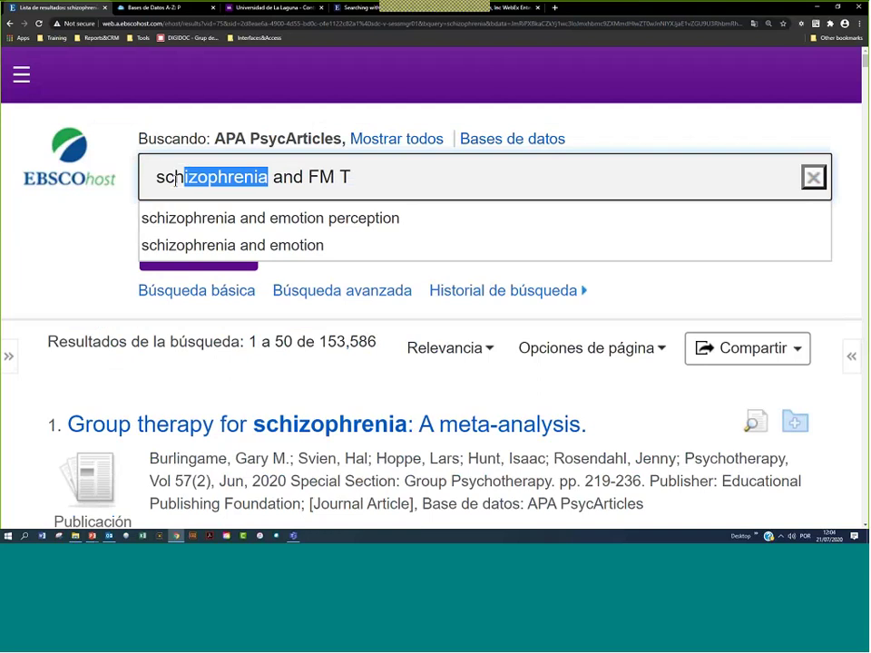
pyautogui.click(283, 177)
pyautogui.moveTo(273, 177); pyautogui.dragTo(355, 178)
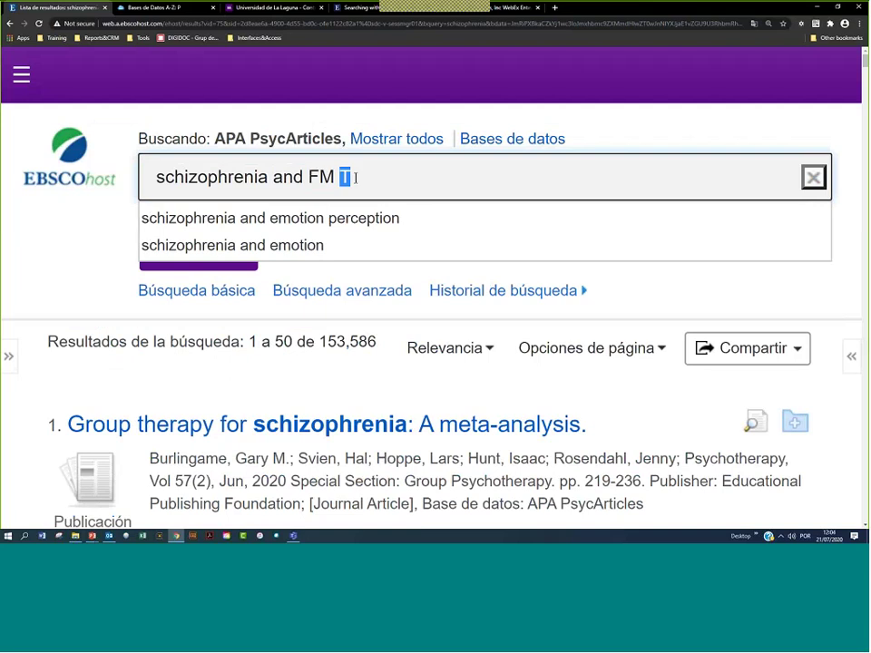
pyautogui.click(589, 121)
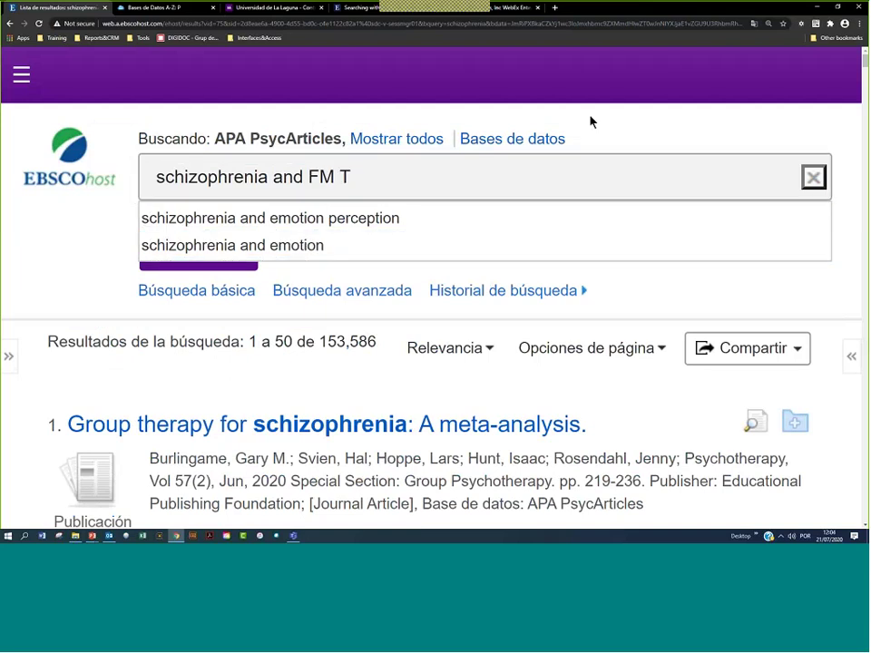
# Return the page zoom to 125% and run the search for "schizophrenia and FM T"
pyautogui.click(859, 23)
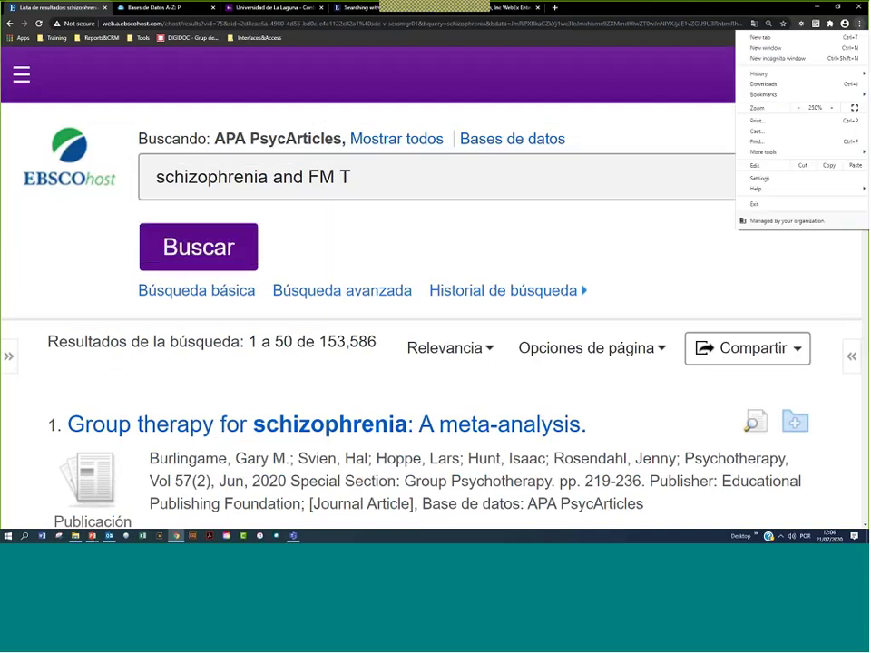
pyautogui.click(799, 108)
pyautogui.click(799, 108)
pyautogui.click(799, 108)
pyautogui.click(799, 108)
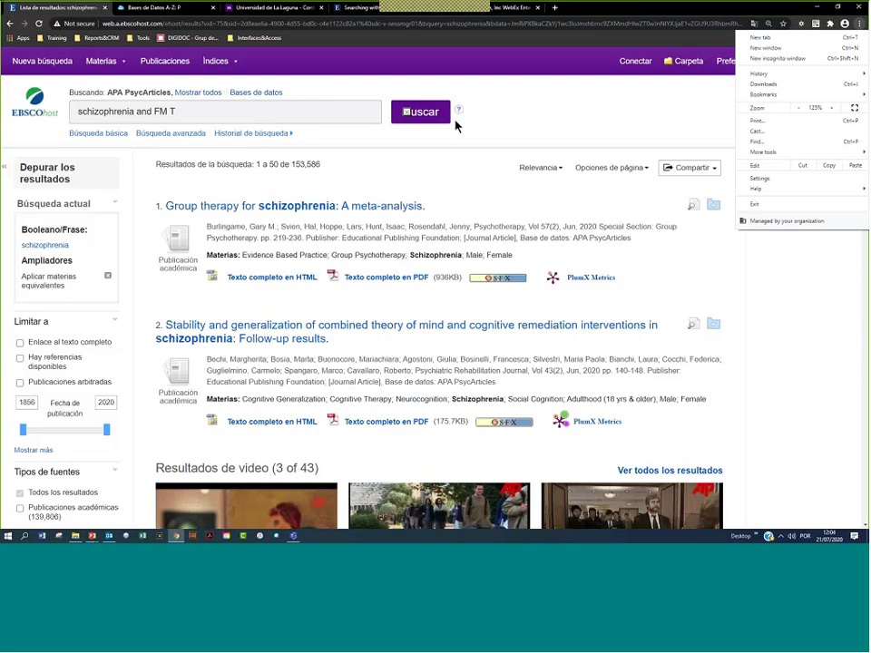
pyautogui.click(456, 127)
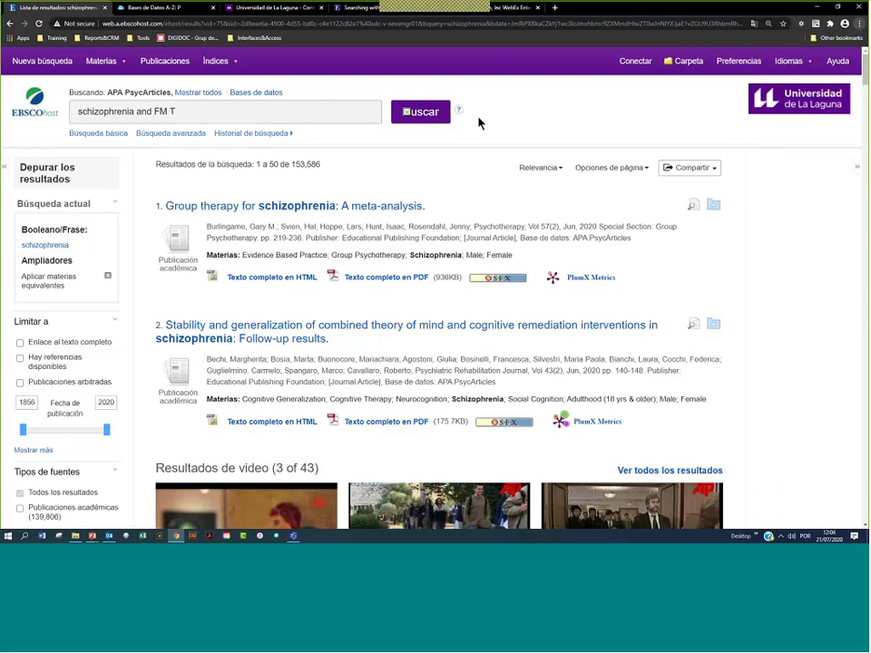
pyautogui.click(424, 116)
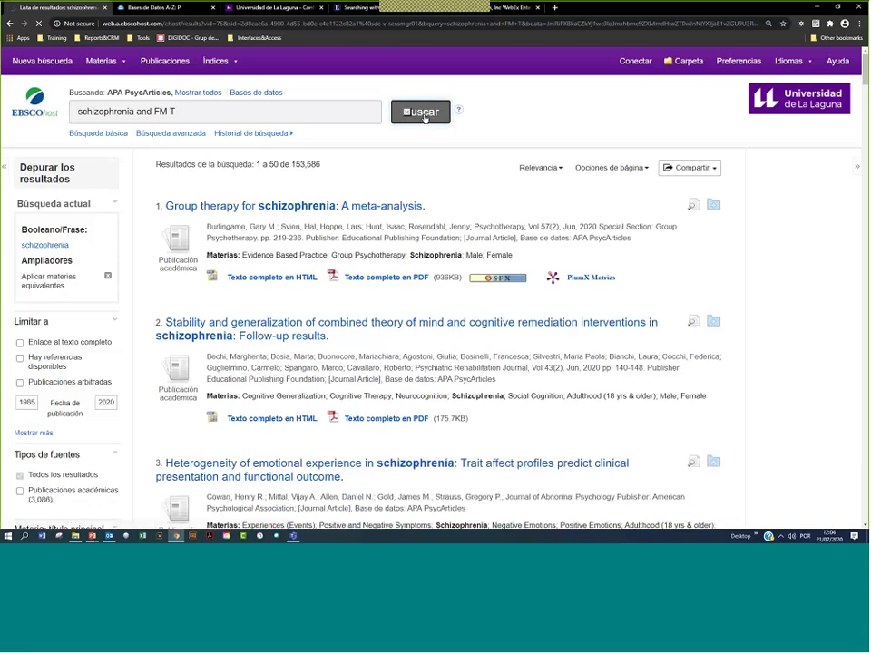
# Examine the number of results and the result list, and highlight "and FM T" in the query
pyautogui.moveTo(312, 164); pyautogui.dragTo(284, 165)
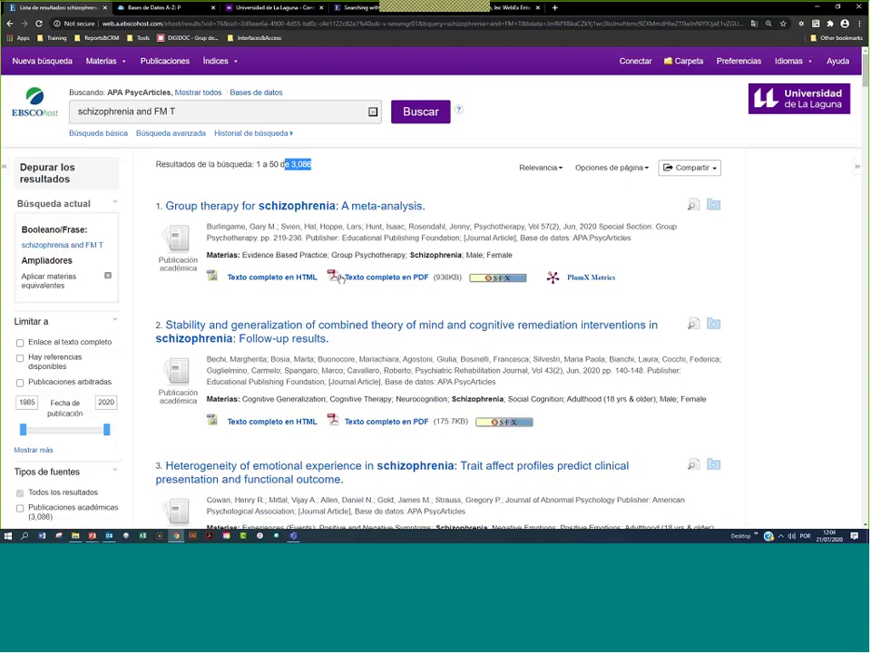
pyautogui.scroll(-5, 342, 282)
pyautogui.scroll(-12, 342, 282)
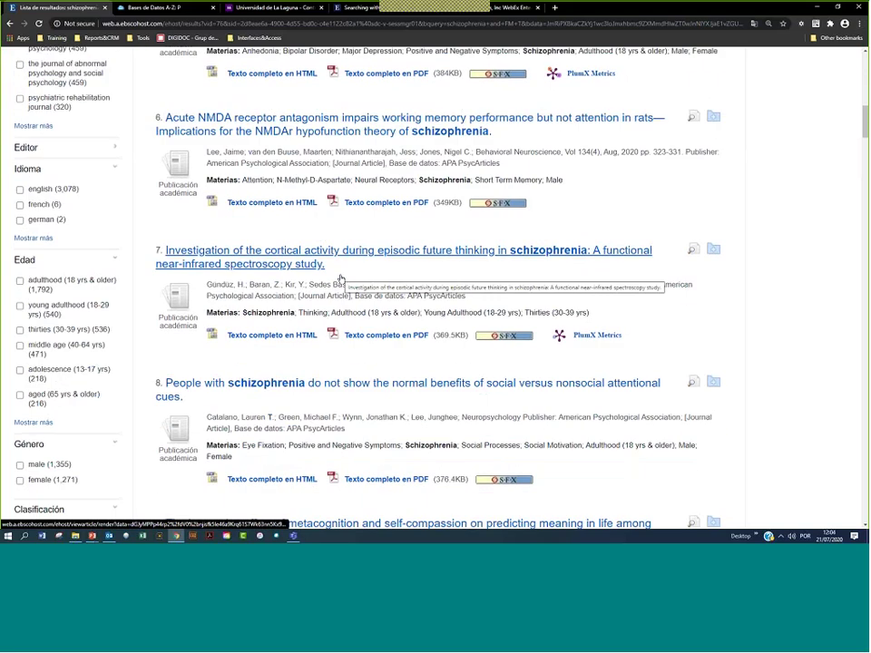
pyautogui.scroll(4, 341, 278)
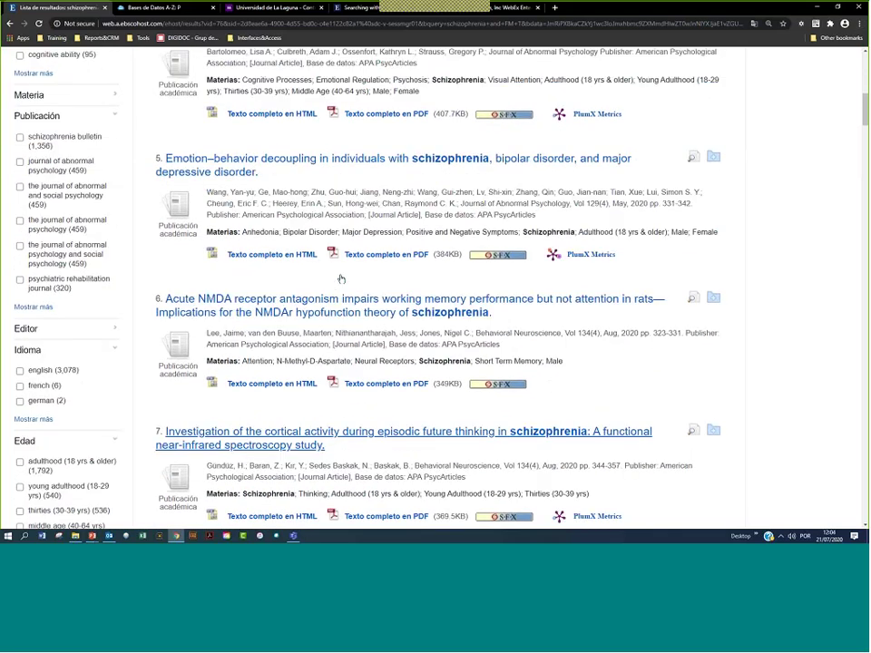
pyautogui.scroll(12, 342, 279)
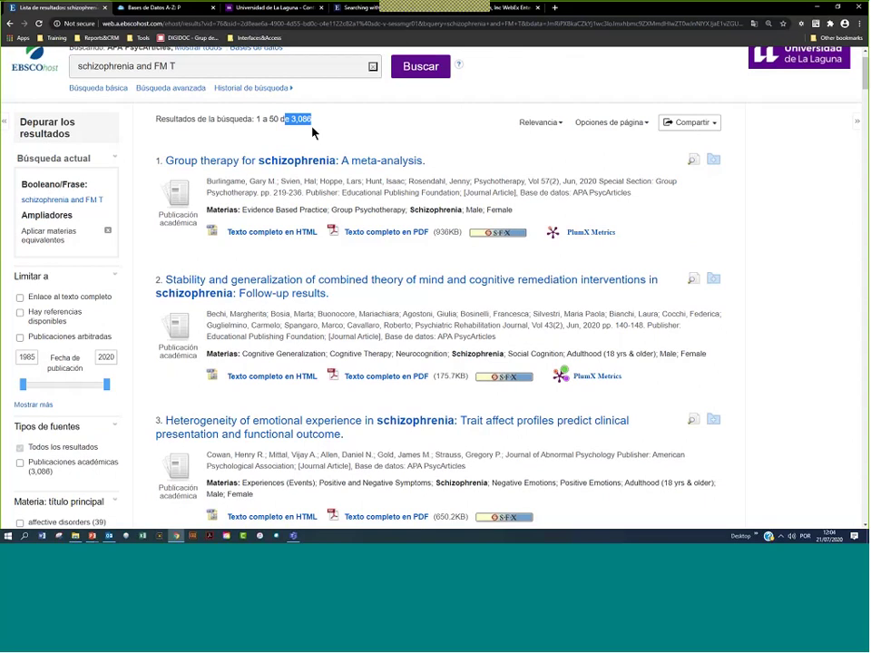
pyautogui.scroll(1, 313, 133)
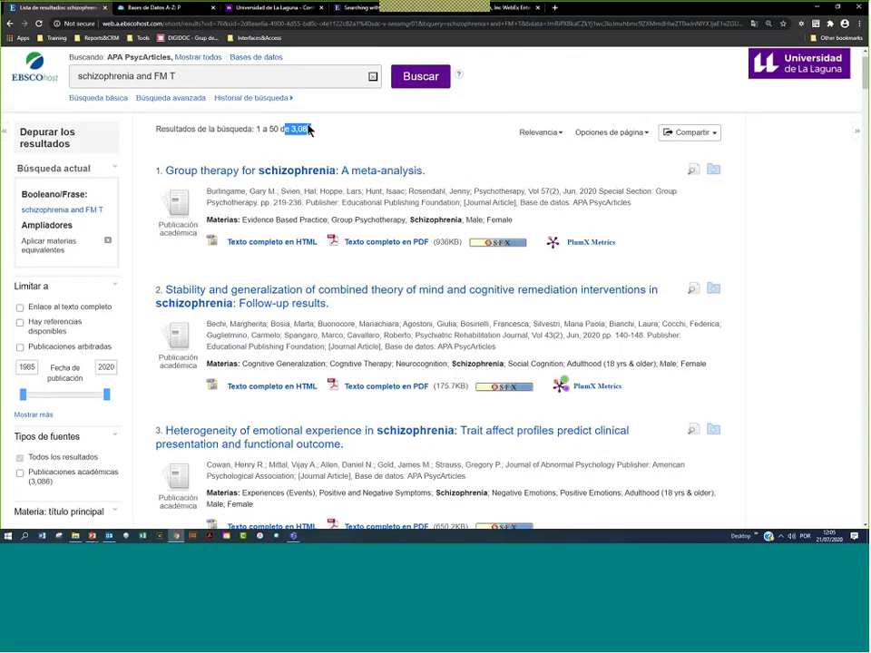
pyautogui.moveTo(171, 111); pyautogui.dragTo(137, 114)
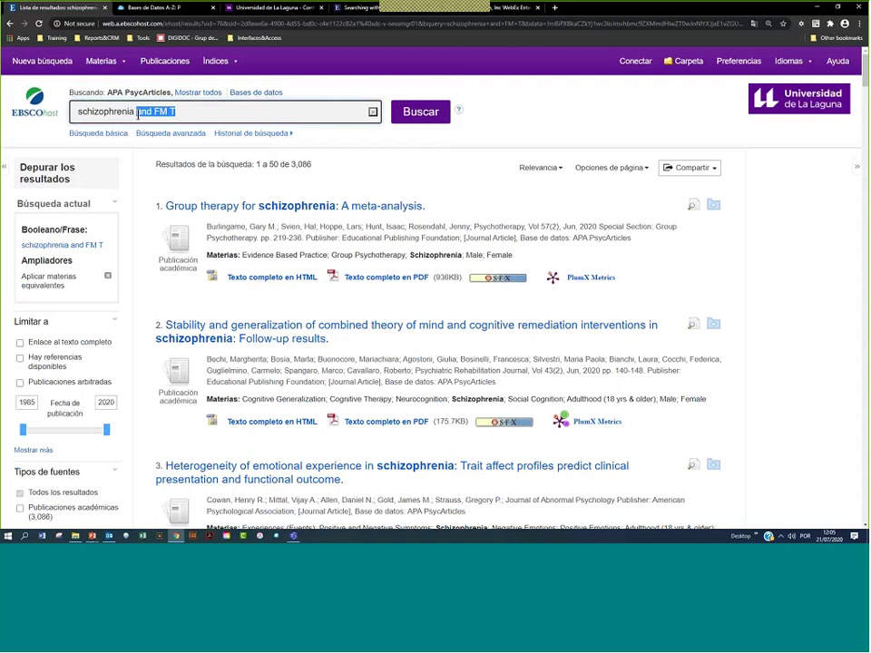
# Open the detailed record "Group therapy for schizophrenia: A meta-analysis." and temporarily circle the Google Drive tool
pyautogui.click(265, 205)
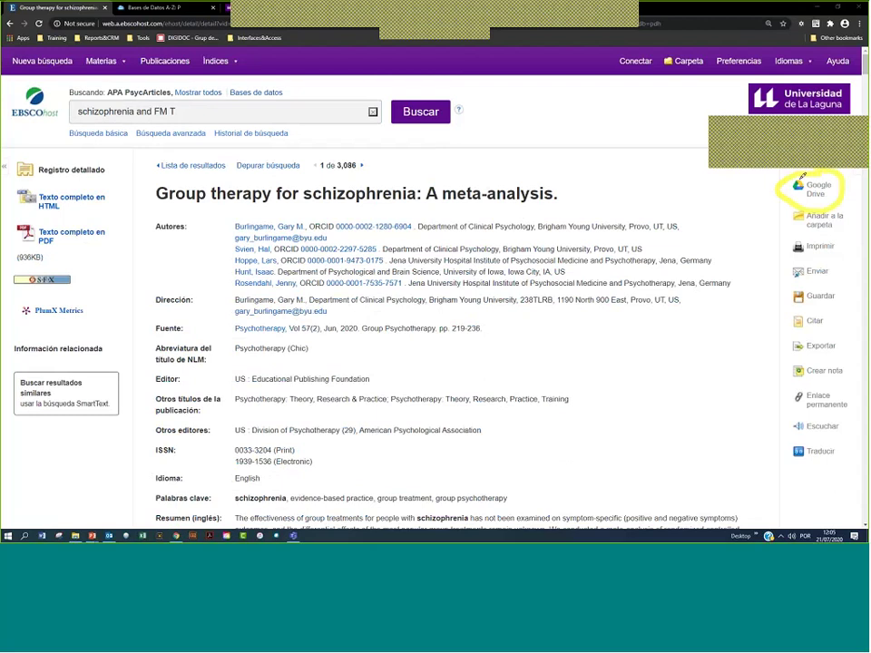
pyautogui.moveTo(783, 181); pyautogui.dragTo(795, 174)
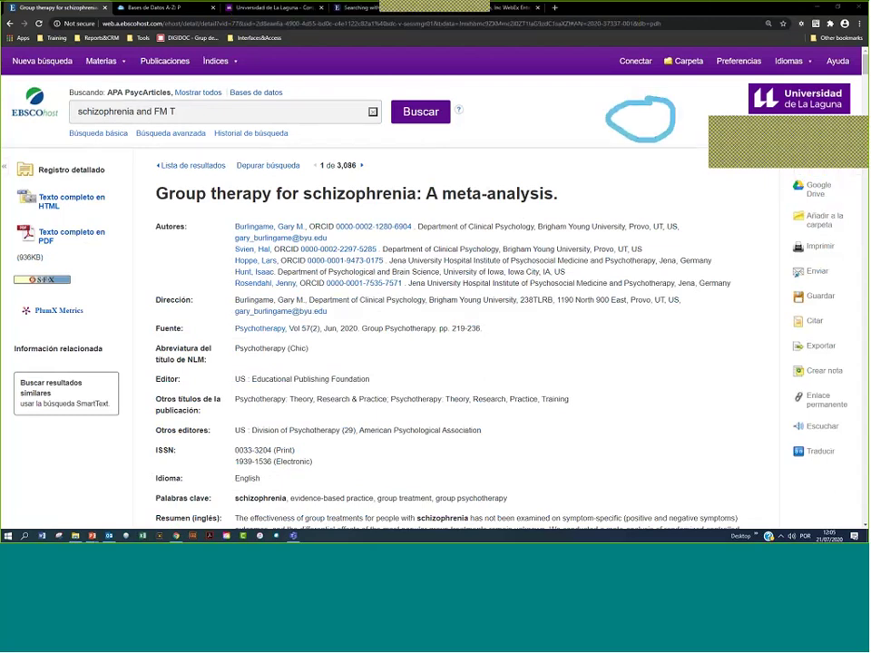
pyautogui.moveTo(844, 208)
pyautogui.mouseDown()
pyautogui.moveTo(856, 233)
pyautogui.moveTo(767, 188)
pyautogui.moveTo(706, 175)
pyautogui.mouseUp()
pyautogui.moveTo(817, 238); pyautogui.dragTo(798, 263)
pyautogui.press('Escape')
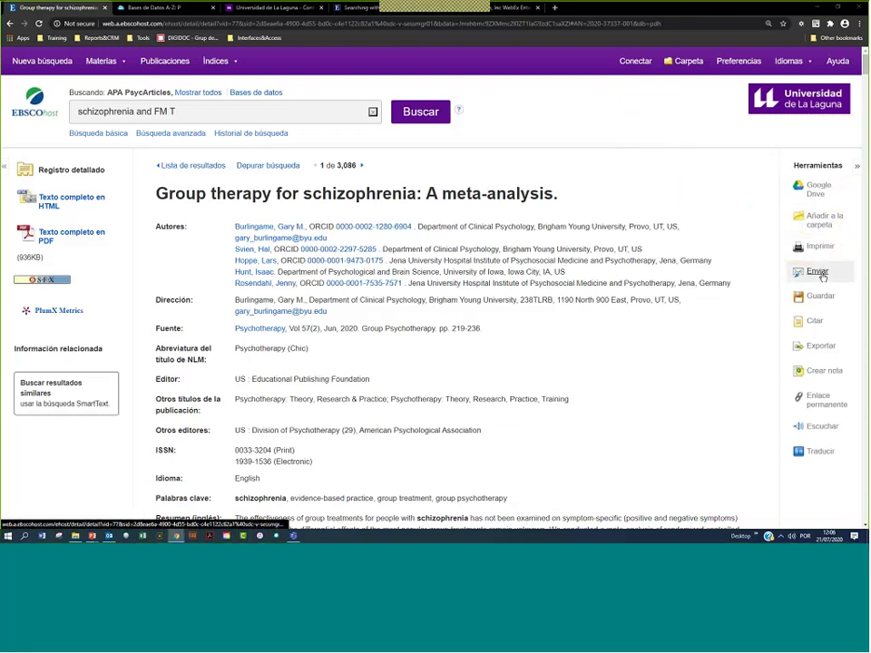
# Open the record's e-mail form and highlight the option to attach the PDF separately
pyautogui.click(819, 273)
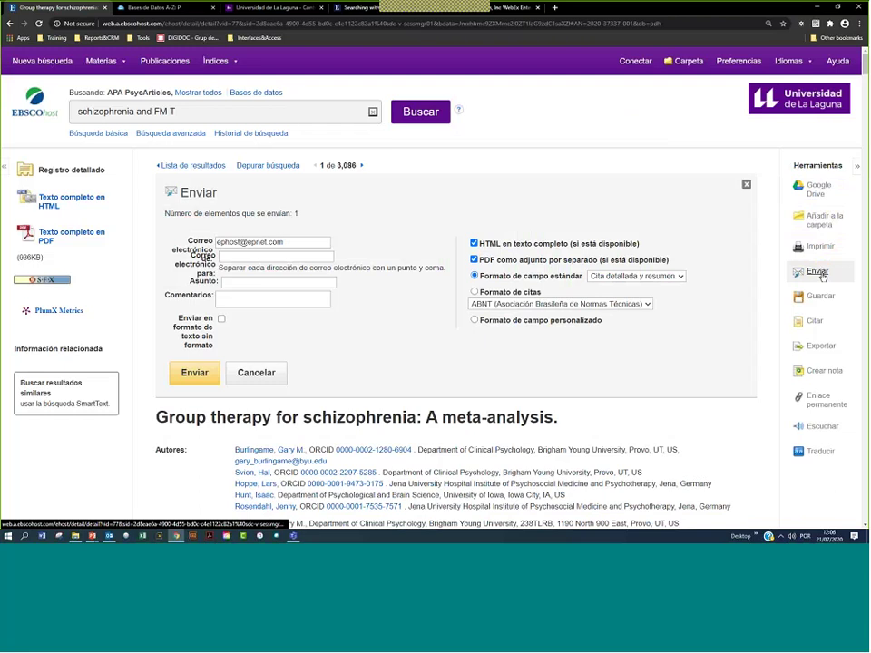
pyautogui.moveTo(688, 262); pyautogui.dragTo(470, 263)
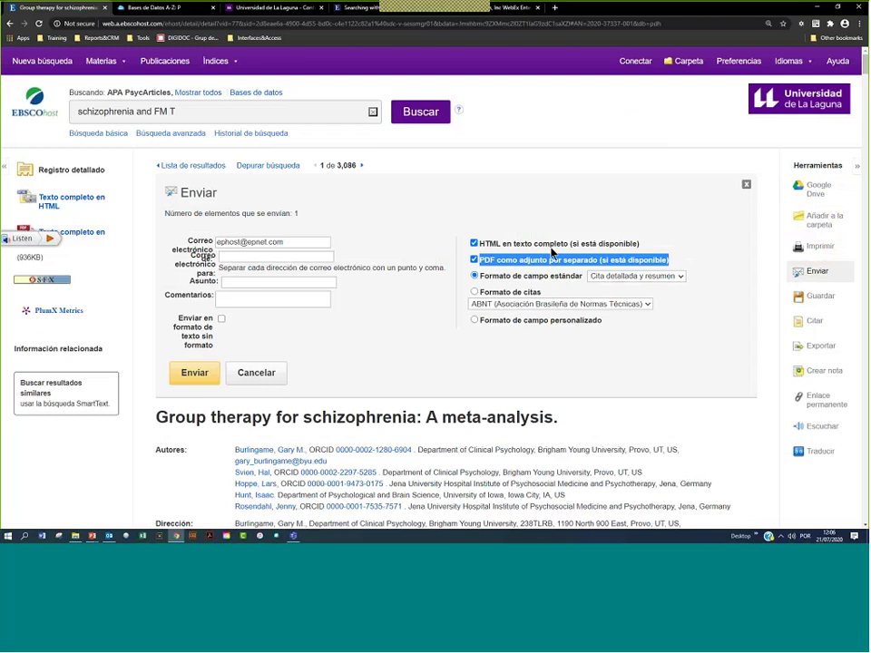
# Mark the record's citation and note-creation tools with yellow annotation strokes
pyautogui.click(837, 319)
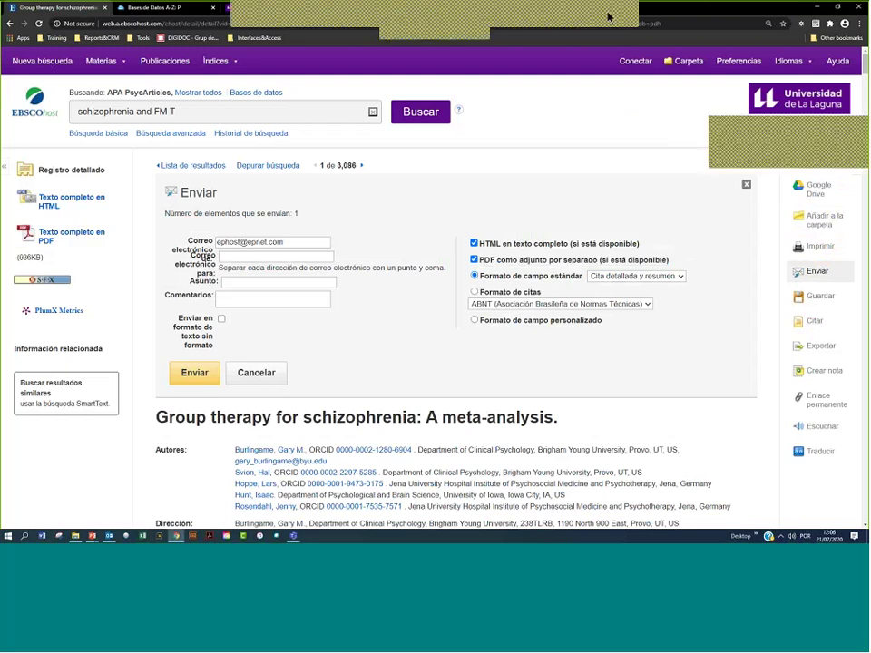
pyautogui.moveTo(800, 357)
pyautogui.mouseDown()
pyautogui.moveTo(828, 357)
pyautogui.moveTo(786, 376)
pyautogui.moveTo(853, 379)
pyautogui.moveTo(824, 384)
pyautogui.mouseUp()
pyautogui.moveTo(820, 292)
pyautogui.mouseDown()
pyautogui.moveTo(784, 313)
pyautogui.moveTo(815, 332)
pyautogui.mouseUp()
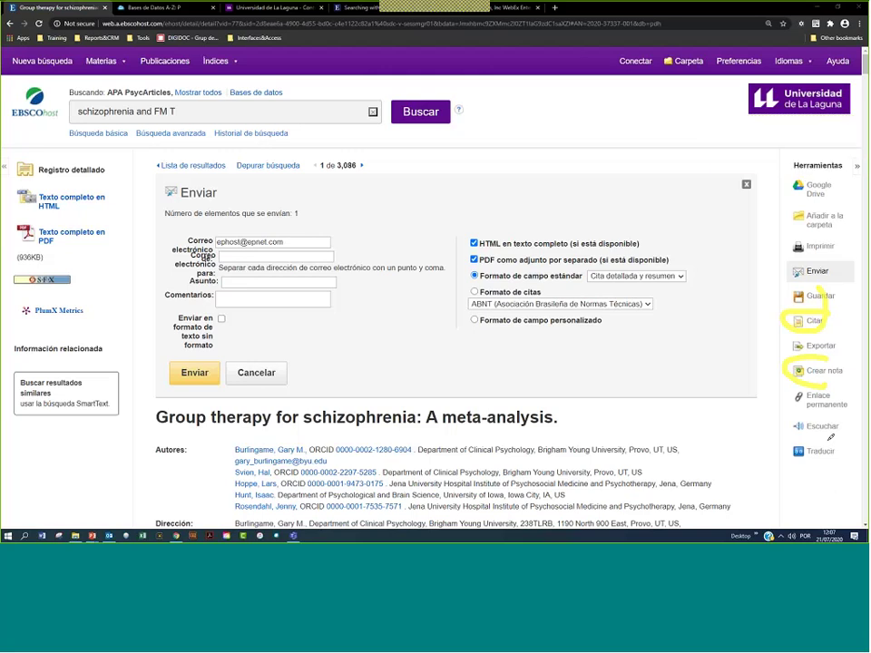
# Open the record's citation formats, look through the styles, and highlight the APA reference
pyautogui.click(804, 321)
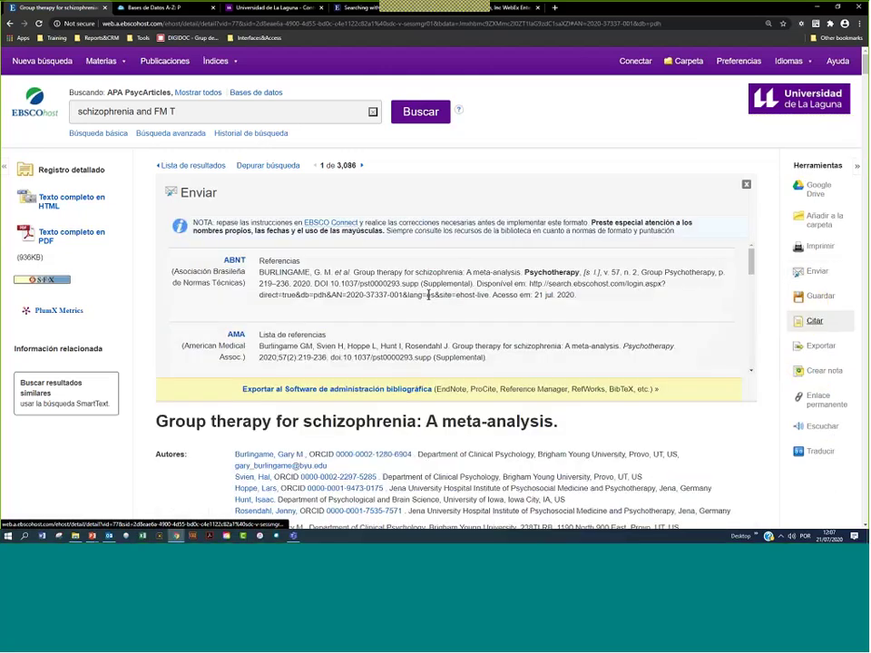
pyautogui.moveTo(752, 262); pyautogui.dragTo(753, 357)
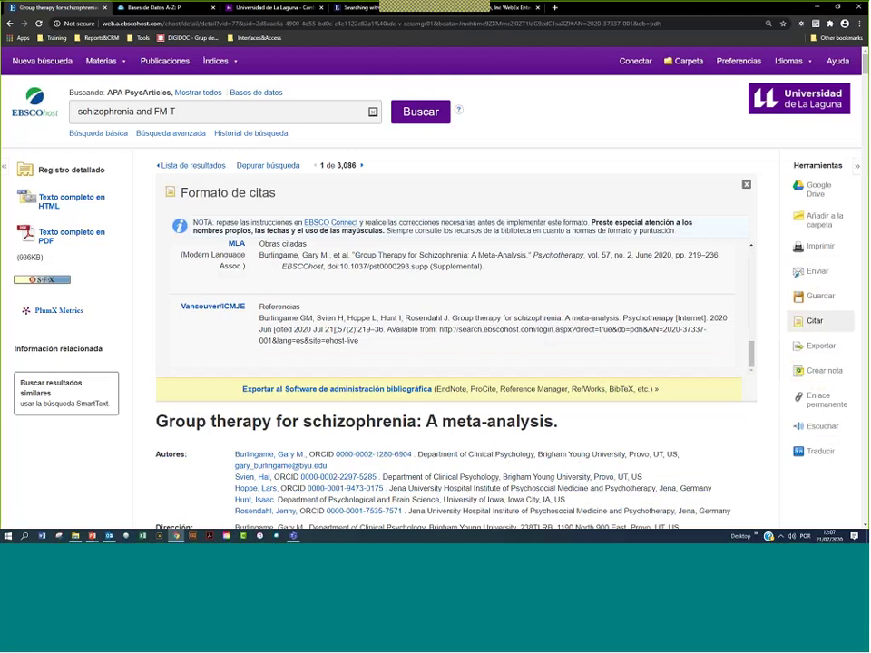
pyautogui.scroll(2, 350, 312)
pyautogui.scroll(5, 350, 311)
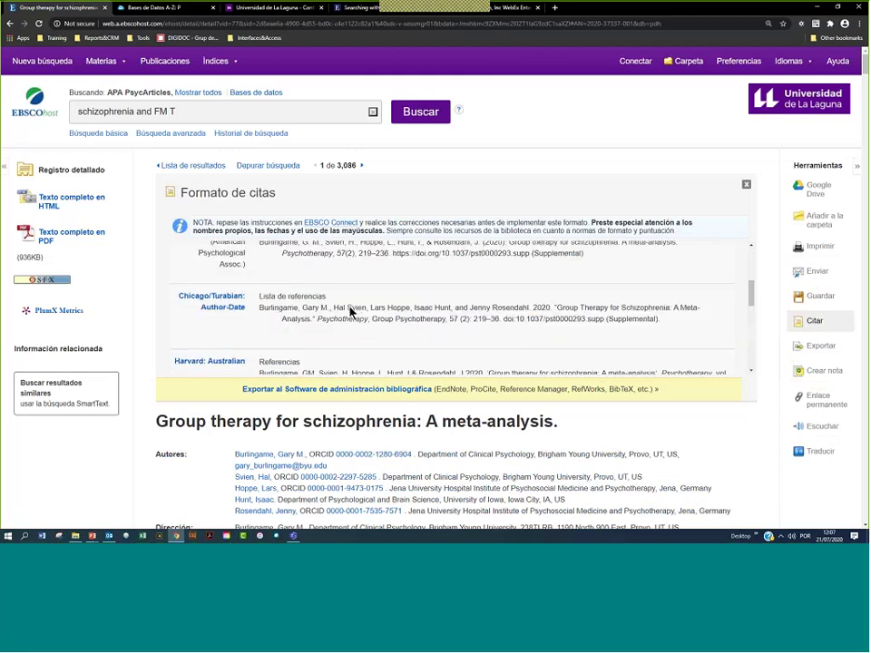
pyautogui.moveTo(583, 348); pyautogui.dragTo(257, 337)
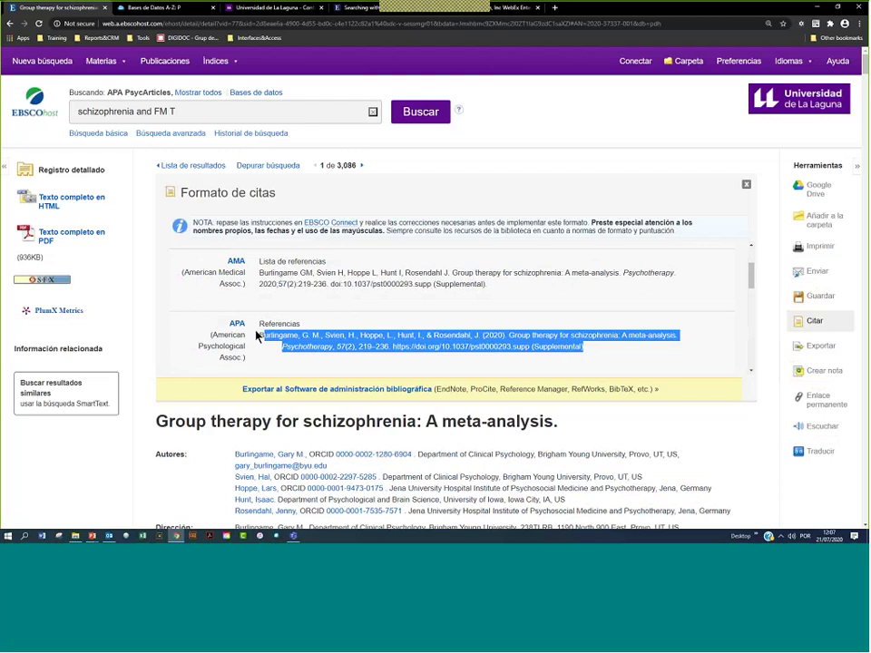
pyautogui.scroll(-1, 363, 277)
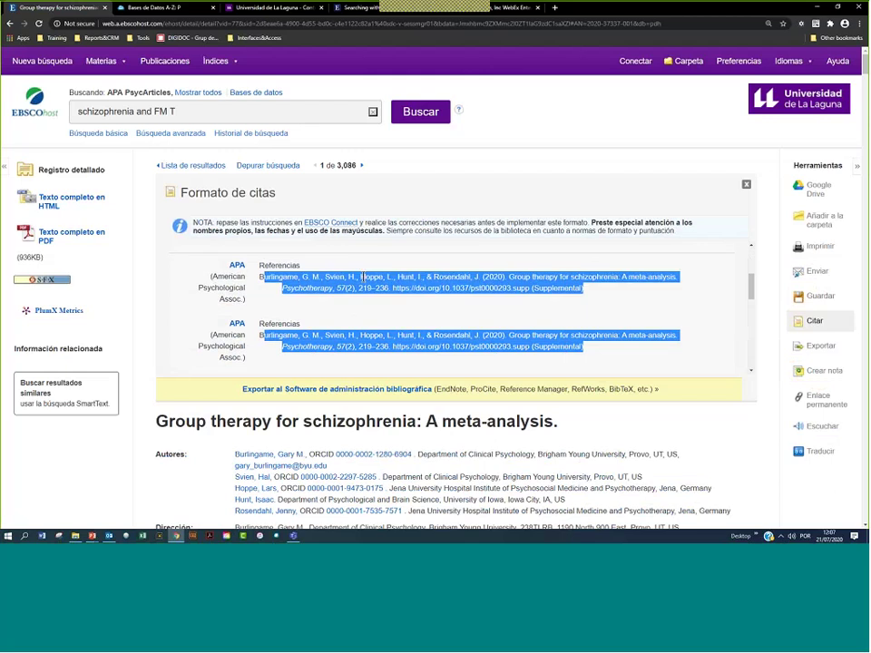
pyautogui.scroll(-4, 362, 277)
pyautogui.scroll(4, 369, 288)
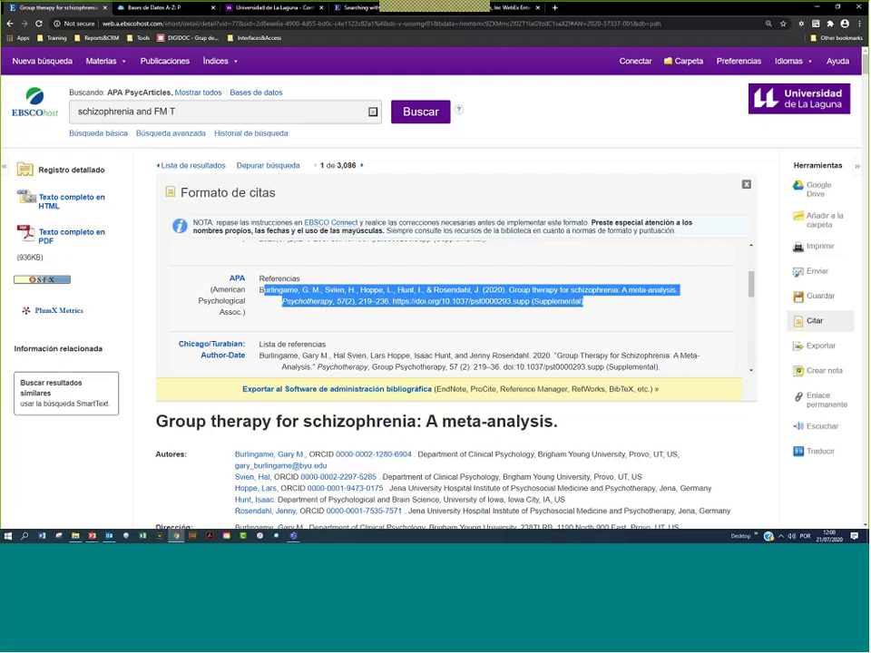
# Open the record's export options and highlight the BibTeX and RefWorks Direct Export formats
pyautogui.click(822, 350)
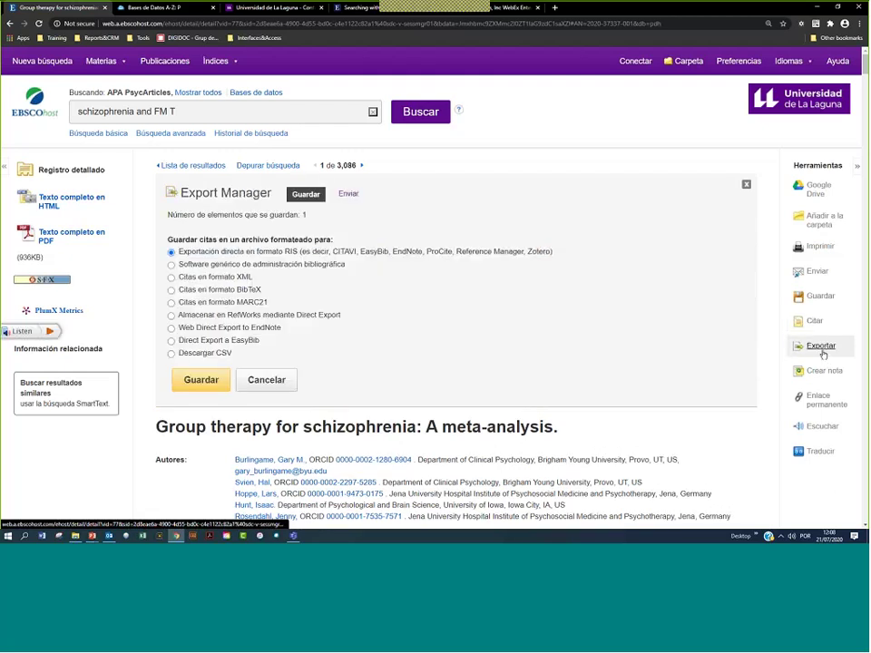
pyautogui.moveTo(553, 252); pyautogui.dragTo(234, 293)
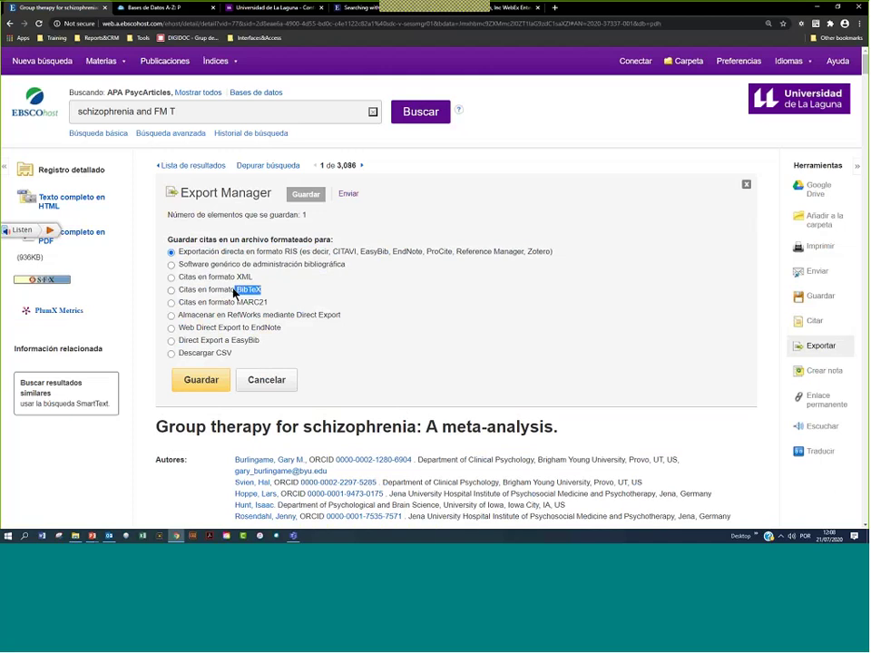
pyautogui.moveTo(351, 324); pyautogui.dragTo(178, 315)
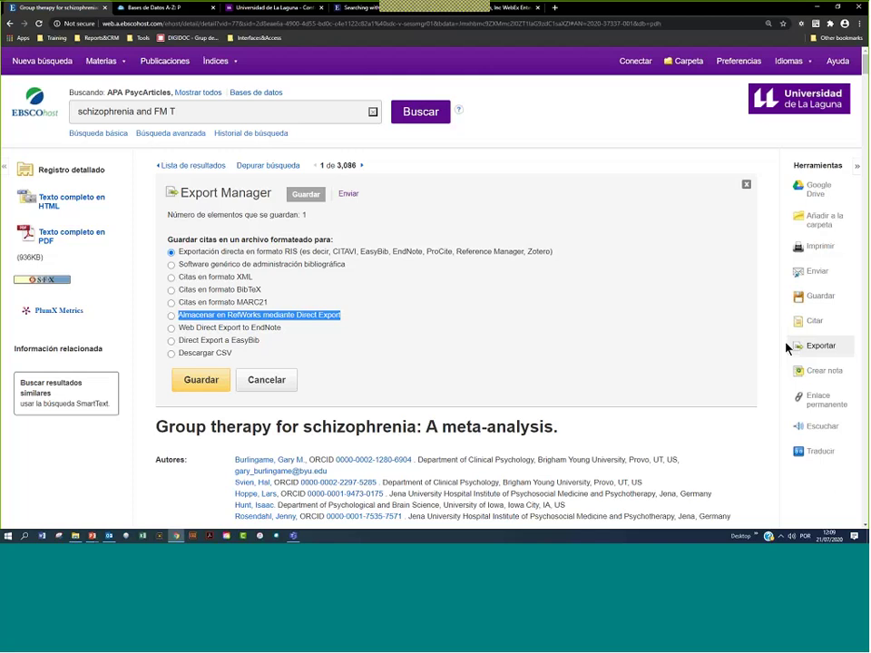
# Create and save a note on the record reading "Este articulo es muy importante para mi TFM, cap. VI."
pyautogui.click(822, 372)
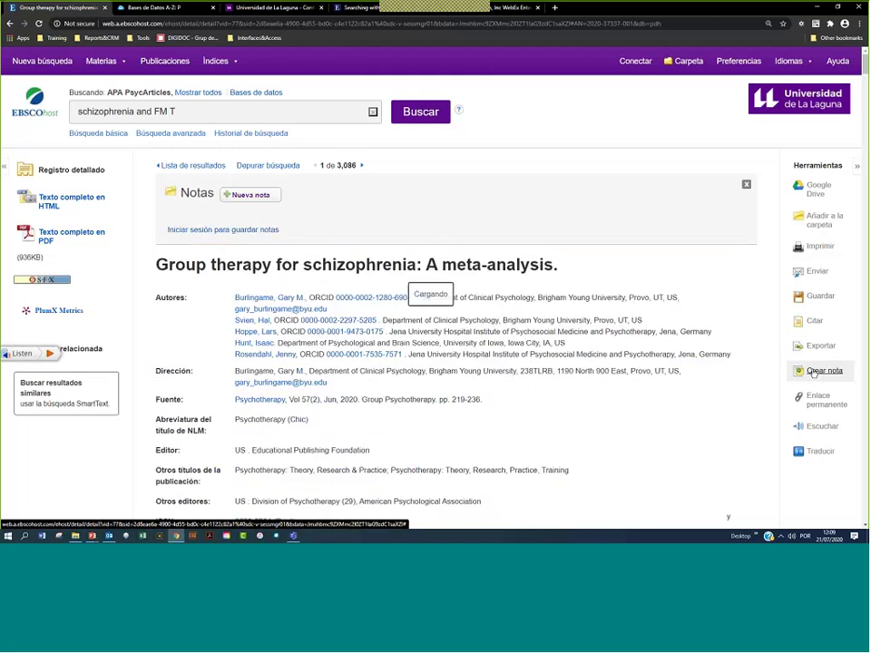
pyautogui.click(251, 194)
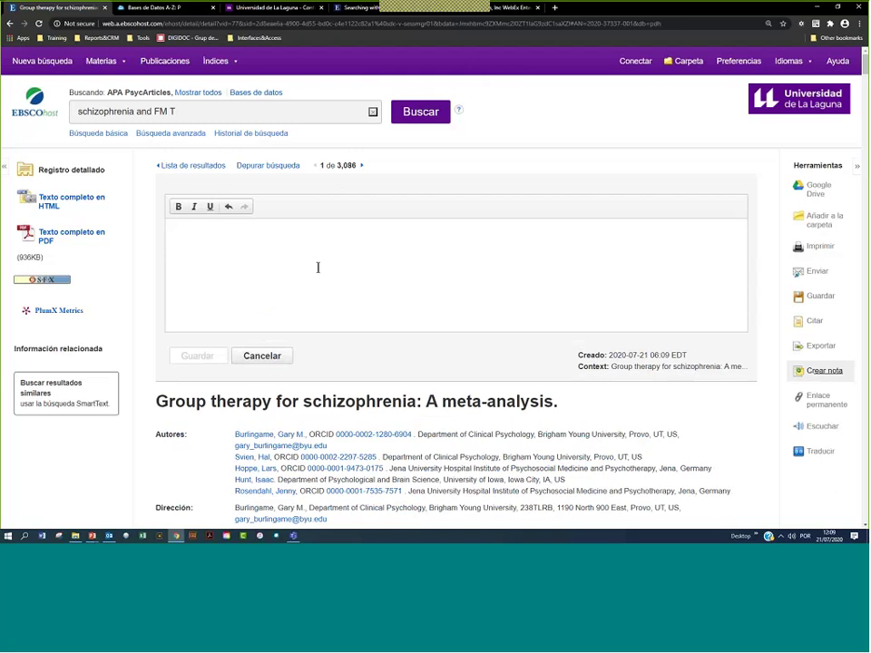
pyautogui.write('Este art')
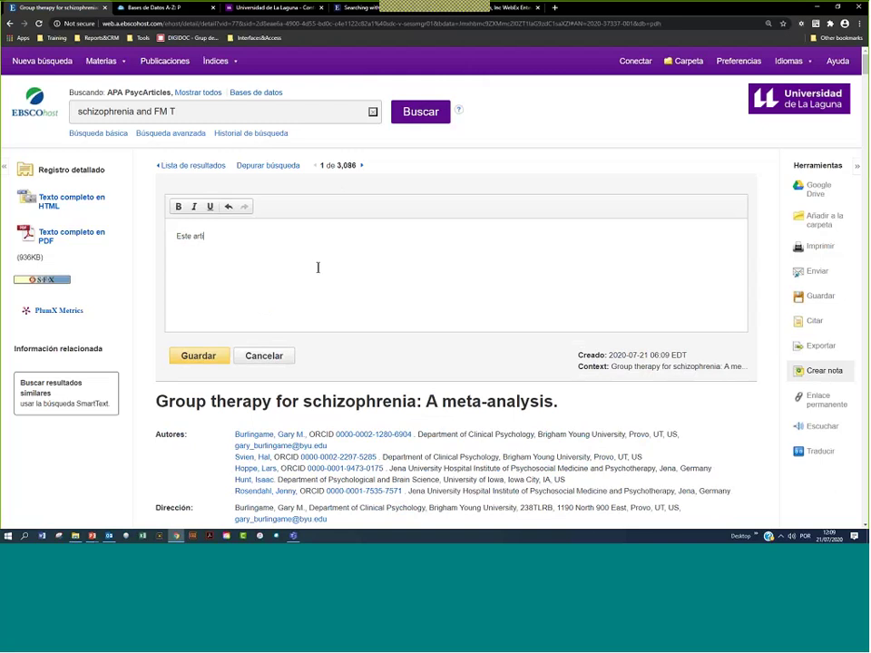
pyautogui.write('iculo es muy importante para mi TFM, cap. ')
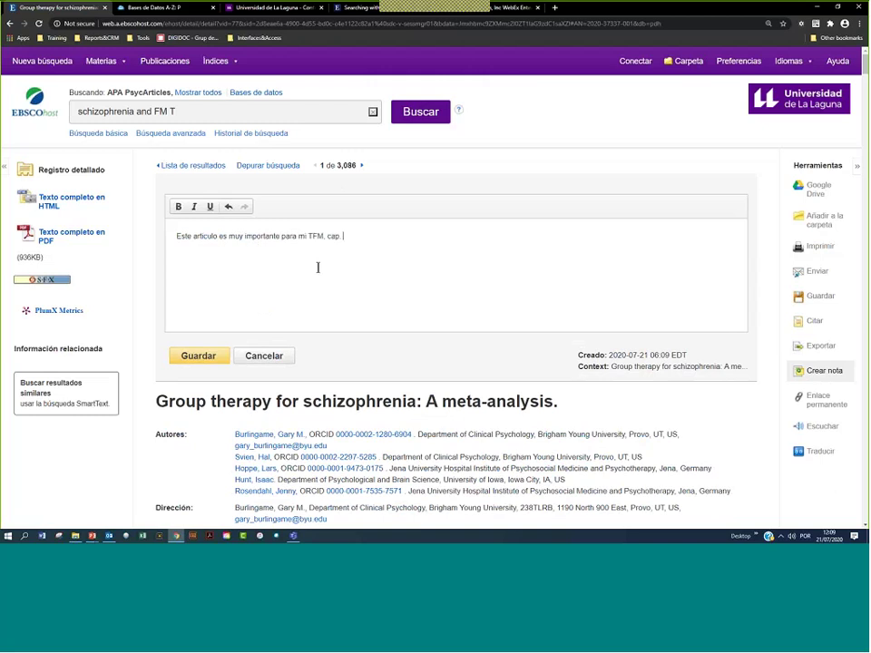
pyautogui.write('VI')
pyautogui.click(195, 360)
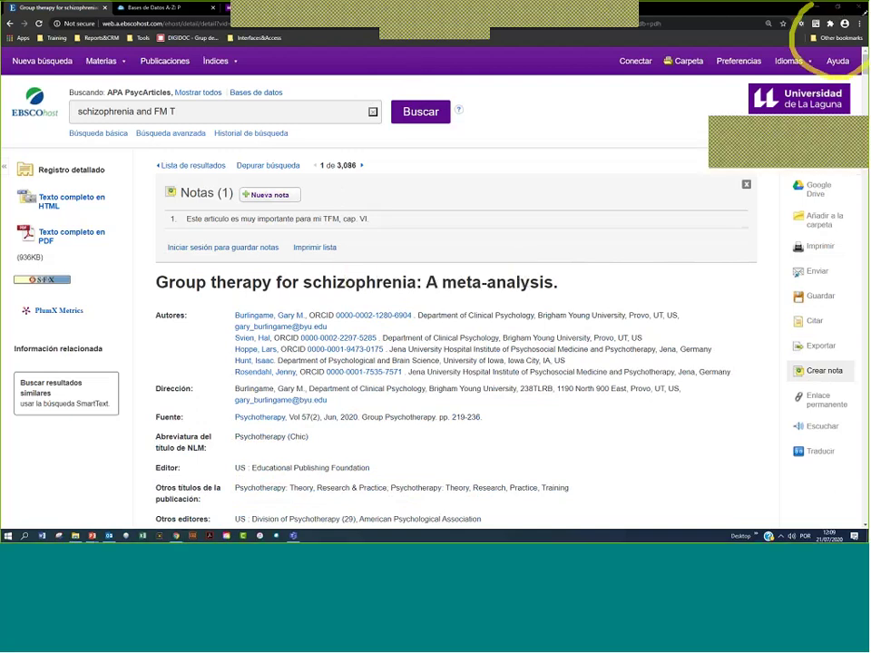
# Circle the saved note, its sign-in link and the Conectar and Carpeta options with yellow annotation strokes, and clear the strokes
pyautogui.moveTo(268, 174); pyautogui.dragTo(319, 167)
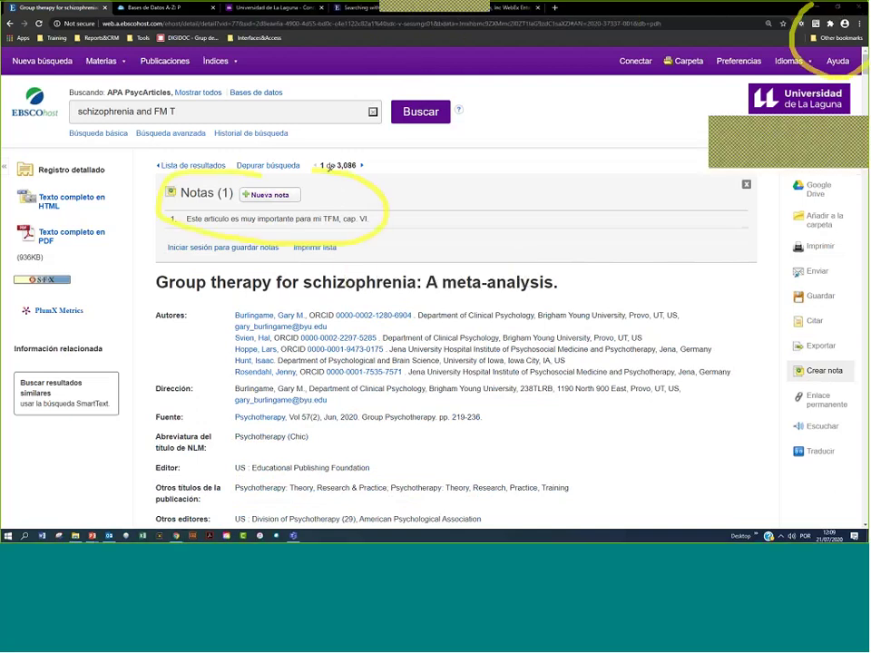
pyautogui.moveTo(186, 236)
pyautogui.mouseDown()
pyautogui.moveTo(193, 279)
pyautogui.moveTo(287, 254)
pyautogui.mouseUp()
pyautogui.moveTo(698, 50)
pyautogui.mouseDown()
pyautogui.moveTo(611, 79)
pyautogui.moveTo(671, 118)
pyautogui.moveTo(635, 32)
pyautogui.mouseUp()
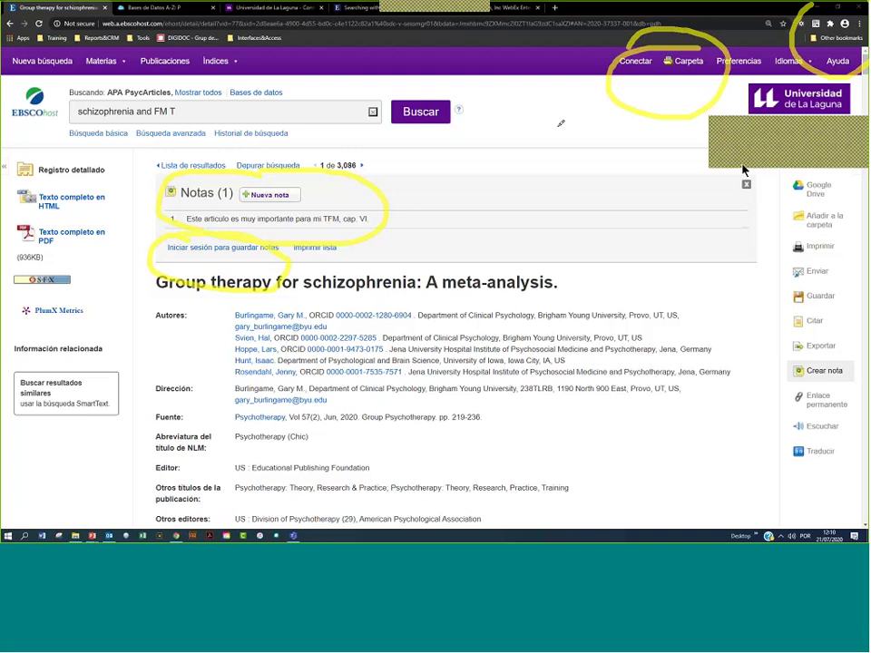
pyautogui.press('Escape')
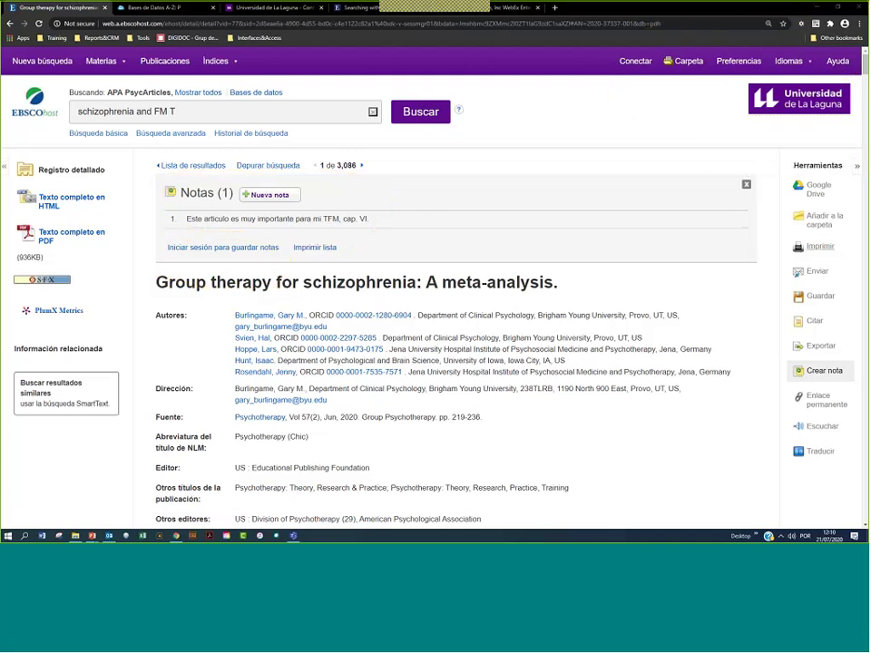
# Display the record's permanent link and select the whole URL
pyautogui.click(822, 400)
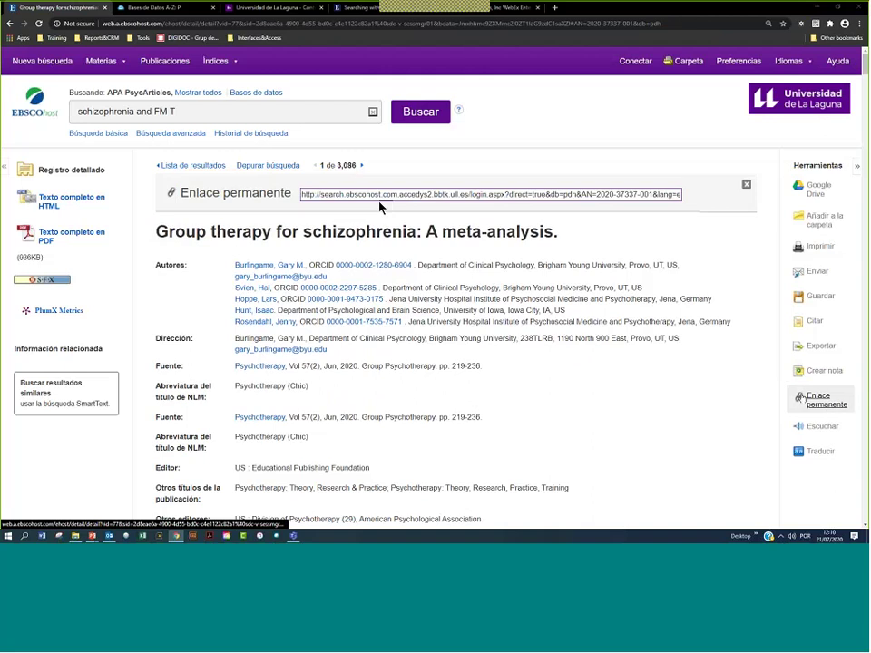
pyautogui.moveTo(353, 194); pyautogui.dragTo(692, 196)
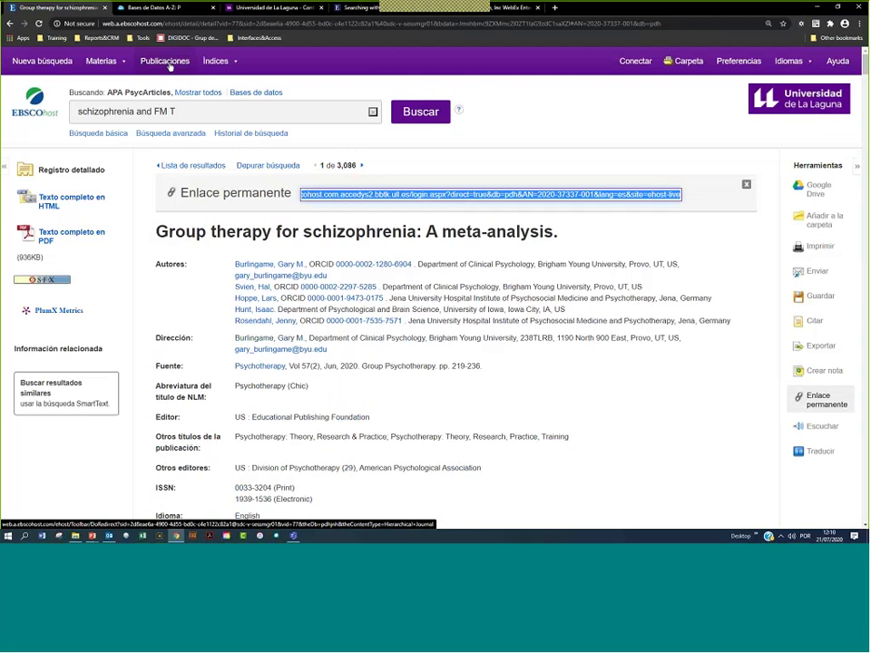
# Open the APA PsycArticles publications list and search it for the journal title American Psychologist
pyautogui.click(165, 62)
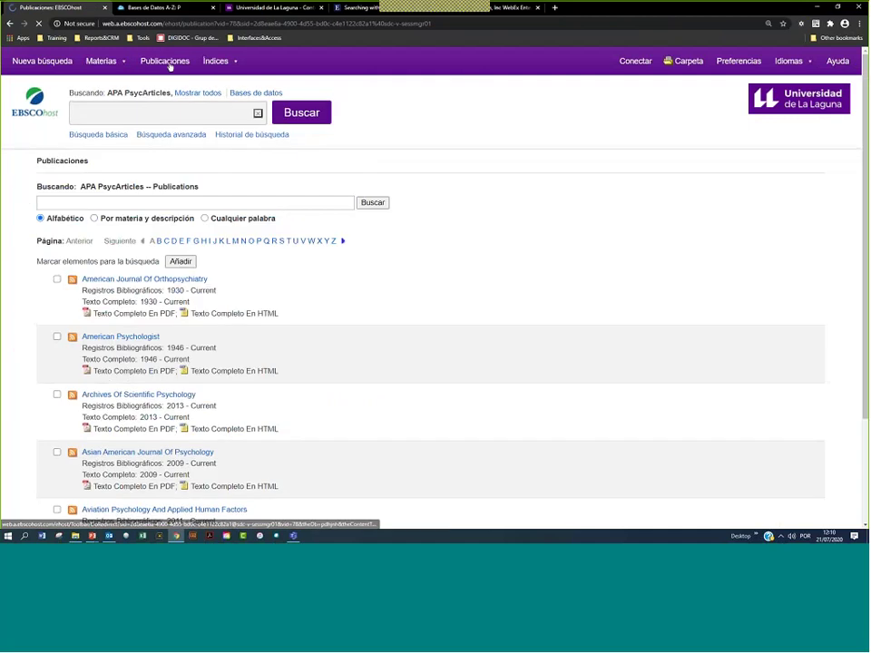
pyautogui.click(122, 205)
pyautogui.scroll(-2, 330, 298)
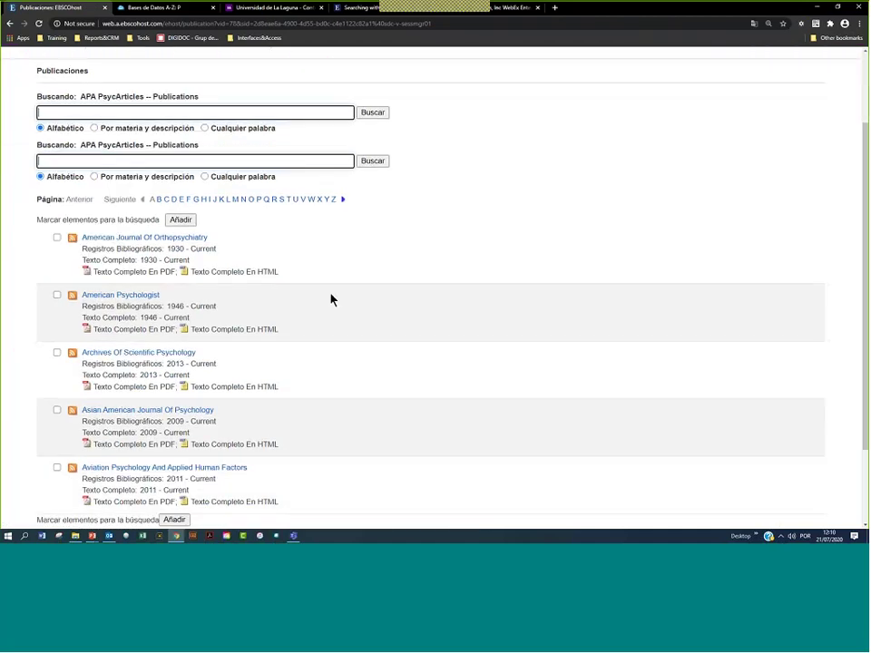
pyautogui.moveTo(171, 253); pyautogui.dragTo(83, 257)
pyautogui.hotkey('ctrl', 'c')
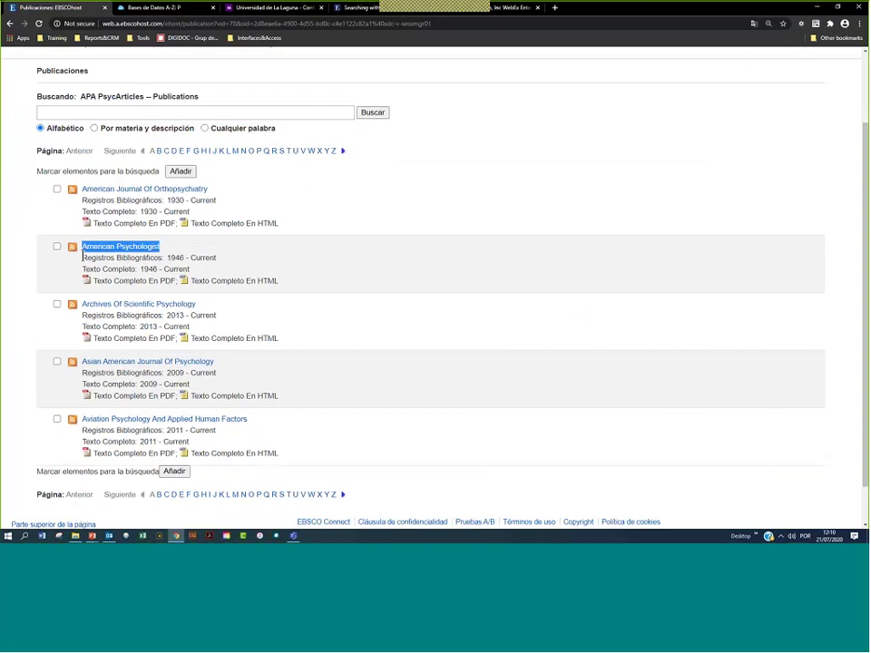
pyautogui.scroll(2, 122, 266)
pyautogui.click(100, 201)
pyautogui.hotkey('ctrl', 'v')
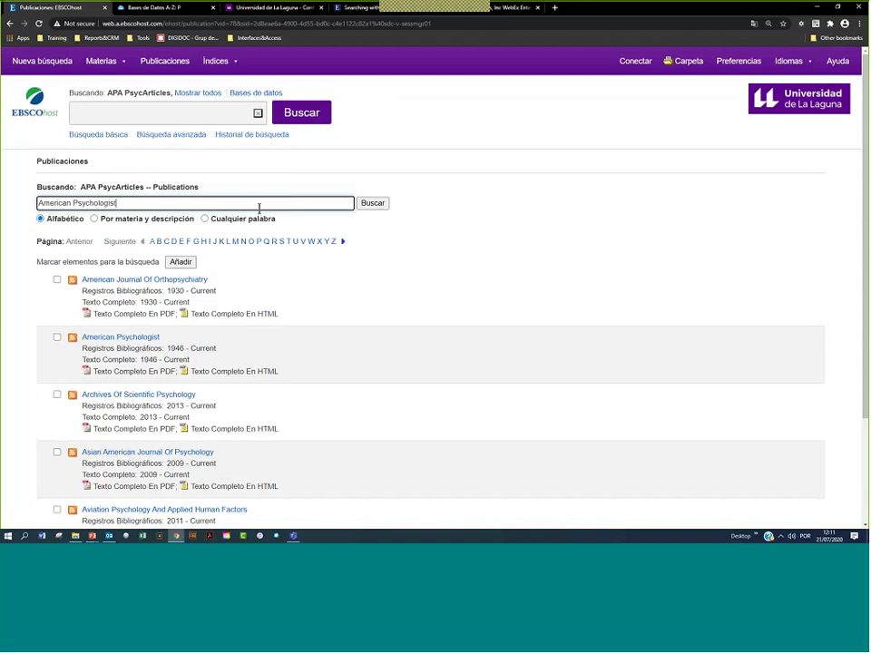
pyautogui.click(379, 205)
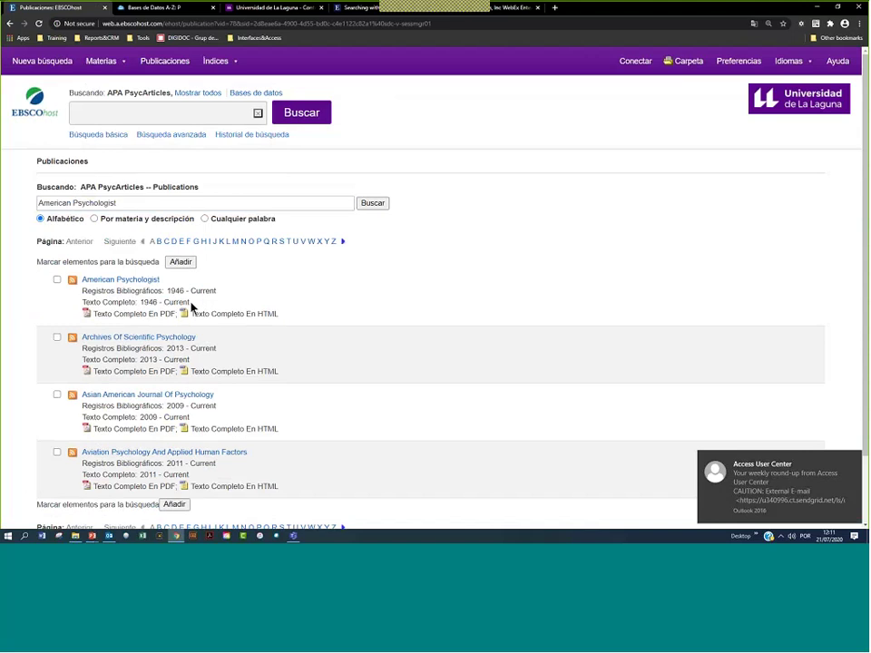
# Point out American Psychologist's full-text coverage, open the journal's record, and list the articles of its 2020 issue, volume 75 number 5
pyautogui.moveTo(191, 308); pyautogui.dragTo(133, 302)
pyautogui.click(242, 284)
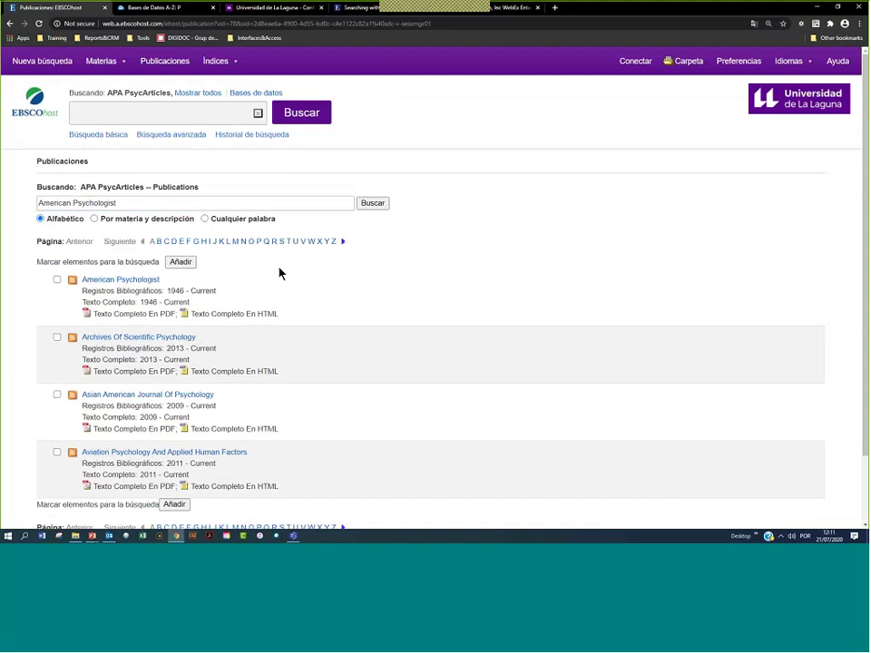
pyautogui.click(150, 283)
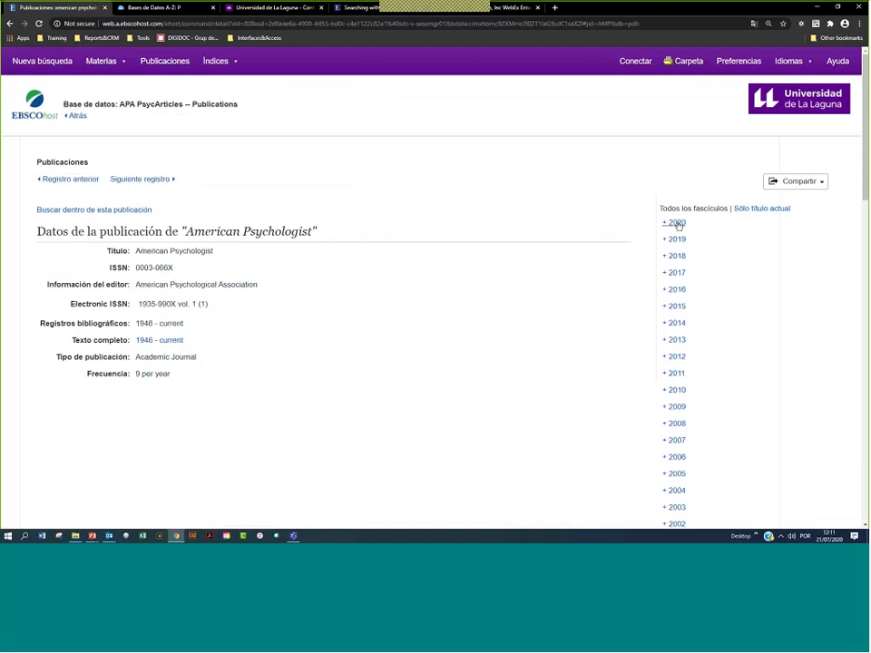
pyautogui.click(677, 223)
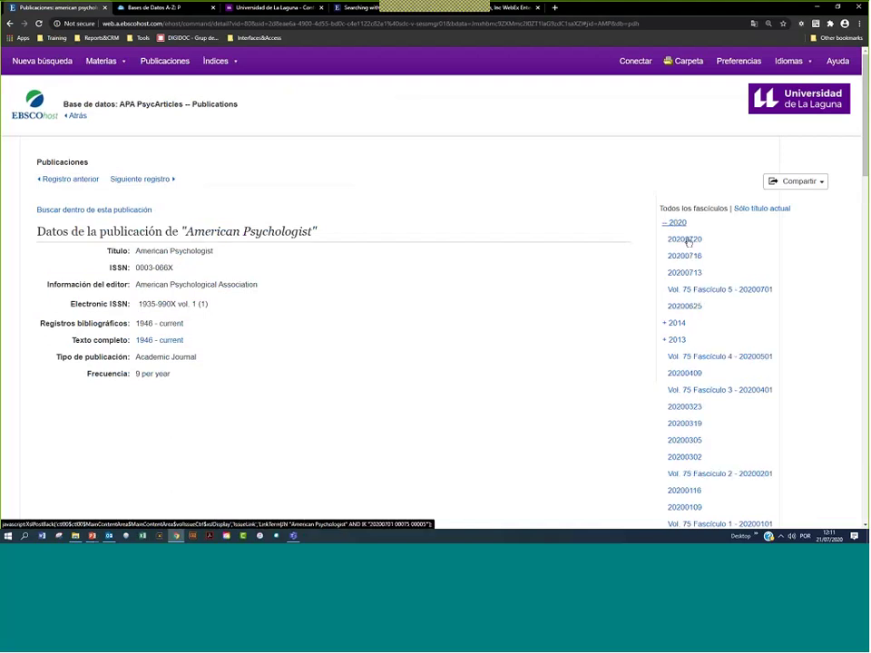
pyautogui.click(712, 292)
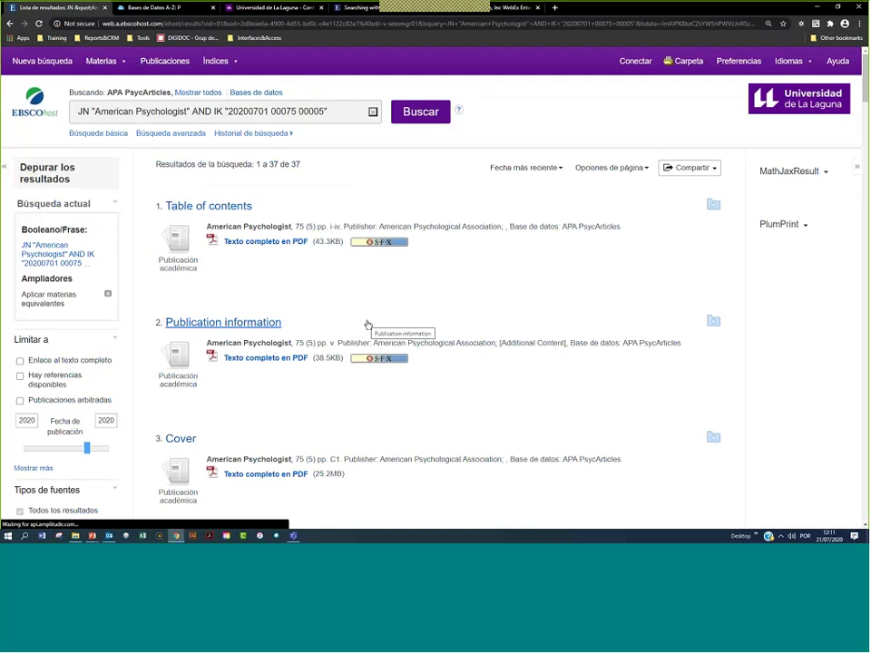
# Look through the articles in the American Psychologist issue, including the COVID-19 papers and their full-text links
pyautogui.scroll(-5, 367, 325)
pyautogui.scroll(-9, 367, 327)
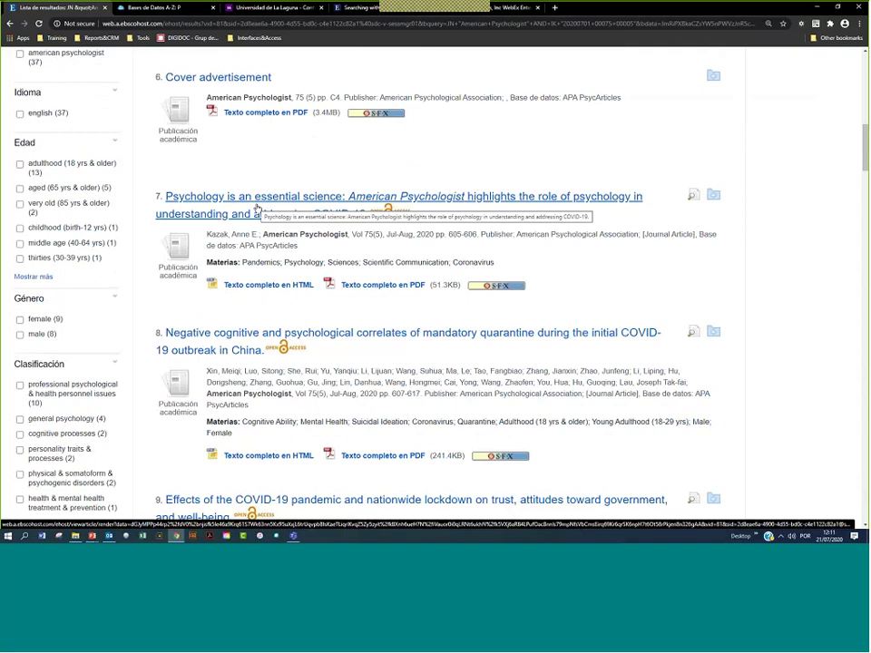
pyautogui.scroll(-3, 257, 209)
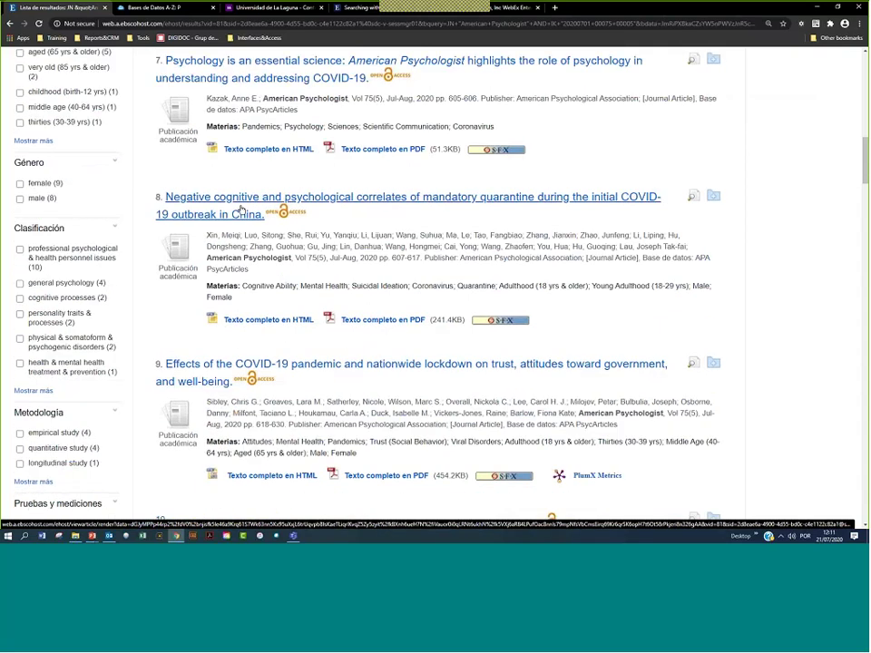
pyautogui.scroll(-1, 272, 208)
pyautogui.scroll(-1, 315, 228)
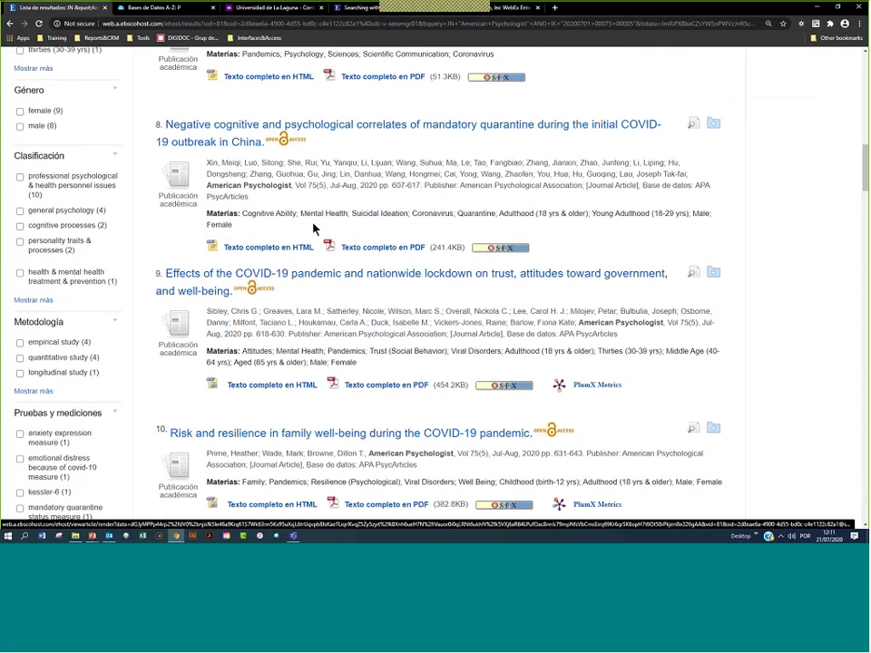
pyautogui.scroll(3, 318, 238)
pyautogui.scroll(-2, 345, 263)
pyautogui.scroll(15, 189, 180)
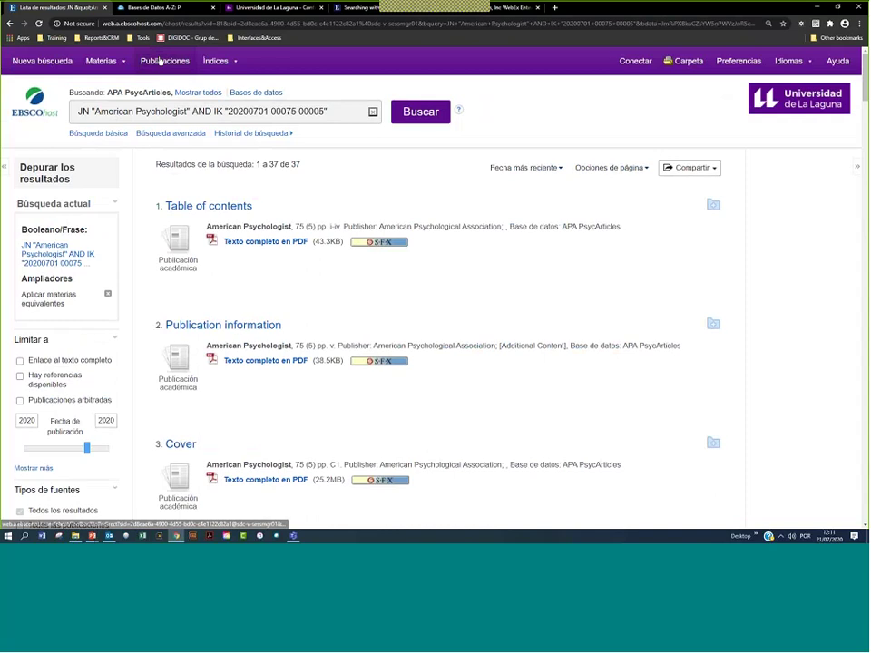
# Reopen the publications list and highlight the heading naming APA PsycArticles as its source
pyautogui.click(159, 62)
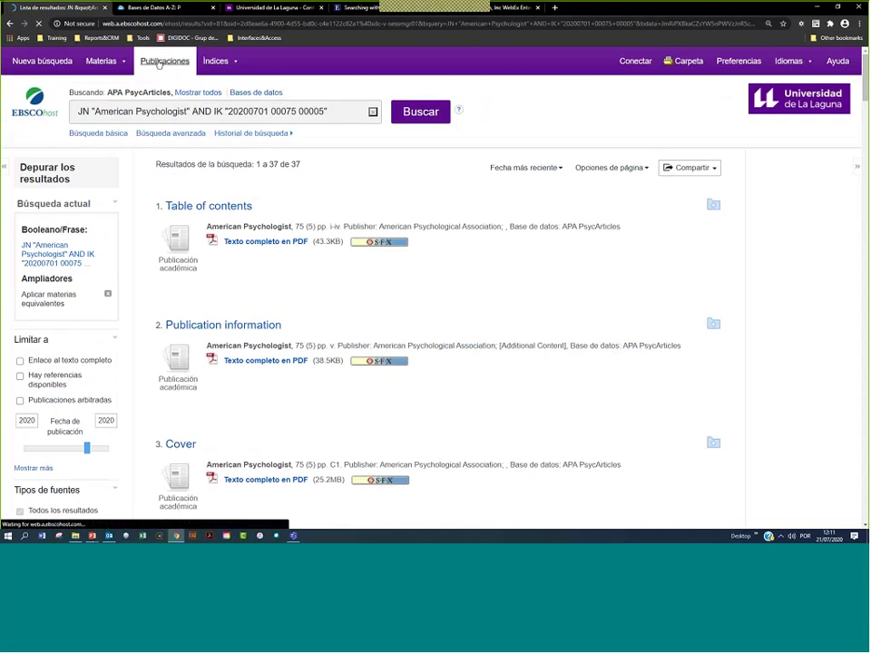
pyautogui.moveTo(198, 187); pyautogui.dragTo(220, 73)
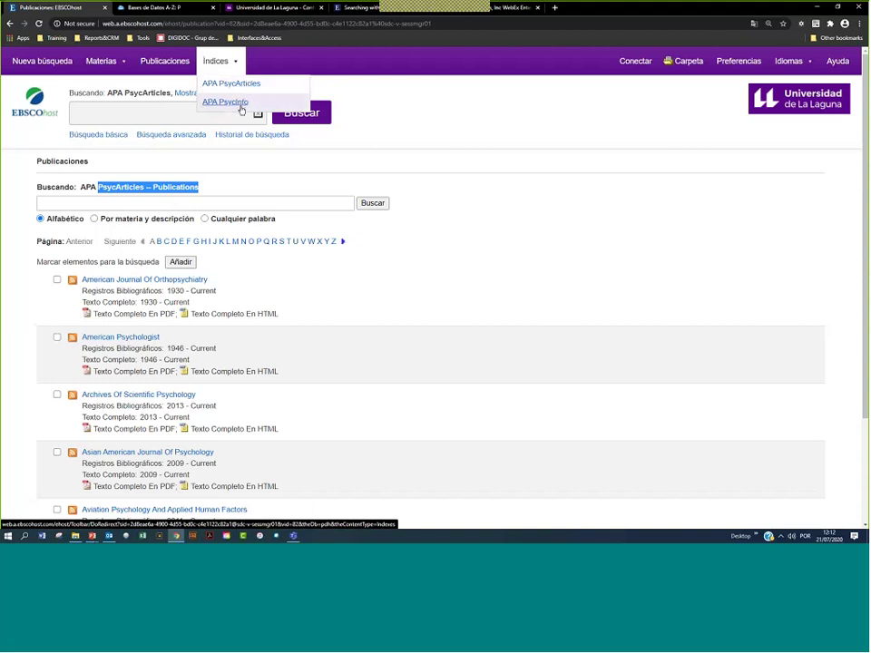
# Open the APA PsycInfo indexes and browse the Methodology index
pyautogui.click(241, 106)
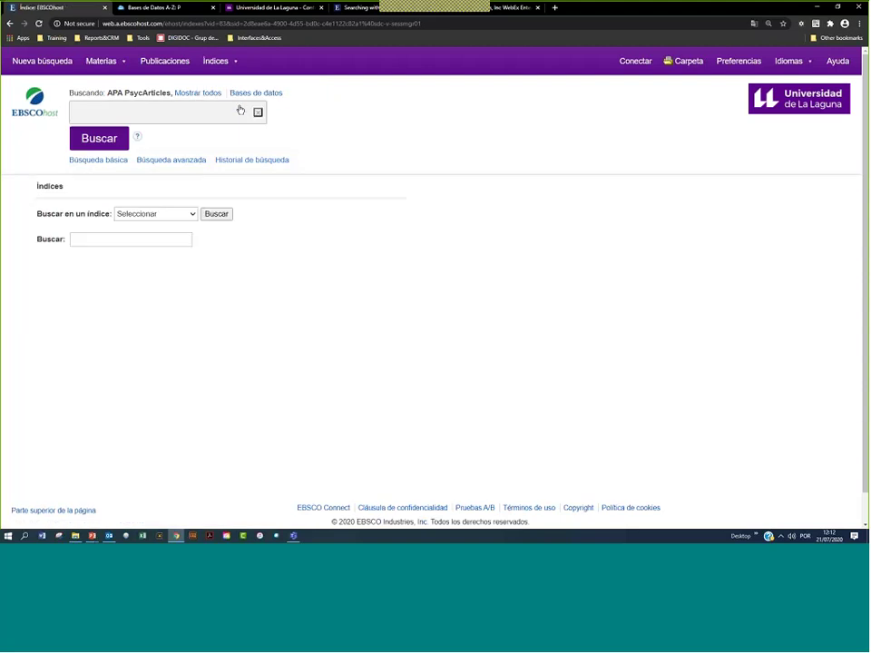
pyautogui.click(194, 214)
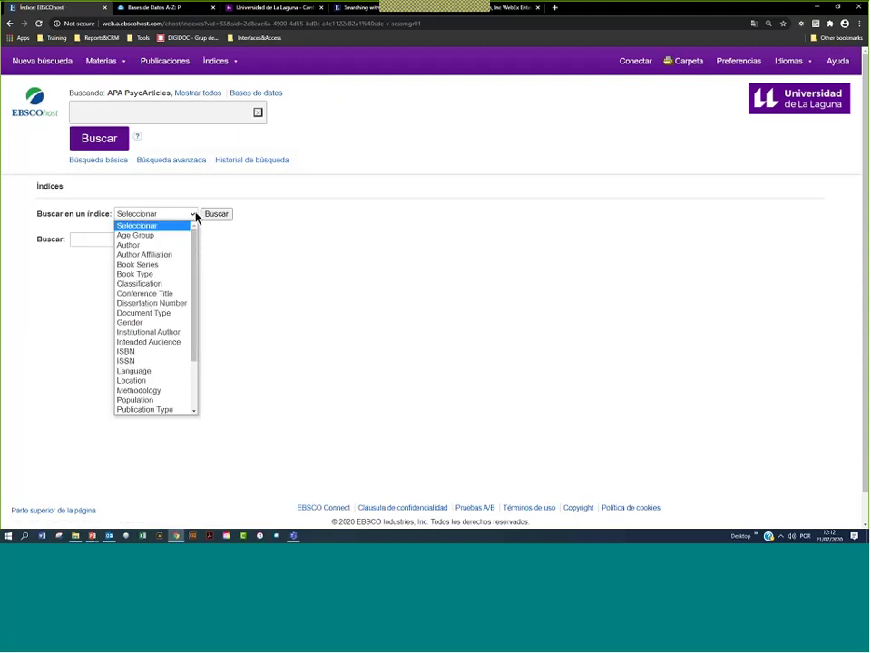
pyautogui.click(164, 392)
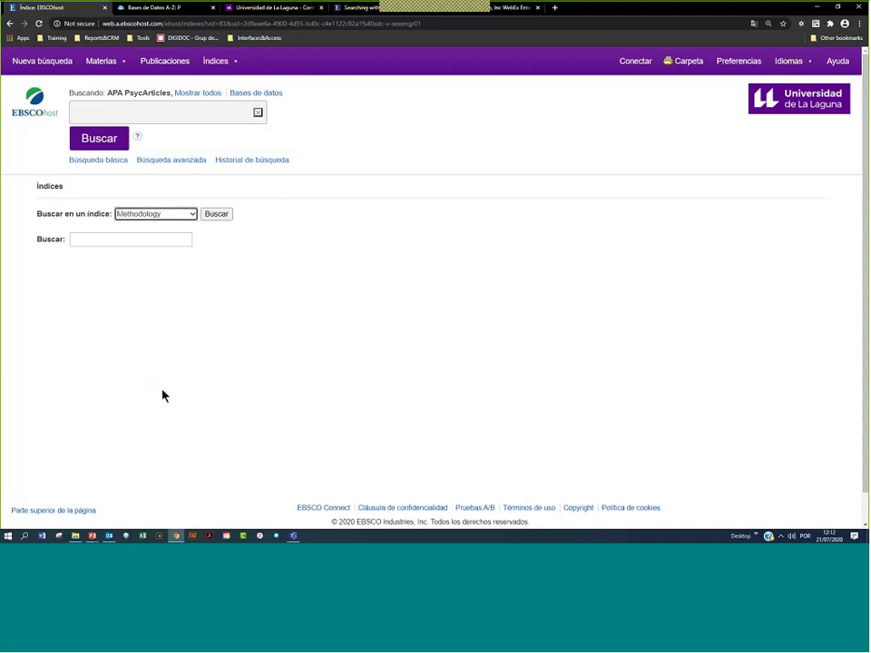
pyautogui.click(224, 216)
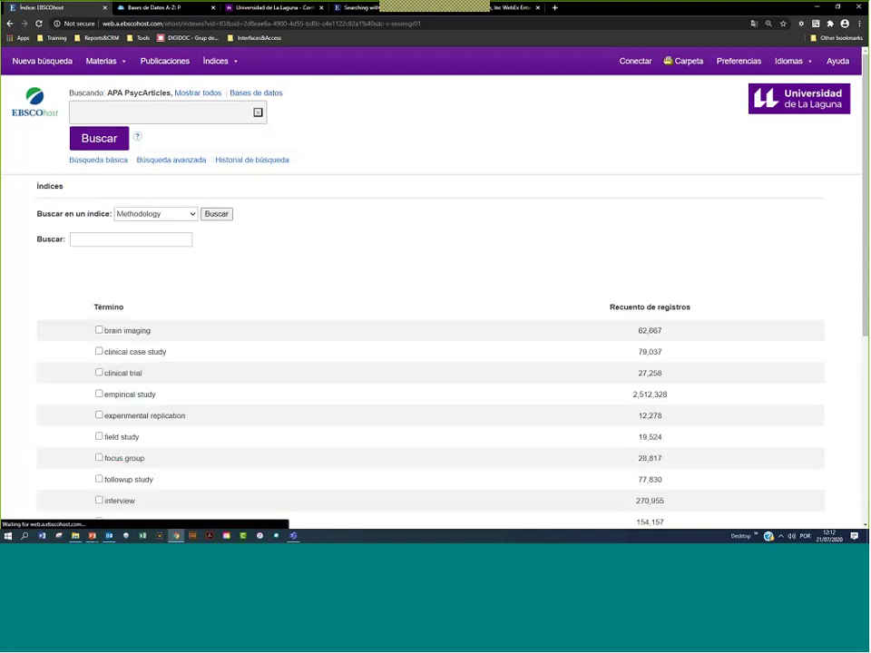
# Look through both pages of Methodology index terms and highlight "empirical study"
pyautogui.scroll(-1, 185, 297)
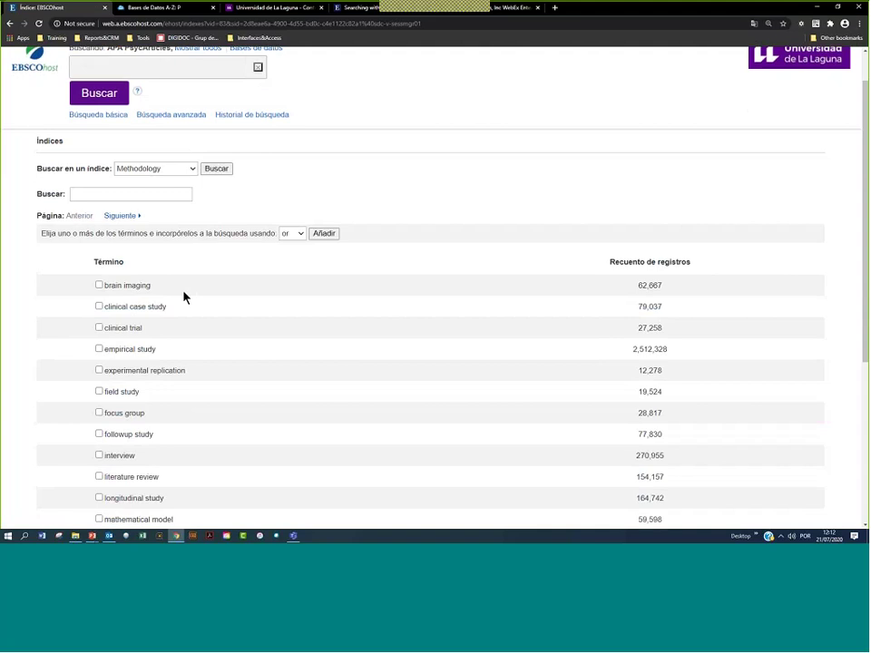
pyautogui.scroll(-3, 152, 312)
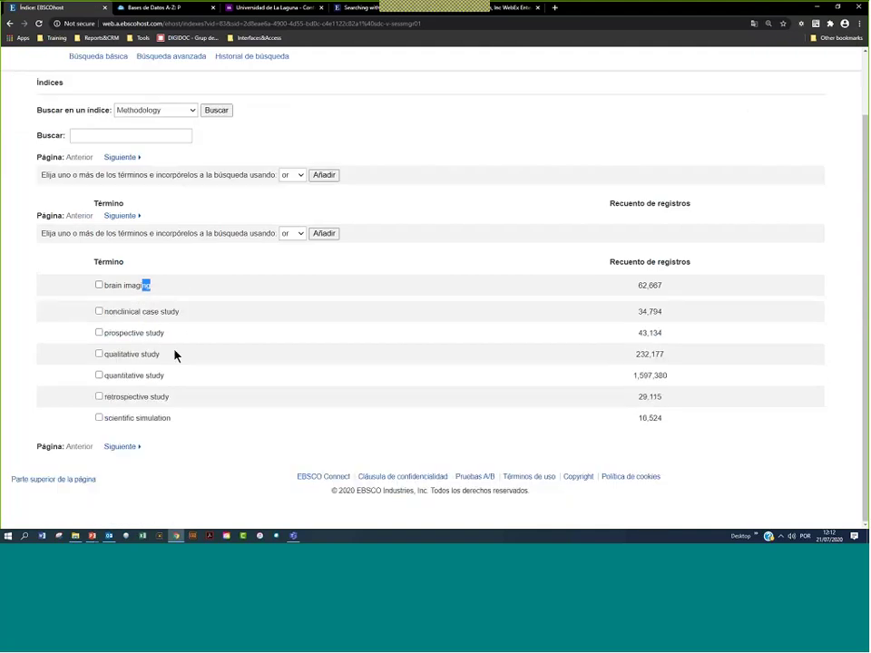
pyautogui.click(113, 446)
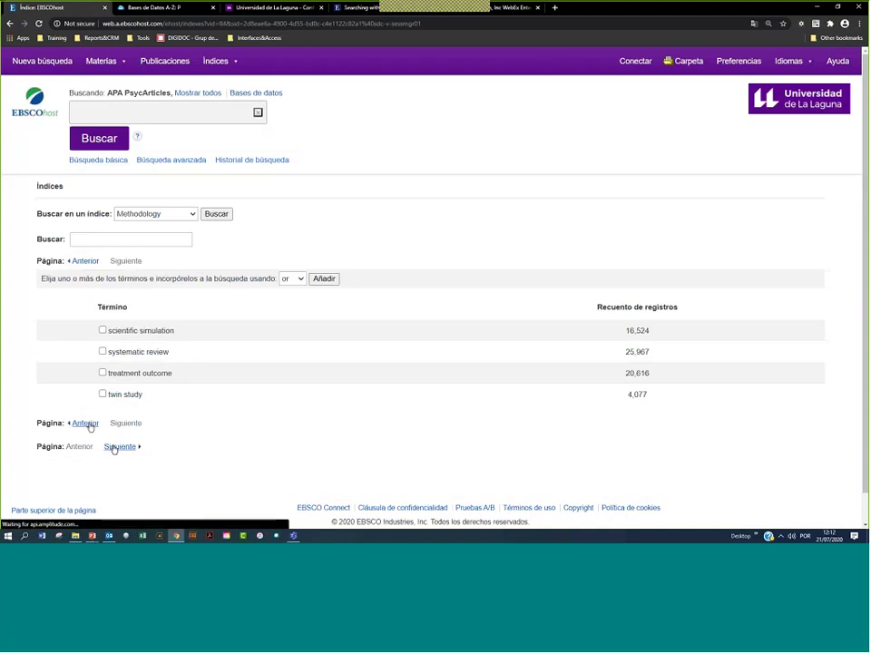
pyautogui.click(85, 424)
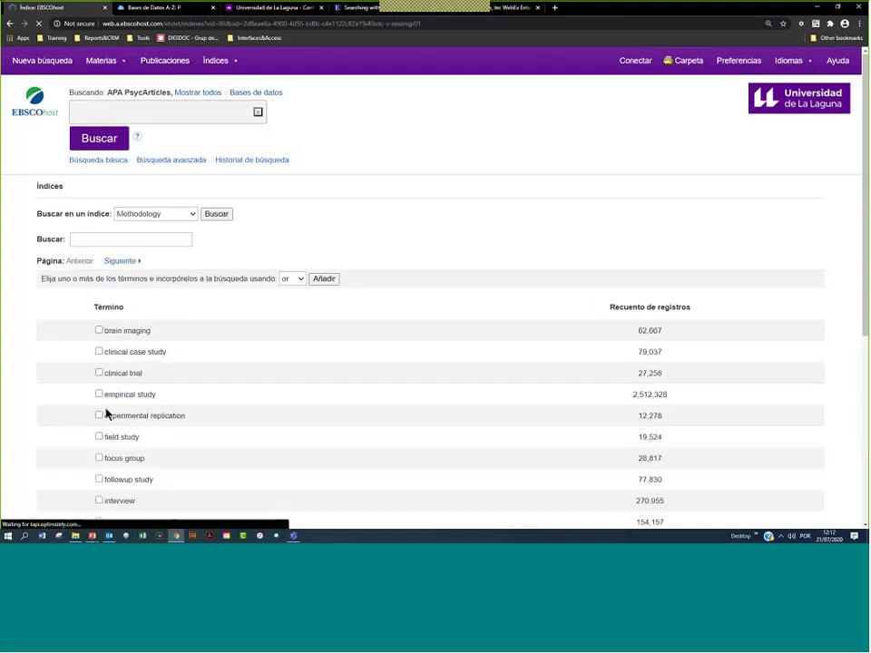
pyautogui.scroll(-3, 118, 226)
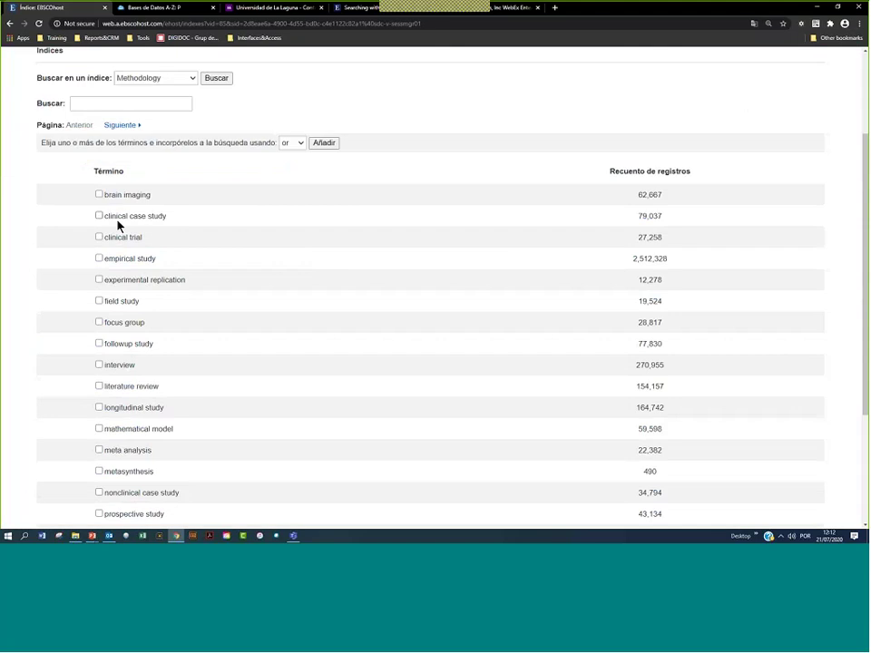
pyautogui.moveTo(163, 266); pyautogui.dragTo(132, 262)
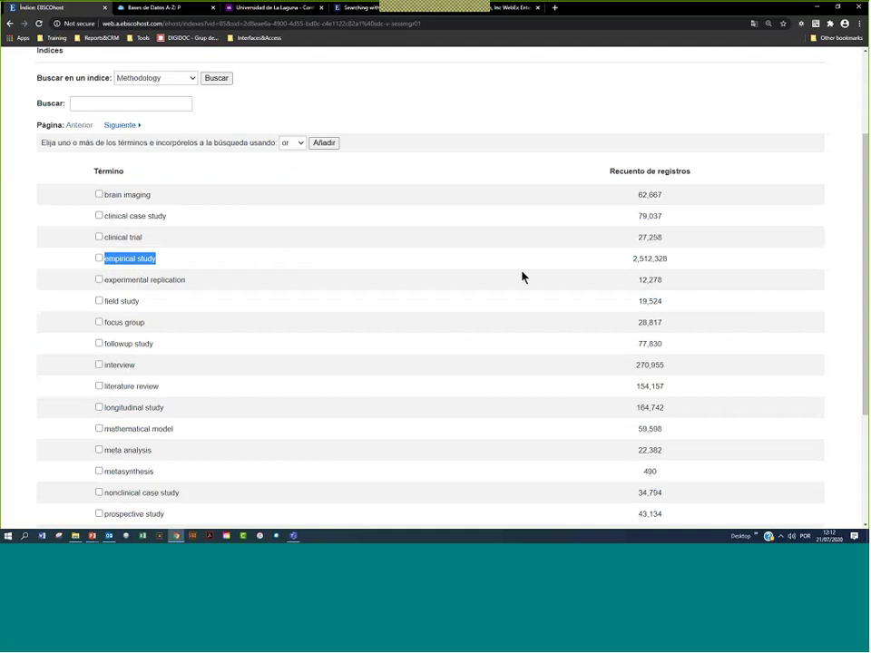
# Highlight the record counts for "empirical study" and "meta analysis" in the Methodology index
pyautogui.moveTo(668, 258); pyautogui.dragTo(633, 259)
pyautogui.scroll(-1, 136, 307)
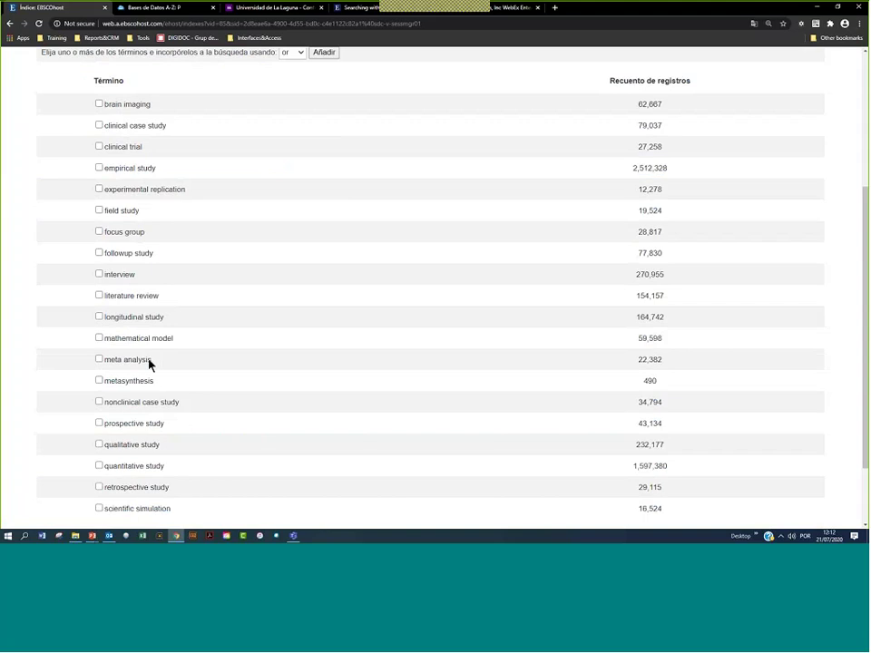
pyautogui.moveTo(150, 361); pyautogui.dragTo(103, 361)
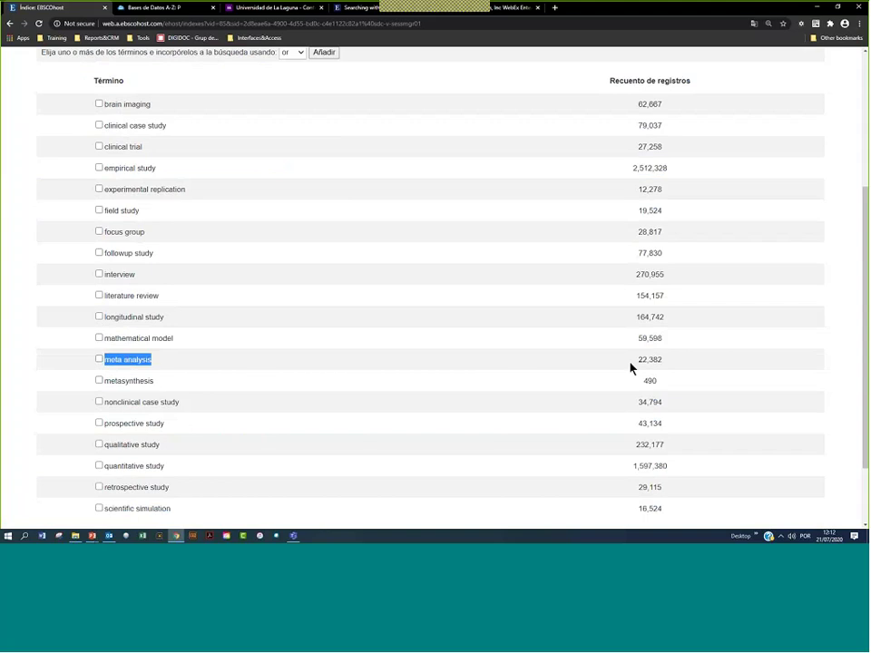
pyautogui.moveTo(664, 360); pyautogui.dragTo(98, 366)
pyautogui.click(141, 386)
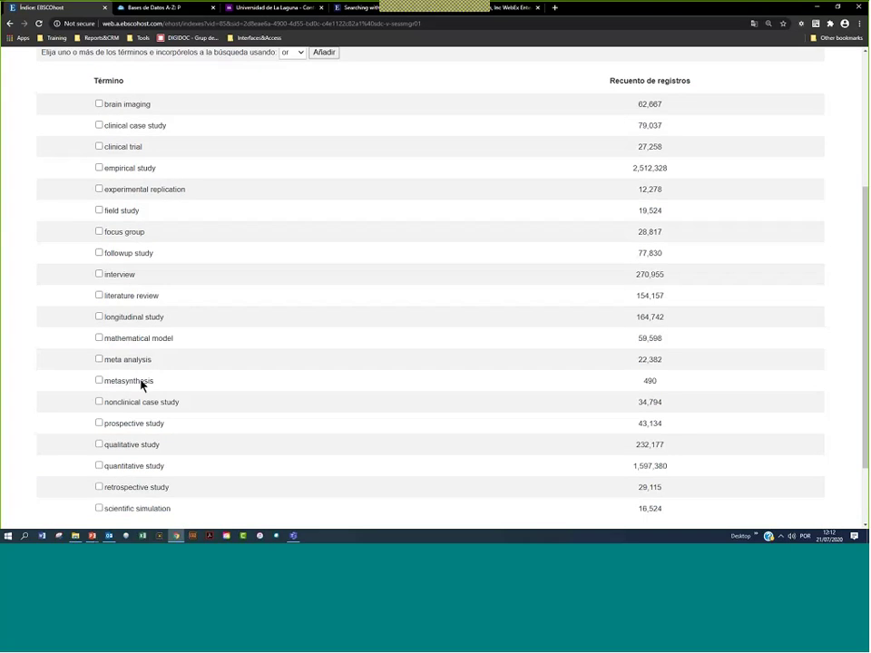
pyautogui.scroll(5, 201, 257)
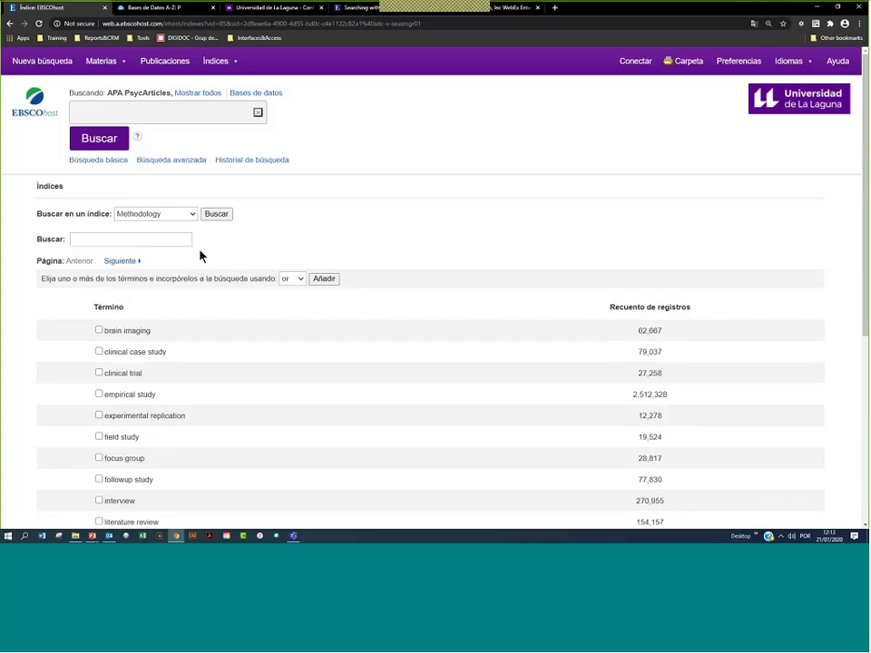
# Switch the browsed index to Subjects (Major) and look through its first page of terms
pyautogui.click(187, 214)
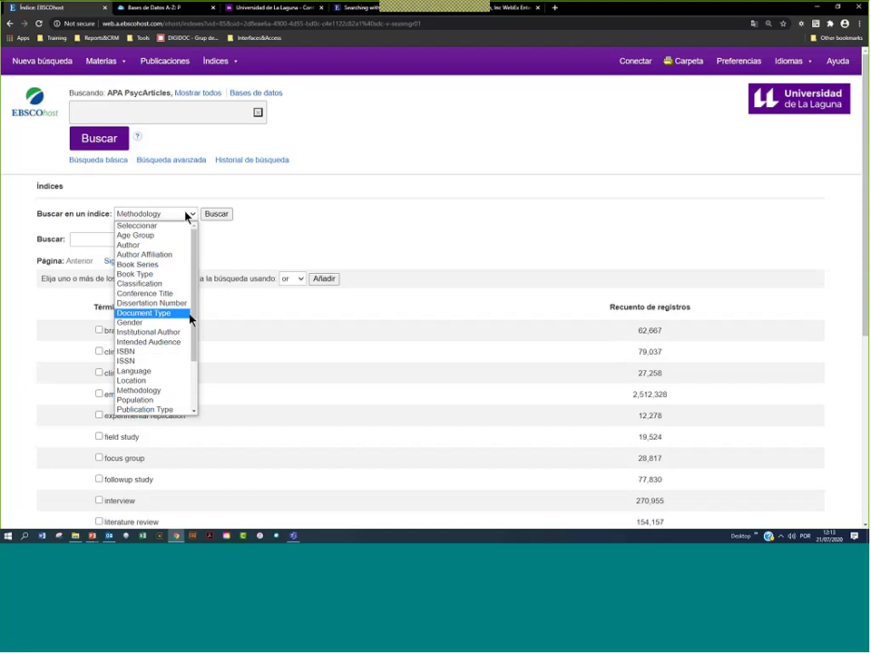
pyautogui.moveTo(196, 333); pyautogui.dragTo(195, 376)
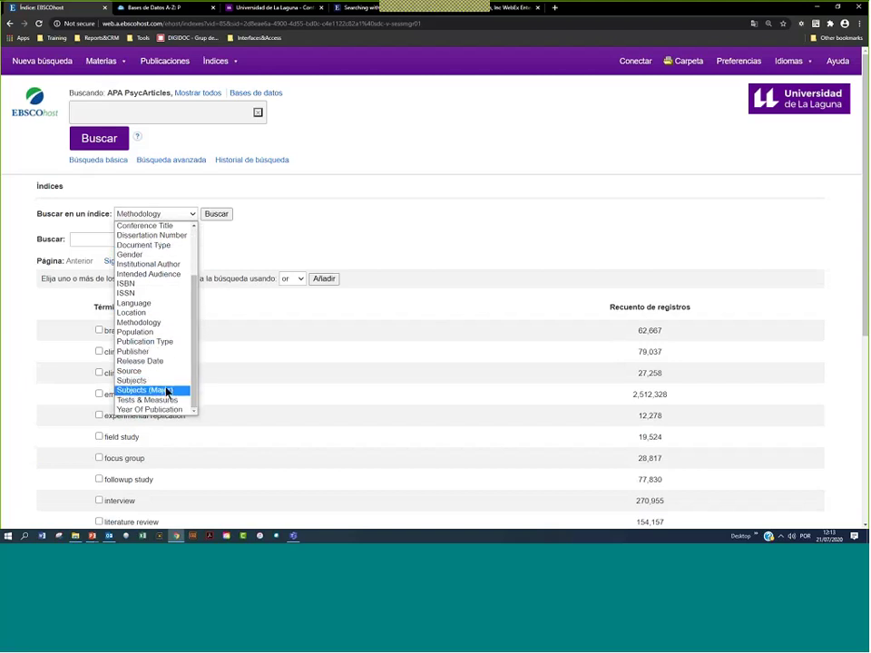
pyautogui.click(165, 391)
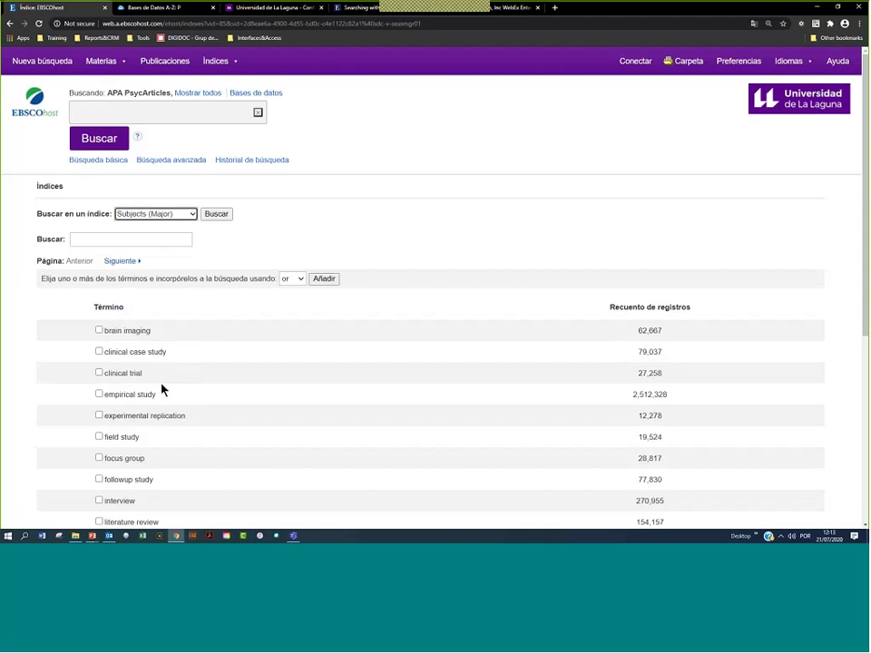
pyautogui.click(225, 215)
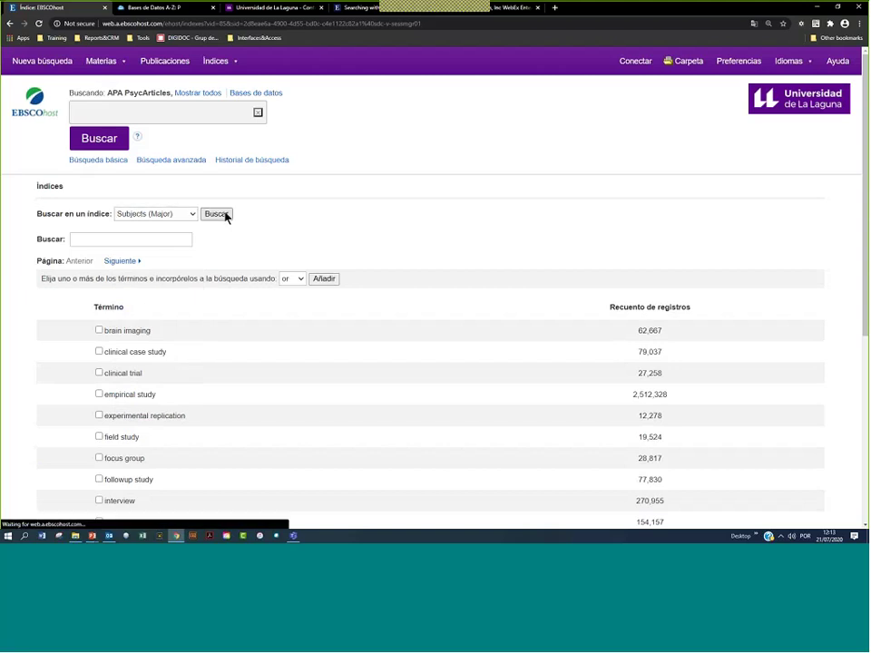
pyautogui.scroll(-4, 225, 215)
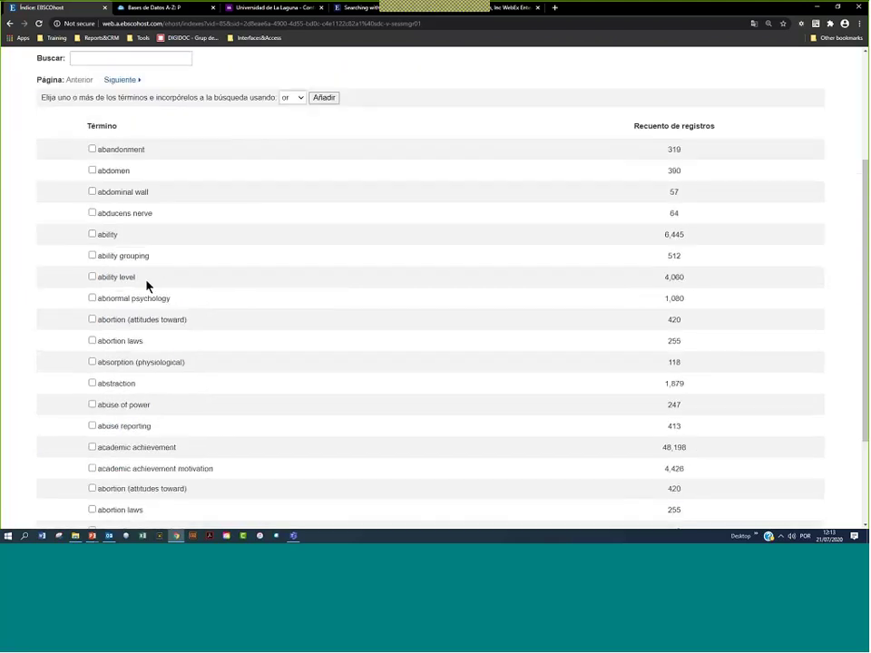
pyautogui.scroll(-3, 140, 283)
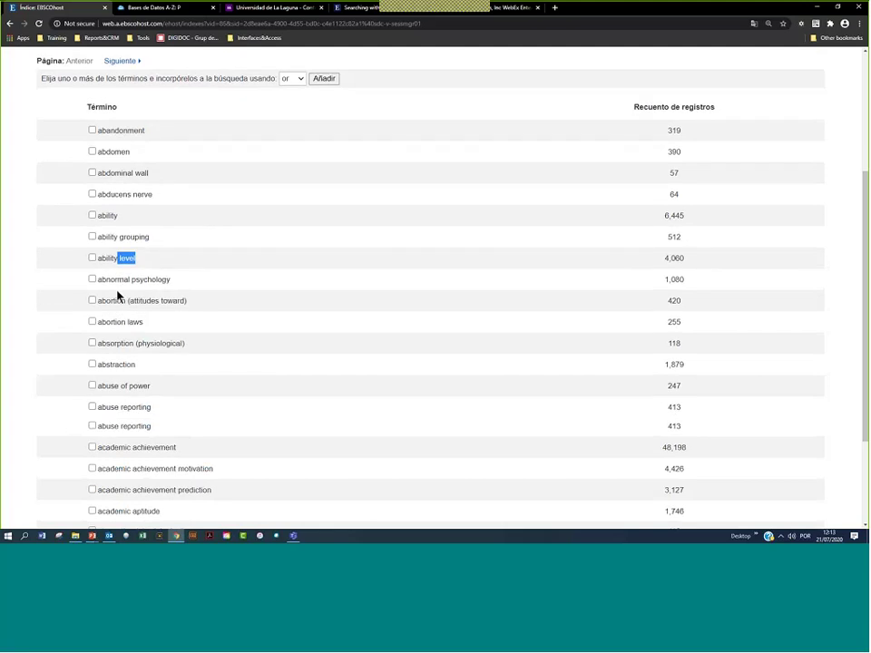
pyautogui.moveTo(155, 272); pyautogui.dragTo(107, 277)
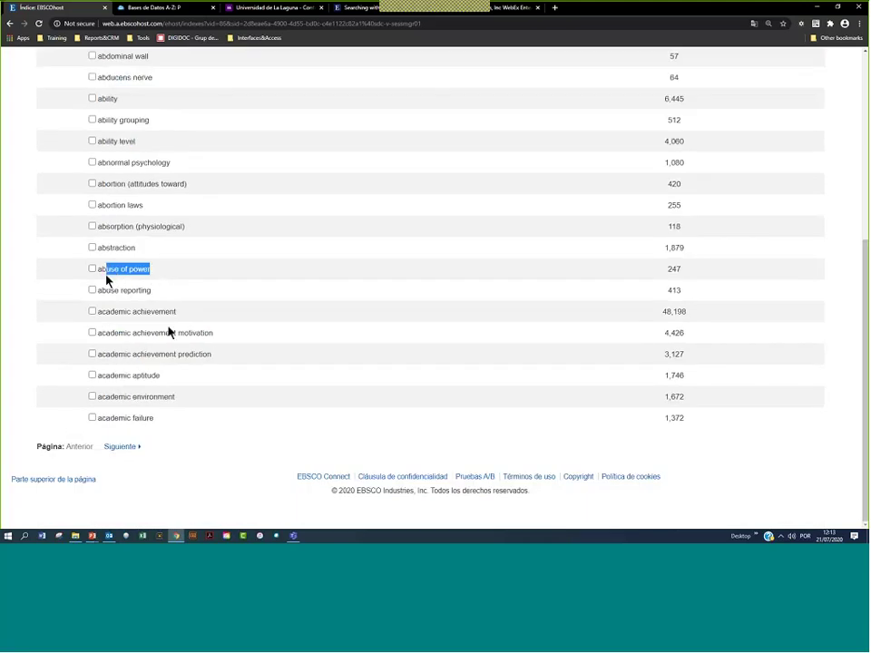
# Go to the next page of Subjects (Major) terms and select "academic stress"
pyautogui.click(109, 450)
pyautogui.scroll(-1, 107, 450)
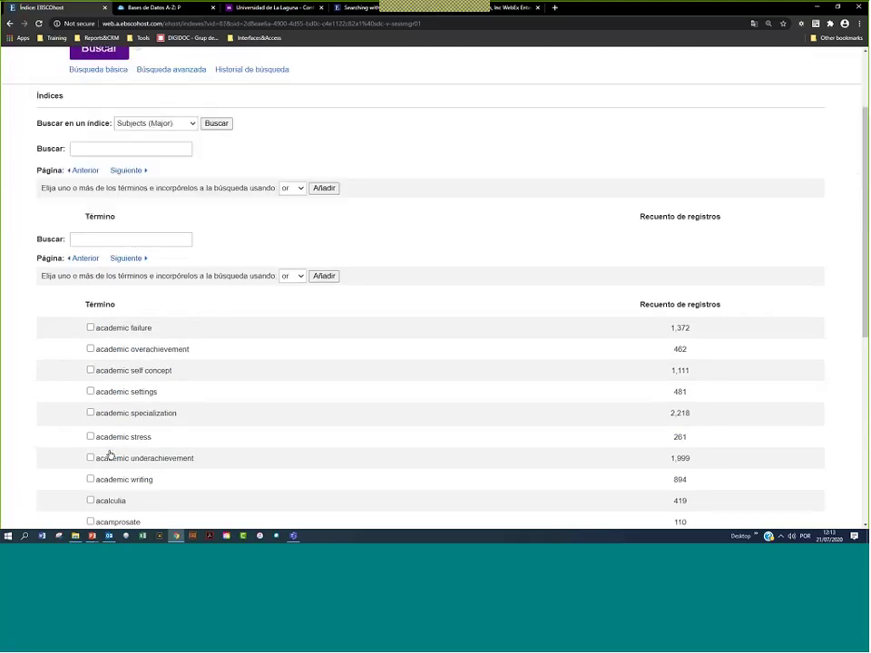
pyautogui.scroll(-1, 90, 417)
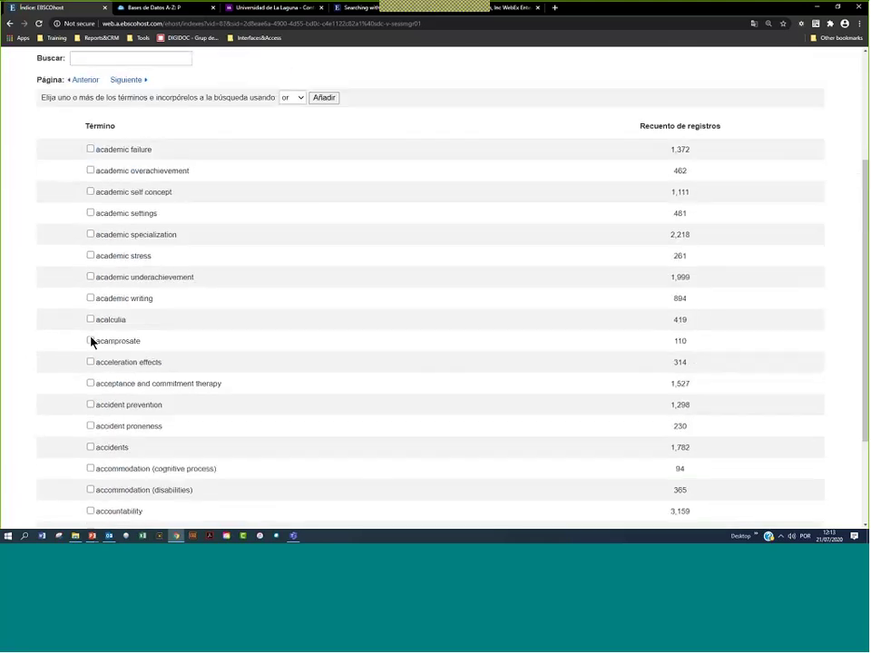
pyautogui.moveTo(153, 259); pyautogui.dragTo(95, 261)
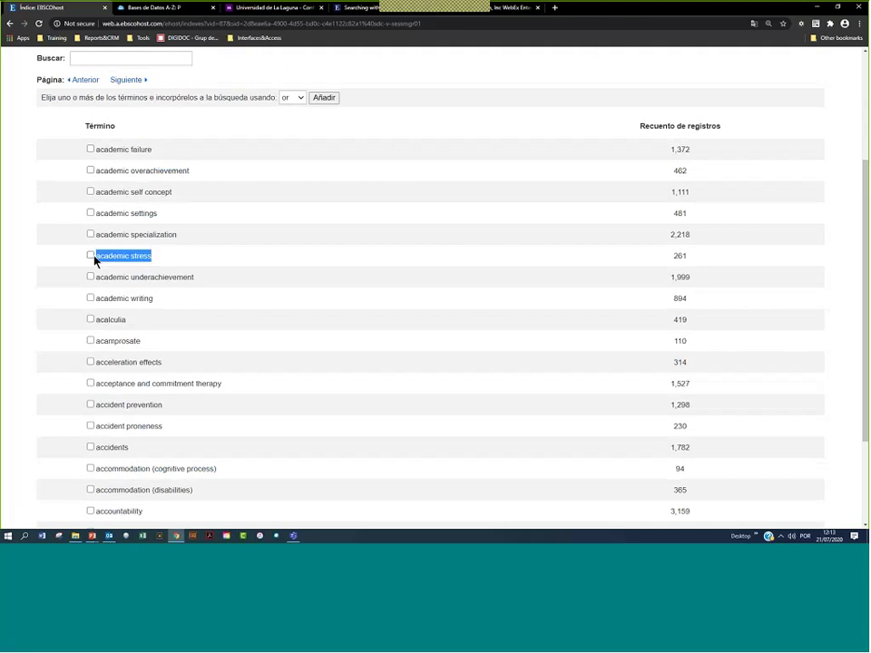
pyautogui.click(168, 263)
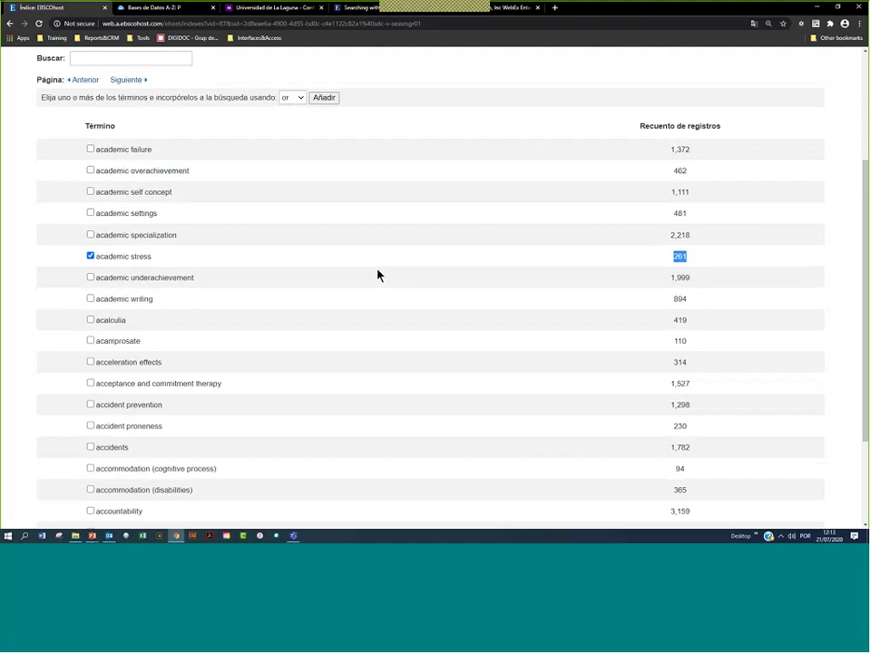
# Add the selected "academic stress" term to the search, run it, and highlight that subject in the first result
pyautogui.scroll(4, 378, 275)
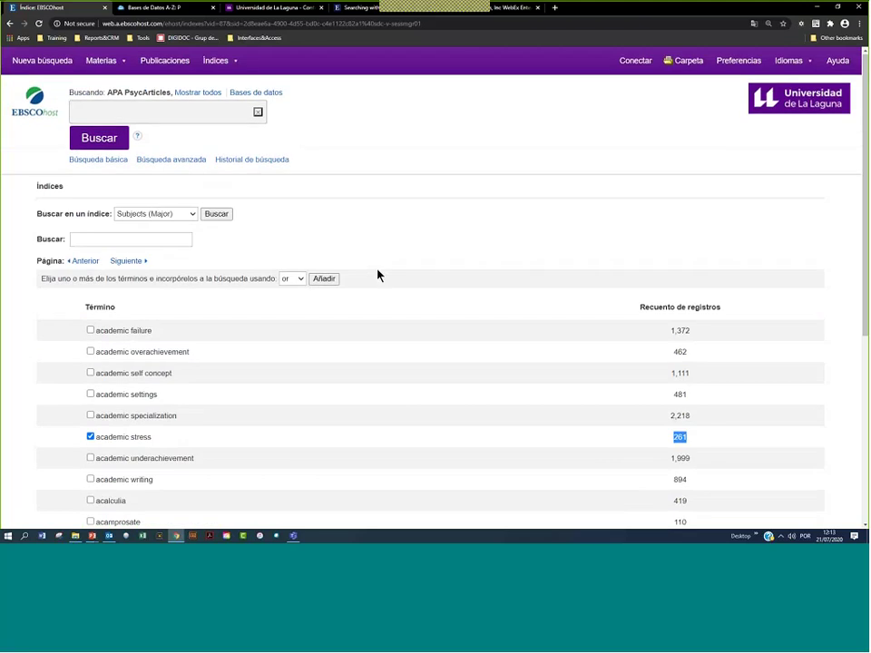
pyautogui.scroll(-1, 378, 276)
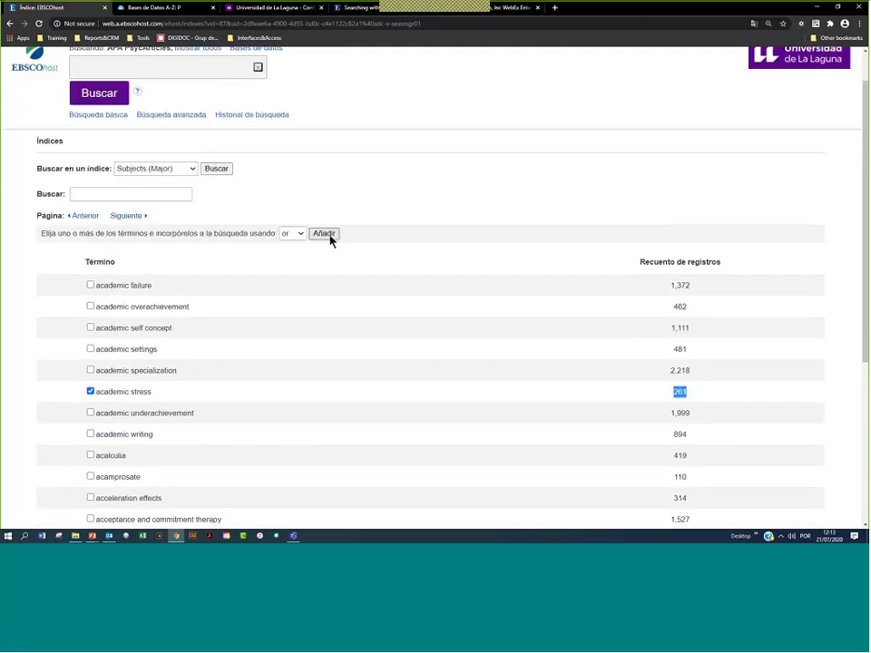
pyautogui.click(331, 239)
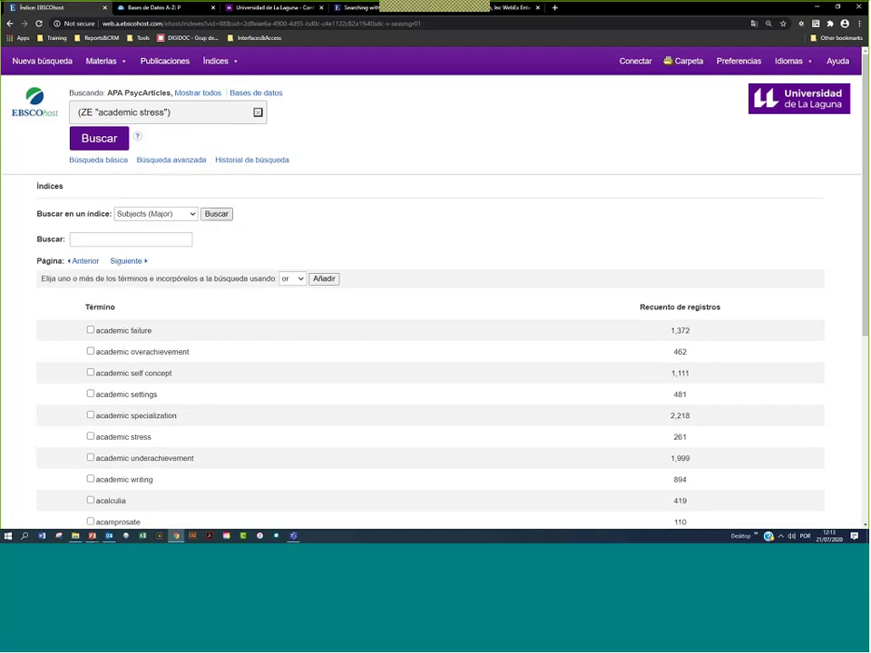
pyautogui.click(102, 140)
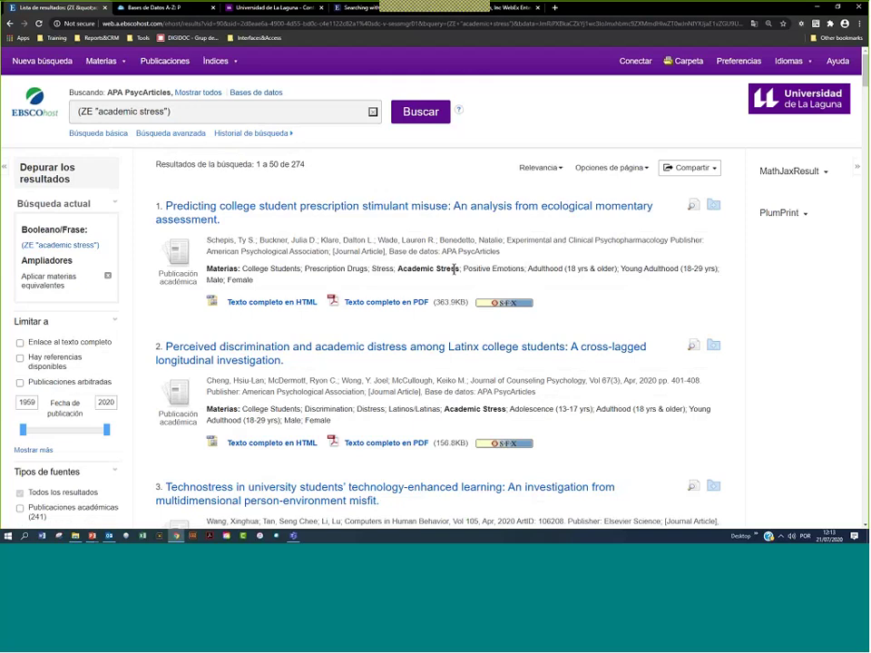
pyautogui.moveTo(461, 269); pyautogui.dragTo(411, 270)
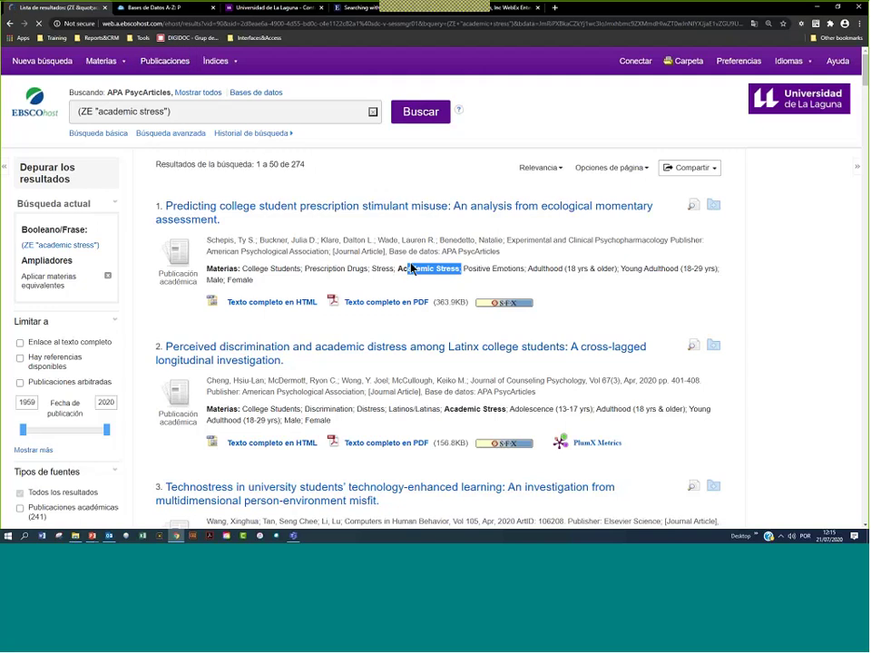
# In advanced search, replace the first query with "autism spectrum disorders" and limit it to the SU Términos temáticos field
pyautogui.click(191, 136)
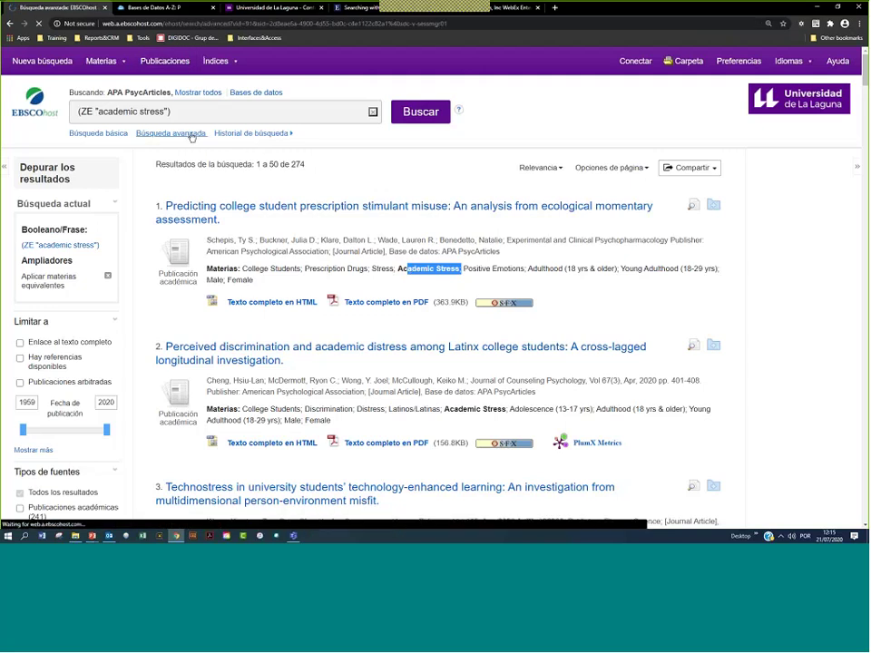
pyautogui.moveTo(228, 117); pyautogui.dragTo(83, 116)
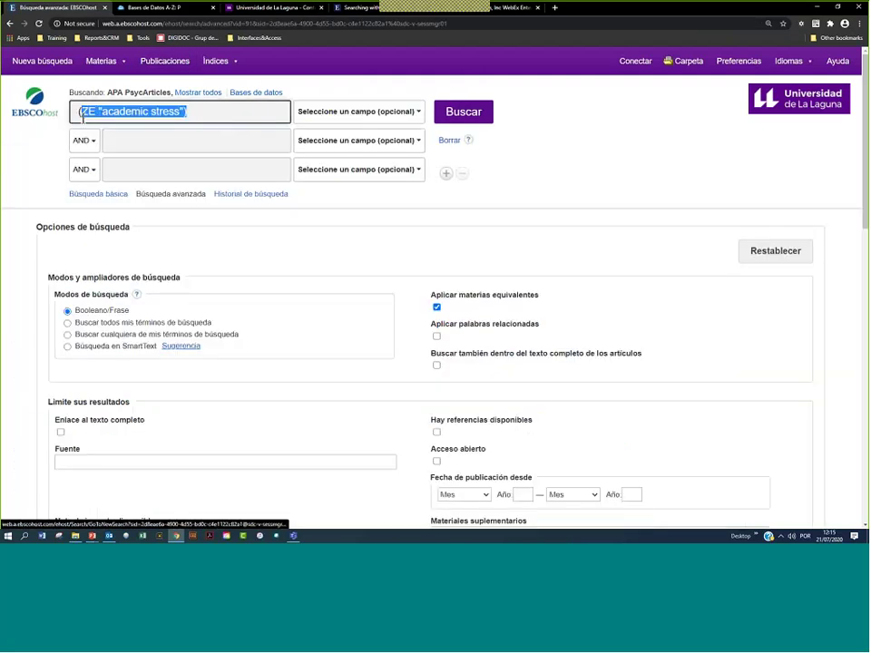
pyautogui.write('auti')
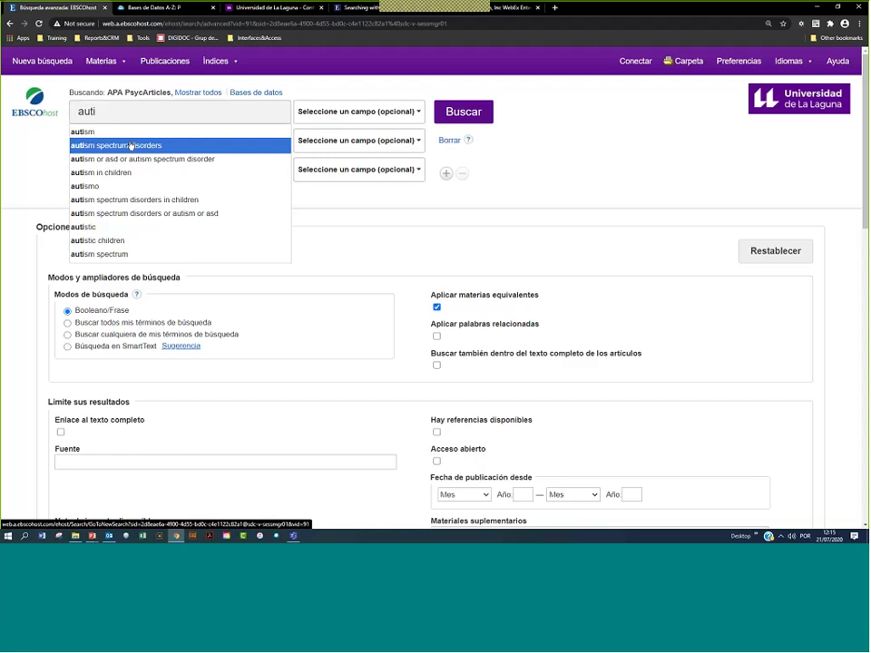
pyautogui.click(132, 145)
pyautogui.click(335, 116)
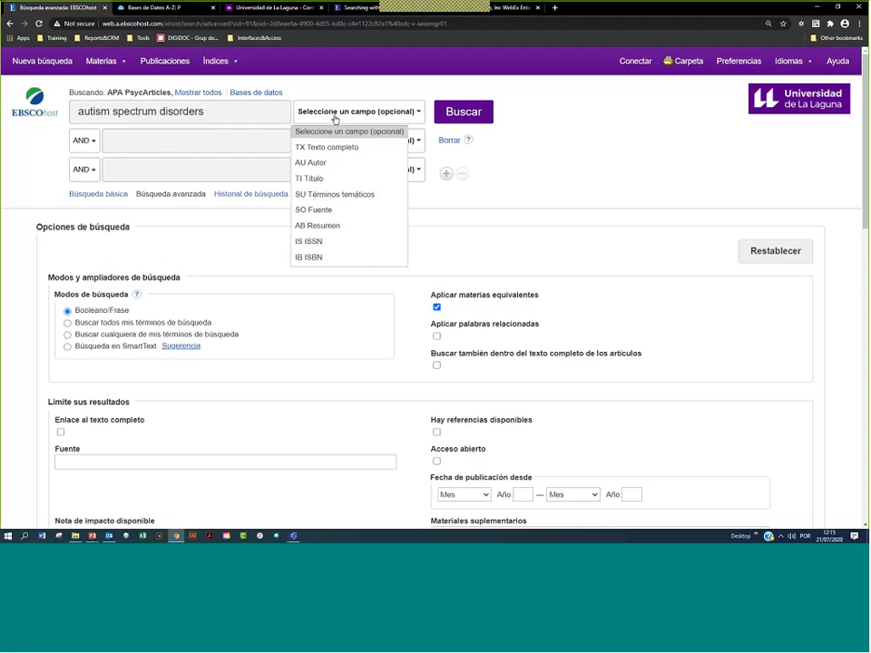
pyautogui.click(325, 193)
# Add "social inclusion" as a second AND term in the SU Términos temáticos field and run the search
pyautogui.click(204, 139)
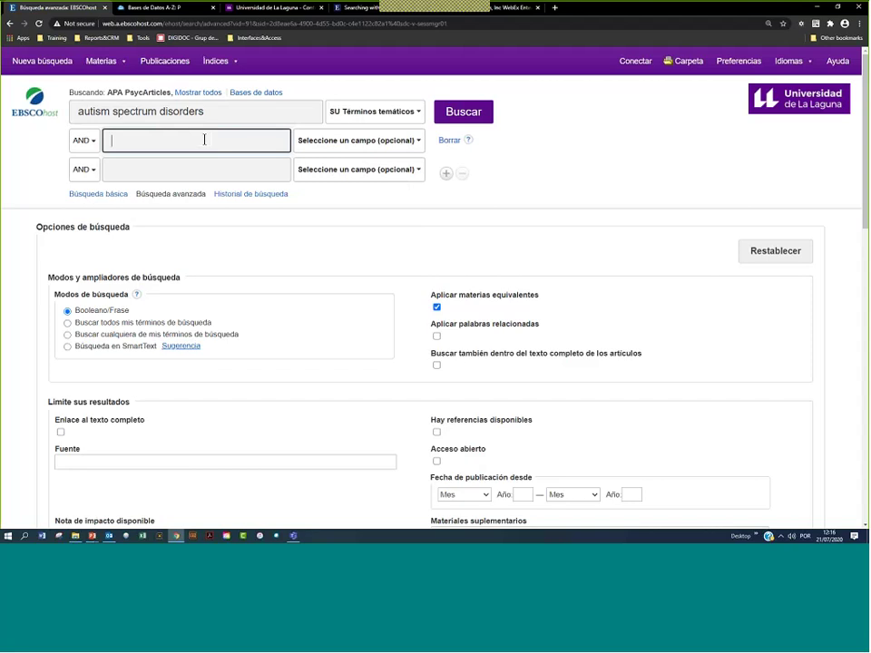
pyautogui.write('socis')
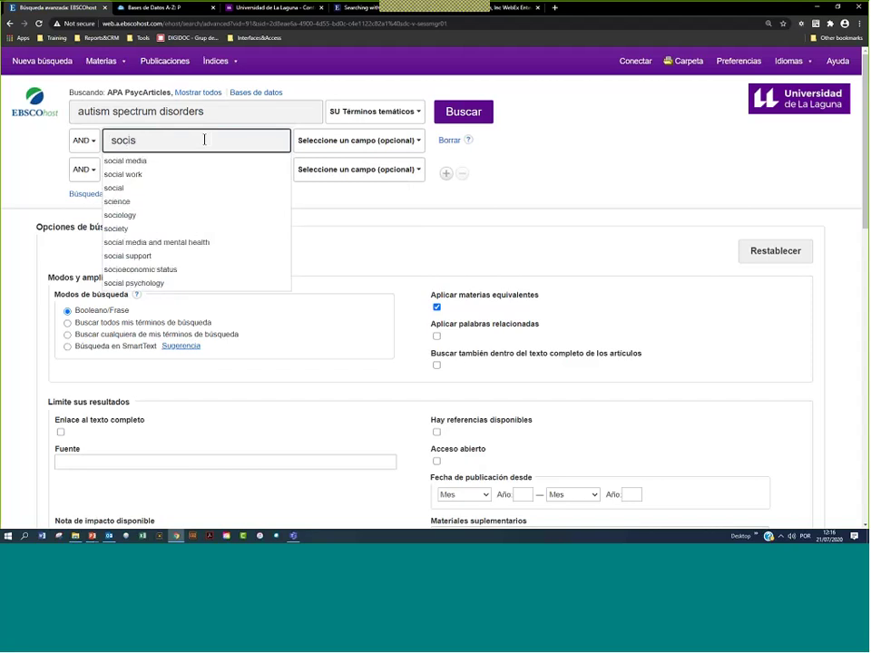
pyautogui.press('BackSpace')
pyautogui.write('al in')
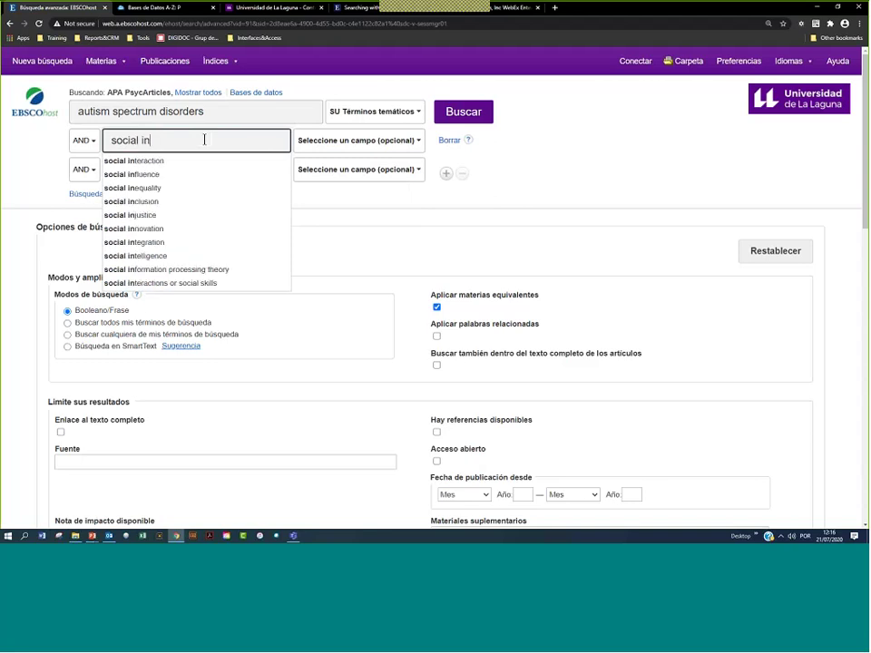
pyautogui.click(172, 201)
pyautogui.click(398, 144)
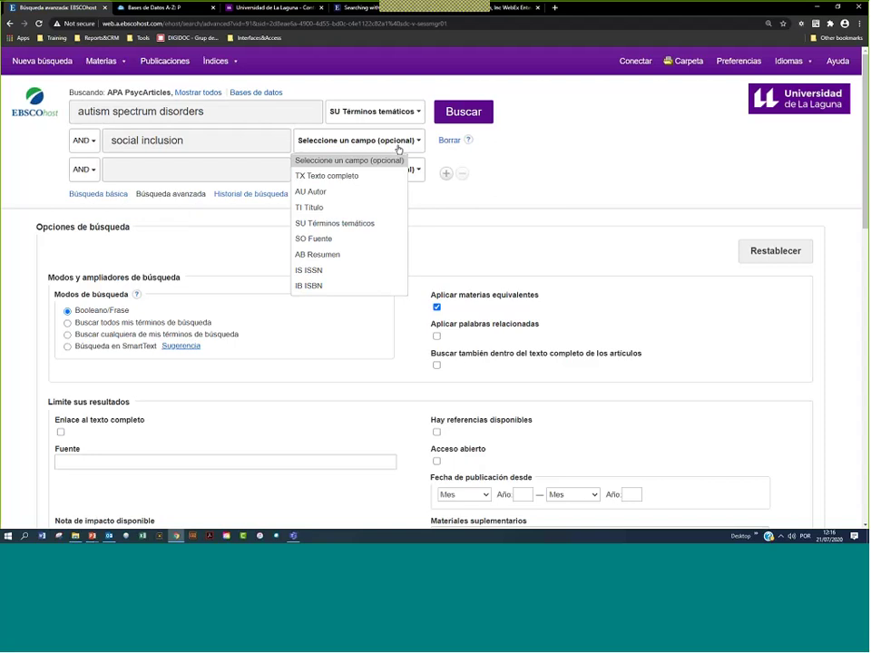
pyautogui.press('s')
pyautogui.press('Return')
pyautogui.click(478, 113)
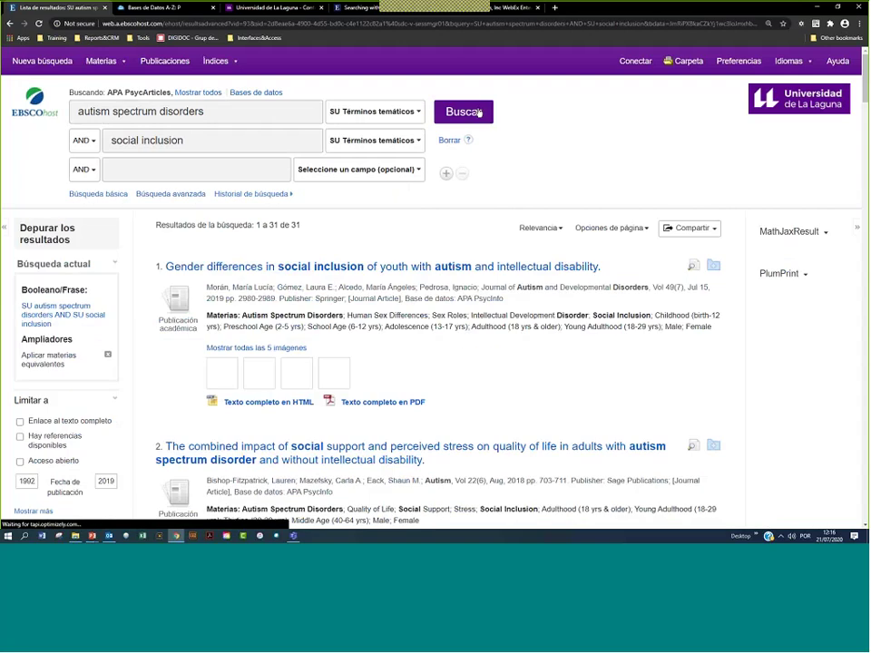
pyautogui.doubleClick(634, 315)
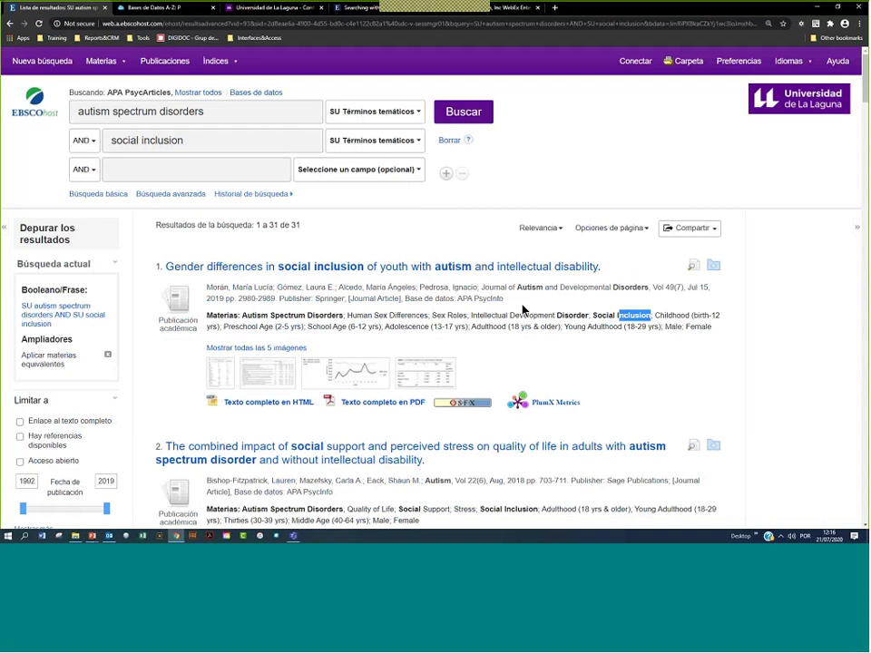
# Copy "Quality of Life" from the second result's subjects, use it to replace "social inclusion", and rerun the search
pyautogui.scroll(-4, 523, 311)
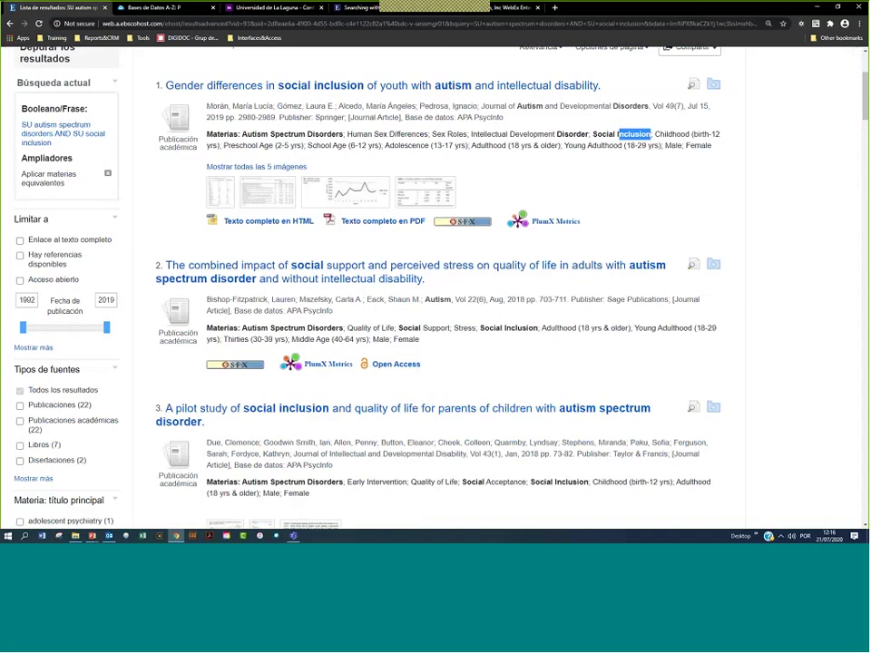
pyautogui.moveTo(395, 329); pyautogui.dragTo(348, 333)
pyautogui.hotkey('ctrl', 'c')
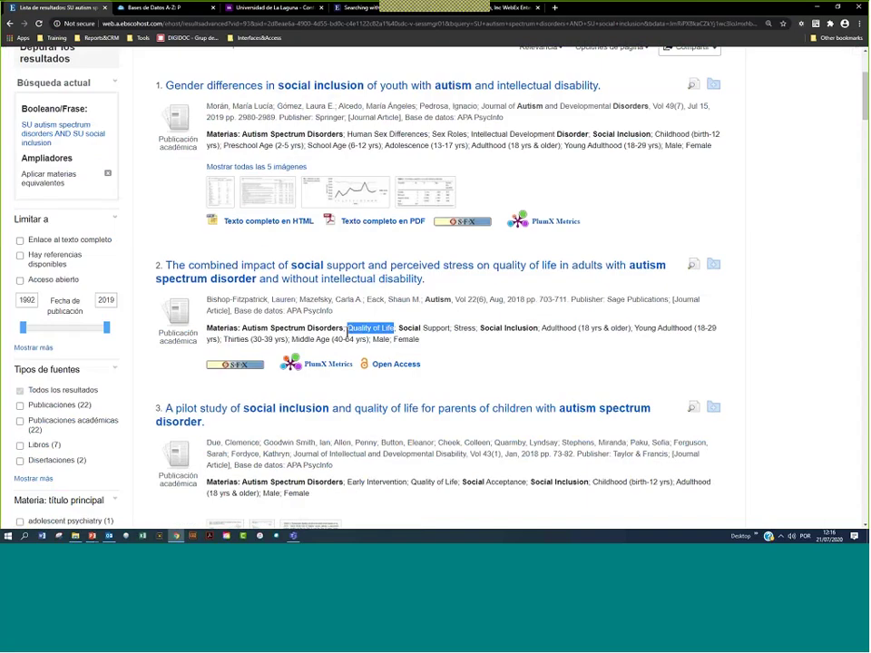
pyautogui.scroll(4, 348, 333)
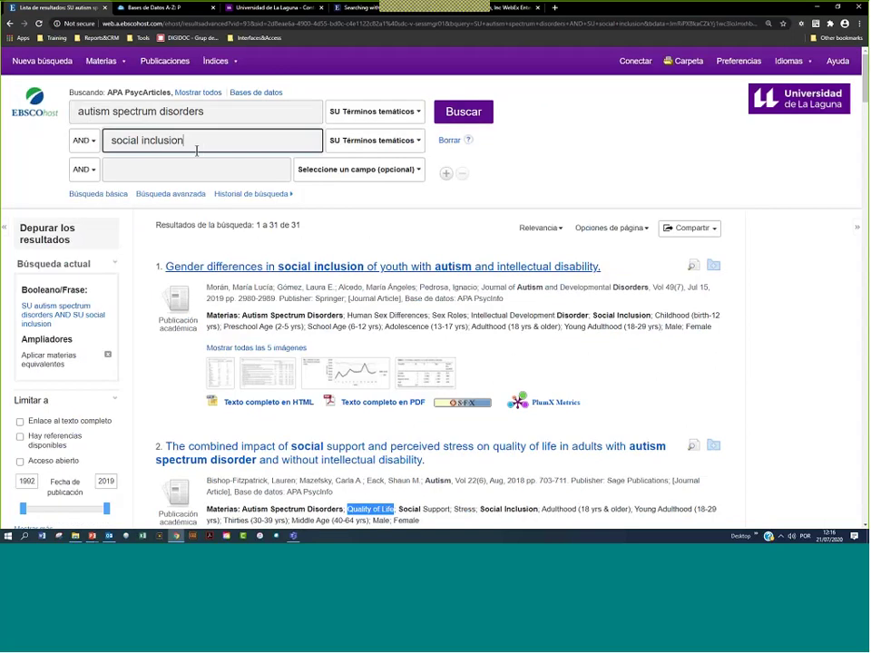
pyautogui.moveTo(194, 148); pyautogui.dragTo(109, 145)
pyautogui.hotkey('ctrl', 'v')
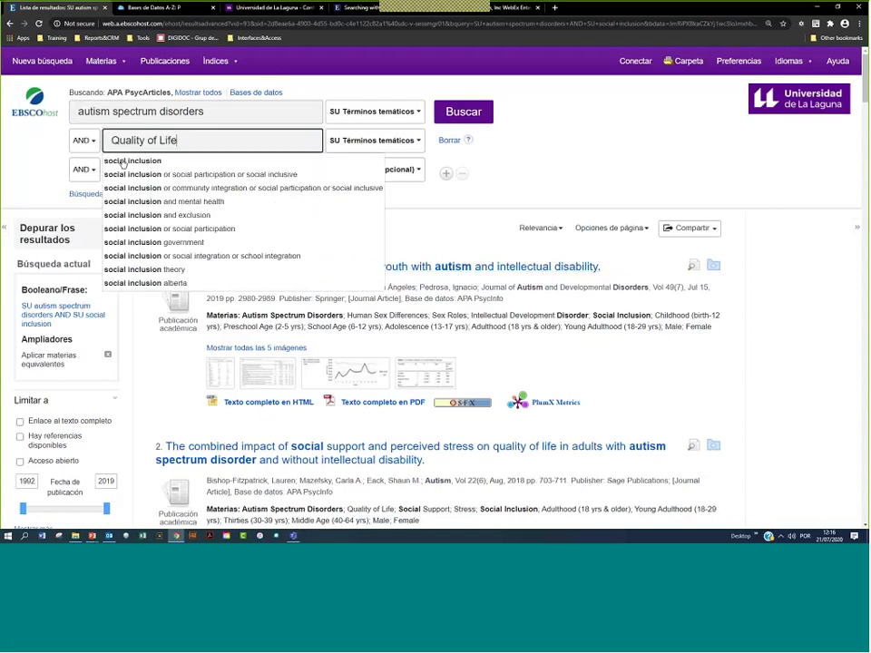
pyautogui.click(181, 160)
pyautogui.click(460, 113)
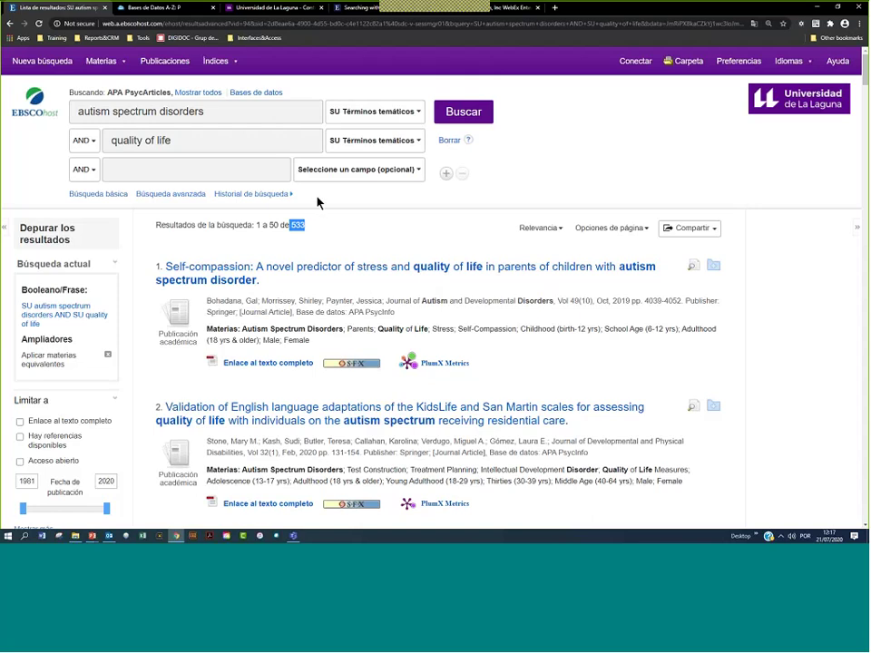
# Open the search history and review the list of past searches from the newest down to S1
pyautogui.moveTo(319, 202); pyautogui.dragTo(228, 205)
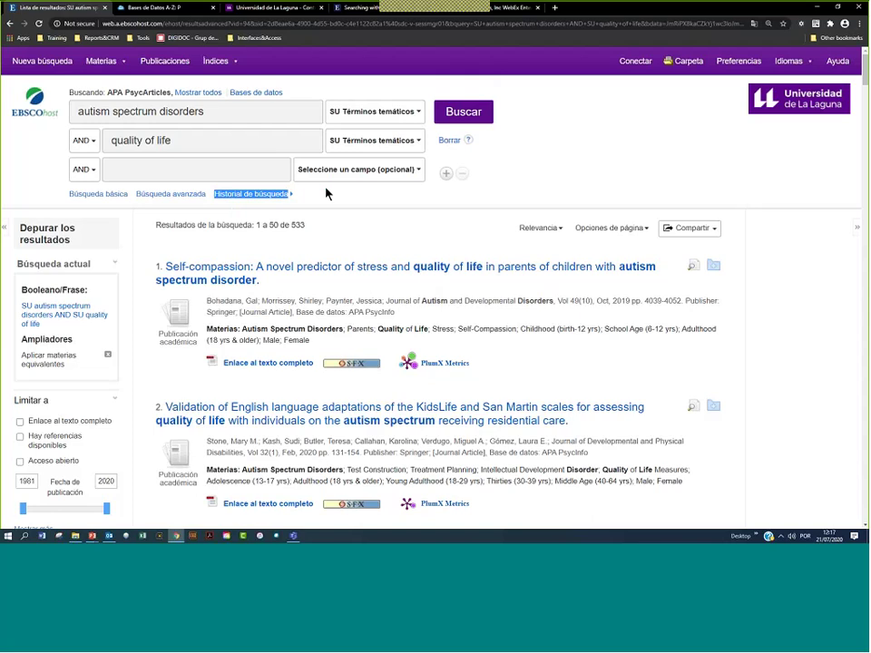
pyautogui.click(267, 195)
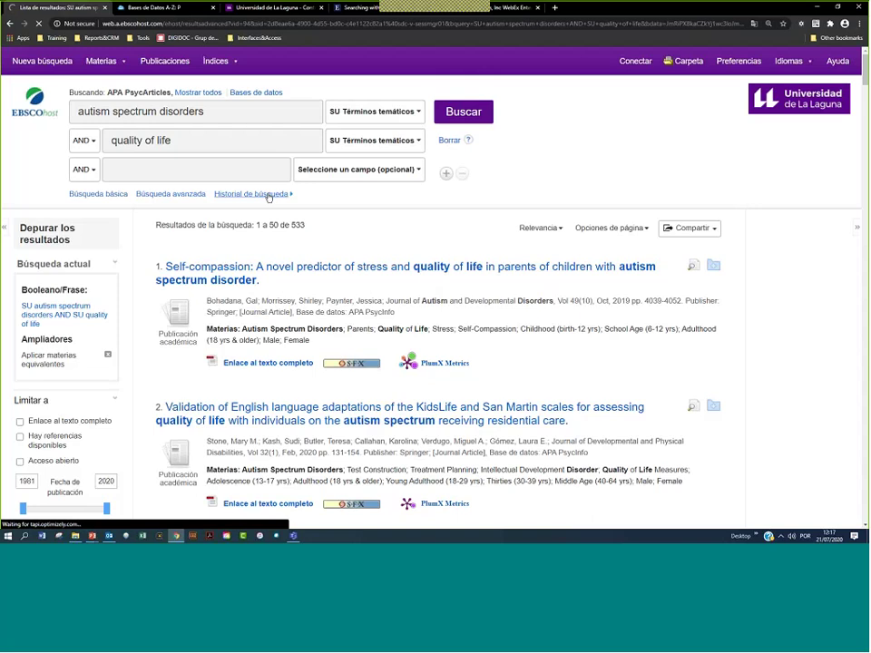
pyautogui.scroll(-3, 245, 326)
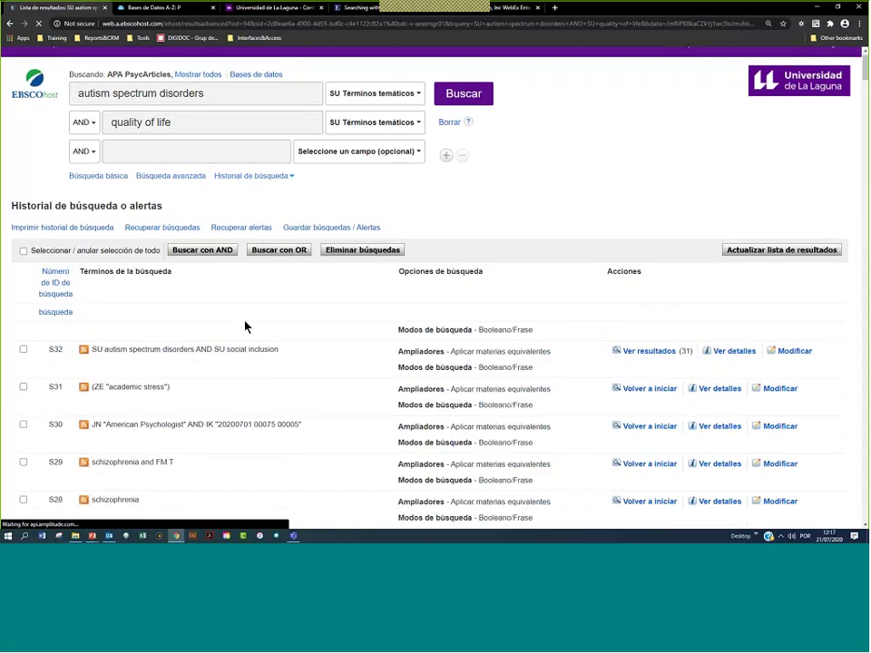
pyautogui.scroll(-8, 243, 330)
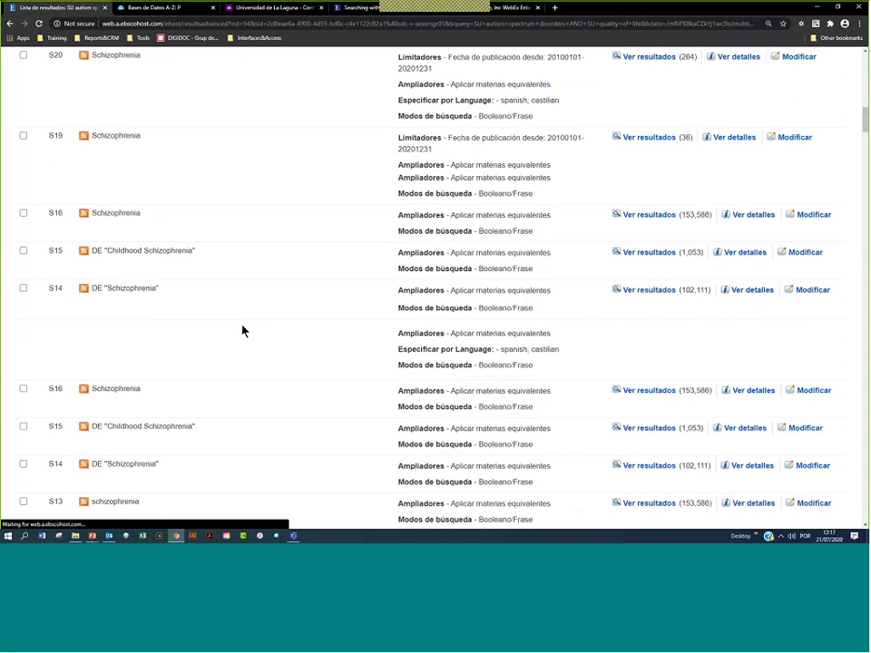
pyautogui.scroll(-5, 238, 329)
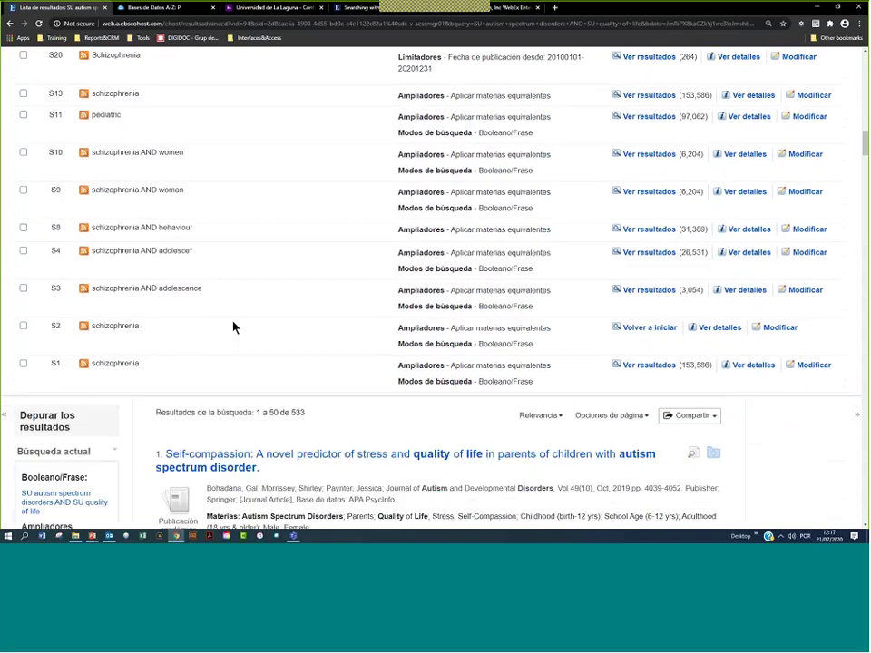
pyautogui.scroll(-2, 232, 326)
pyautogui.scroll(3, 232, 326)
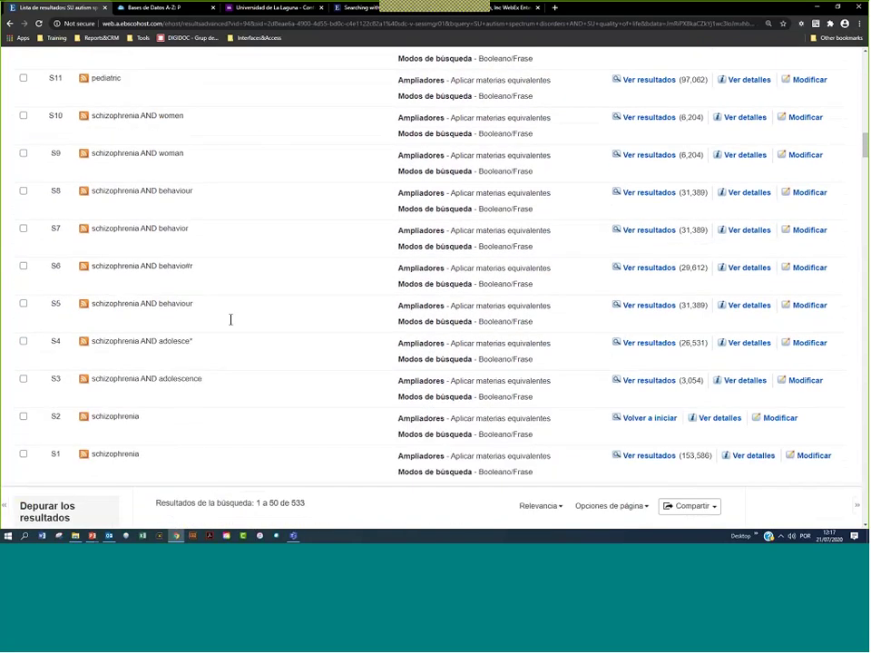
pyautogui.scroll(15, 230, 319)
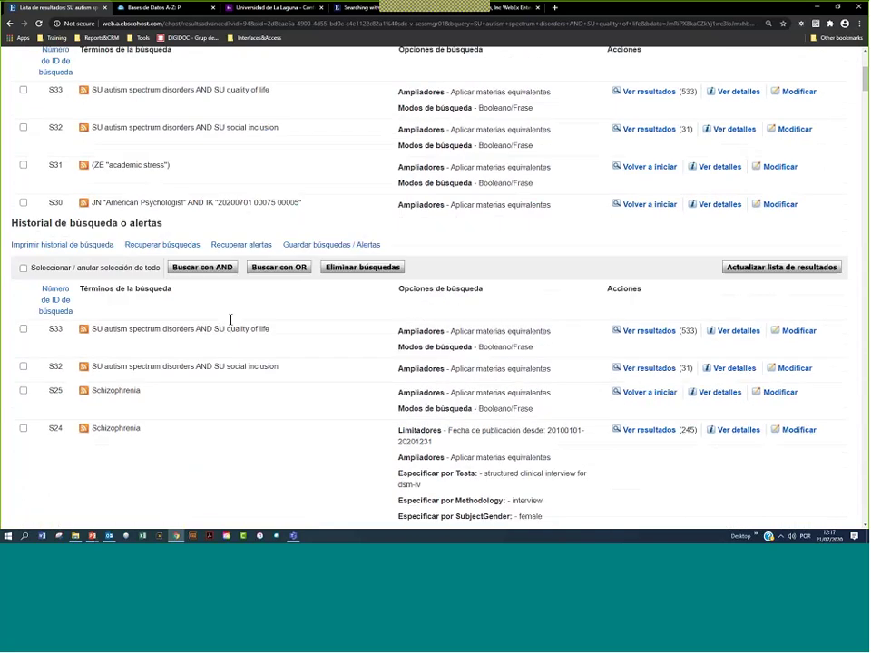
pyautogui.scroll(-1, 277, 294)
# Highlight the "autism spectrum disorders" and "quality of life" terms in history entry S33 and circle its result count with the annotation pen
pyautogui.moveTo(276, 293); pyautogui.dragTo(141, 316)
pyautogui.click(121, 302)
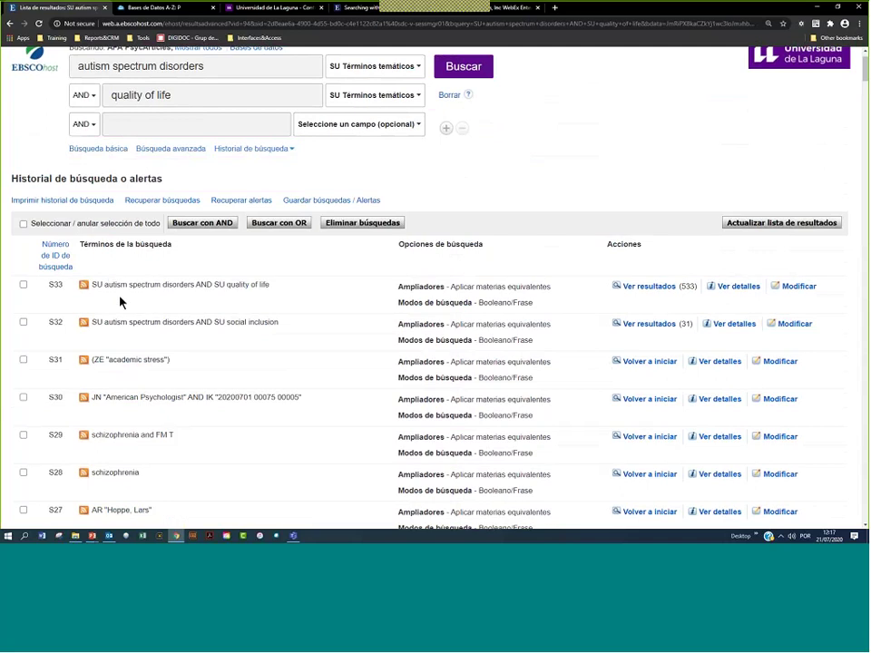
pyautogui.moveTo(106, 287); pyautogui.dragTo(185, 285)
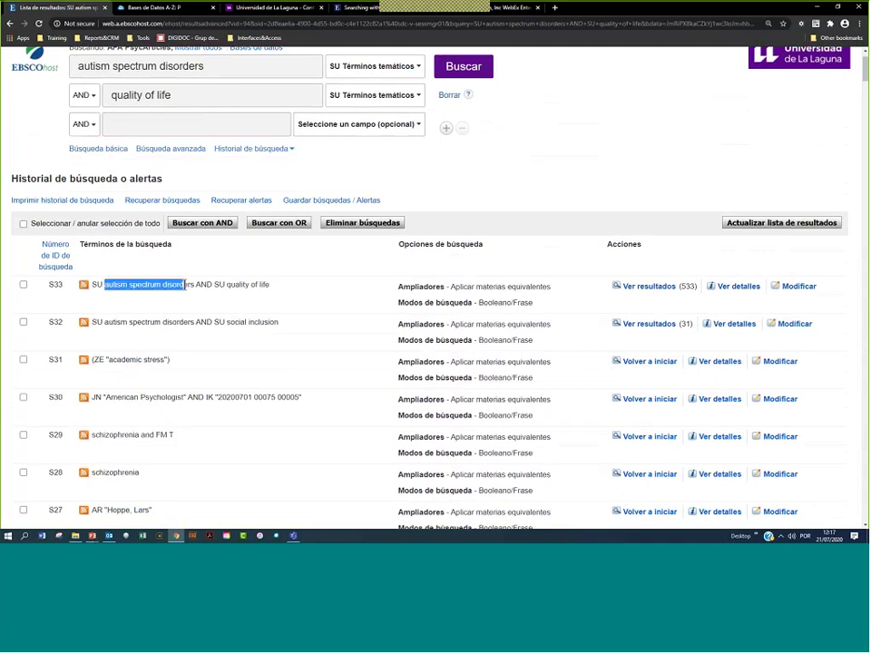
pyautogui.moveTo(272, 286); pyautogui.dragTo(229, 289)
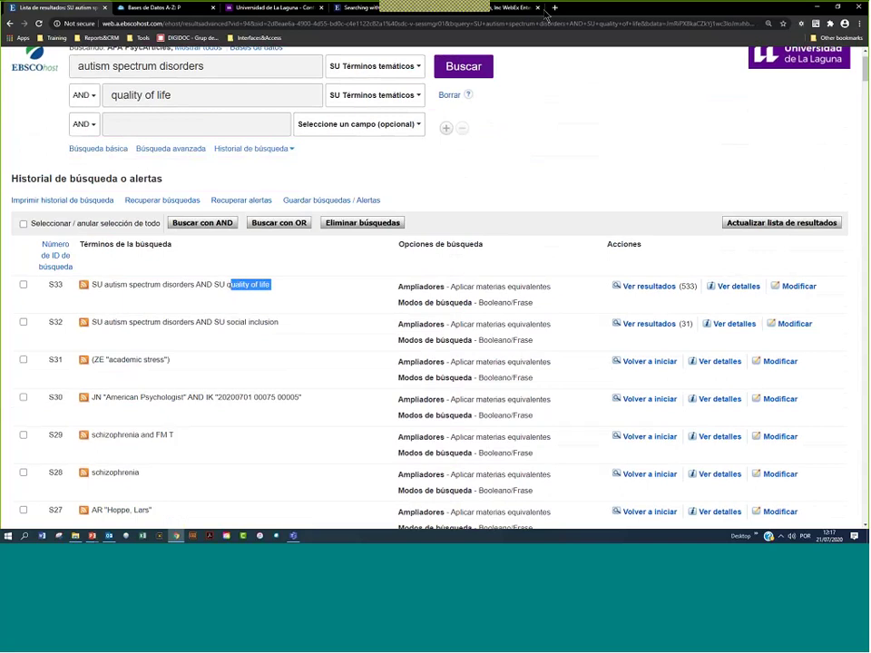
pyautogui.click(682, 288)
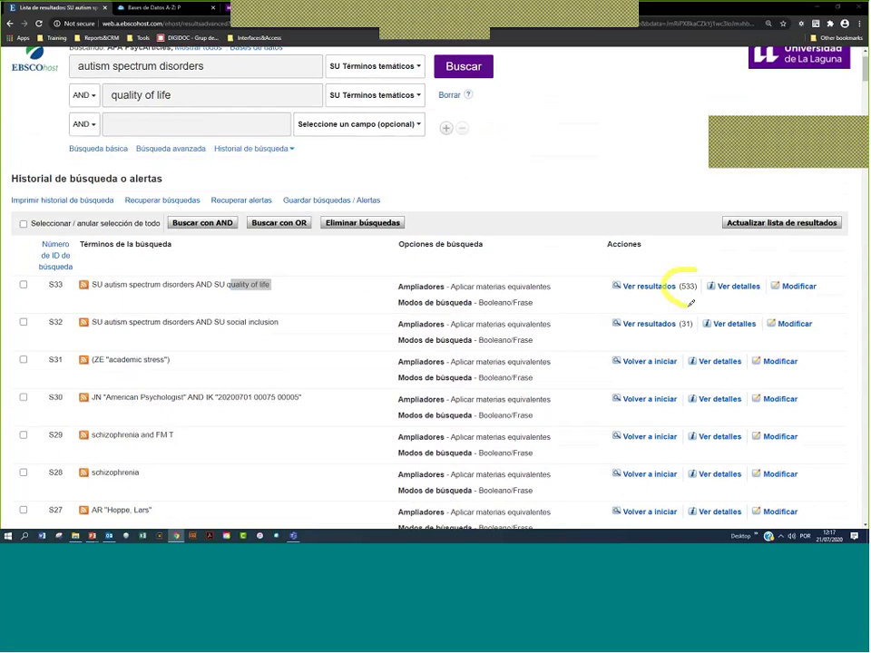
pyautogui.moveTo(692, 304); pyautogui.dragTo(703, 276)
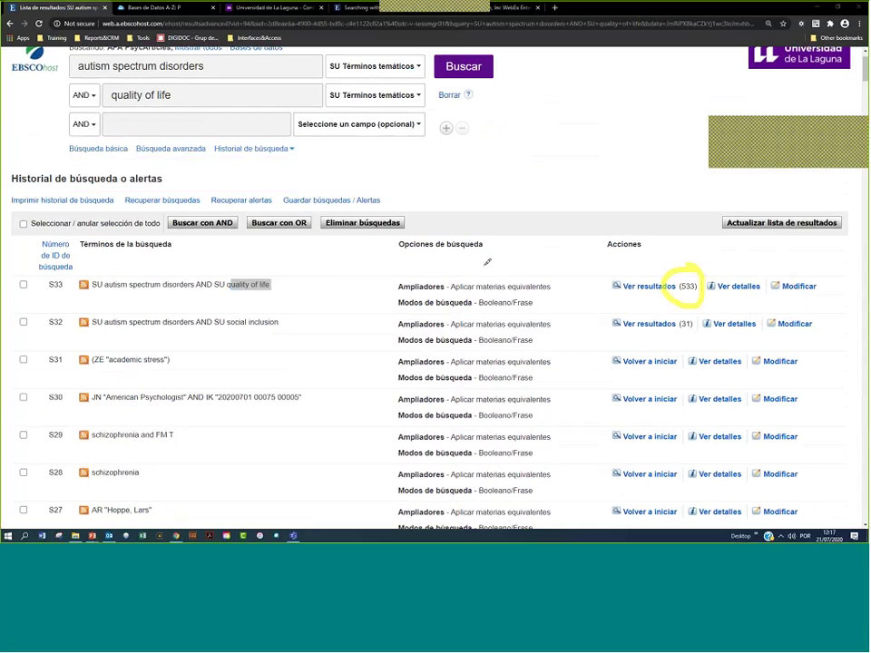